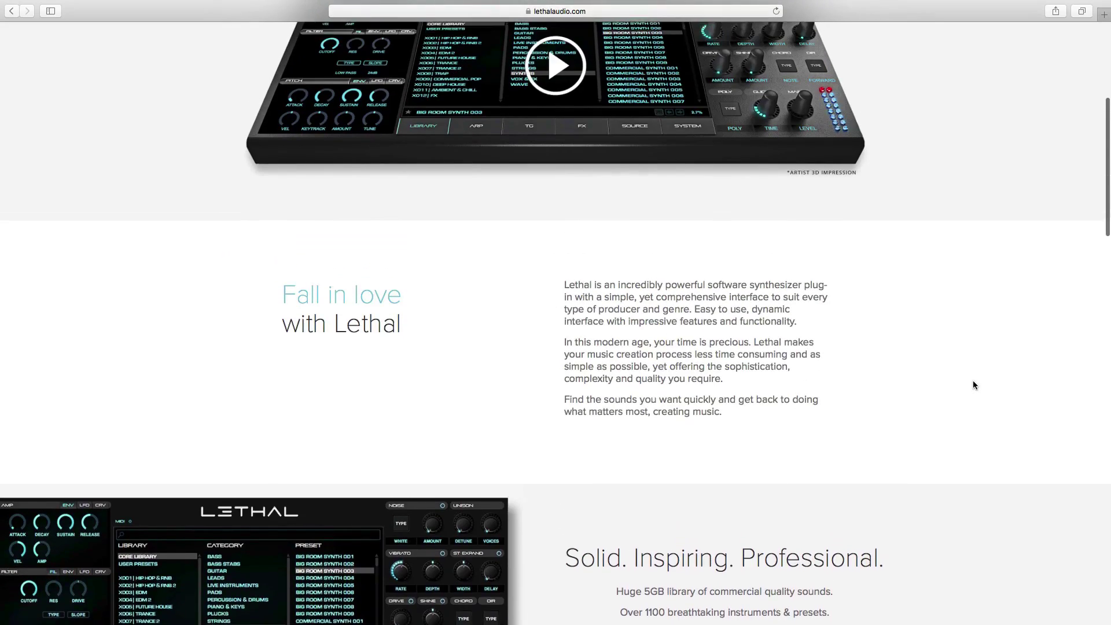
{"action": "scroll", "coordinate": [973, 384], "scroll_direction": "up", "scroll_amount": 3}
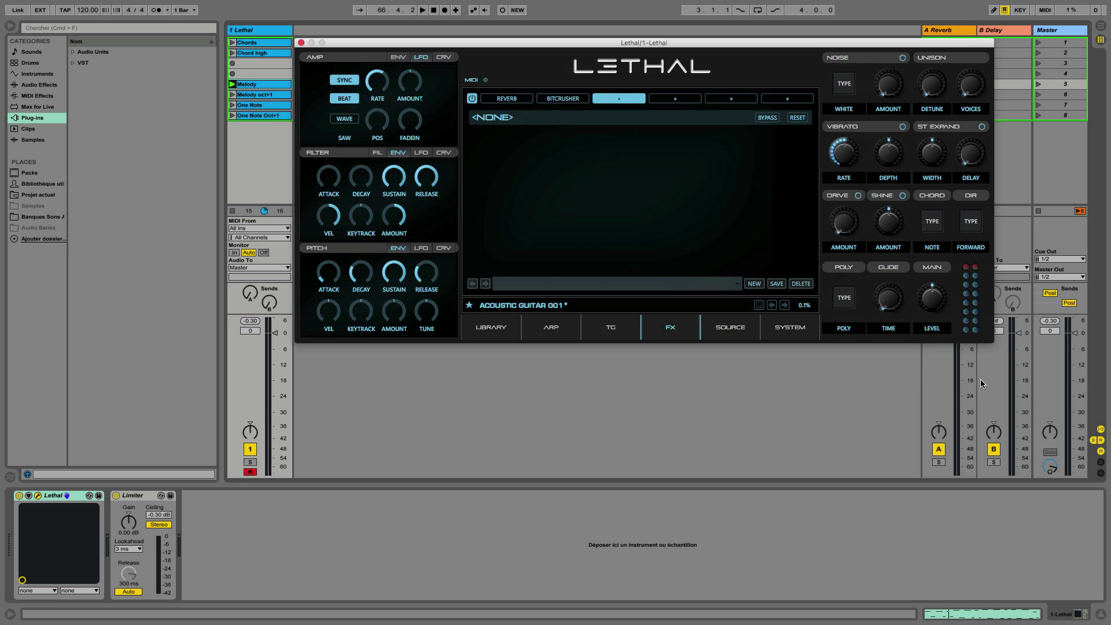
Close the Lethal plug-in window and expand Audio Units and its Lethal Audio folder in the plug-in browser
{"action": "left_click", "coordinate": [301, 43]}
{"action": "left_click", "coordinate": [74, 52]}
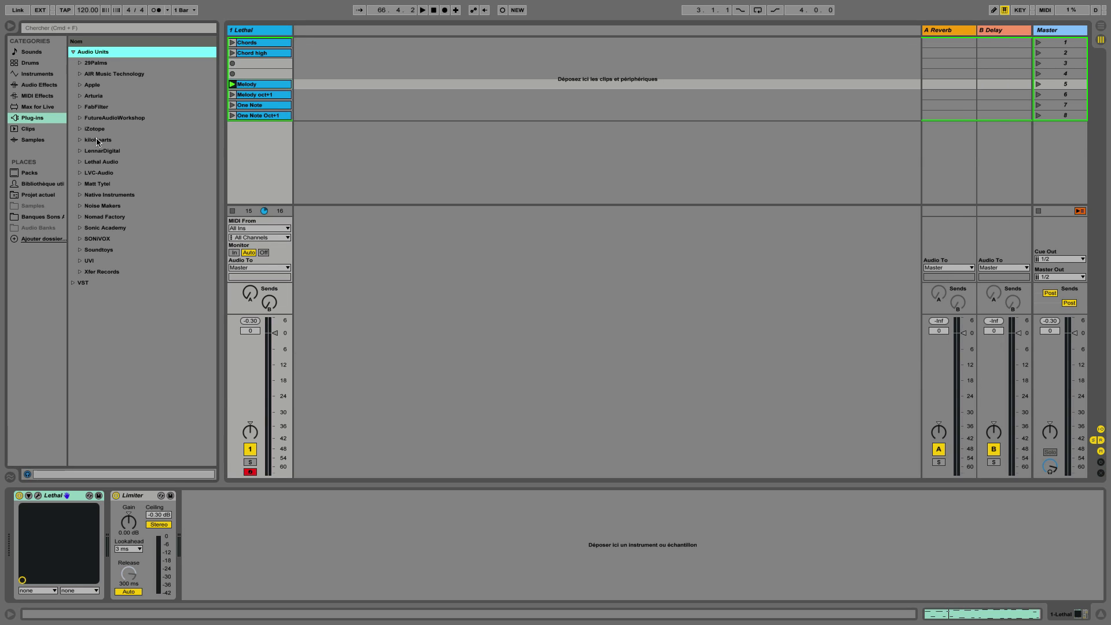
{"action": "left_click", "coordinate": [79, 162]}
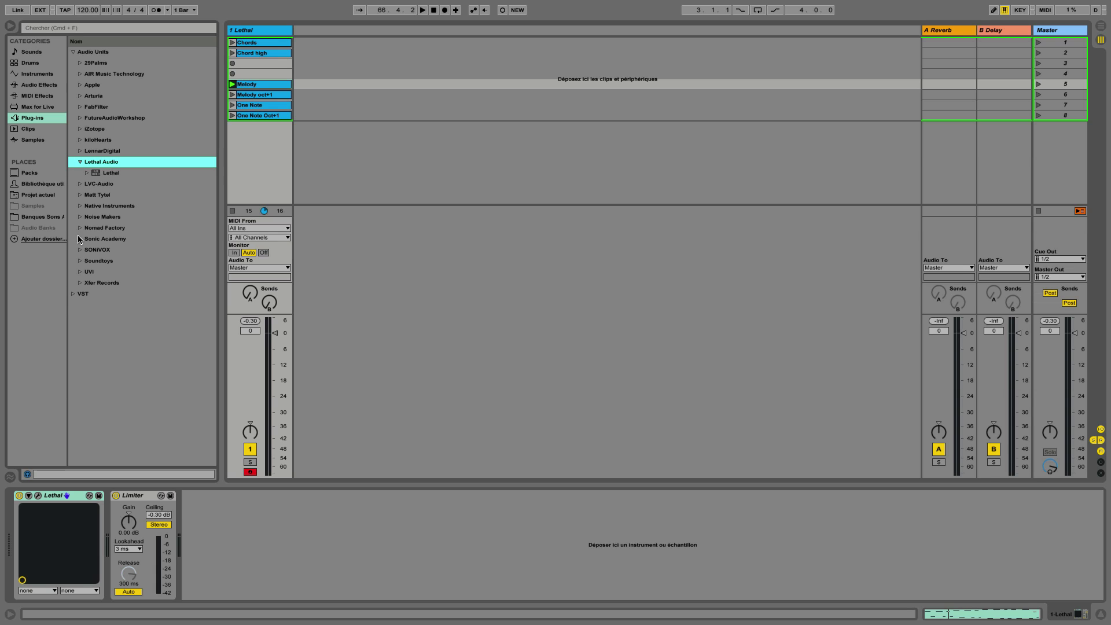
Reopen the Lethal device's plug-in window and show the Core Library categories in its preset library
{"action": "left_click", "coordinate": [38, 496]}
{"action": "left_click", "coordinate": [503, 335]}
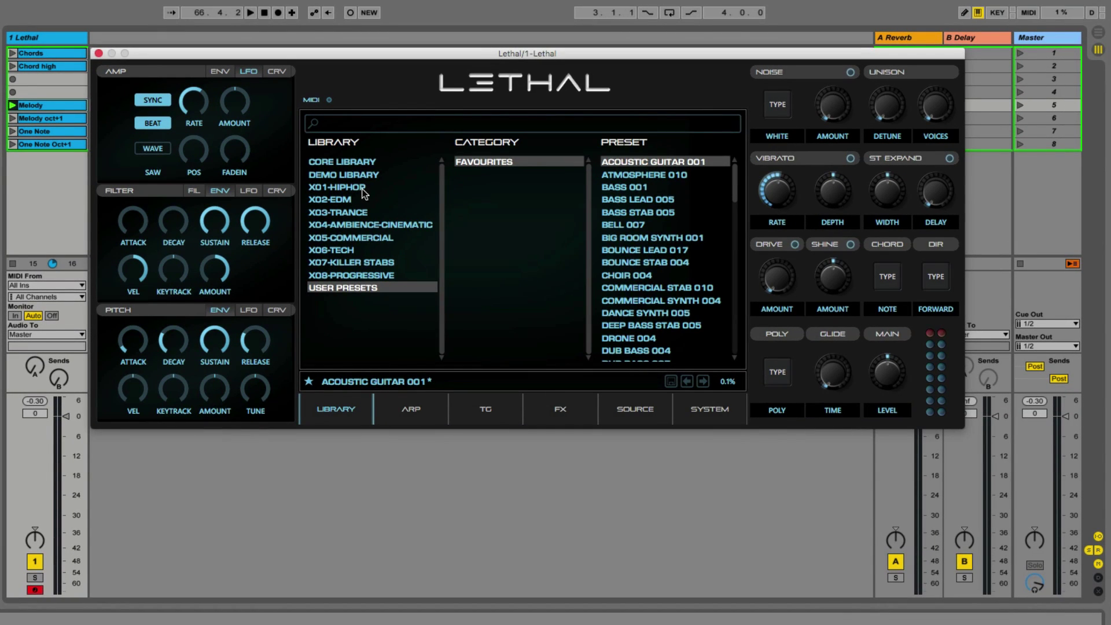
{"action": "left_click", "coordinate": [359, 161]}
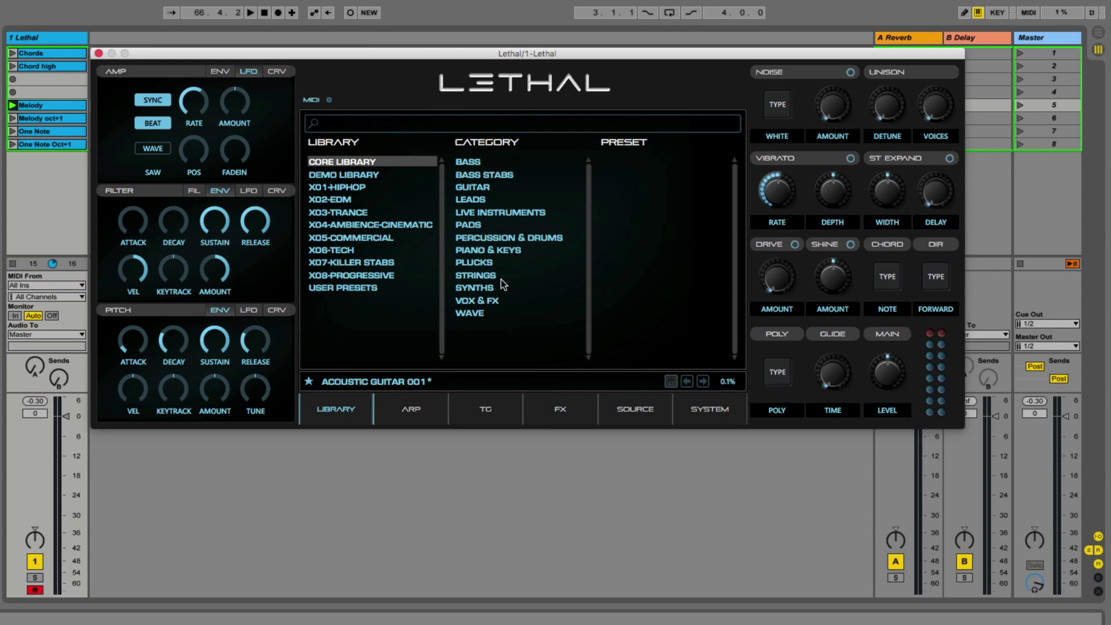
Look through Lethal's arpeggiator, TG, FX and Source pages and return to the preset library
{"action": "left_click", "coordinate": [219, 191]}
{"action": "left_click_drag", "start_coordinate": [165, 347], "coordinate": [151, 307]}
{"action": "left_click", "coordinate": [433, 413]}
{"action": "left_click", "coordinate": [475, 411]}
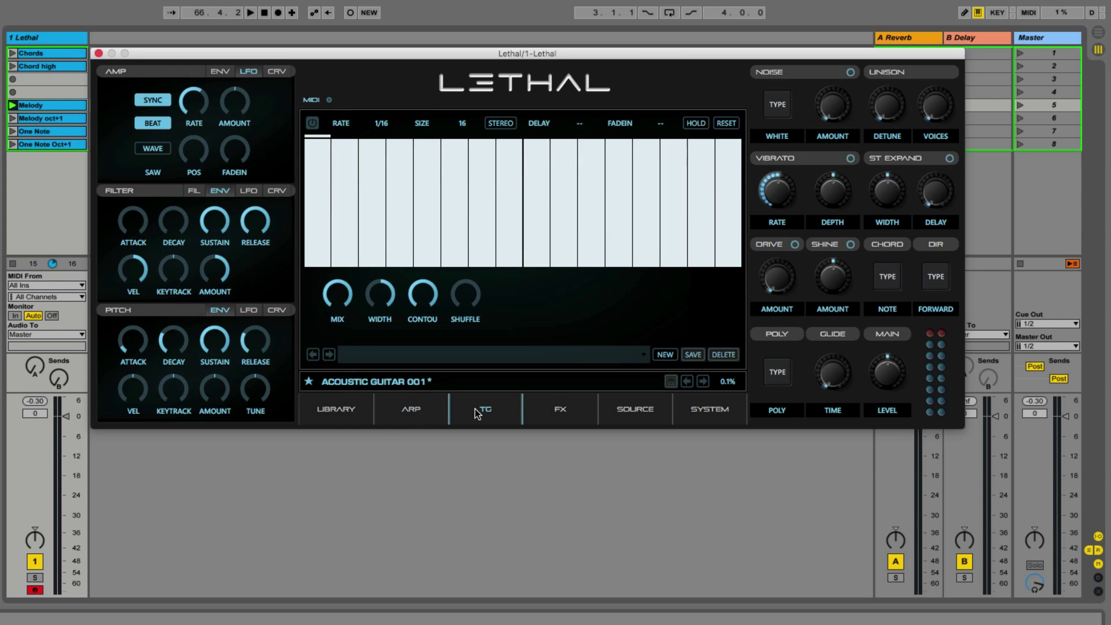
{"action": "left_click", "coordinate": [561, 413]}
{"action": "left_click", "coordinate": [637, 411]}
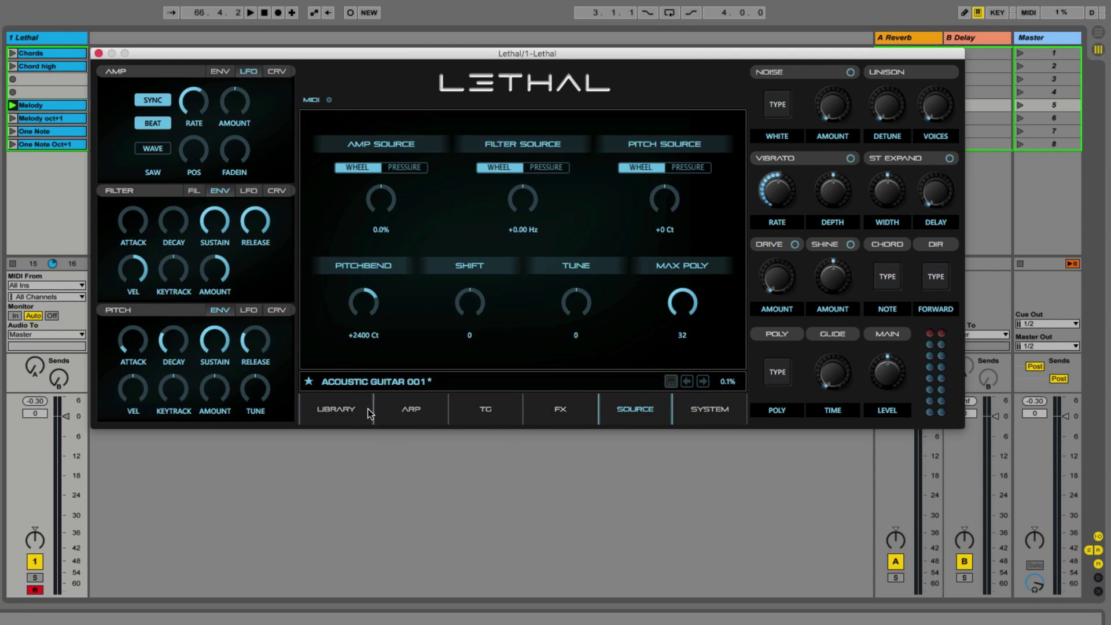
{"action": "left_click", "coordinate": [350, 412]}
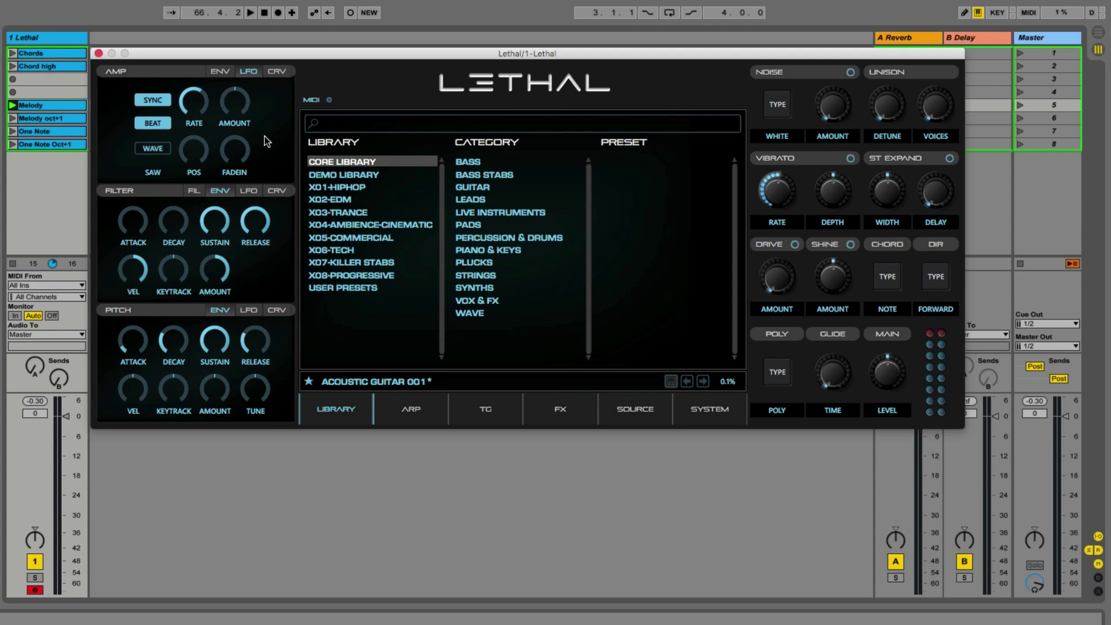
Open the amp LFO's Amount and Rate values for direct numeric entry without entering new ones
{"action": "left_click", "coordinate": [239, 122]}
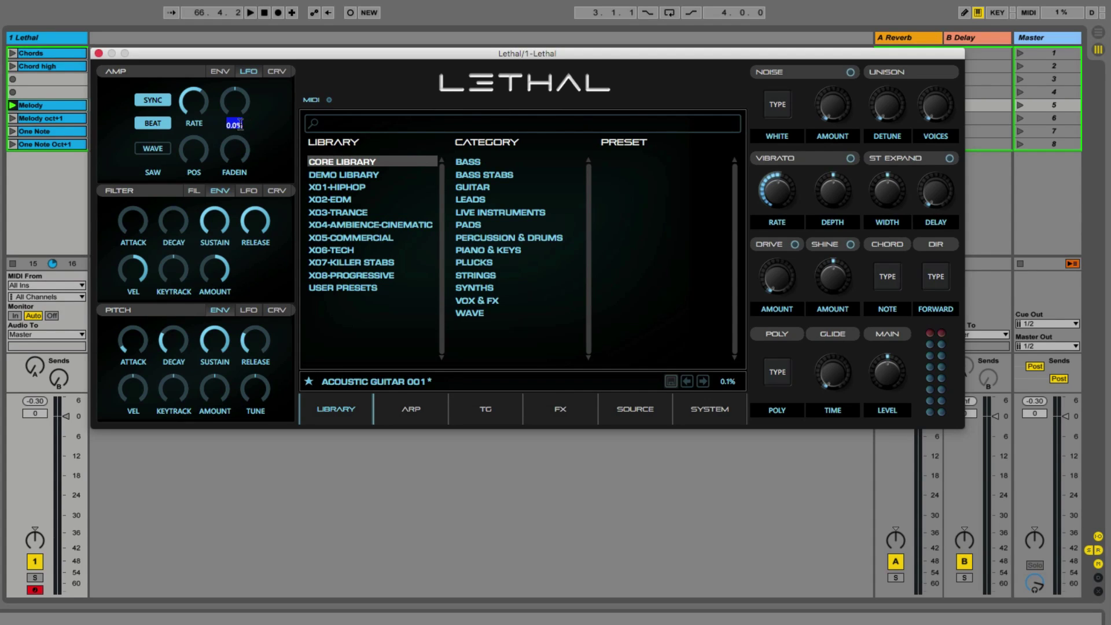
{"action": "left_click", "coordinate": [200, 122]}
{"action": "left_click", "coordinate": [220, 135]}
{"action": "left_click", "coordinate": [199, 124]}
{"action": "left_click", "coordinate": [293, 132]}
{"action": "left_click", "coordinate": [242, 124]}
{"action": "left_click", "coordinate": [265, 129]}
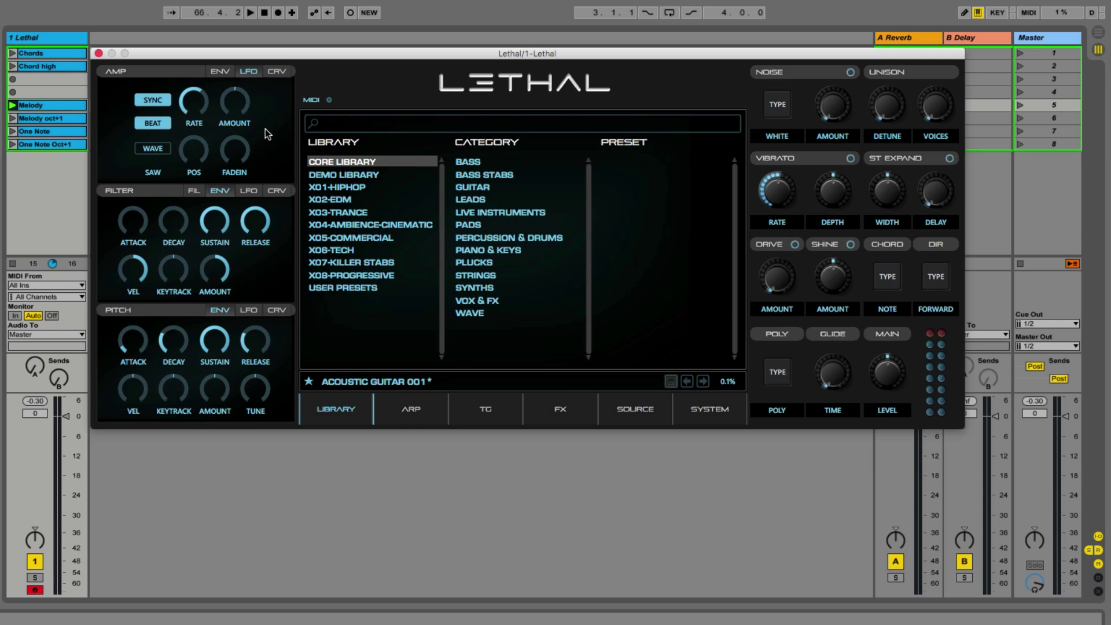
Try adjusting the amp LFO's Amount knob
{"action": "left_click", "coordinate": [242, 95]}
{"action": "left_click_drag", "start_coordinate": [243, 95], "coordinate": [226, 138]}
{"action": "mouse_move", "coordinate": [244, 70]}
{"action": "left_mouse_down"}
{"action": "mouse_move", "coordinate": [251, 42]}
{"action": "mouse_move", "coordinate": [234, 120]}
{"action": "mouse_move", "coordinate": [244, 61]}
{"action": "mouse_move", "coordinate": [244, 77]}
{"action": "left_mouse_up"}
Try the vibrato switch and a noise Amount of 49%, with noise switched back off
{"action": "left_click", "coordinate": [851, 158]}
{"action": "left_click", "coordinate": [851, 157]}
{"action": "left_click_drag", "start_coordinate": [834, 109], "coordinate": [837, 29]}
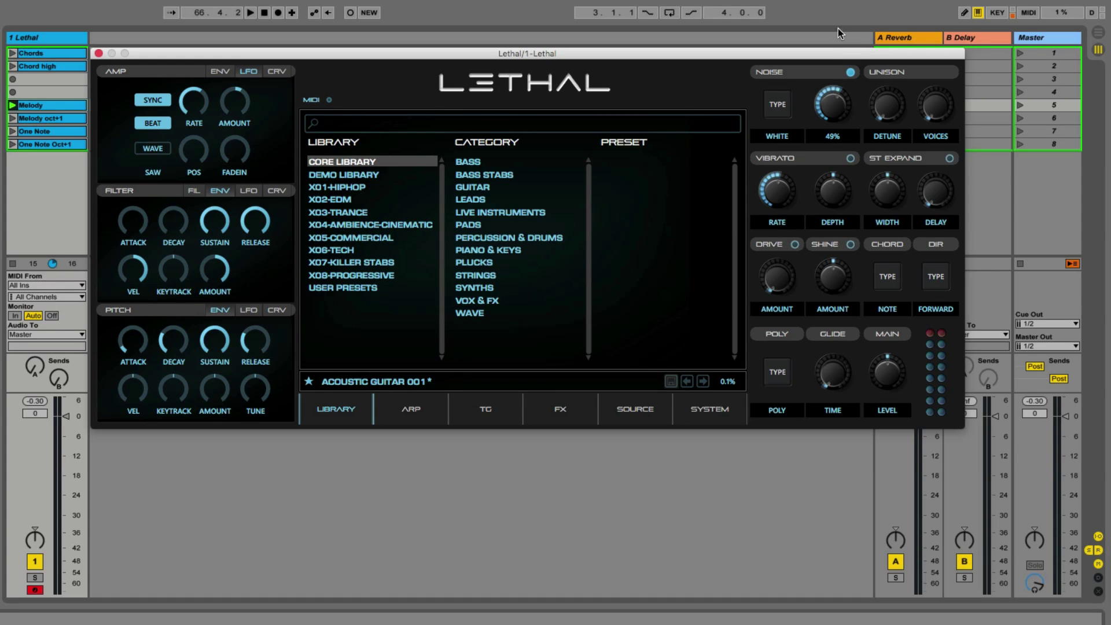
{"action": "left_click", "coordinate": [850, 72]}
Cycle the noise type through Pink and Blue and back to White
{"action": "left_click", "coordinate": [782, 140]}
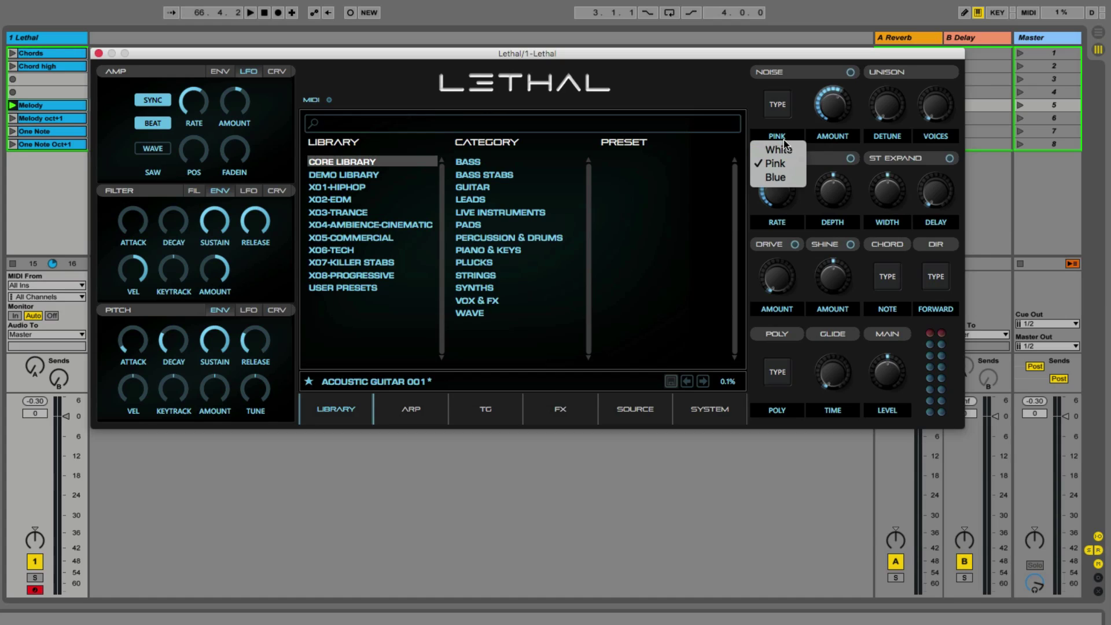
{"action": "left_click", "coordinate": [795, 127]}
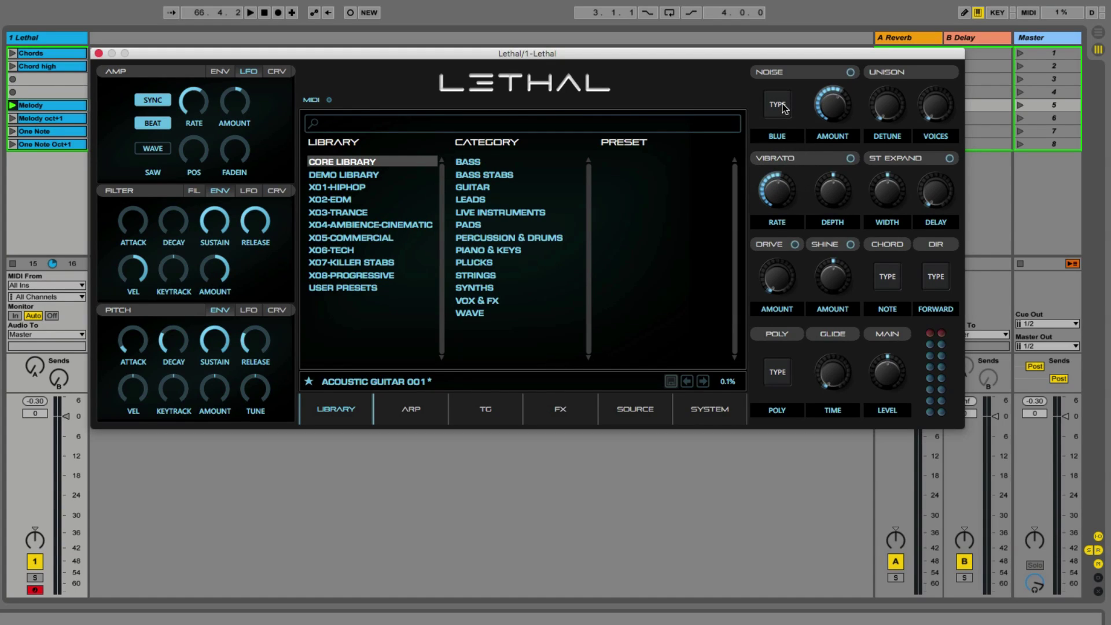
{"action": "left_click", "coordinate": [784, 108]}
Reset the noise Amount, the amp LFO Amount and the amp LFO Rate to their default values
{"action": "key", "text": "super"}
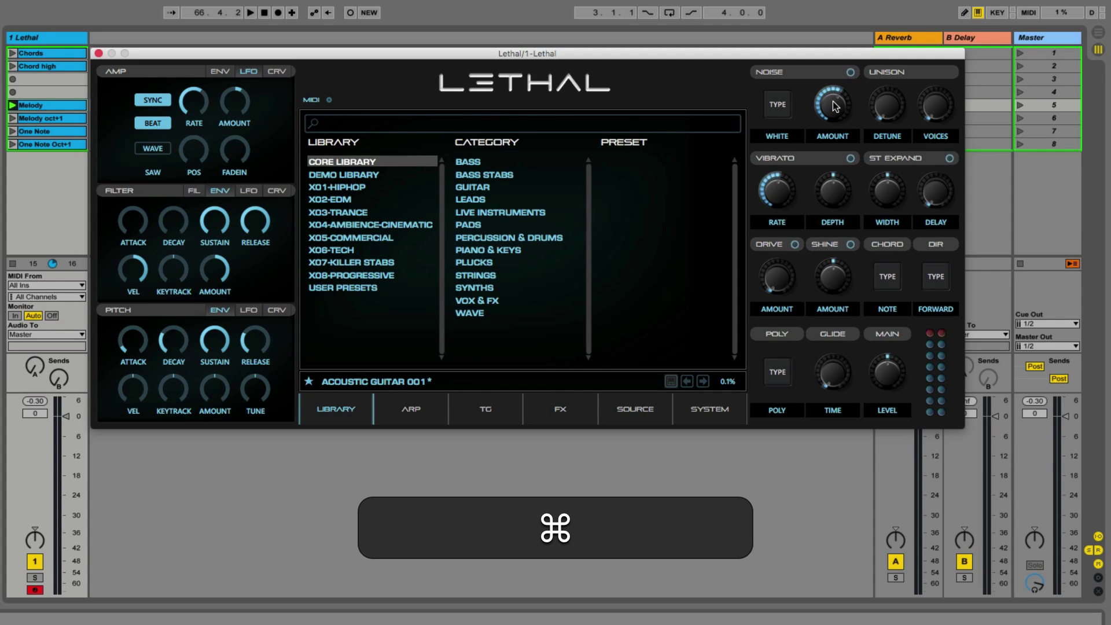
{"action": "left_click", "coordinate": [834, 106], "text": "super"}
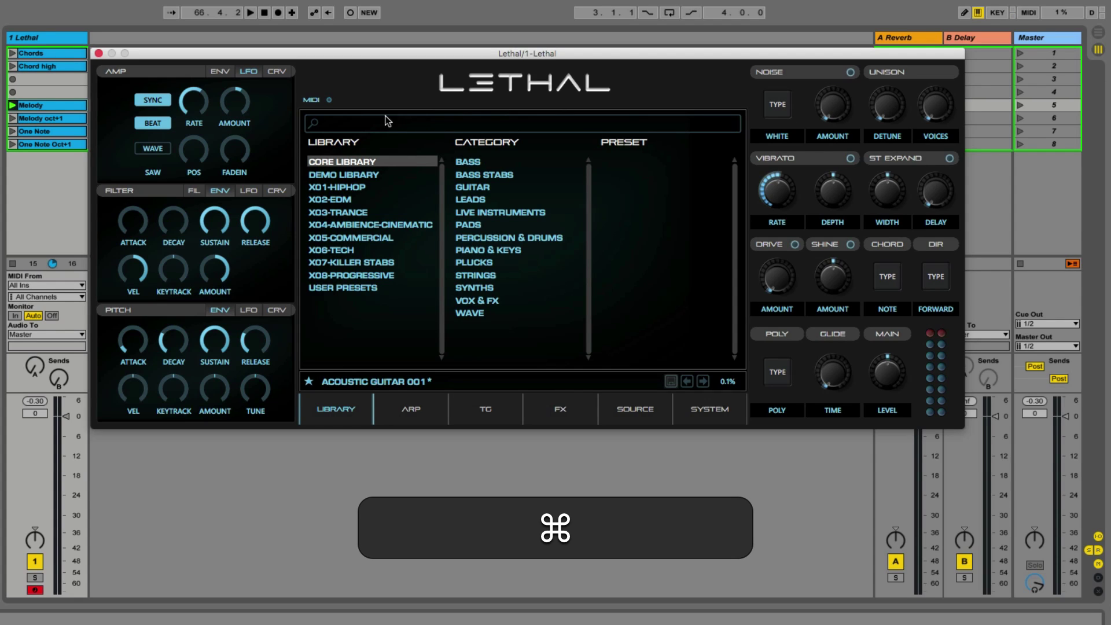
{"action": "left_click", "coordinate": [238, 99], "text": "super"}
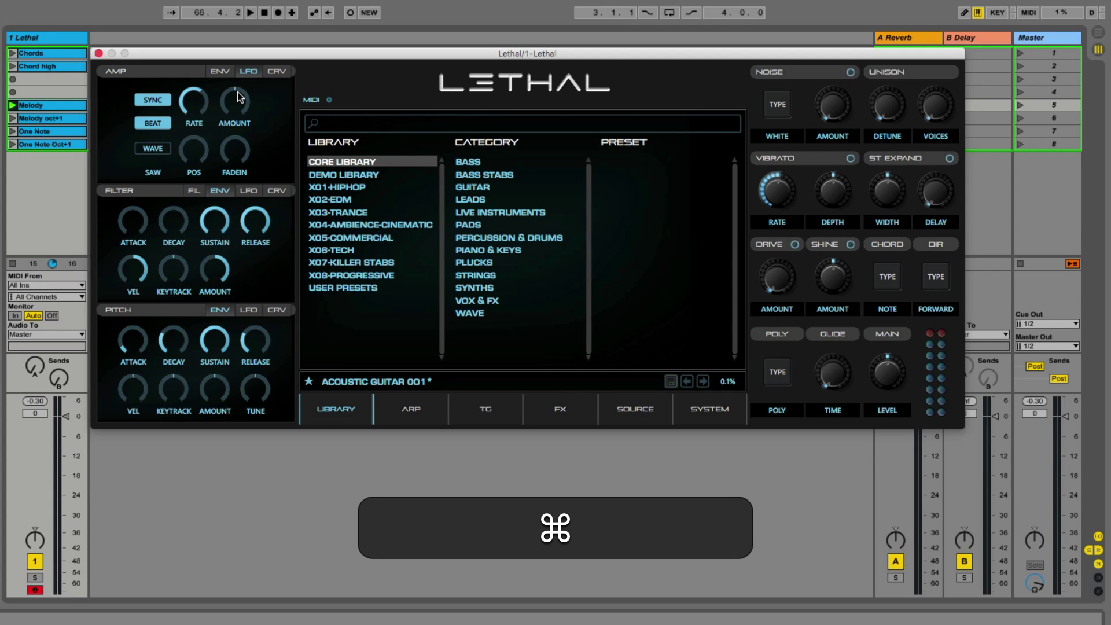
{"action": "left_click", "coordinate": [193, 102], "text": "super"}
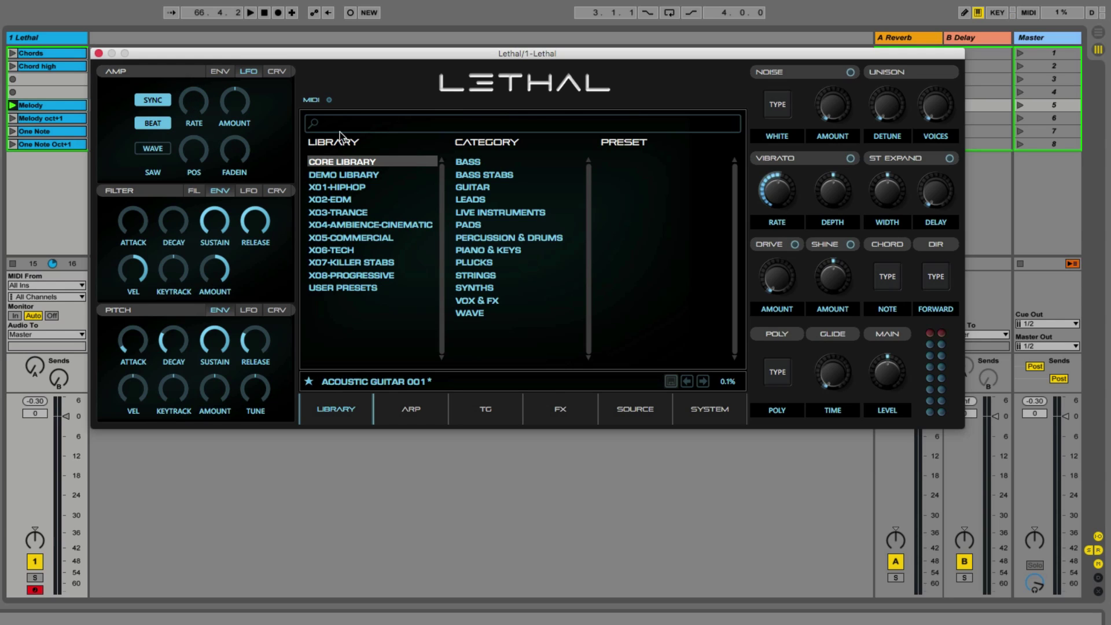
Try raising the amp LFO's Amount and undo the change
{"action": "left_click_drag", "start_coordinate": [241, 100], "coordinate": [241, 81]}
{"action": "key", "text": "super"}
{"action": "key", "text": "super+z"}
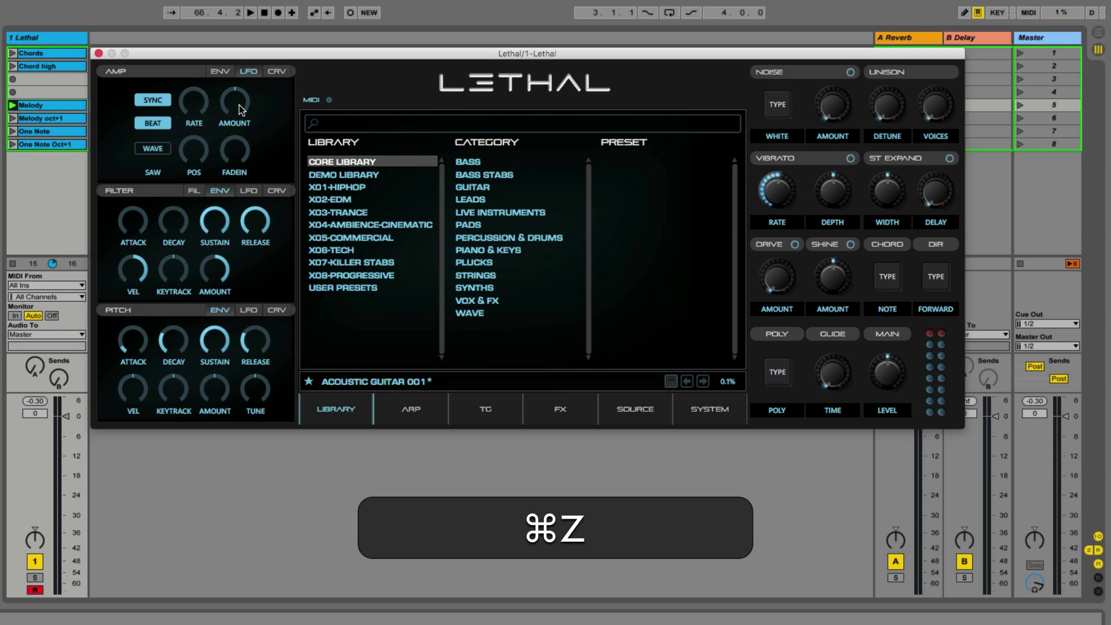
{"action": "key", "text": "super"}
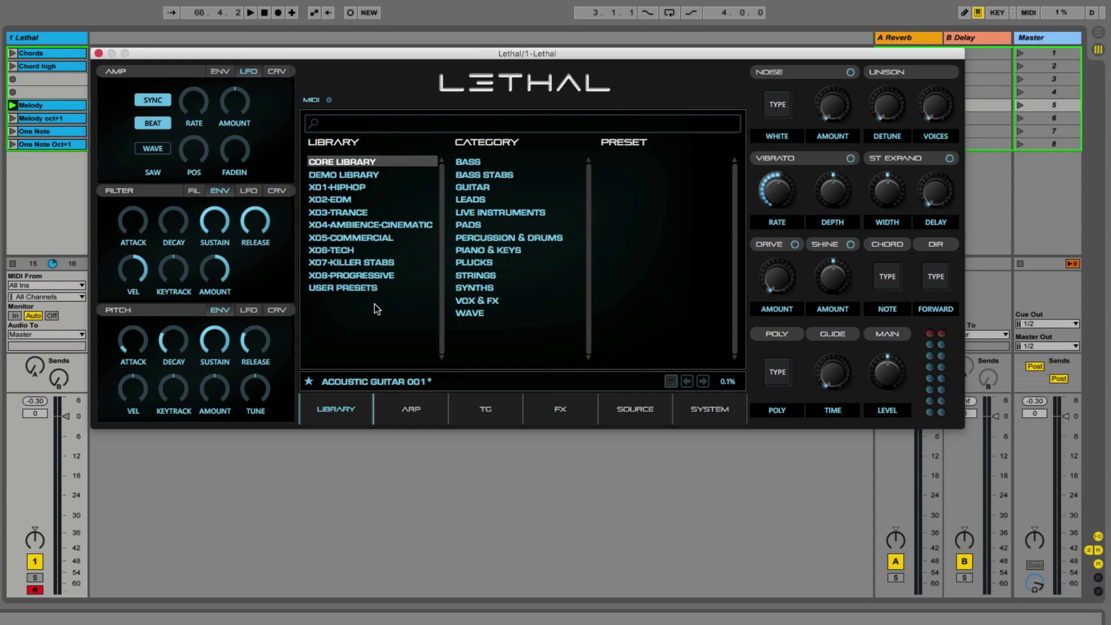
Compare the preset categories of the User Presets and Core Library, including Wave
{"action": "left_click", "coordinate": [355, 289]}
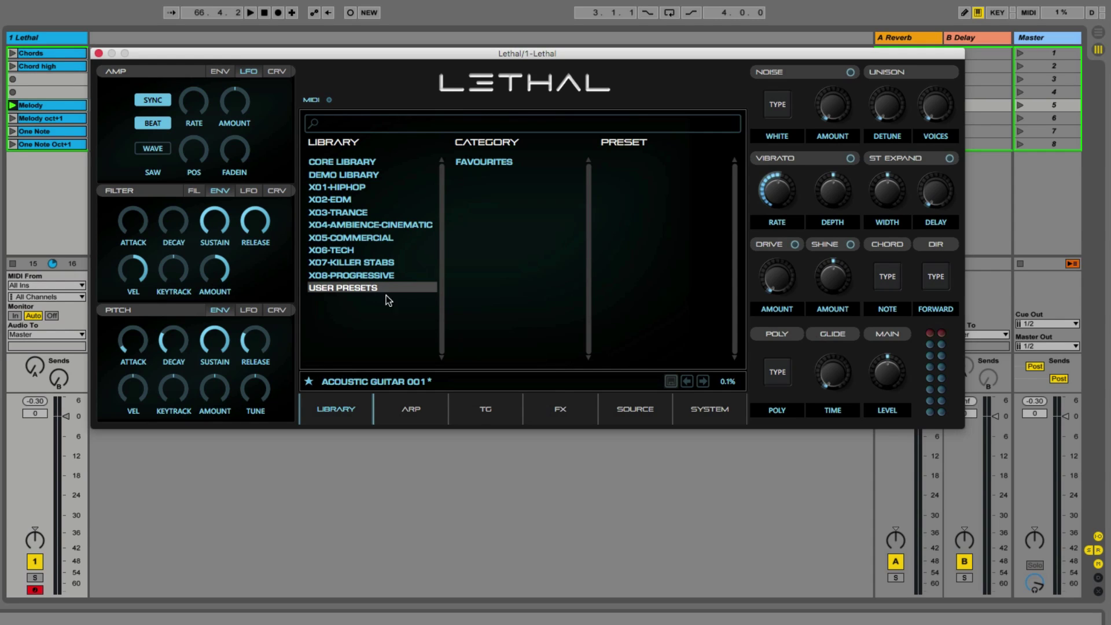
{"action": "left_click", "coordinate": [341, 162]}
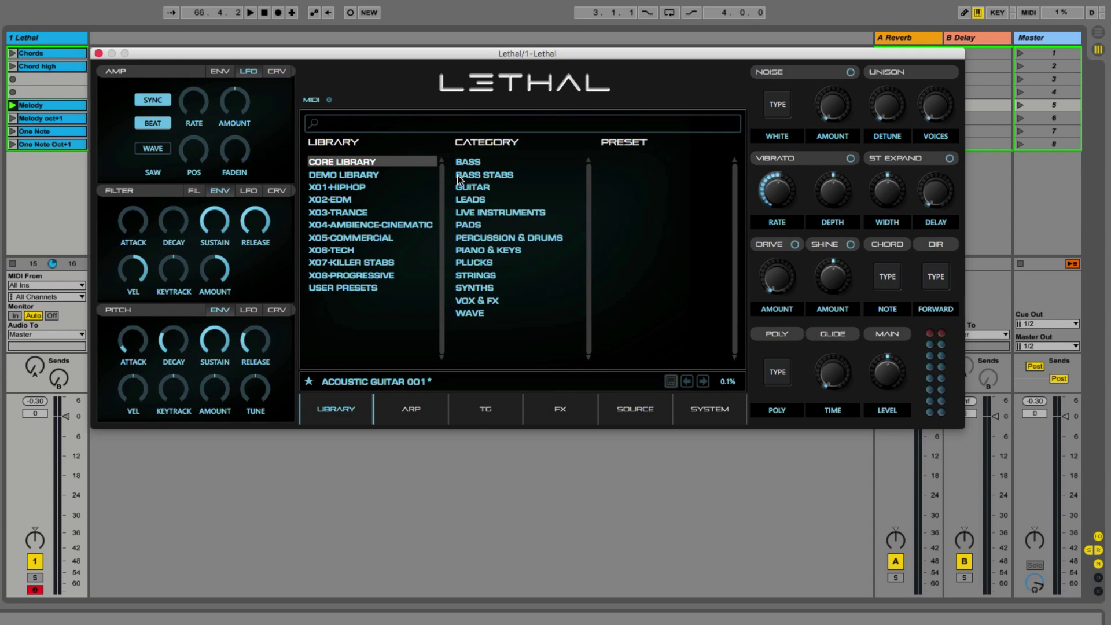
{"action": "left_click", "coordinate": [471, 313]}
{"action": "left_click", "coordinate": [344, 287]}
{"action": "left_click", "coordinate": [348, 162]}
Browse the Core Library presets in the Bass, Bass Stabs, Guitar, Leads, Live Instruments and Pads categories
{"action": "left_click", "coordinate": [474, 166]}
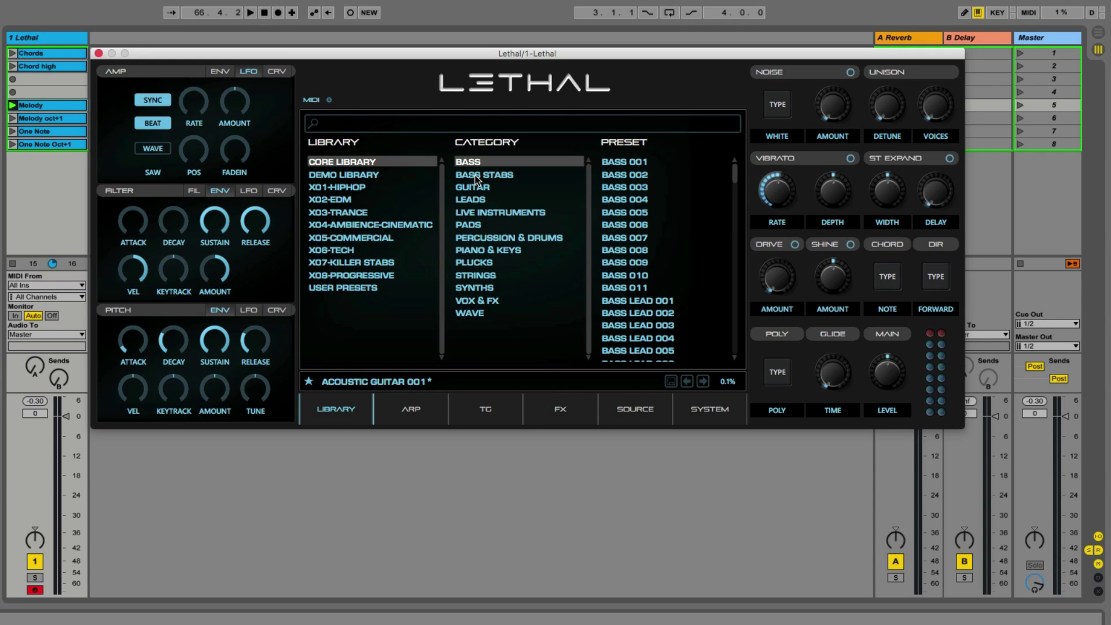
{"action": "left_click", "coordinate": [475, 180]}
{"action": "left_click", "coordinate": [476, 187]}
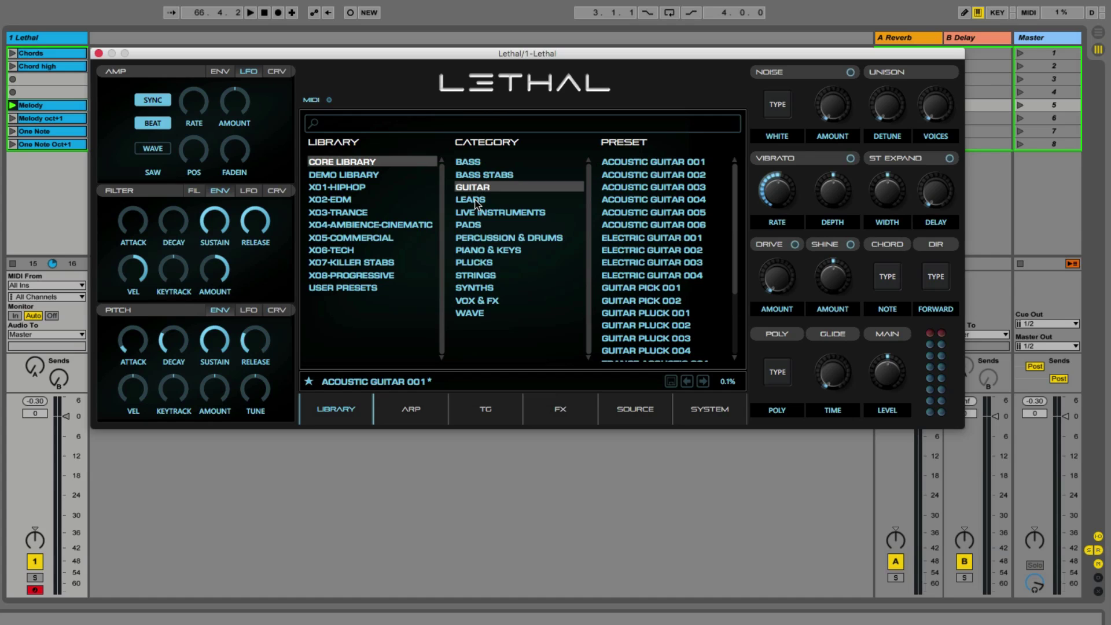
{"action": "left_click", "coordinate": [474, 200]}
{"action": "scroll", "coordinate": [636, 240], "scroll_direction": "down", "scroll_amount": 10}
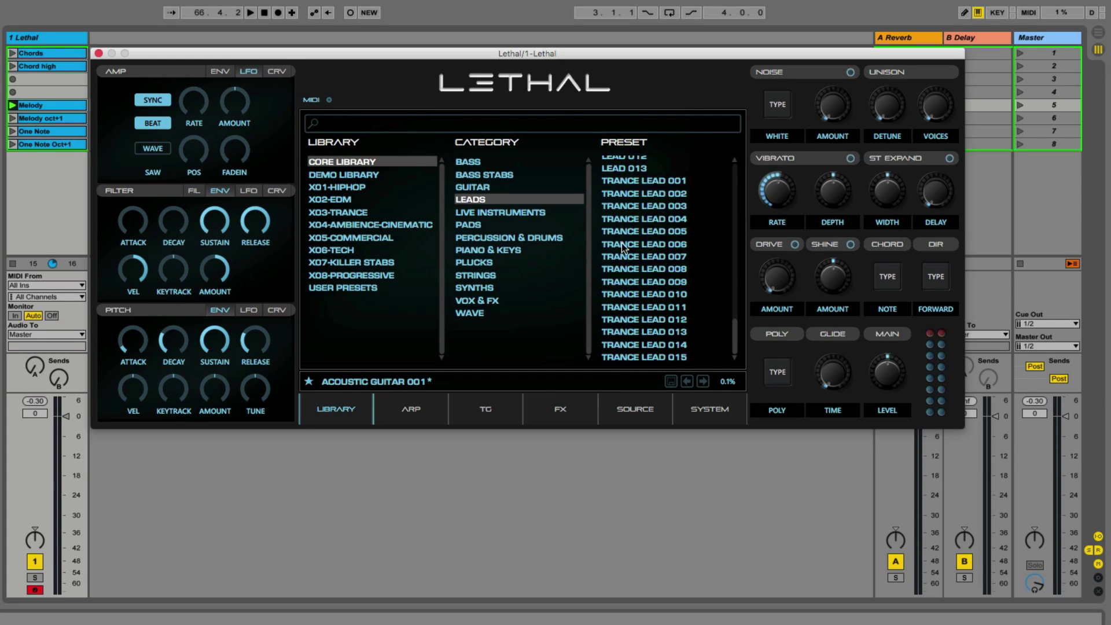
{"action": "left_click", "coordinate": [484, 213]}
{"action": "scroll", "coordinate": [614, 230], "scroll_direction": "down", "scroll_amount": 15}
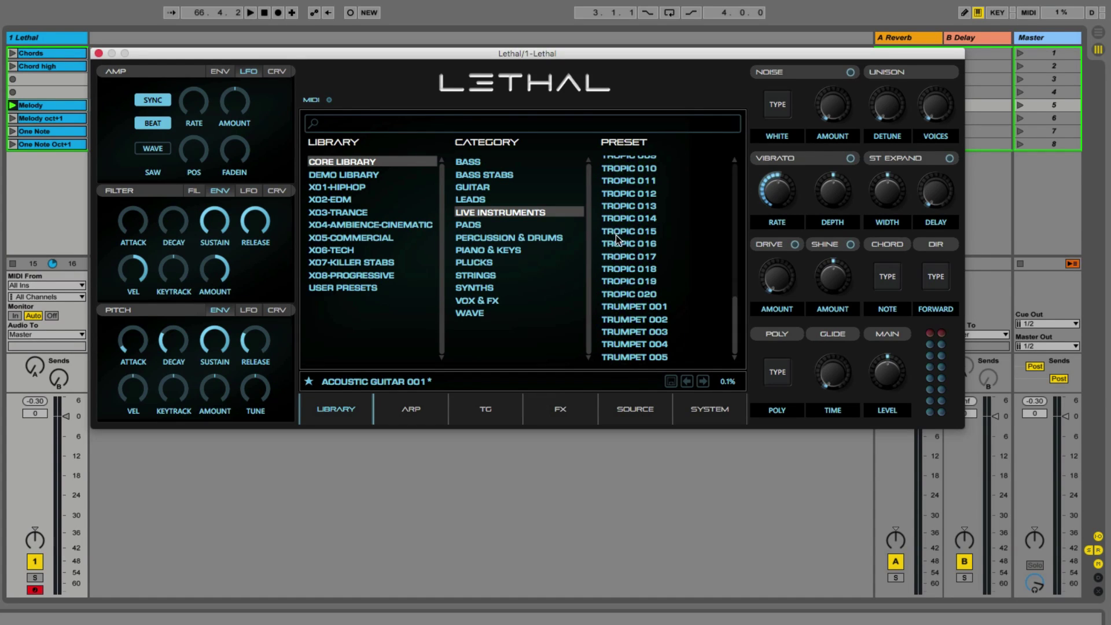
{"action": "left_click", "coordinate": [476, 226]}
{"action": "scroll", "coordinate": [650, 234], "scroll_direction": "down", "scroll_amount": 10}
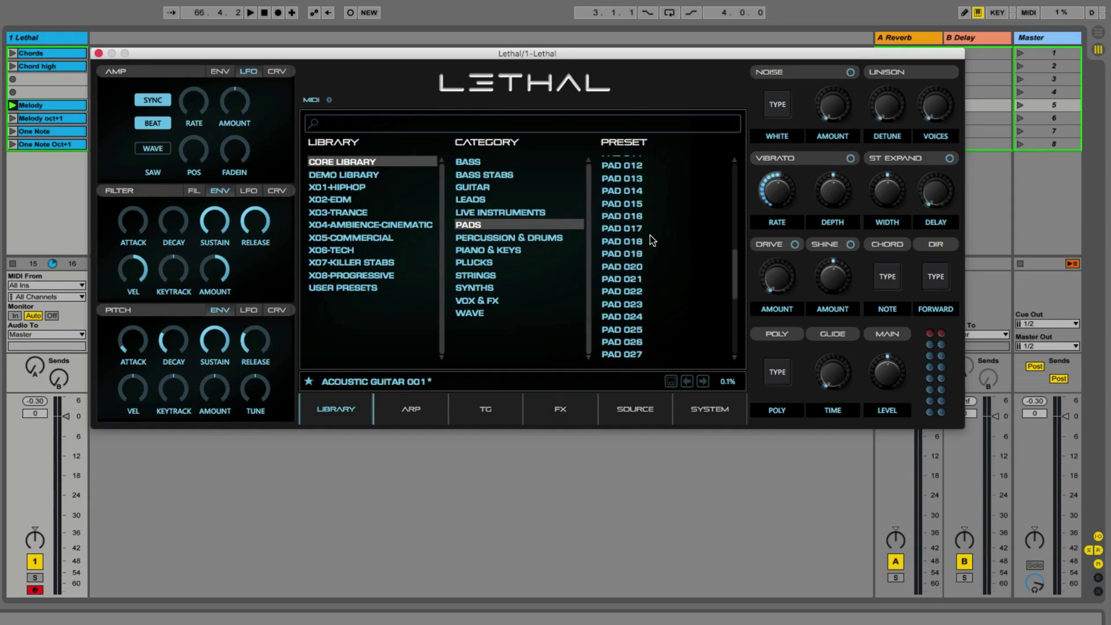
{"action": "scroll", "coordinate": [650, 239], "scroll_direction": "down", "scroll_amount": 4}
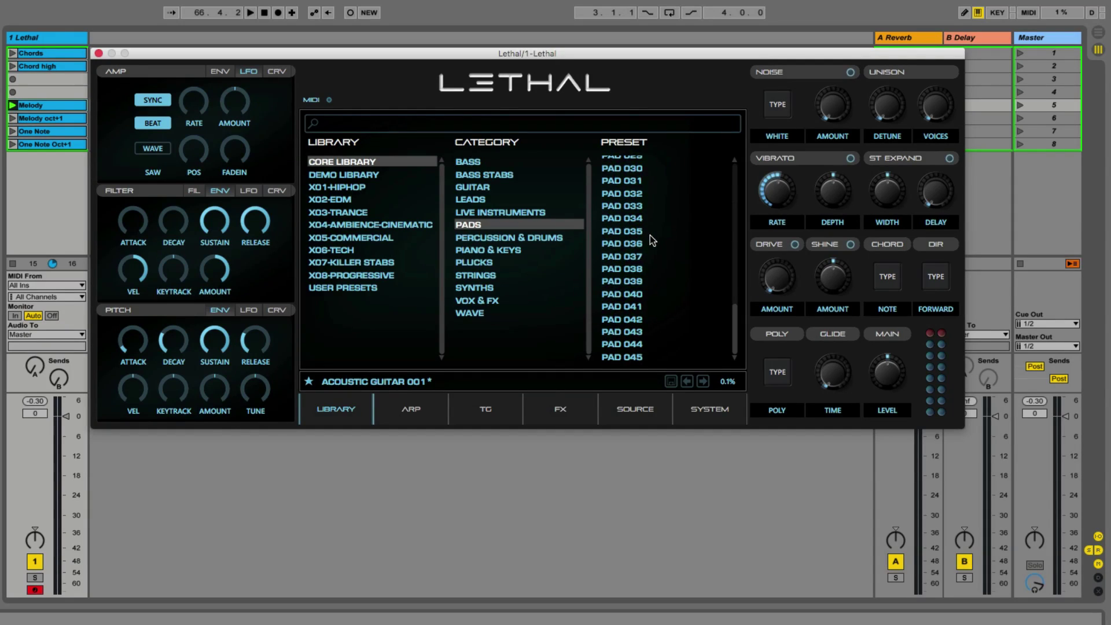
Audition Kick Big Room Kit 001 and Kick House Kit 001 from the Percussion & Drums category with a test note each
{"action": "left_click", "coordinate": [482, 238]}
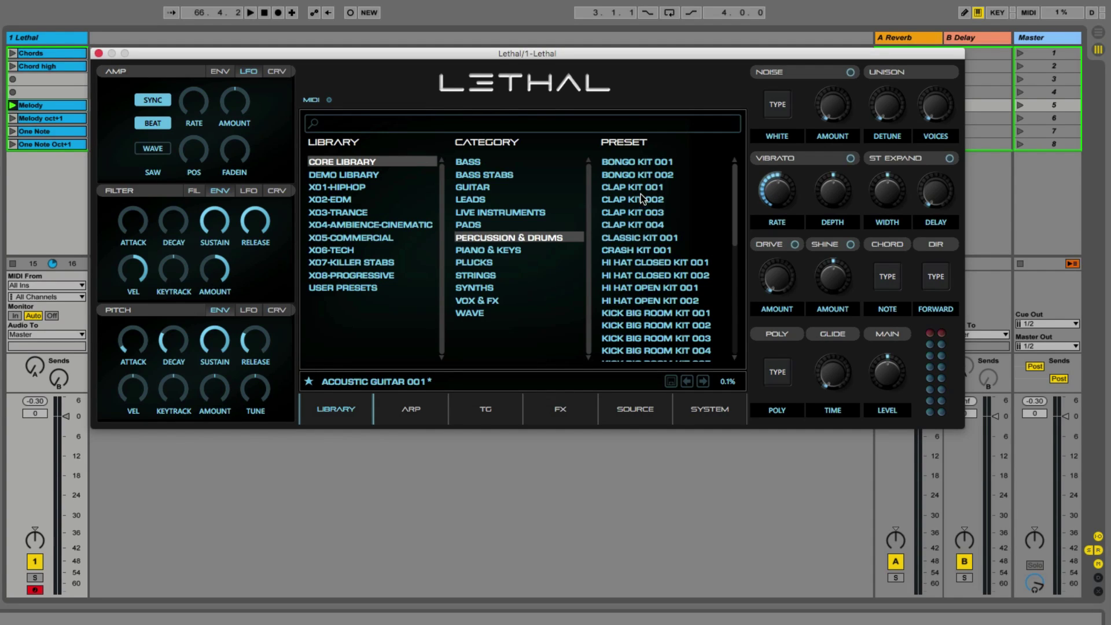
{"action": "scroll", "coordinate": [644, 217], "scroll_direction": "down", "scroll_amount": 8}
{"action": "scroll", "coordinate": [644, 217], "scroll_direction": "up", "scroll_amount": 5}
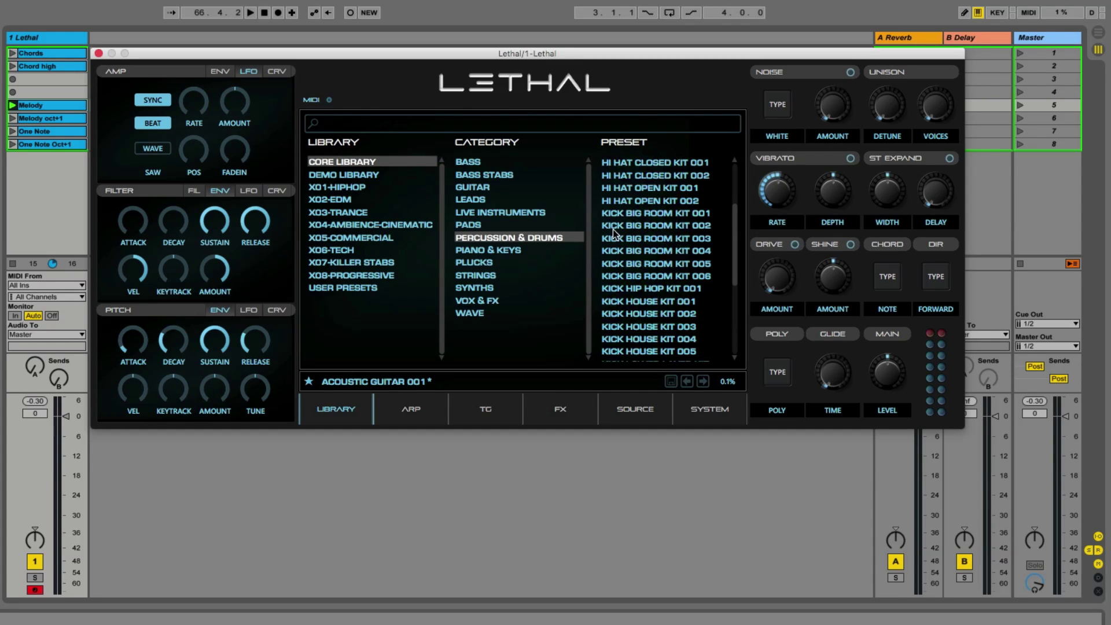
{"action": "left_click", "coordinate": [641, 214]}
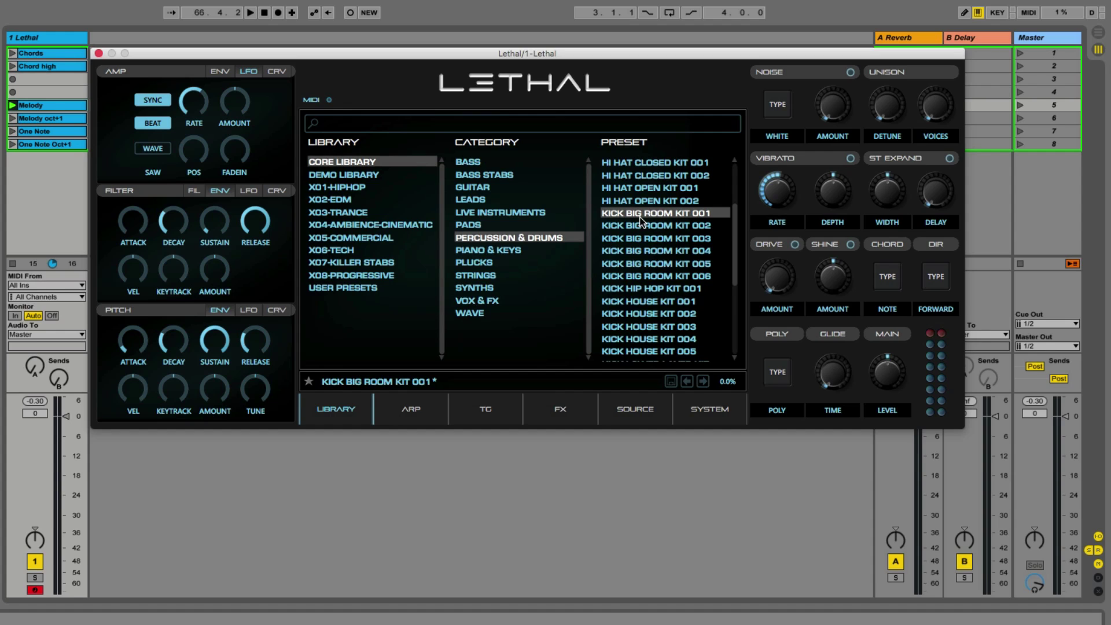
{"action": "key", "text": "a"}
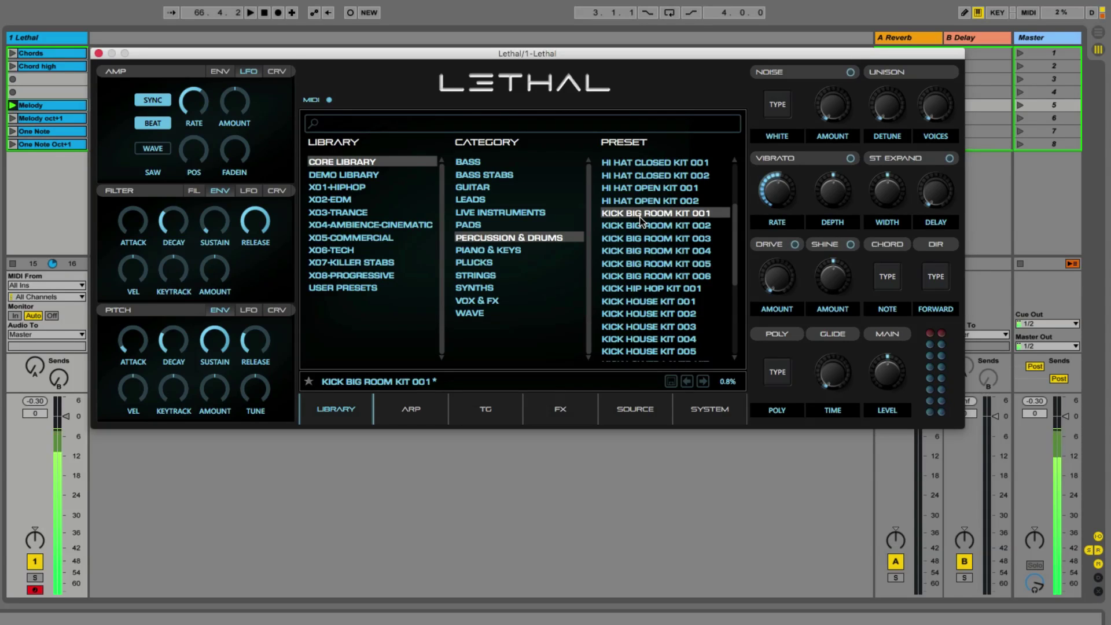
{"action": "left_click", "coordinate": [645, 302]}
{"action": "key", "text": "a"}
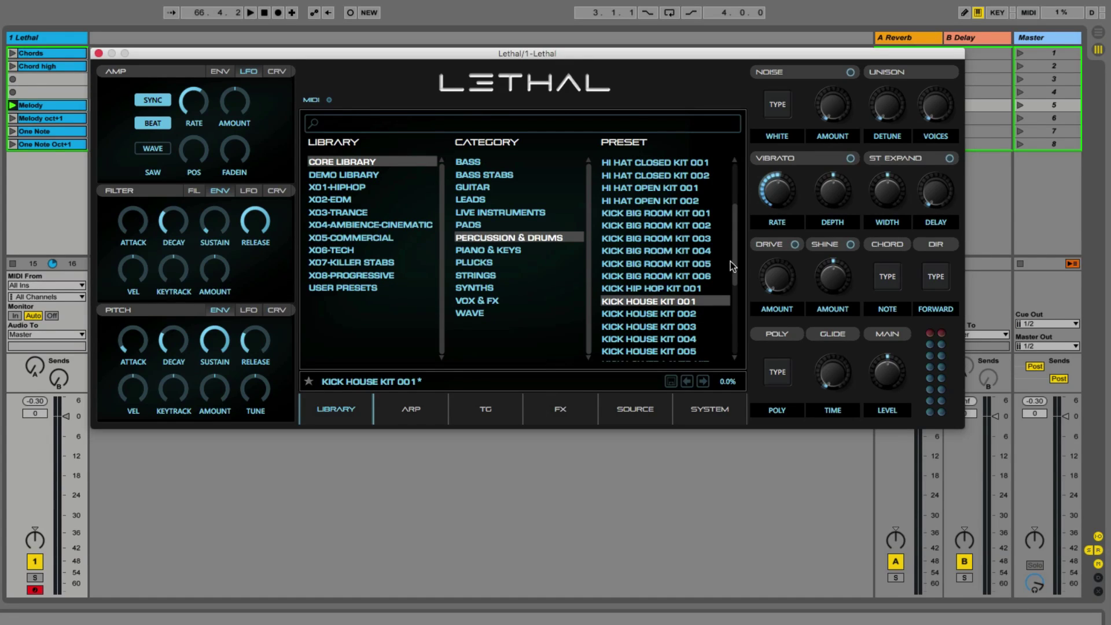
Select the Ride Kit 001 preset further down the Percussion & Drums list
{"action": "left_click_drag", "start_coordinate": [734, 258], "coordinate": [734, 283]}
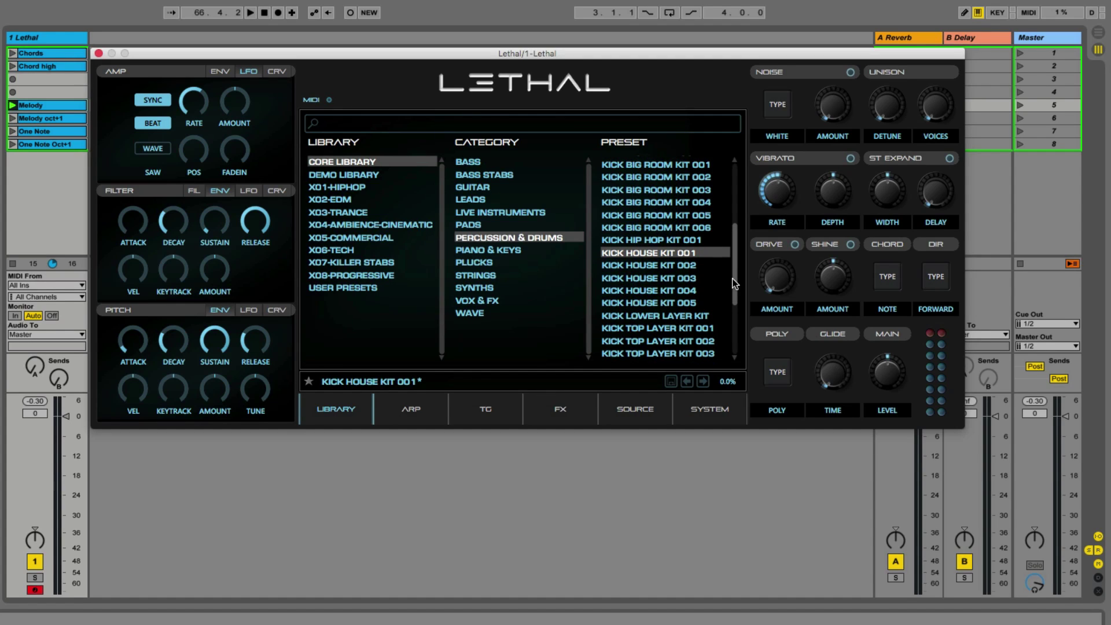
{"action": "scroll", "coordinate": [732, 283], "scroll_direction": "down", "scroll_amount": 7}
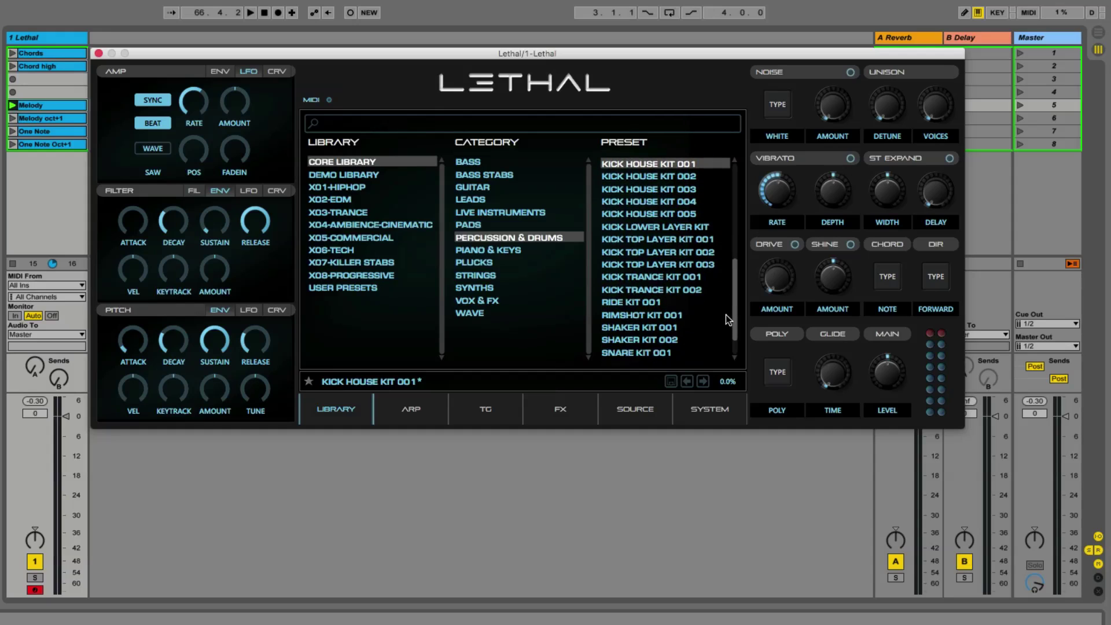
{"action": "scroll", "coordinate": [727, 319], "scroll_direction": "down", "scroll_amount": 2}
{"action": "left_click", "coordinate": [621, 269]}
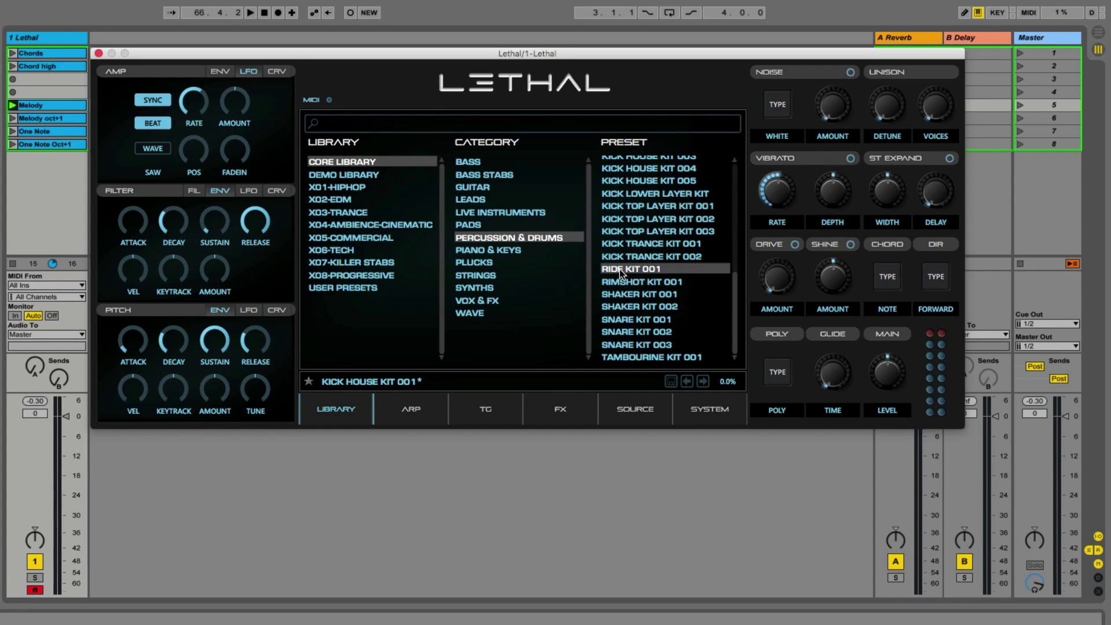
Look through the Rimshot, Shaker and Snare Kit 001 presets in the Percussion & Drums list
{"action": "left_click", "coordinate": [621, 280]}
{"action": "left_click", "coordinate": [624, 294]}
{"action": "left_click", "coordinate": [627, 319]}
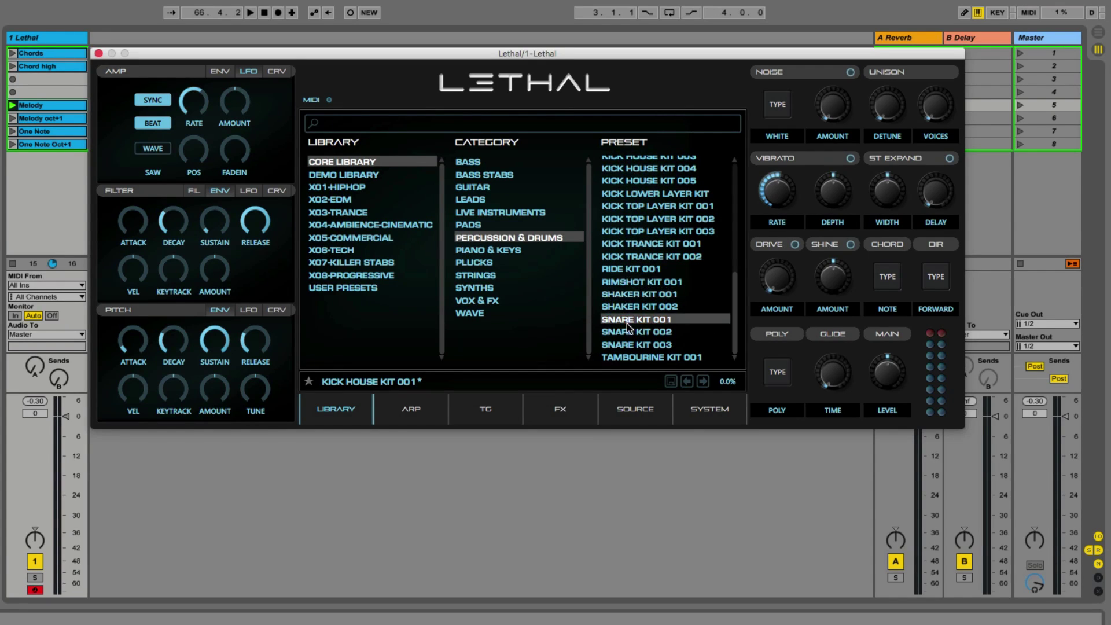
{"action": "scroll", "coordinate": [663, 341], "scroll_direction": "up", "scroll_amount": 15}
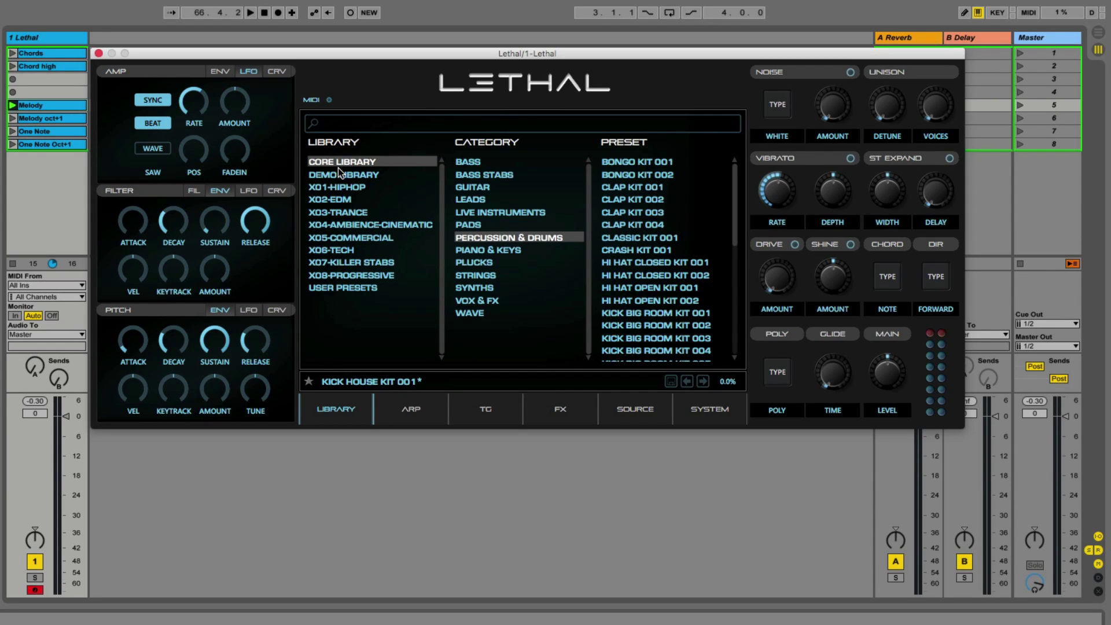
Check the X01-HIPHOP library and list the percussion presets of the X02-EDM and X03-TRANCE libraries
{"action": "left_click", "coordinate": [338, 187]}
{"action": "left_click", "coordinate": [344, 200]}
{"action": "left_click", "coordinate": [499, 224]}
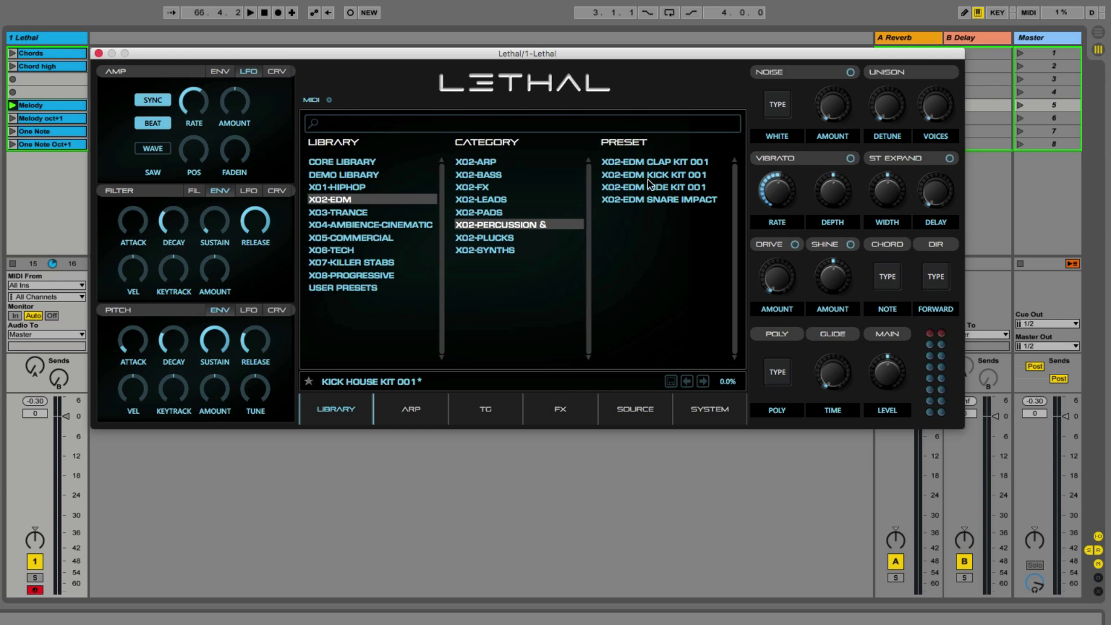
{"action": "left_click", "coordinate": [350, 212]}
{"action": "left_click", "coordinate": [496, 213]}
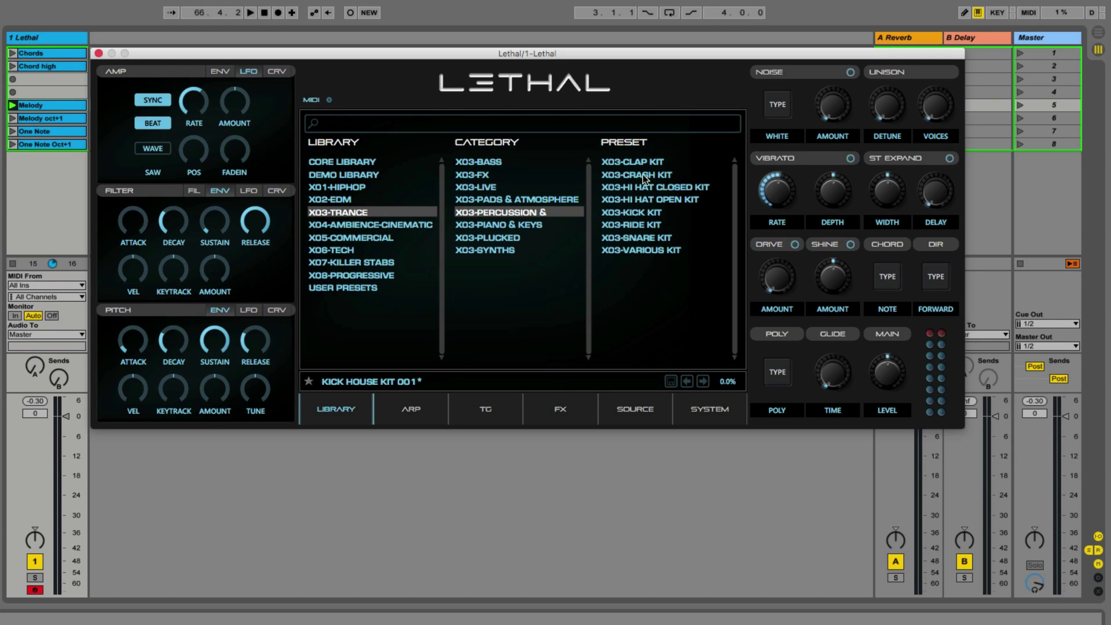
Return to the Core Library and browse its Piano & Keys presets from Keyboard 001 to Trance Piano 005
{"action": "left_click", "coordinate": [335, 162]}
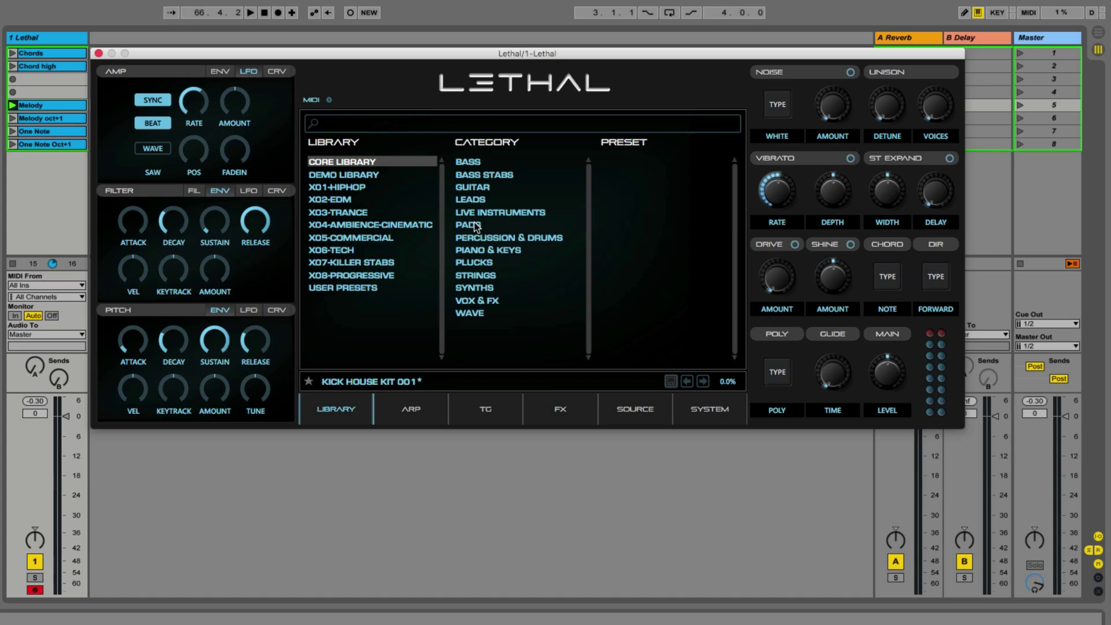
{"action": "left_click", "coordinate": [495, 252]}
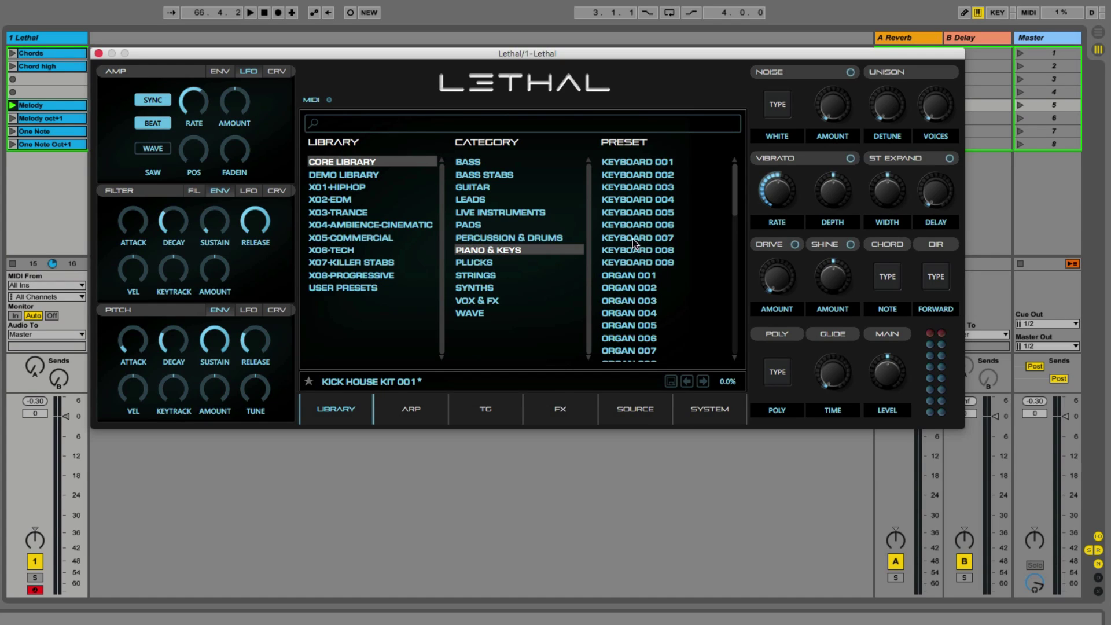
{"action": "scroll", "coordinate": [639, 237], "scroll_direction": "down", "scroll_amount": 10}
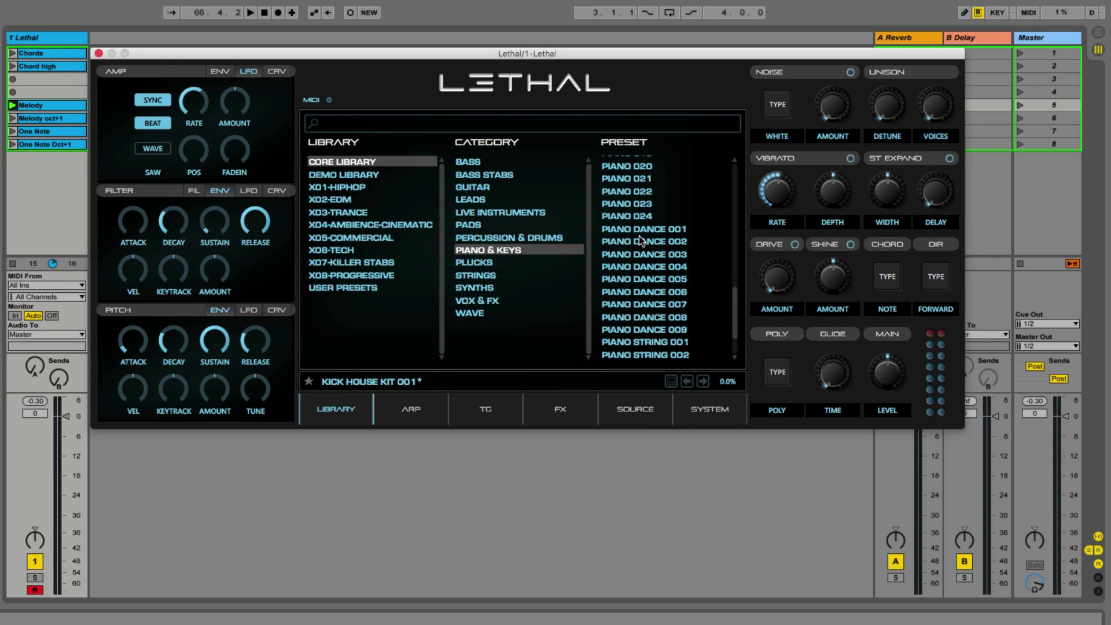
{"action": "scroll", "coordinate": [639, 237], "scroll_direction": "down", "scroll_amount": 3}
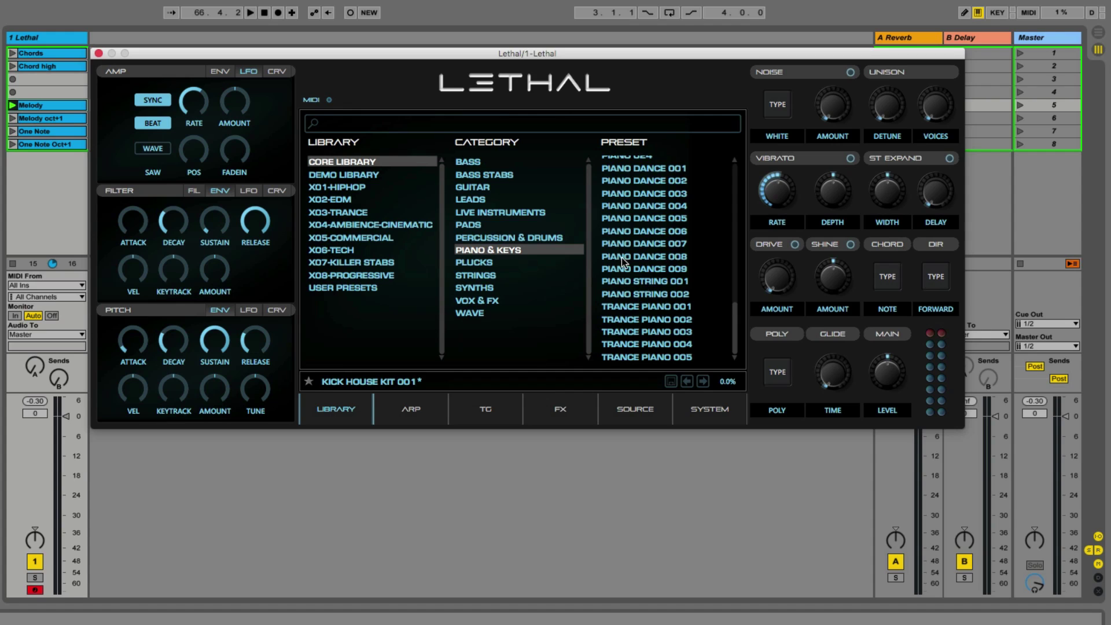
Browse the Core Library's Plucks presets from Dance Pluck through House Pluck to Trance Pluck
{"action": "left_click", "coordinate": [476, 263]}
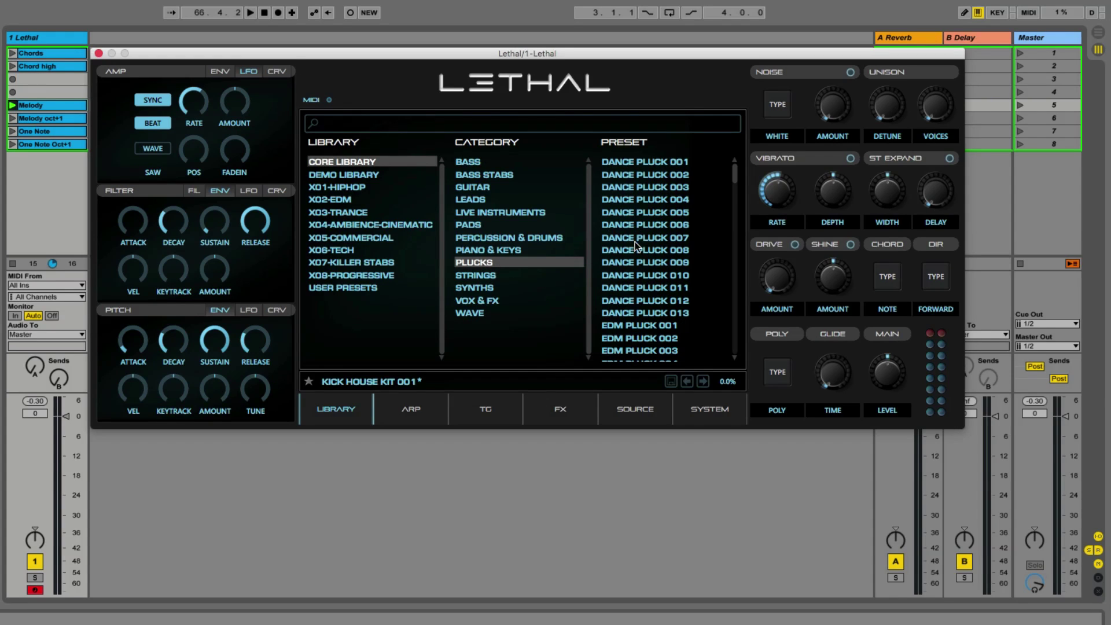
{"action": "scroll", "coordinate": [635, 249], "scroll_direction": "down", "scroll_amount": 7}
{"action": "scroll", "coordinate": [635, 249], "scroll_direction": "down", "scroll_amount": 20}
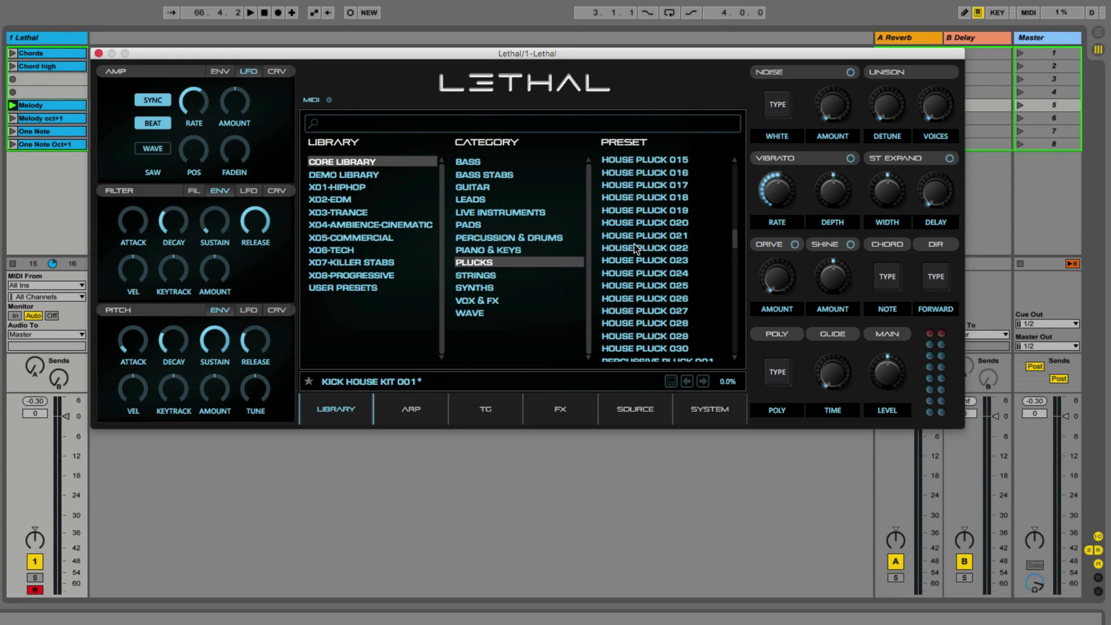
{"action": "scroll", "coordinate": [635, 248], "scroll_direction": "down", "scroll_amount": 8}
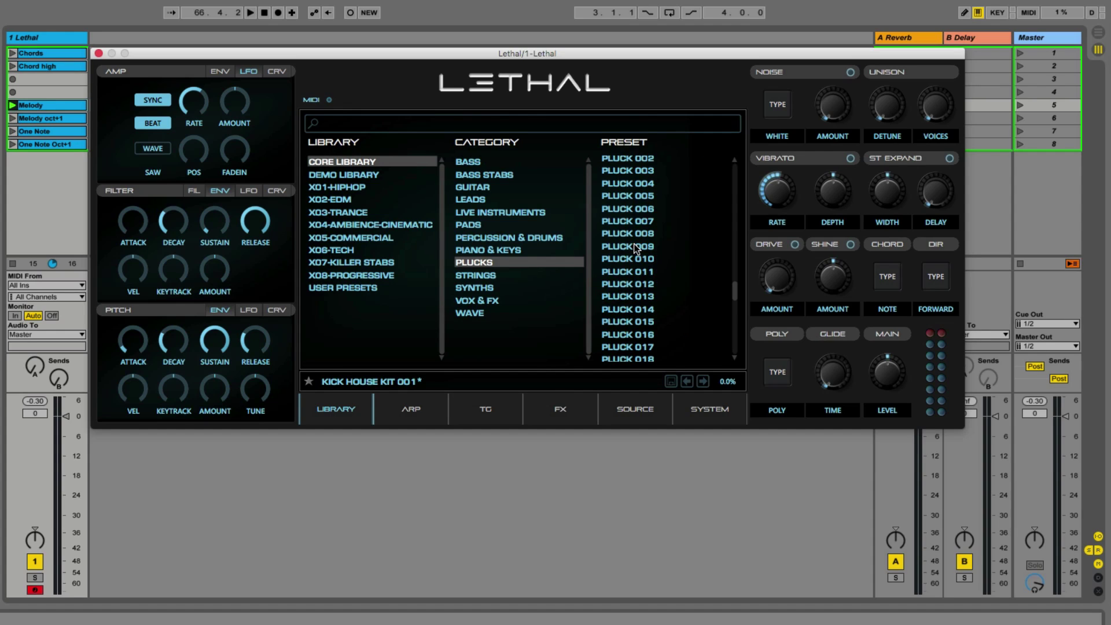
{"action": "scroll", "coordinate": [636, 248], "scroll_direction": "down", "scroll_amount": 10}
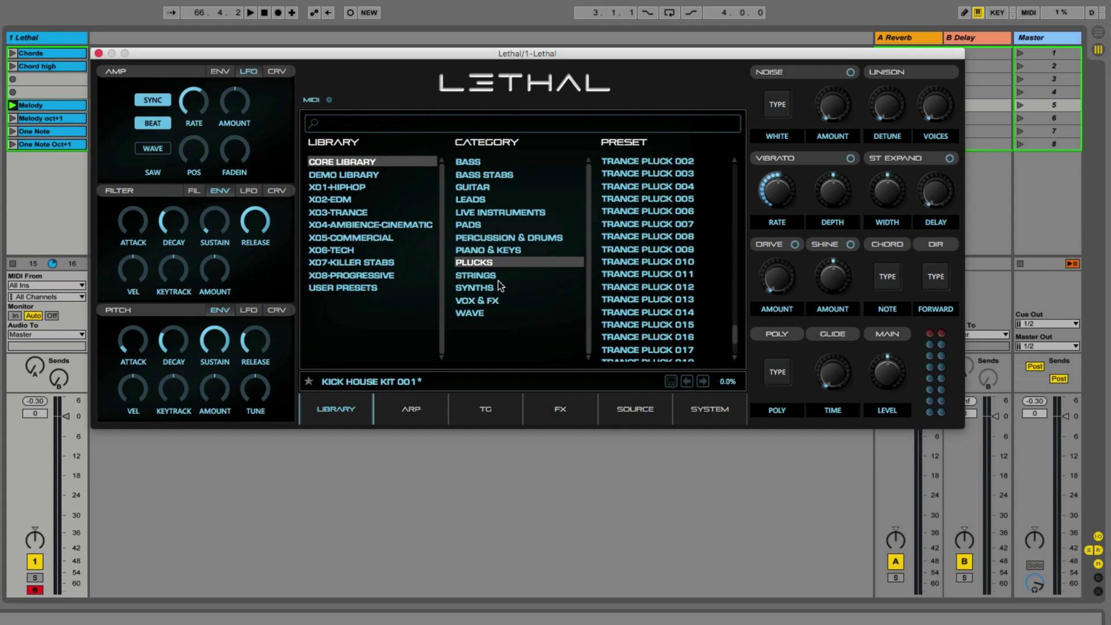
Browse the Core Library's Strings presets down to the String Pizz sounds
{"action": "left_click", "coordinate": [475, 276]}
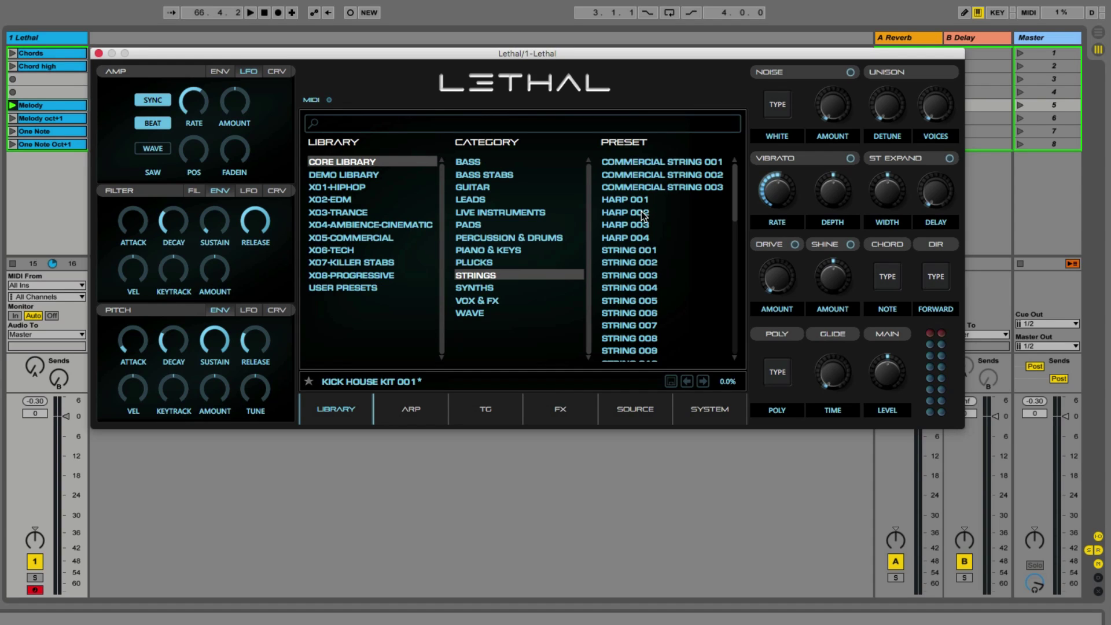
{"action": "scroll", "coordinate": [642, 216], "scroll_direction": "down", "scroll_amount": 12}
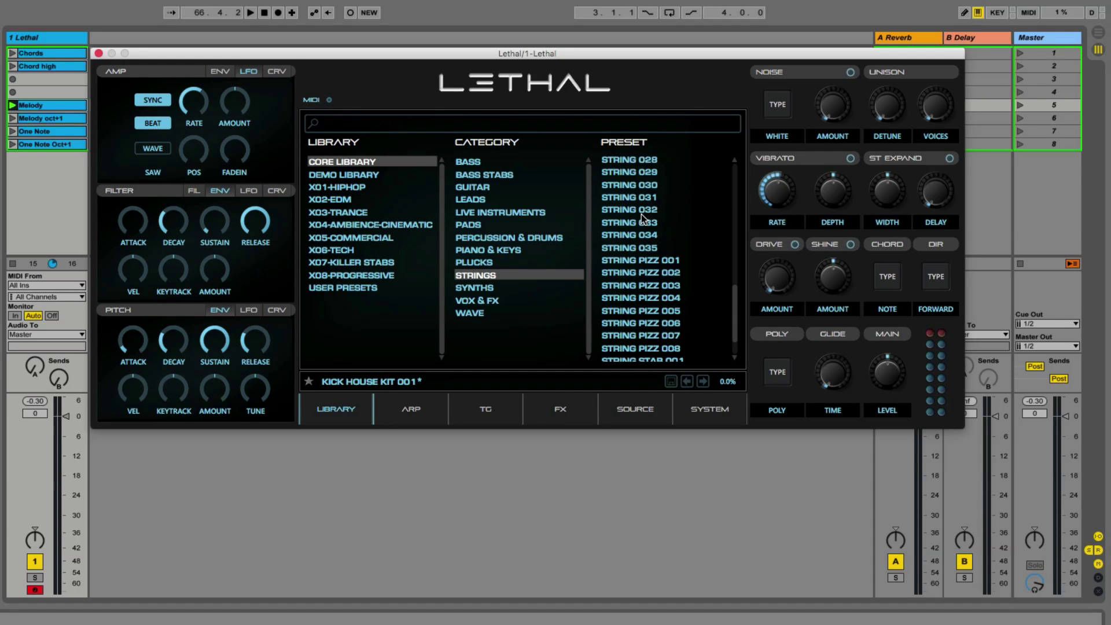
{"action": "scroll", "coordinate": [641, 214], "scroll_direction": "down", "scroll_amount": 3}
Browse the Core Library's Synths presets from Big Room Synth 001 down to the House Synth sounds
{"action": "left_click", "coordinate": [481, 289]}
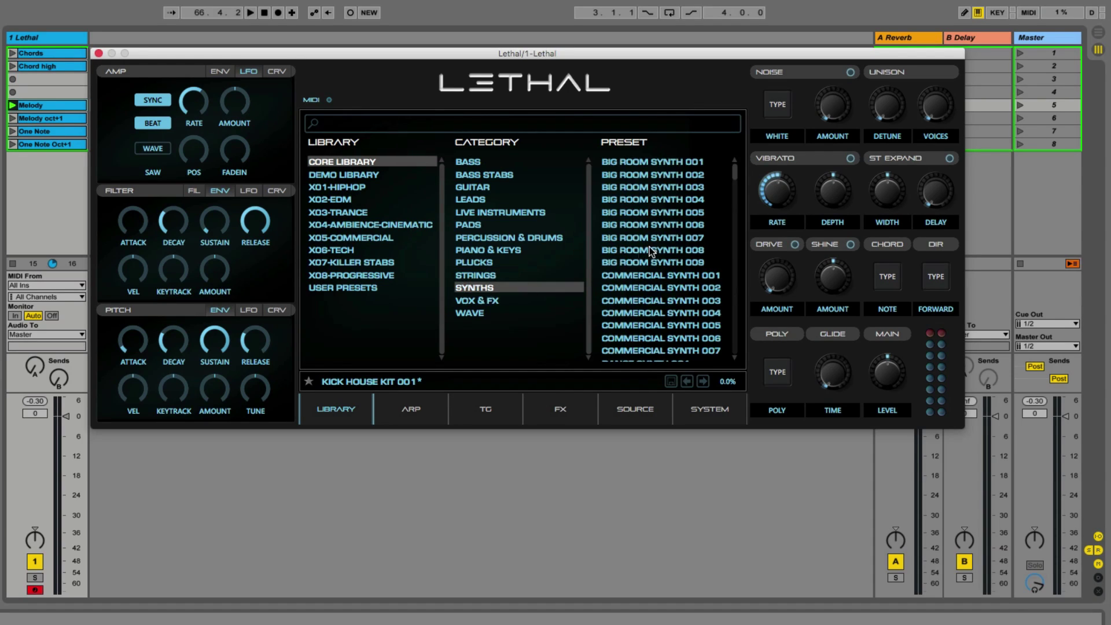
{"action": "scroll", "coordinate": [652, 249], "scroll_direction": "down", "scroll_amount": 10}
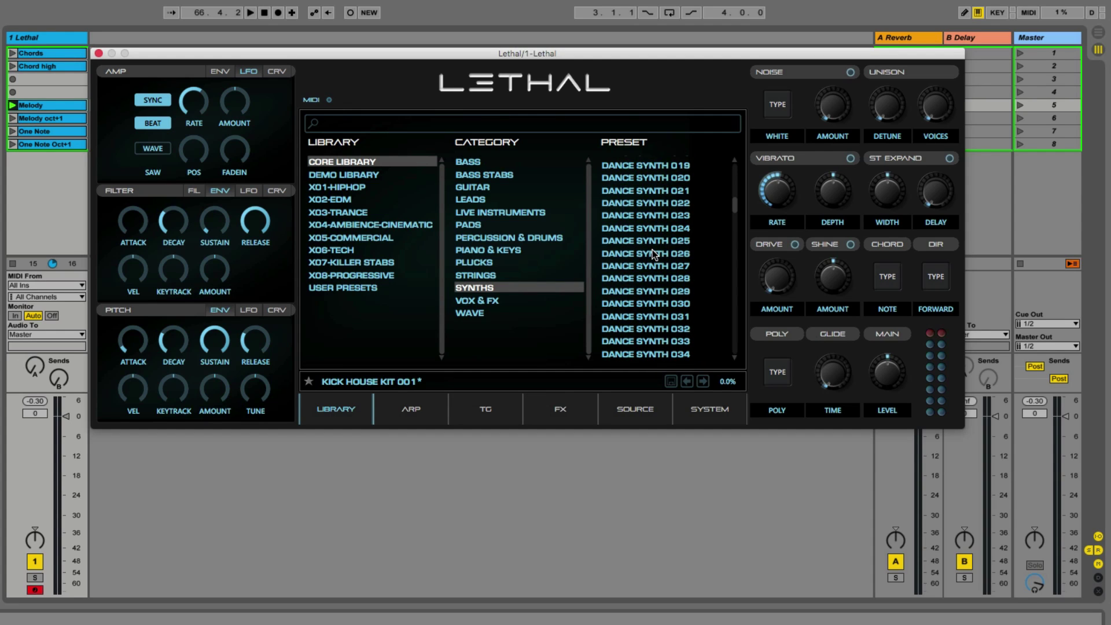
{"action": "scroll", "coordinate": [652, 253], "scroll_direction": "down", "scroll_amount": 3}
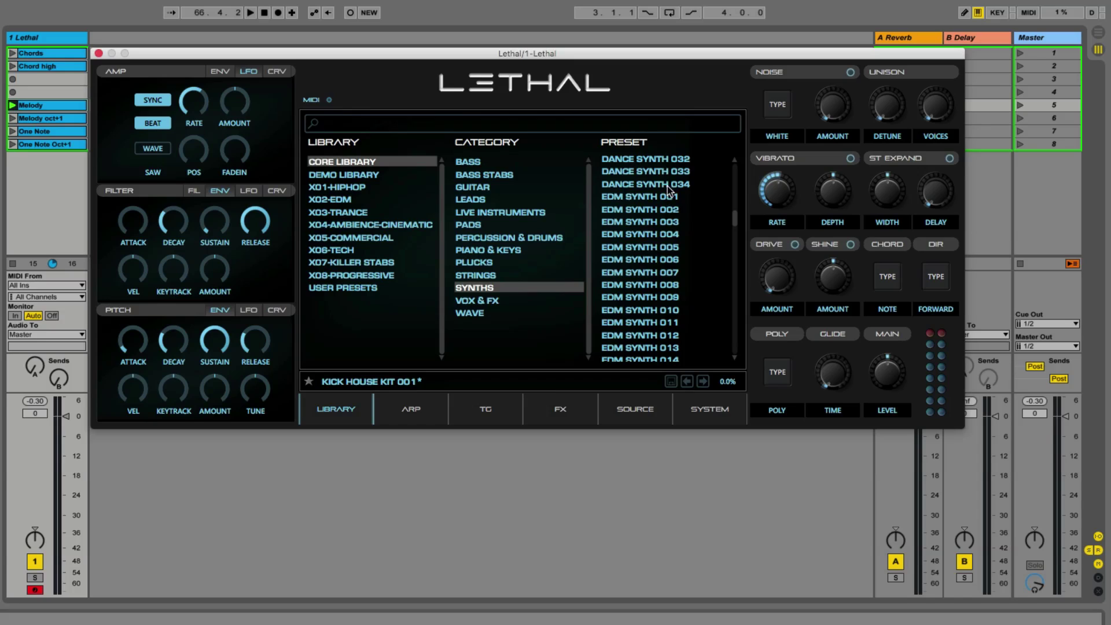
{"action": "scroll", "coordinate": [641, 275], "scroll_direction": "down", "scroll_amount": 3}
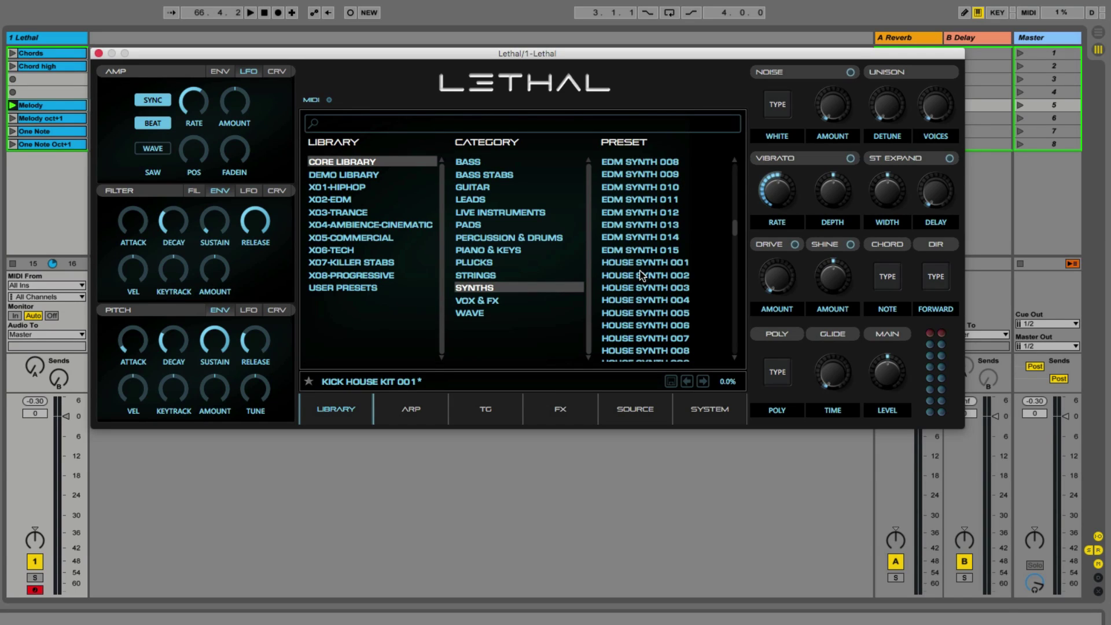
{"action": "scroll", "coordinate": [641, 274], "scroll_direction": "down", "scroll_amount": 7}
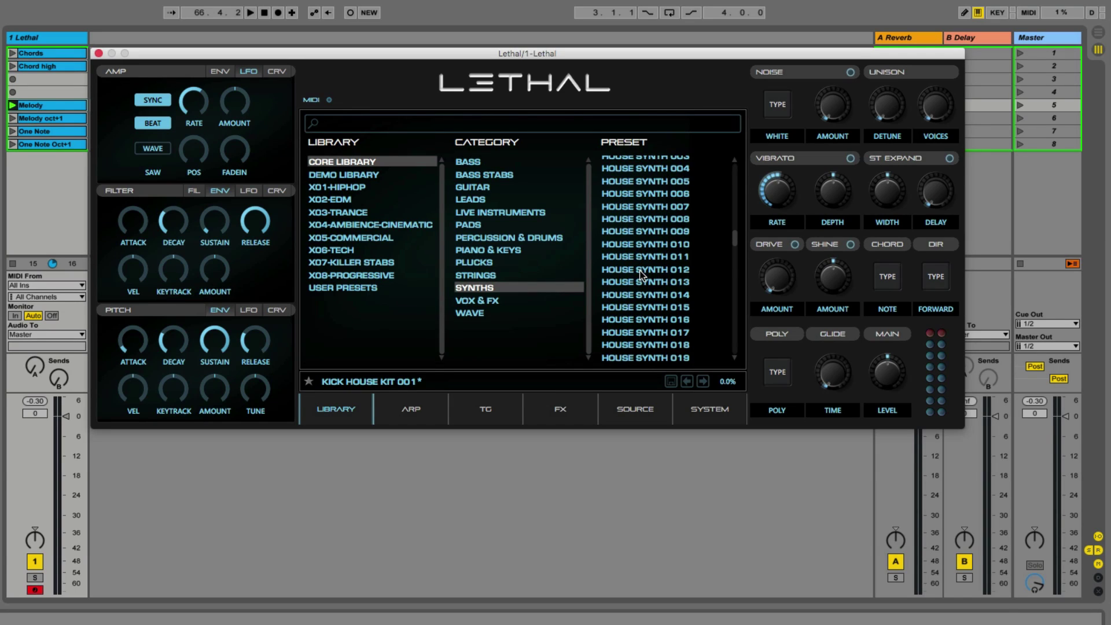
Browse the Core Library's Vox & FX presets down to the Vocal Stabs, and list the Wave and Bass categories
{"action": "left_click", "coordinate": [479, 301]}
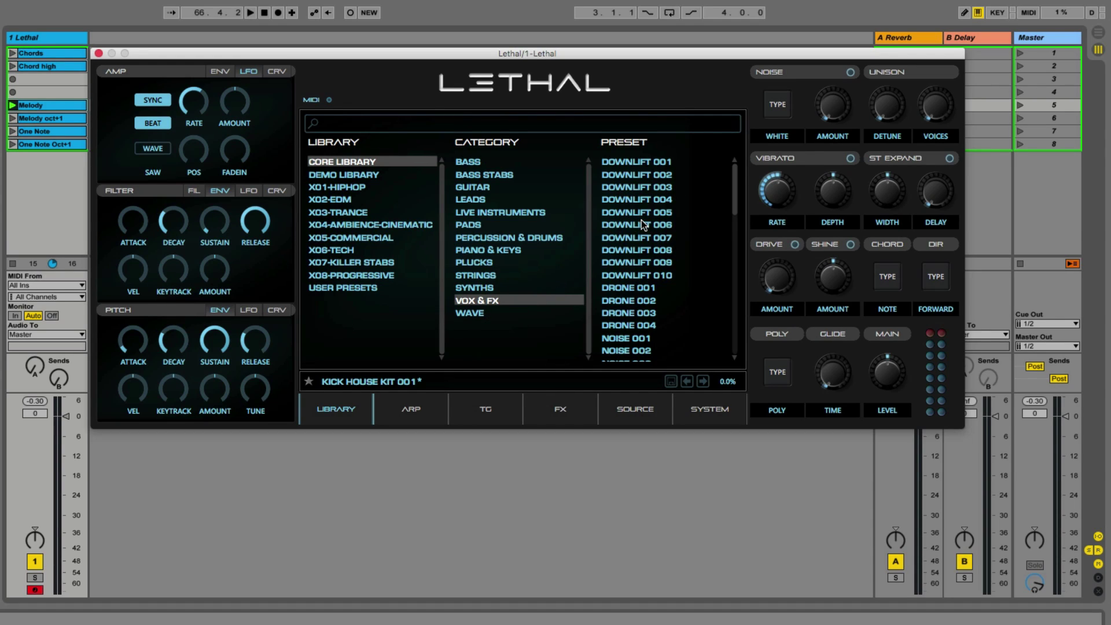
{"action": "scroll", "coordinate": [633, 246], "scroll_direction": "down", "scroll_amount": 10}
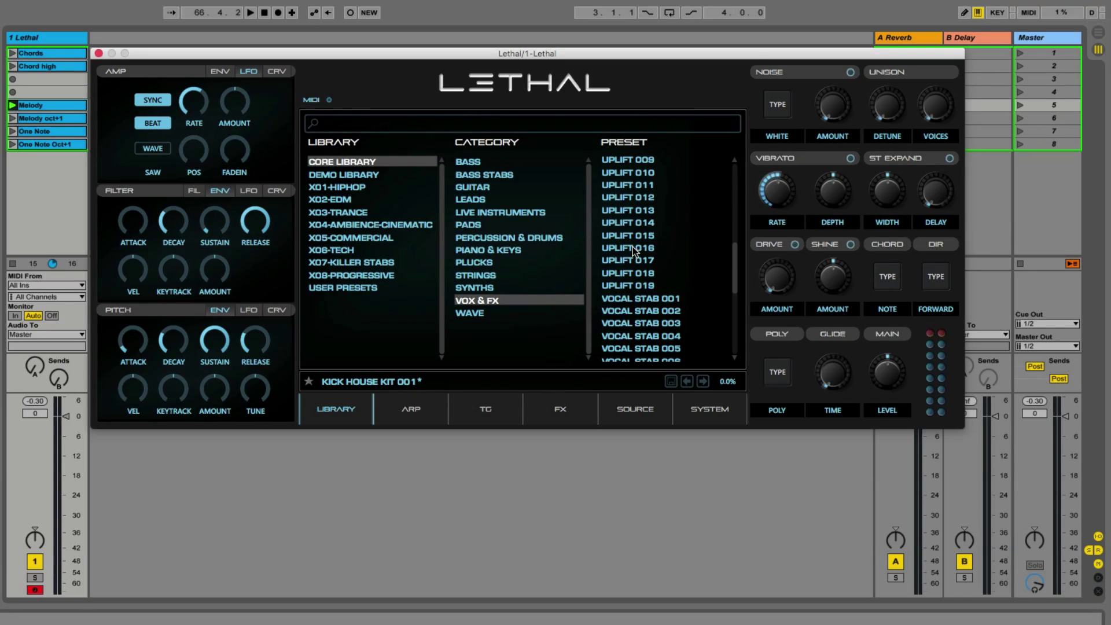
{"action": "scroll", "coordinate": [633, 246], "scroll_direction": "down", "scroll_amount": 8}
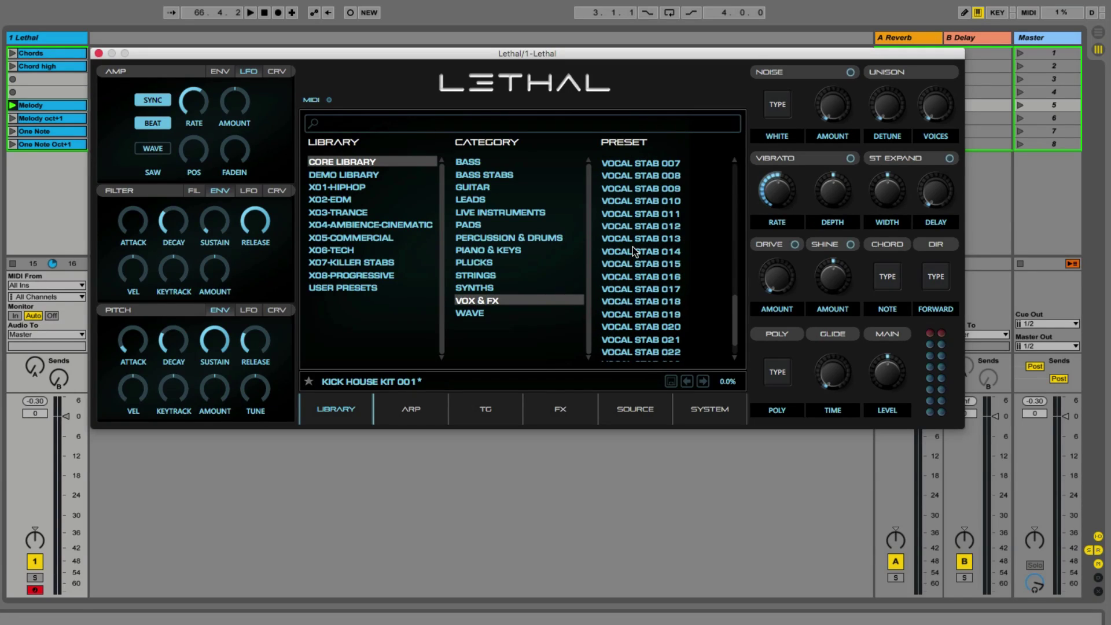
{"action": "left_click", "coordinate": [477, 314]}
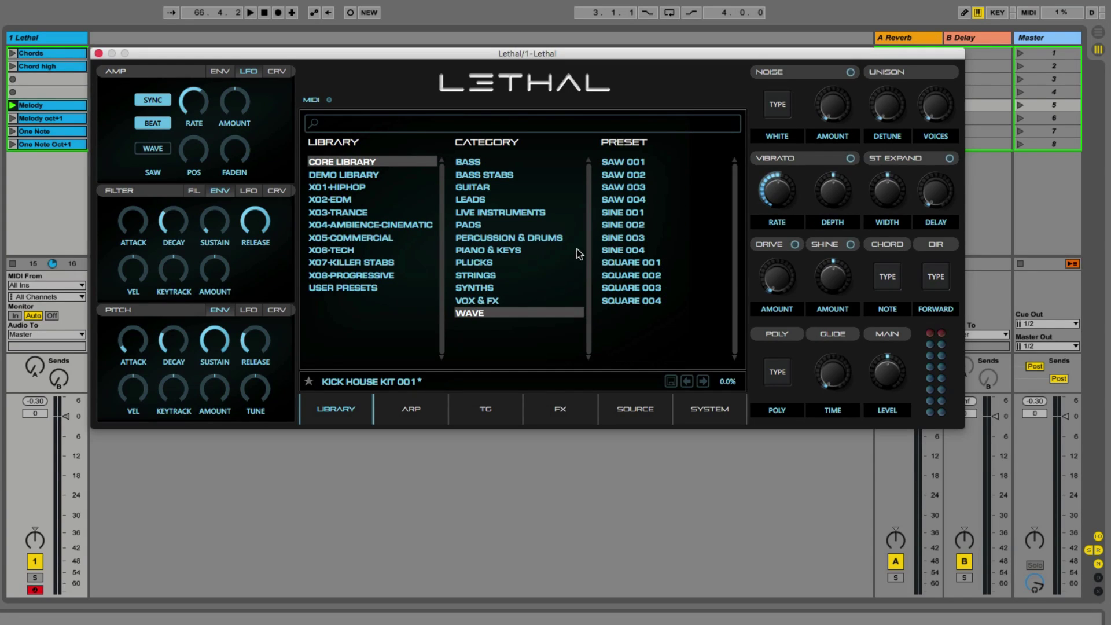
{"action": "left_click", "coordinate": [457, 161]}
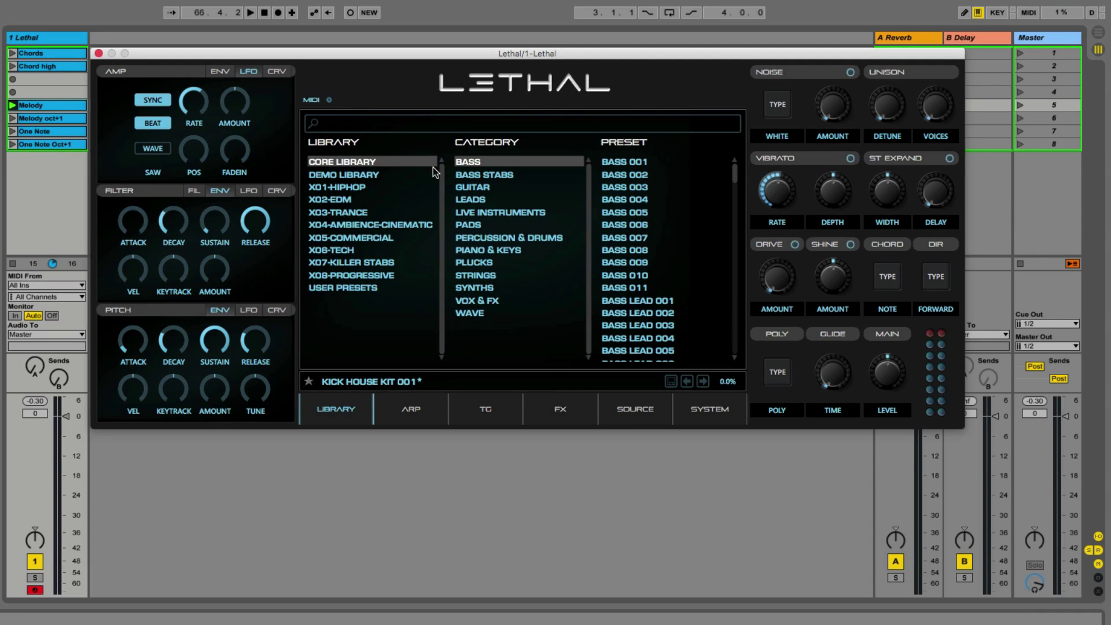
Search the presets for "lead bass" and look through the whole result list
{"action": "left_click", "coordinate": [379, 124]}
{"action": "type", "text": "lead bass"}
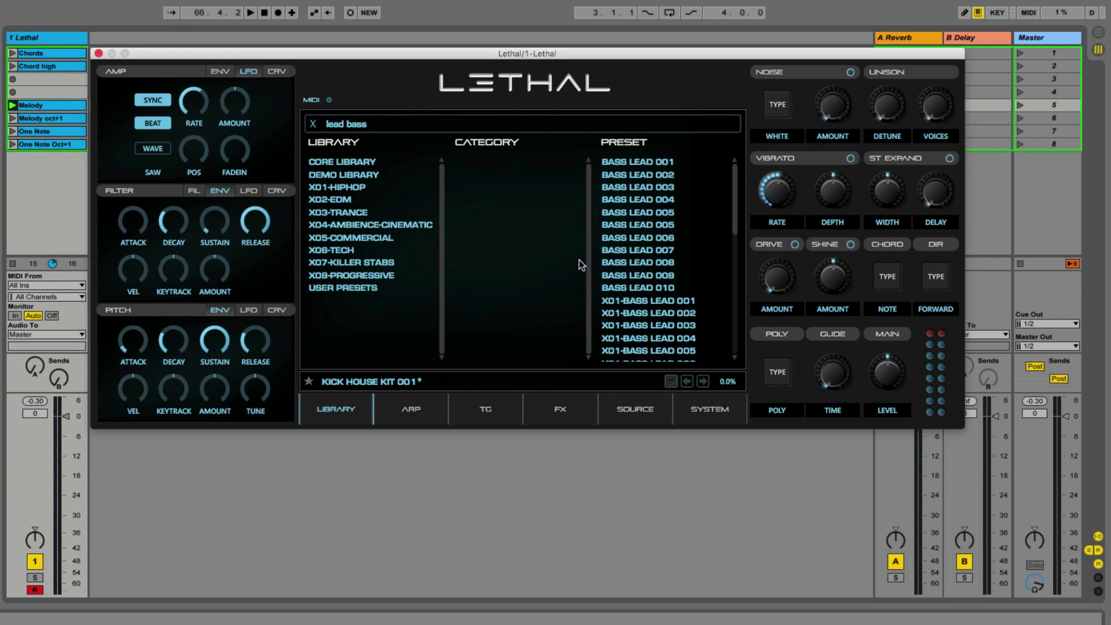
{"action": "left_click_drag", "start_coordinate": [737, 225], "coordinate": [734, 215]}
{"action": "scroll", "coordinate": [735, 214], "scroll_direction": "down", "scroll_amount": 4}
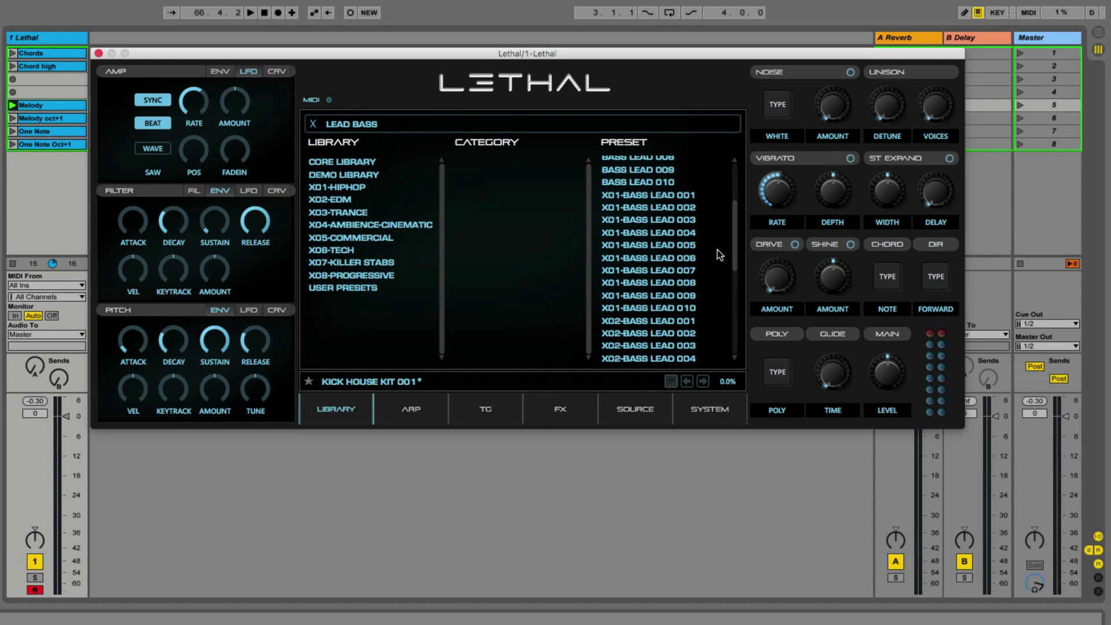
{"action": "left_click_drag", "start_coordinate": [734, 243], "coordinate": [734, 304]}
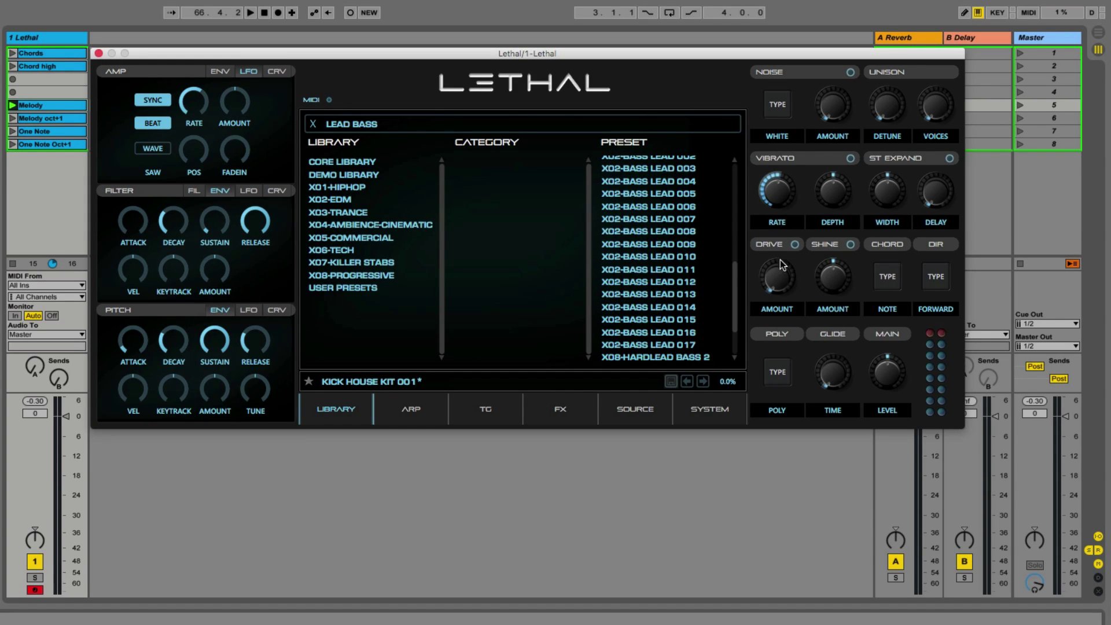
{"action": "left_click_drag", "start_coordinate": [734, 286], "coordinate": [737, 166]}
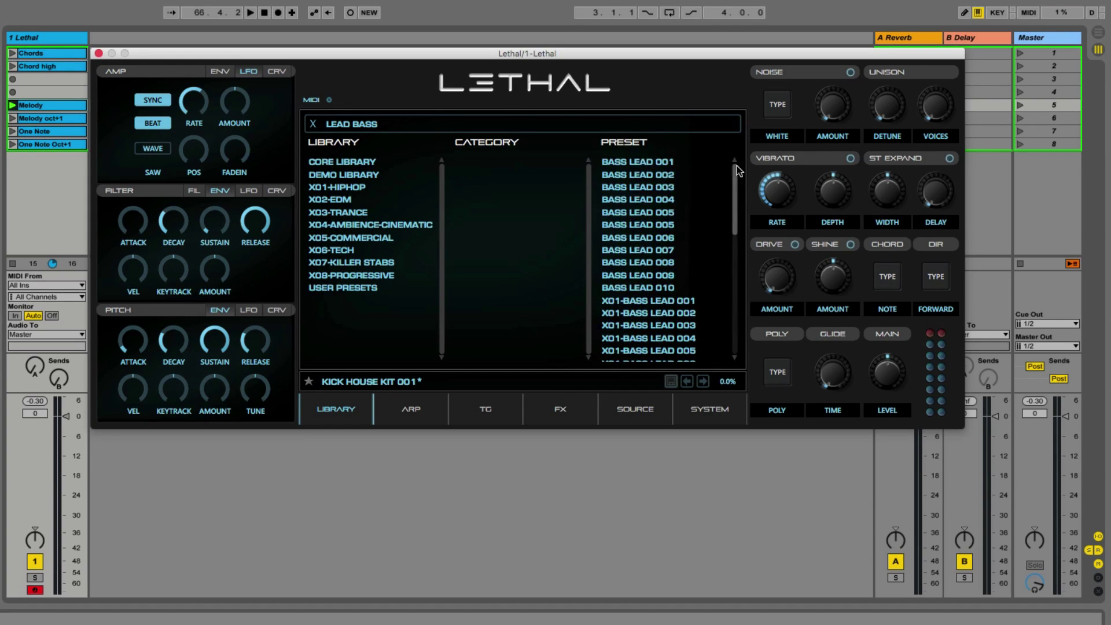
Clear the preset search and list the Favourites category of the User Presets library
{"action": "left_click", "coordinate": [386, 126]}
{"action": "key", "text": "BackSpace"}
{"action": "left_click", "coordinate": [359, 162]}
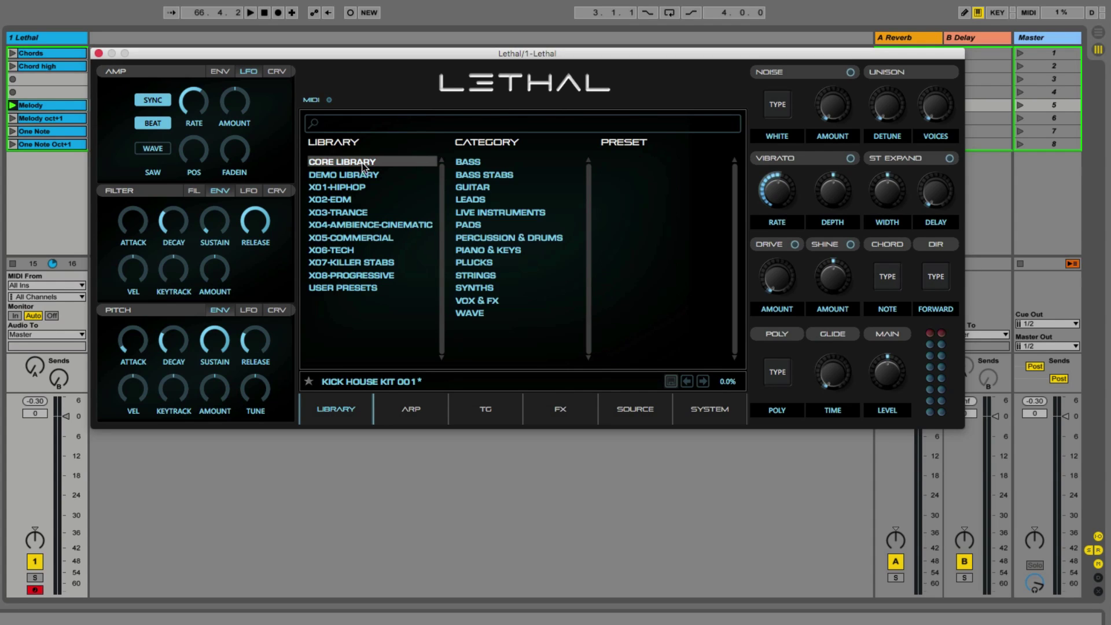
{"action": "left_click", "coordinate": [372, 289]}
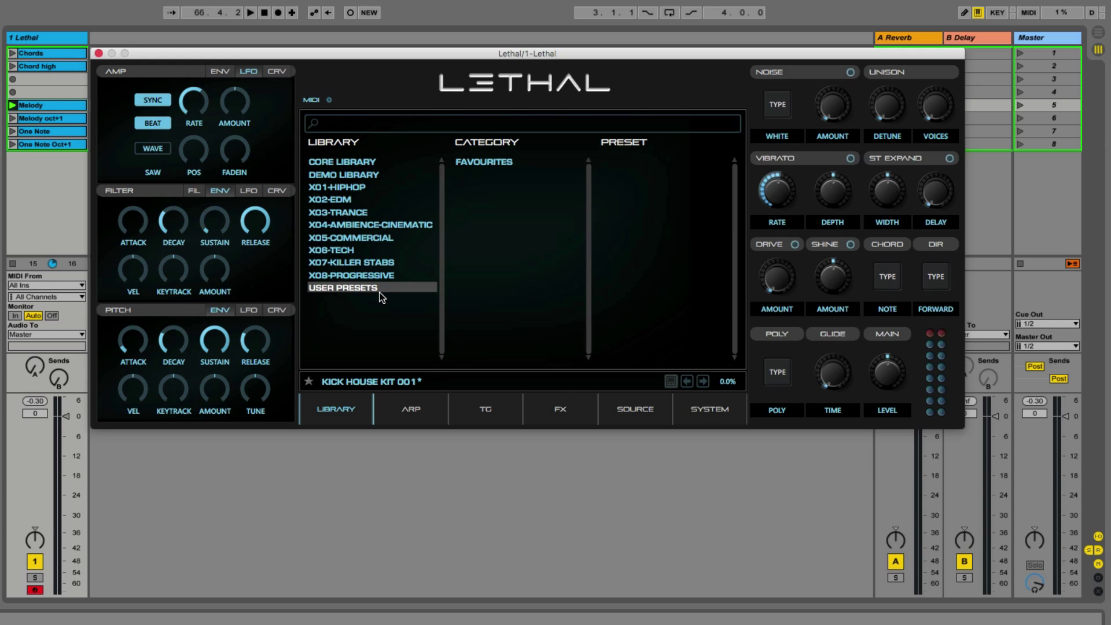
{"action": "left_click", "coordinate": [504, 163]}
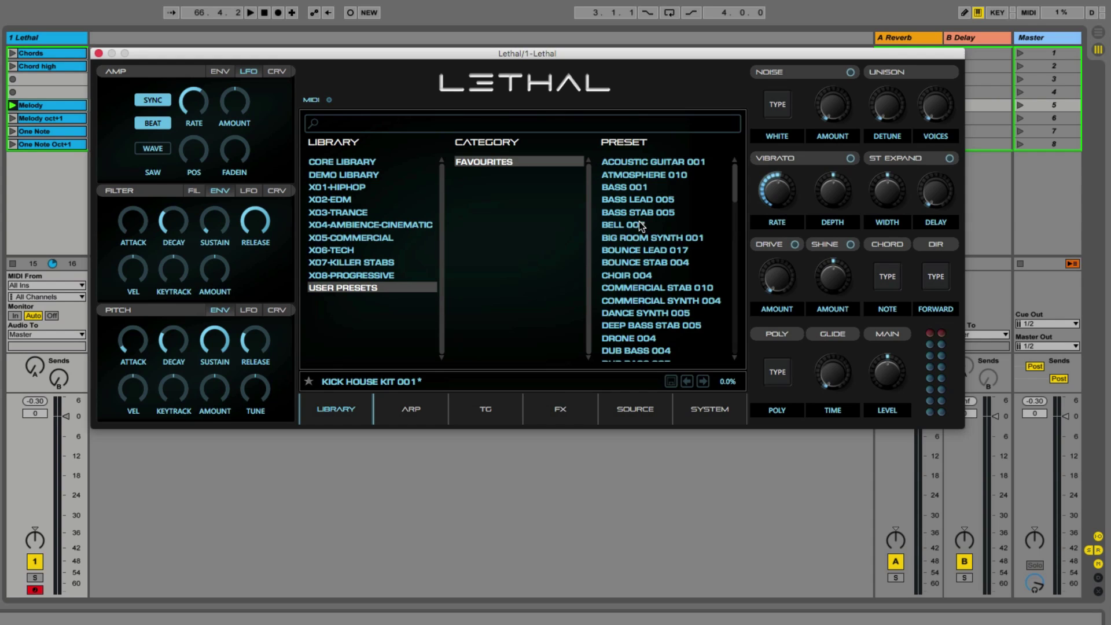
Load the Bass 001 preset from the Core Library's Bass category
{"action": "left_click", "coordinate": [352, 162]}
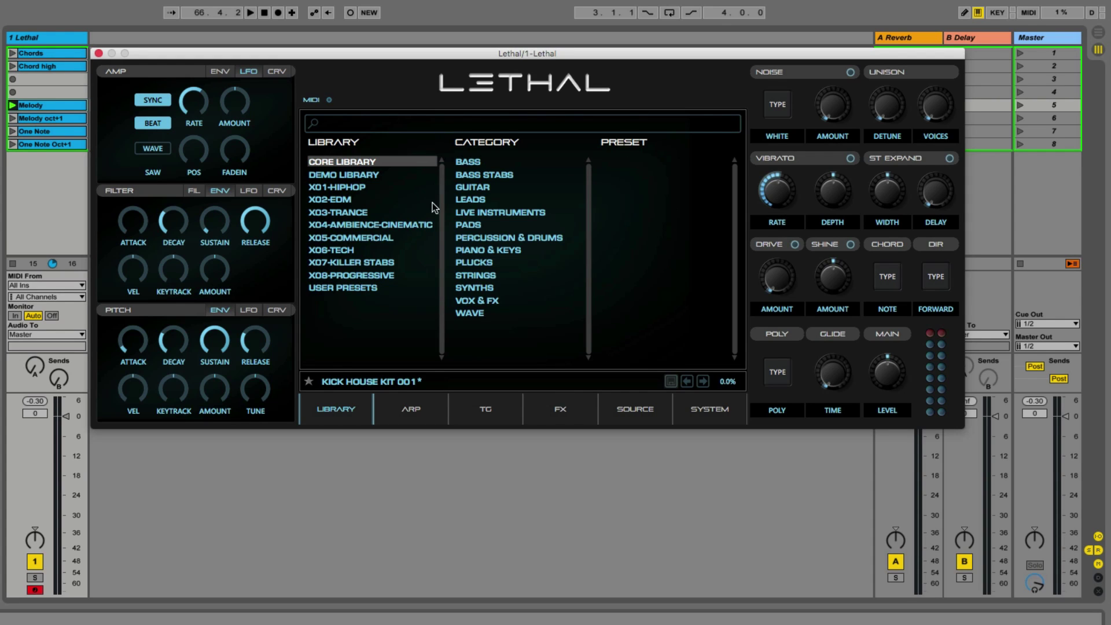
{"action": "left_click", "coordinate": [473, 163]}
{"action": "left_click", "coordinate": [624, 162]}
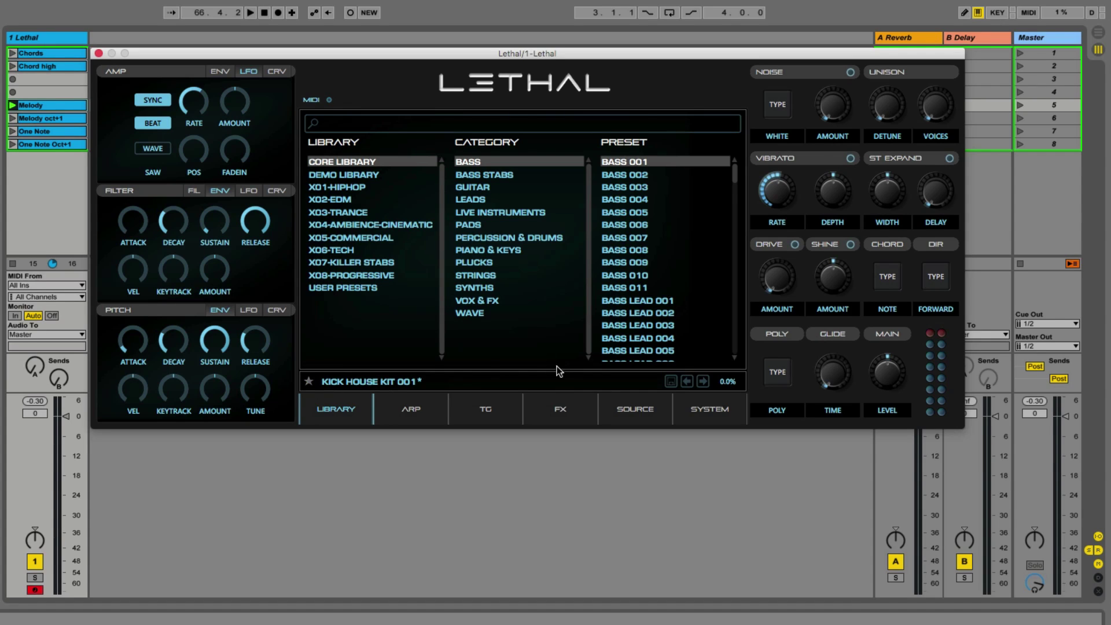
{"action": "left_click", "coordinate": [639, 164]}
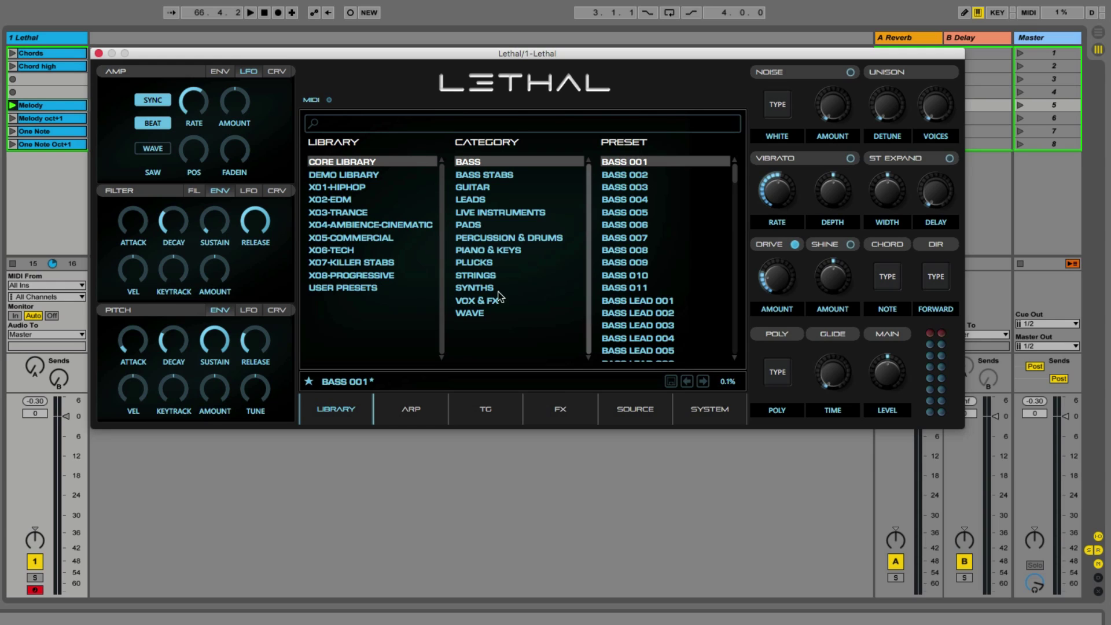
List the Favourites category of the User Presets library
{"action": "left_click", "coordinate": [364, 288]}
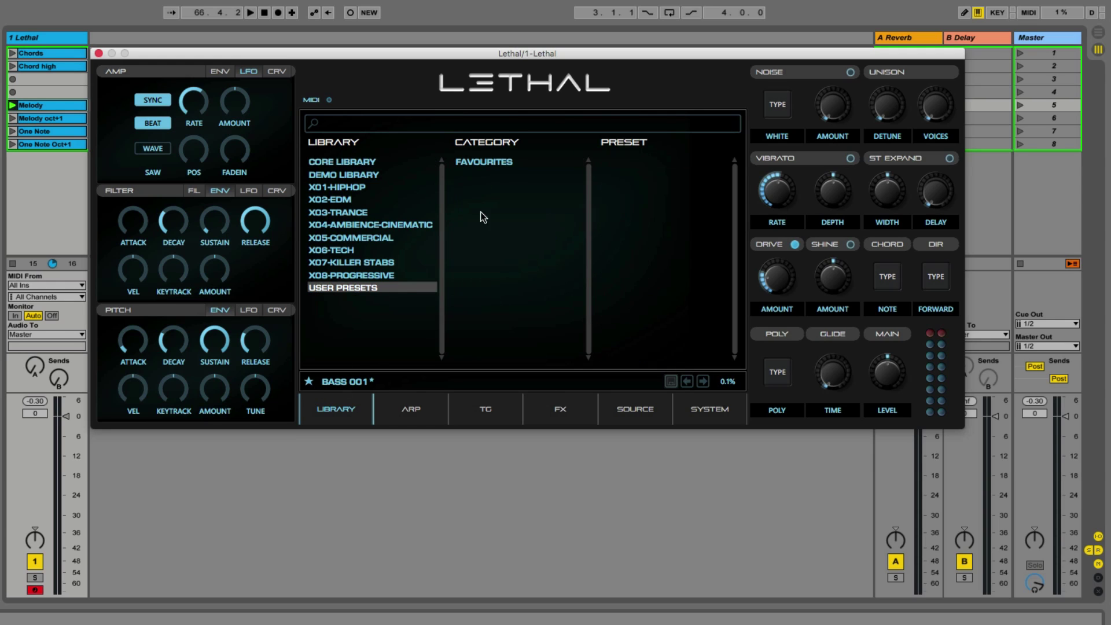
{"action": "left_click", "coordinate": [499, 162]}
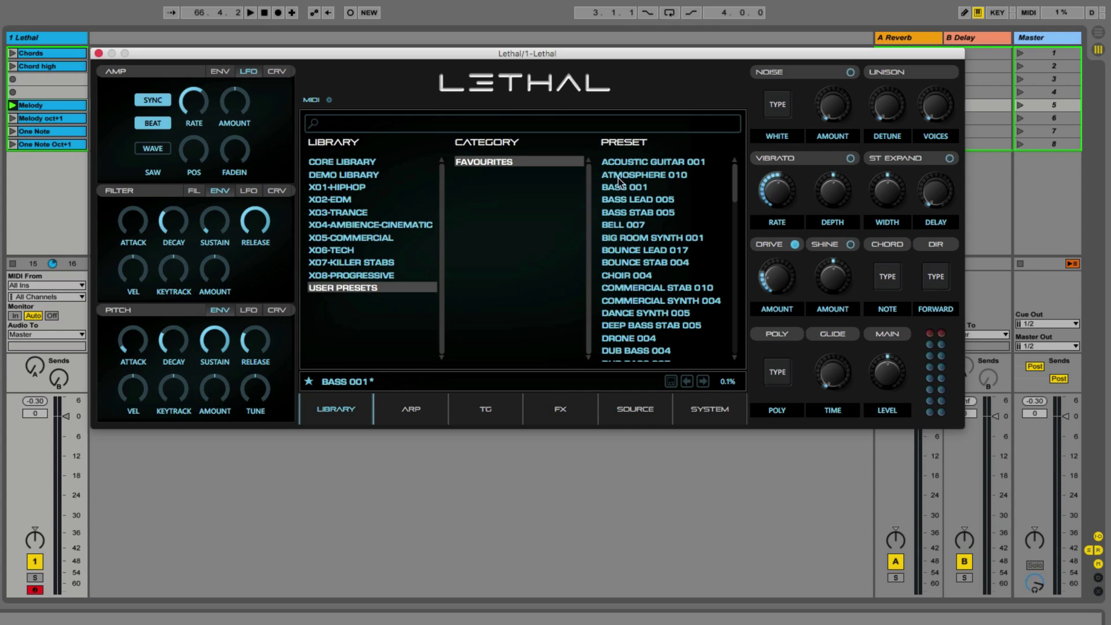
Load the Saw 001 preset from the Core Library's Wave category and mark it as a favourite
{"action": "left_click", "coordinate": [341, 162]}
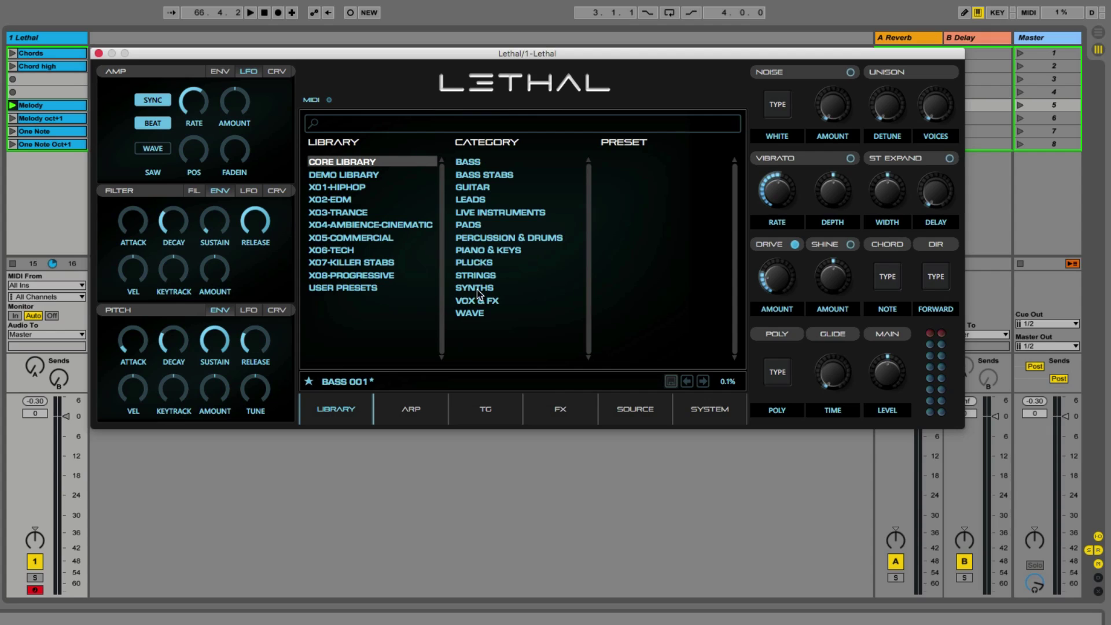
{"action": "left_click", "coordinate": [477, 313]}
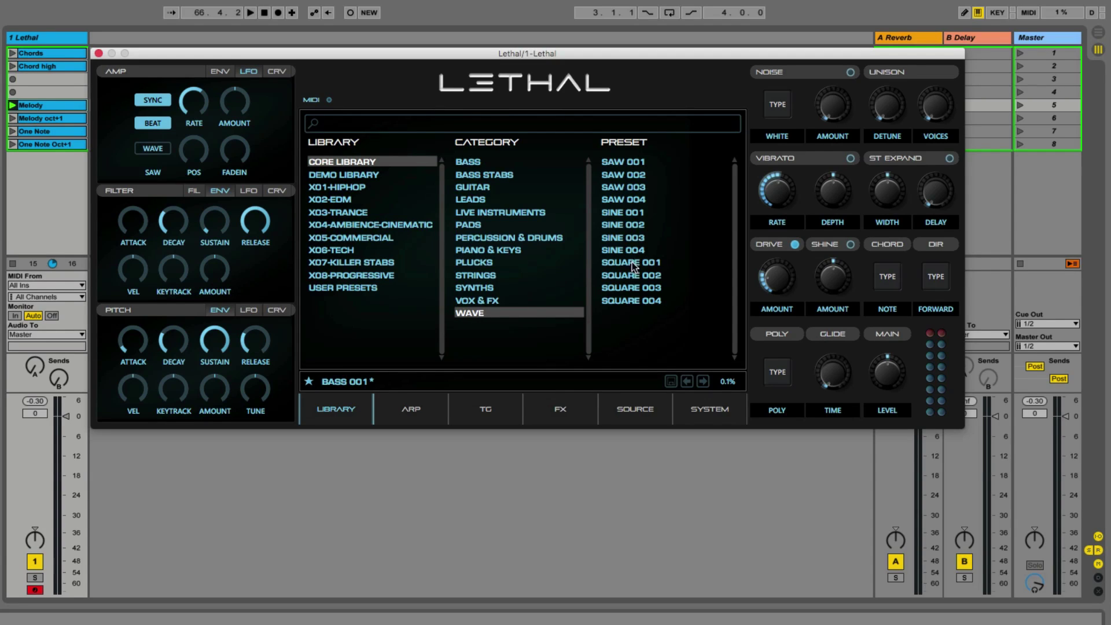
{"action": "left_click", "coordinate": [616, 164]}
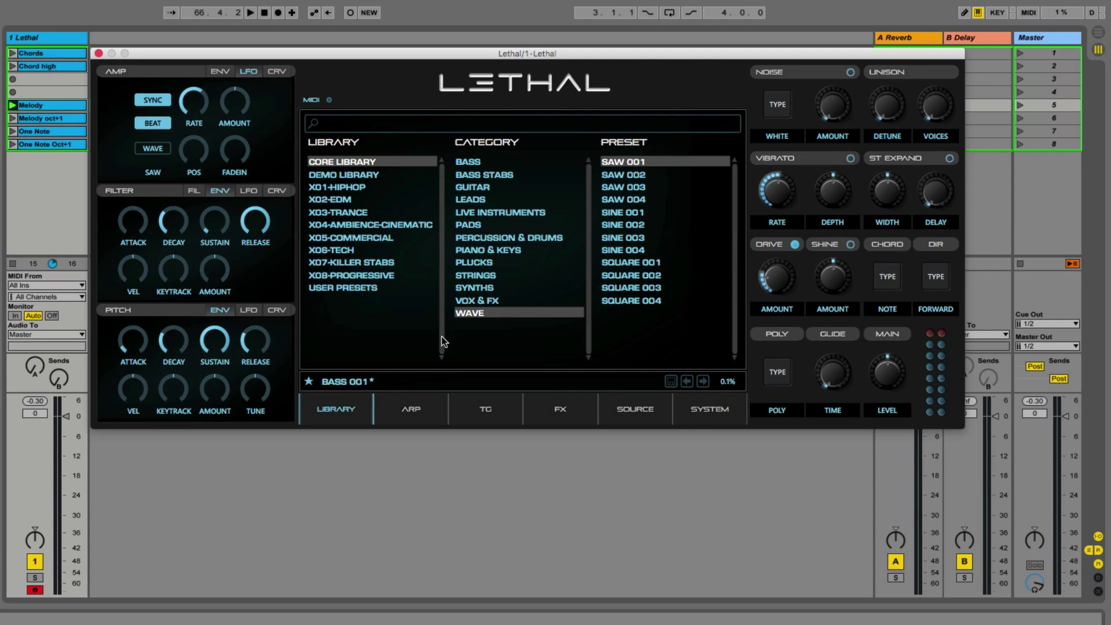
{"action": "left_click", "coordinate": [308, 383]}
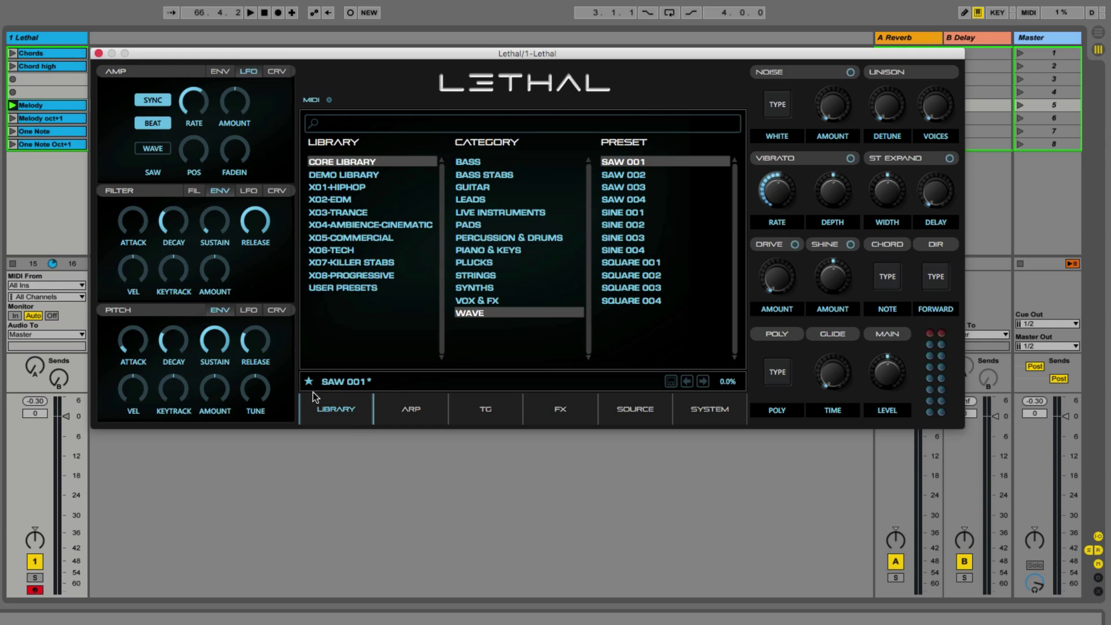
Find Saw 001 in the User Presets' Favourites category and remove it from the favourites
{"action": "left_click", "coordinate": [360, 289]}
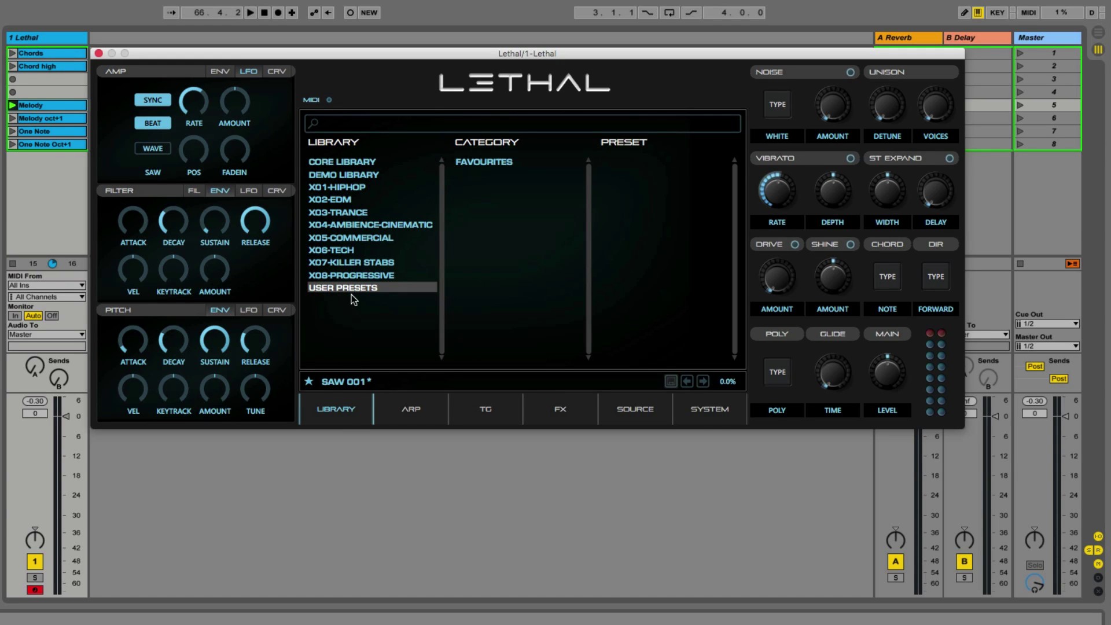
{"action": "left_click", "coordinate": [493, 163]}
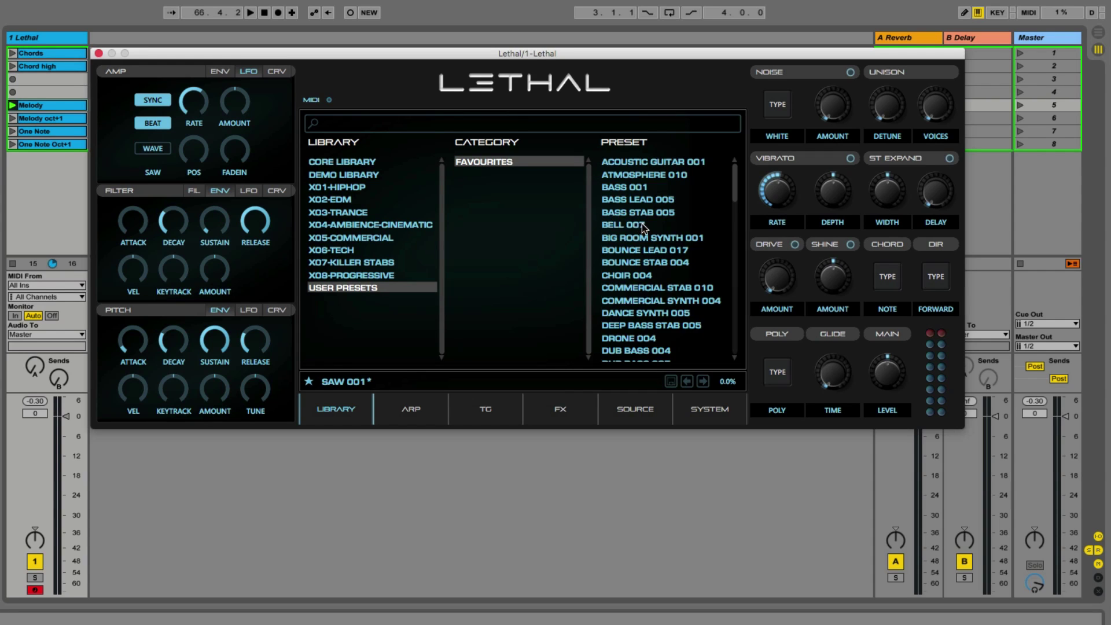
{"action": "scroll", "coordinate": [641, 223], "scroll_direction": "down", "scroll_amount": 10}
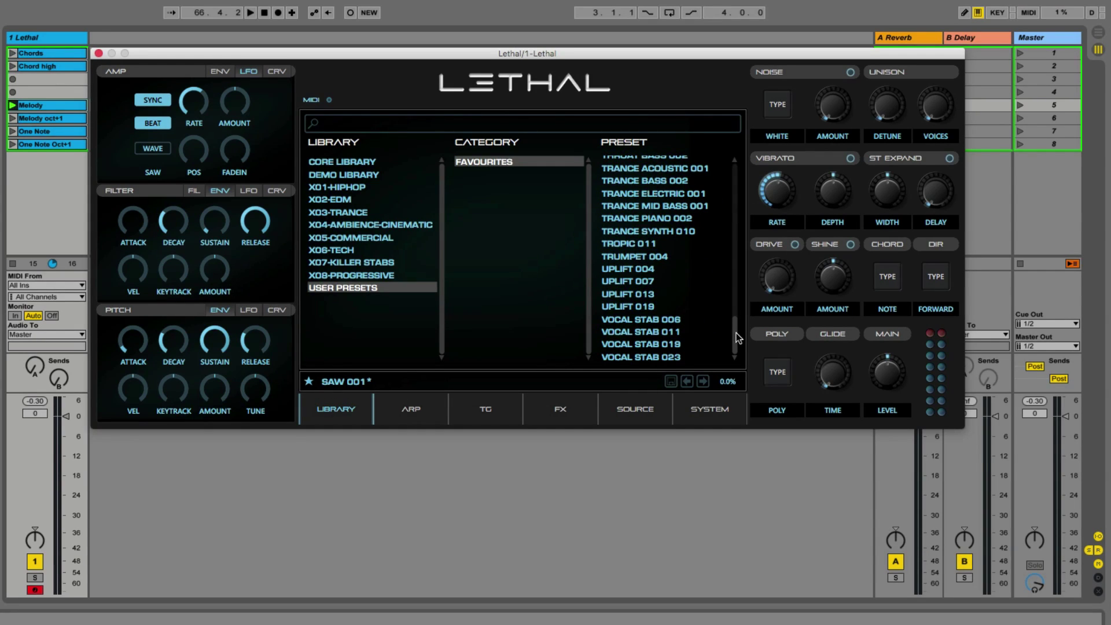
{"action": "left_click_drag", "start_coordinate": [737, 328], "coordinate": [734, 288]}
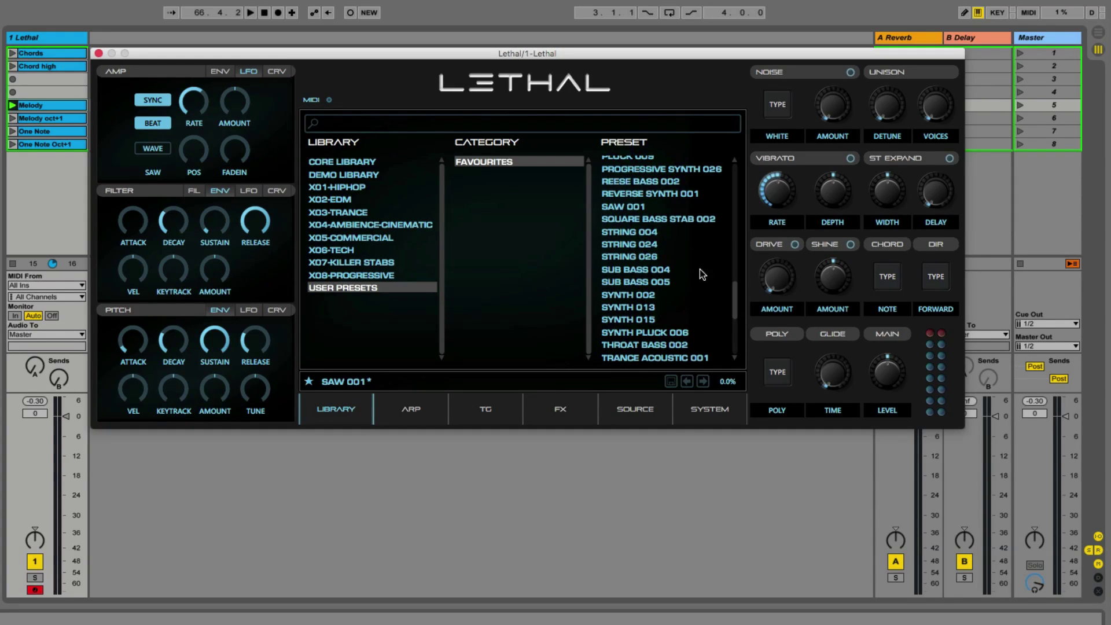
{"action": "right_click", "coordinate": [618, 211]}
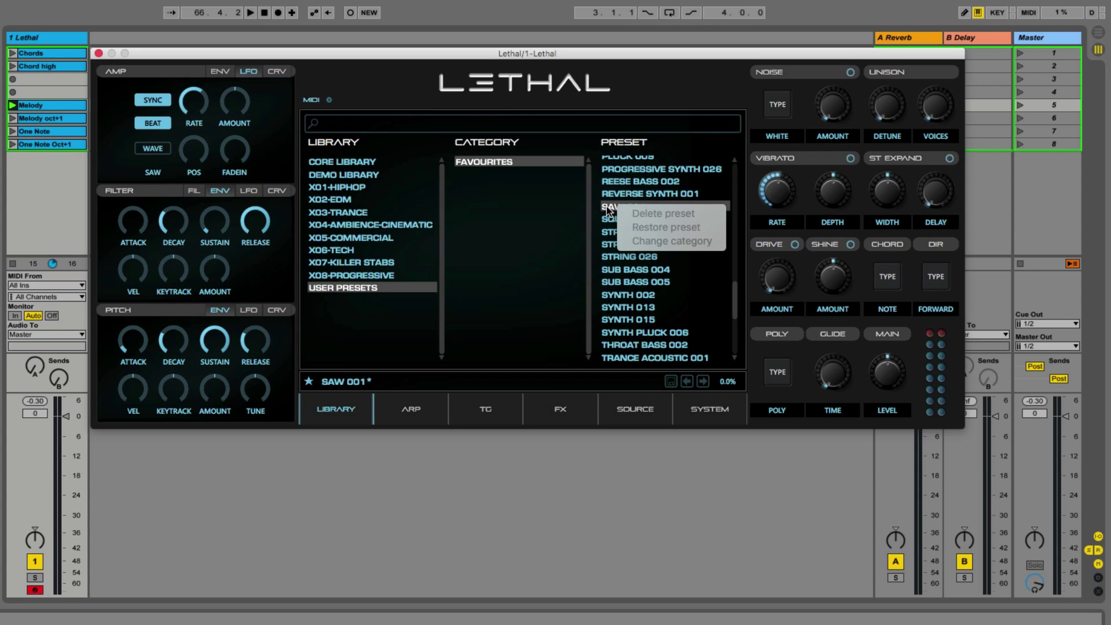
{"action": "left_click", "coordinate": [608, 209]}
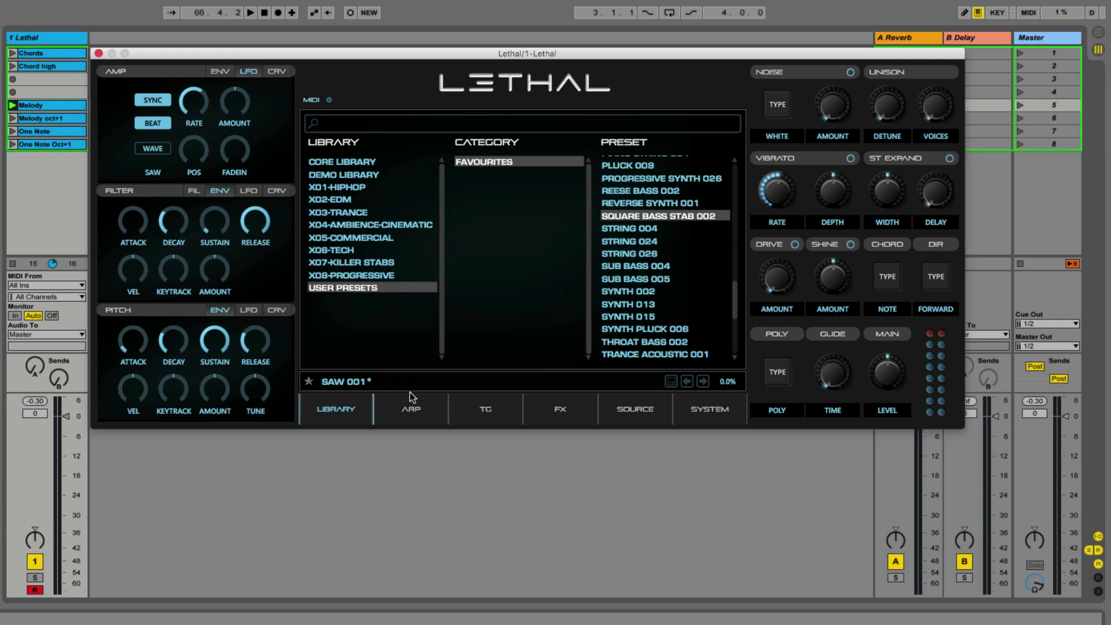
Load Acoustic Guitar 001 from the User Presets' Favourites category, and advance to the next preset, Atmosphere 010
{"action": "left_click", "coordinate": [476, 358]}
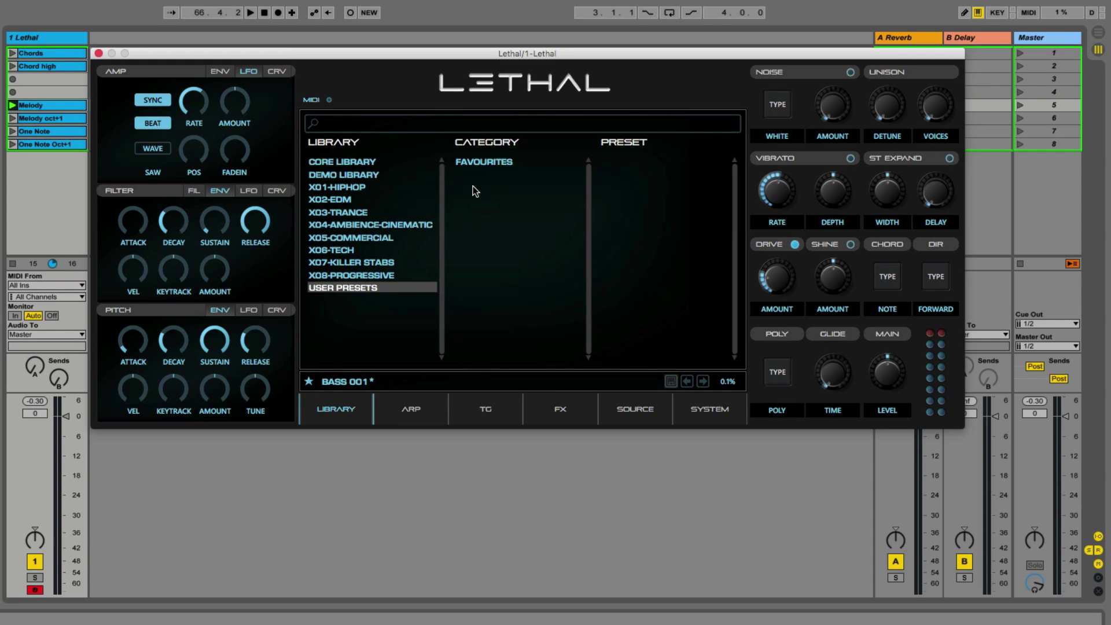
{"action": "left_click", "coordinate": [487, 162]}
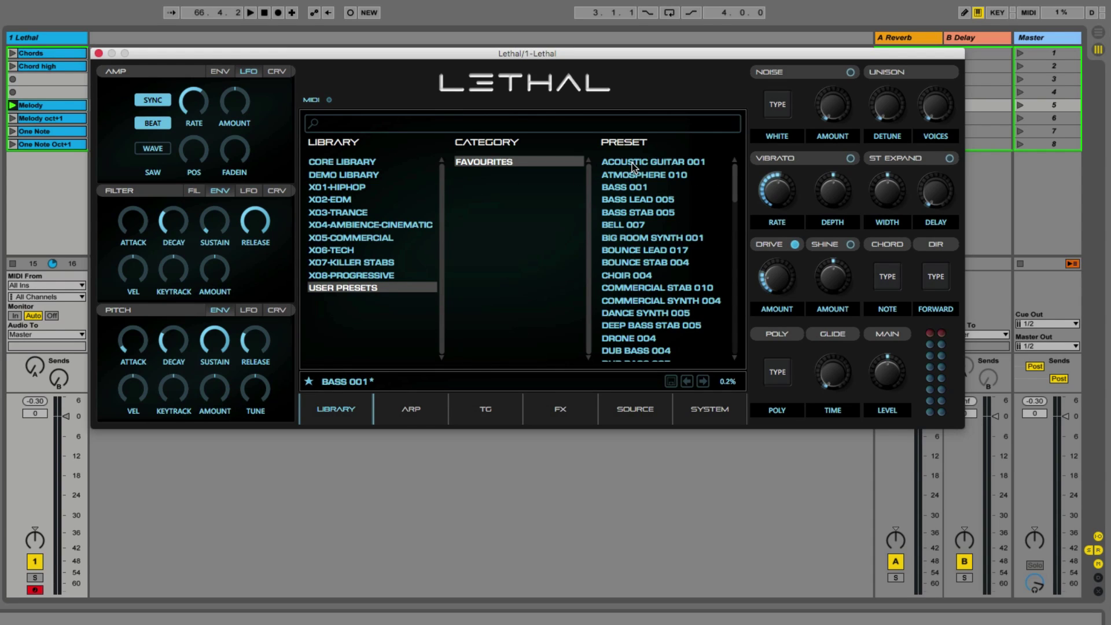
{"action": "left_click", "coordinate": [633, 166]}
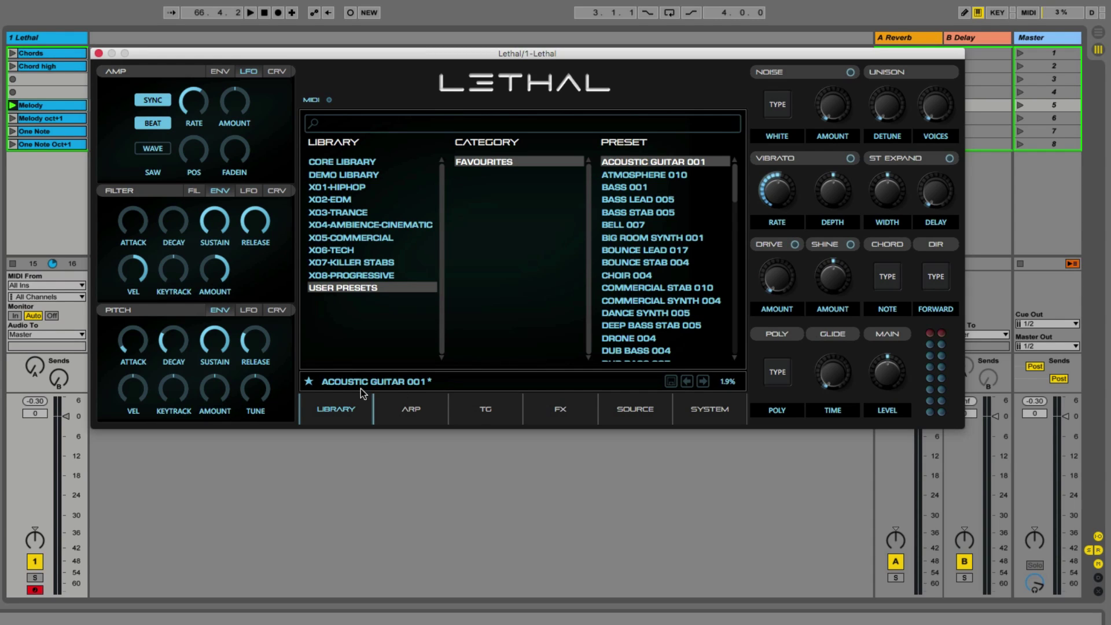
{"action": "left_click", "coordinate": [703, 381]}
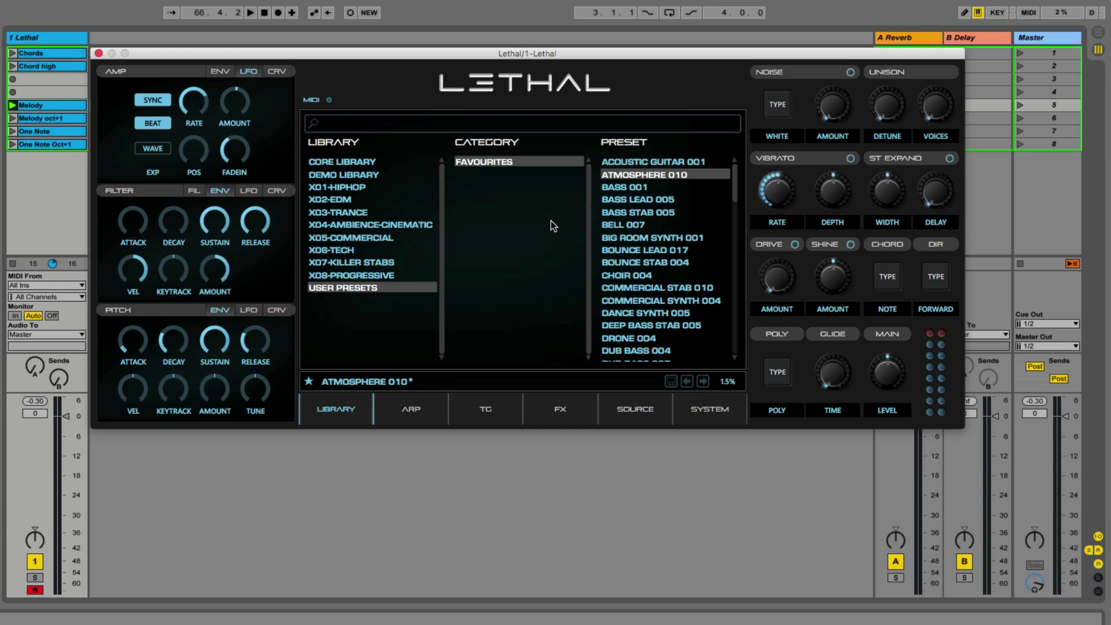
Move the selection down and up through the favourite presets and load Acoustic Guitar 001
{"action": "key", "text": "Down"}
{"action": "key", "text": "Down"}
{"action": "key", "text": "Down"}
{"action": "key", "text": "Up"}
{"action": "key", "text": "Up"}
{"action": "key", "text": "Up"}
{"action": "key", "text": "Up"}
{"action": "key", "text": "Down"}
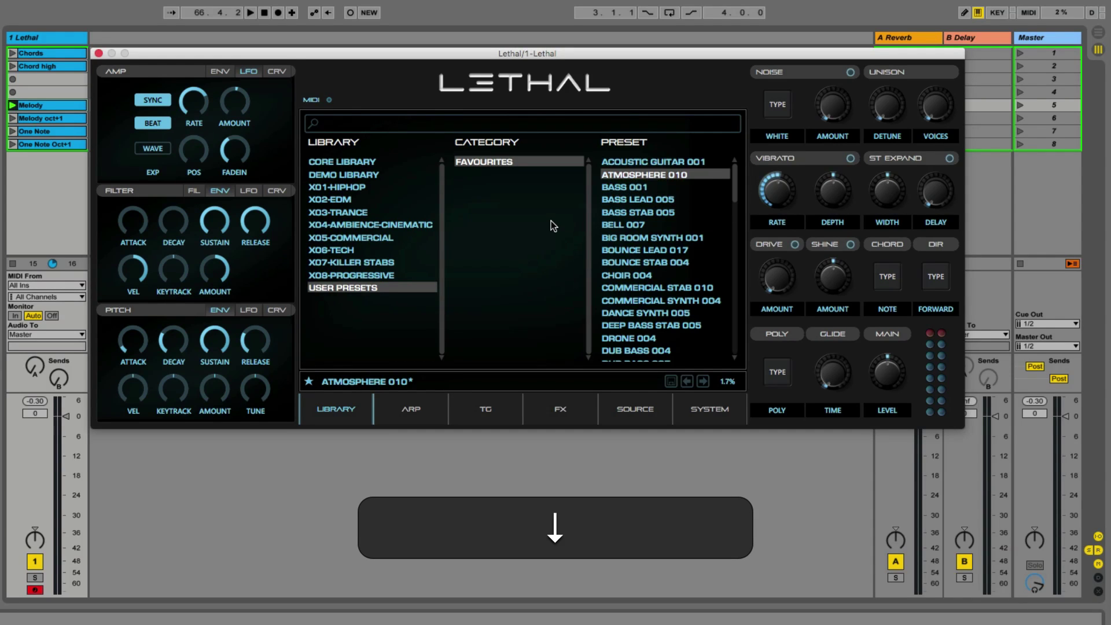
{"action": "key", "text": "Down"}
{"action": "key", "text": "Down"}
{"action": "key", "text": "Down"}
{"action": "key", "text": "Down"}
{"action": "key", "text": "Up"}
{"action": "key", "text": "Up"}
{"action": "key", "text": "Up"}
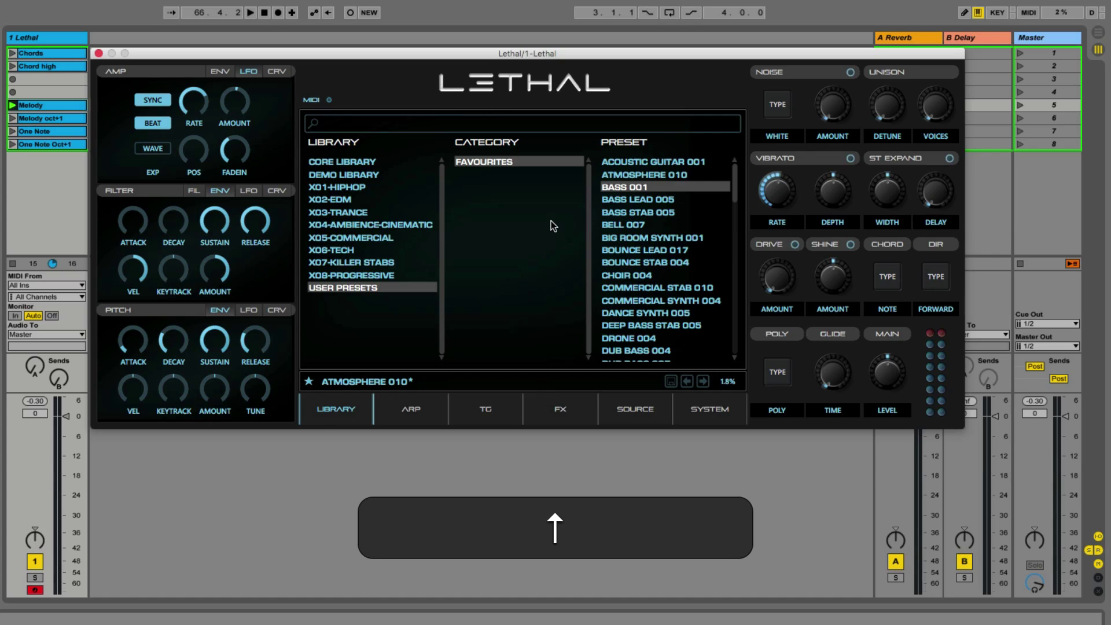
{"action": "key", "text": "Up"}
{"action": "key", "text": "Up"}
{"action": "key", "text": "Return"}
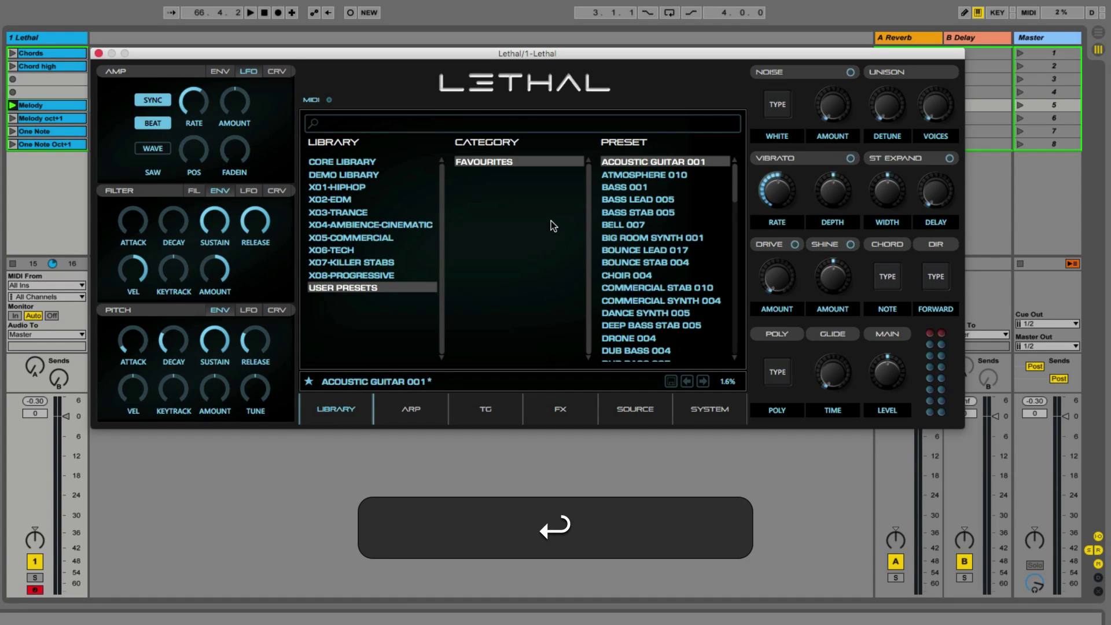
Load Atmosphere 010 directly from the favourites list and try stepping back through the presets
{"action": "double_click", "coordinate": [654, 175]}
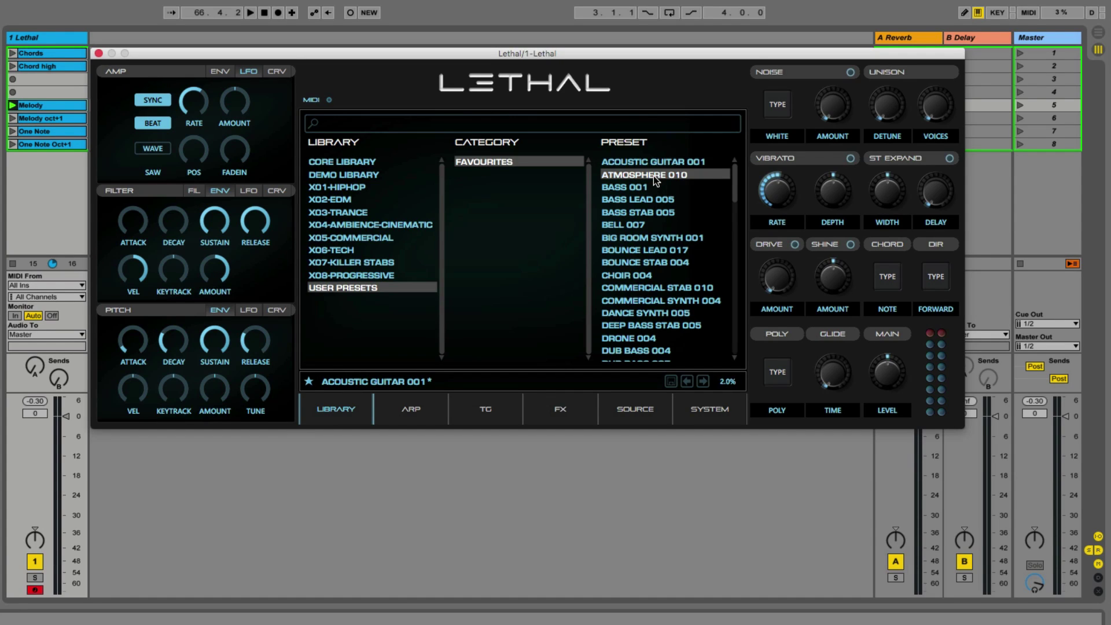
{"action": "left_click", "coordinate": [690, 384]}
{"action": "left_click", "coordinate": [687, 382]}
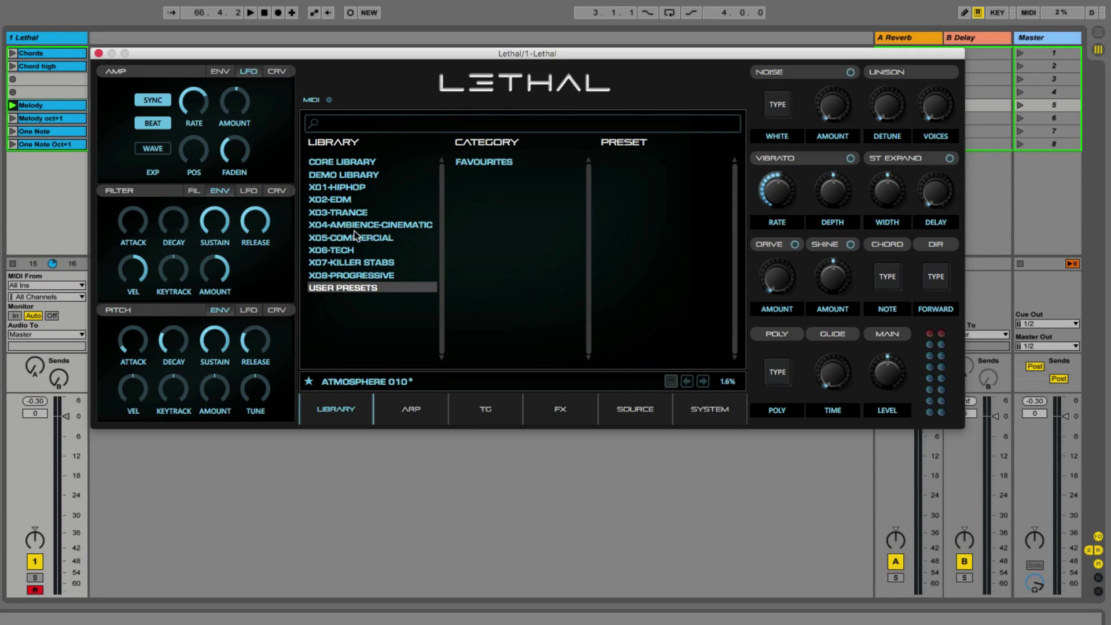
Load the Bass 001 preset from the Core Library's Bass category and raise its noise amount
{"action": "left_click", "coordinate": [342, 162]}
{"action": "left_click", "coordinate": [481, 165]}
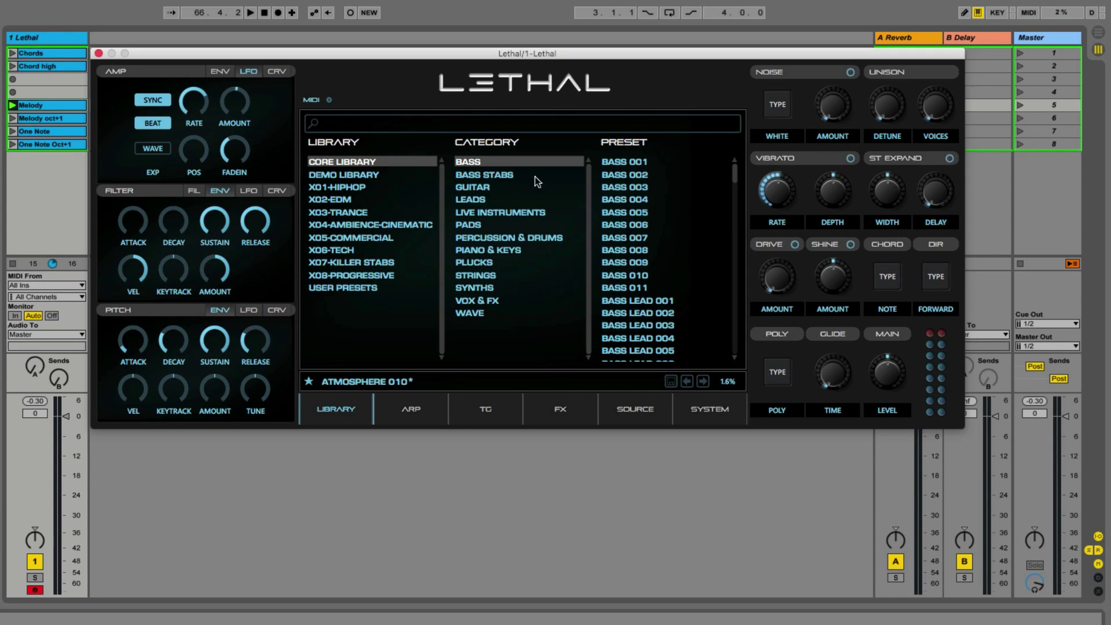
{"action": "left_click", "coordinate": [623, 163]}
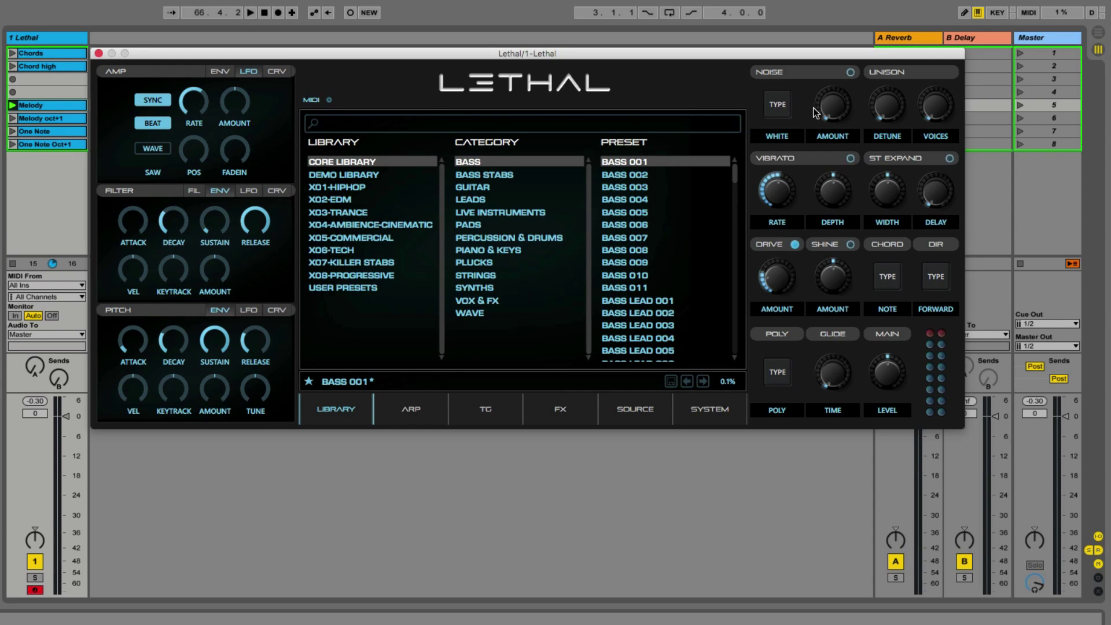
{"action": "left_click_drag", "start_coordinate": [815, 112], "coordinate": [832, 64]}
Rename the modified Bass 001 preset as DRJ and save it to the User Presets library
{"action": "double_click", "coordinate": [386, 383]}
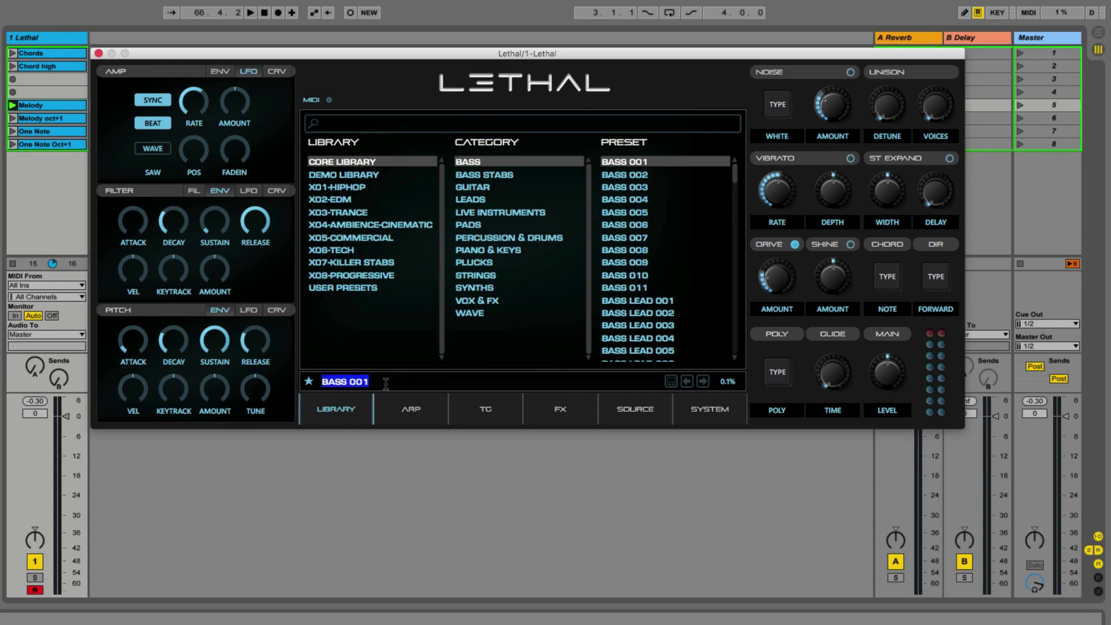
{"action": "type", "text": "DRJ"}
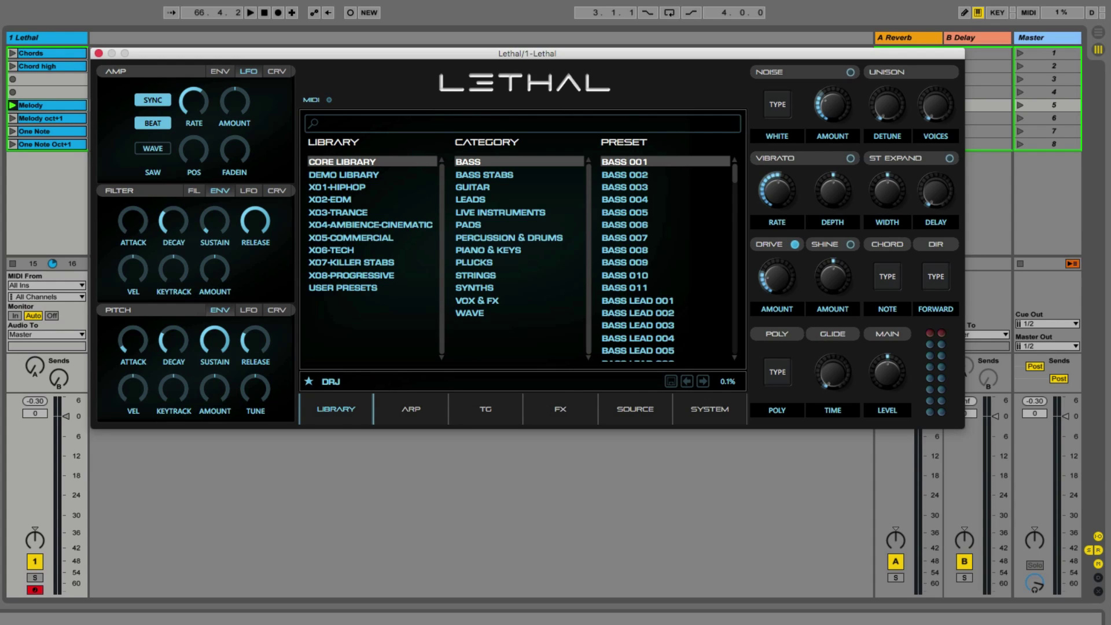
{"action": "key", "text": "Return"}
{"action": "left_click", "coordinate": [669, 383]}
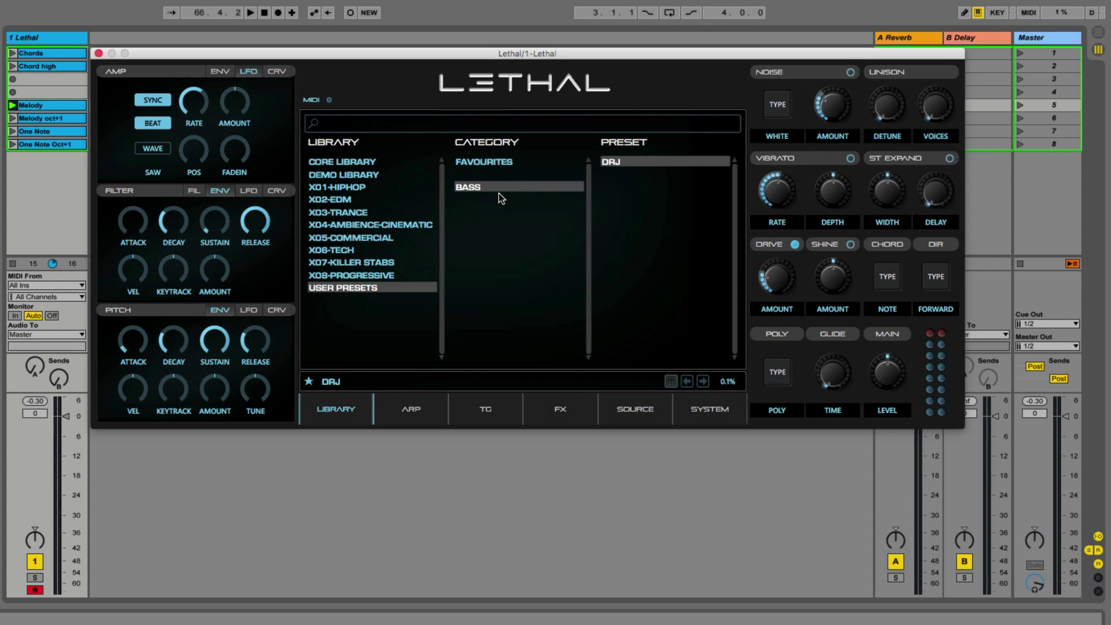
Change the DRJ preset's category to a new one named DRJ PATCH, and check the user BASS and DRJ PATCH categories
{"action": "right_click", "coordinate": [630, 165]}
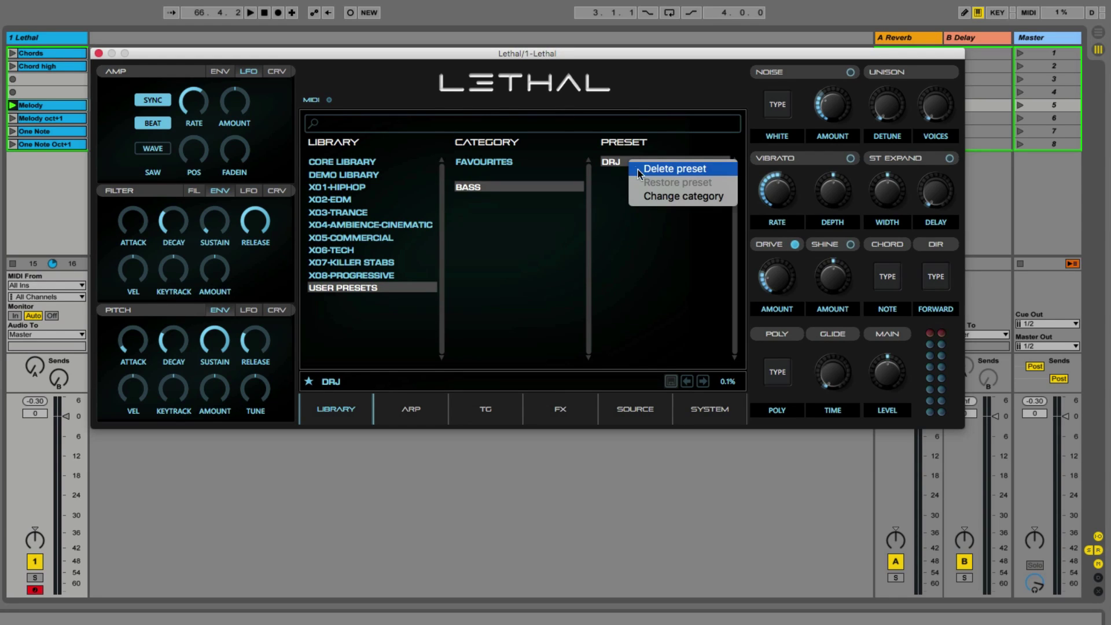
{"action": "left_click", "coordinate": [656, 198]}
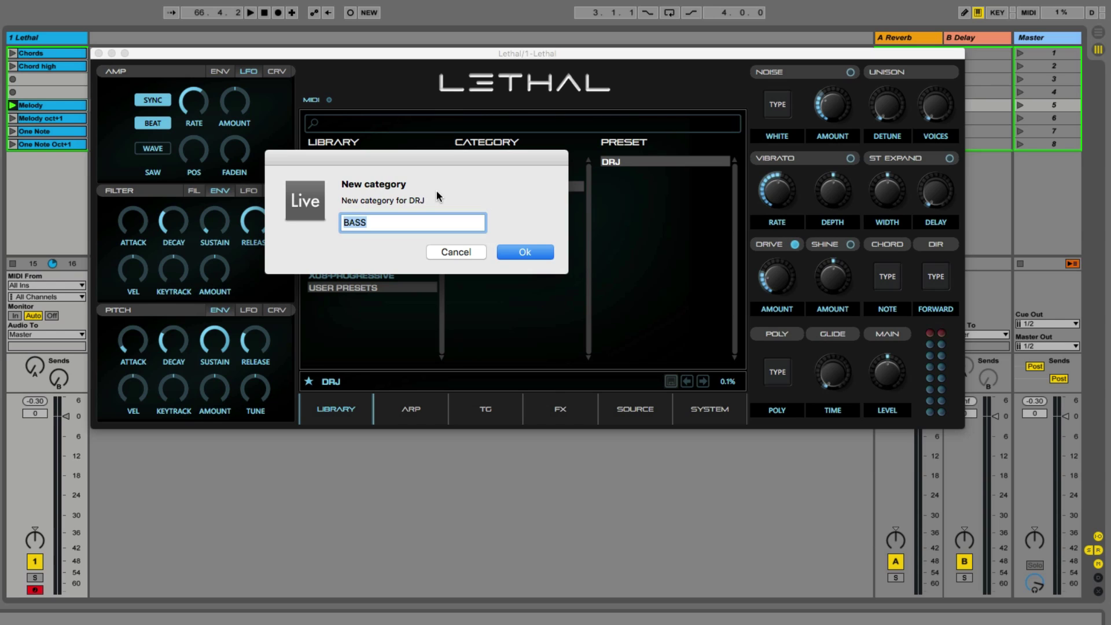
{"action": "type", "text": "DRJ PATCH"}
{"action": "key", "text": "Return"}
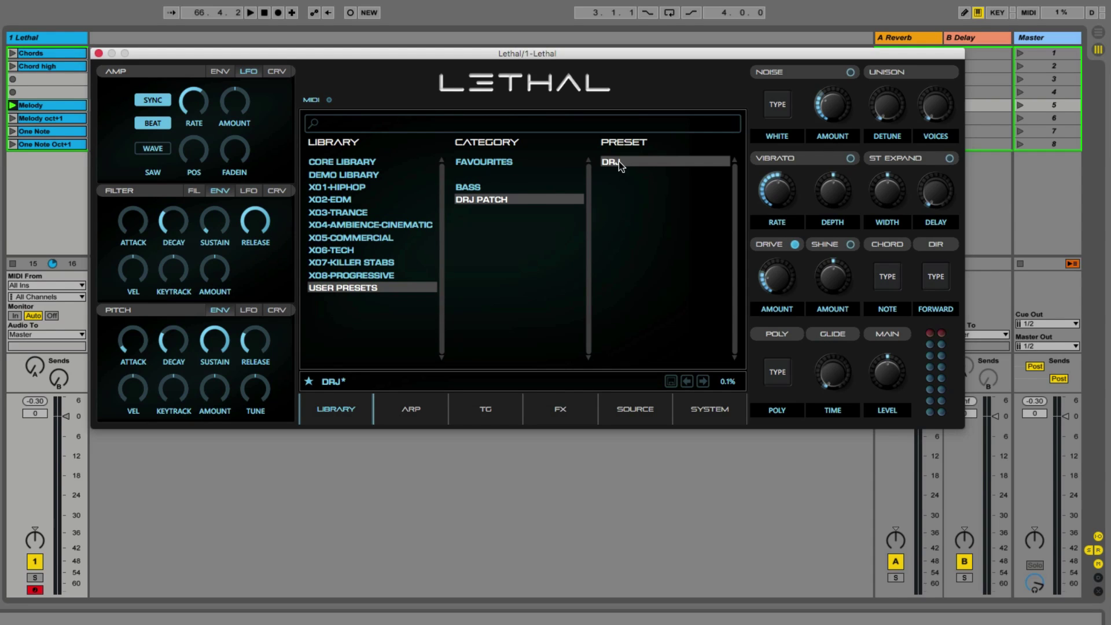
{"action": "left_click", "coordinate": [469, 185]}
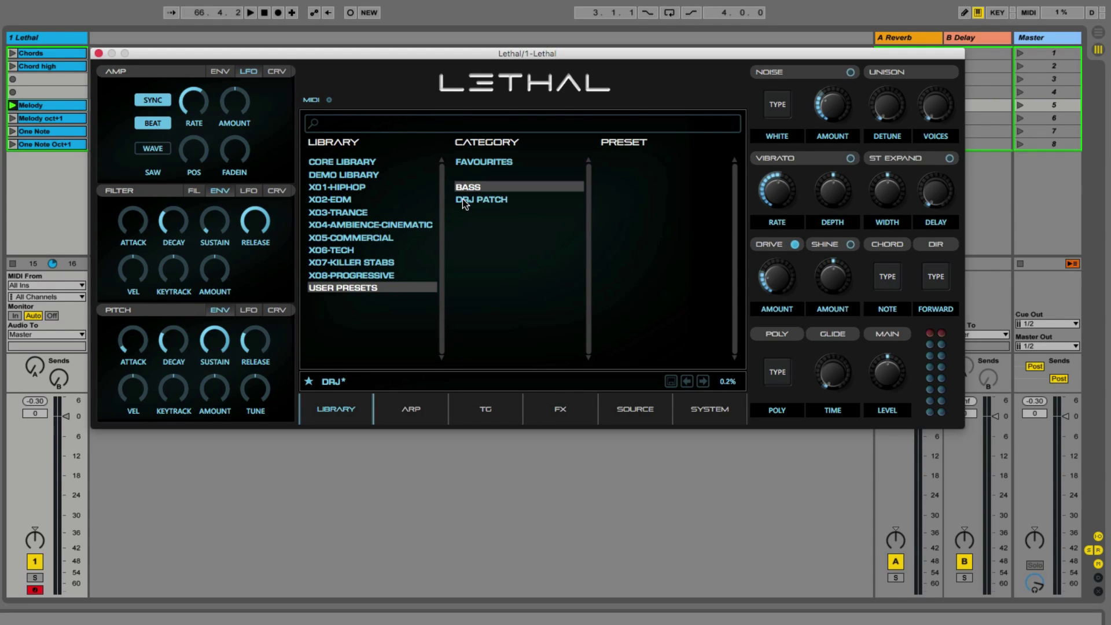
{"action": "left_click", "coordinate": [496, 197]}
Change the DRJ preset's category to BASS
{"action": "left_click", "coordinate": [619, 163]}
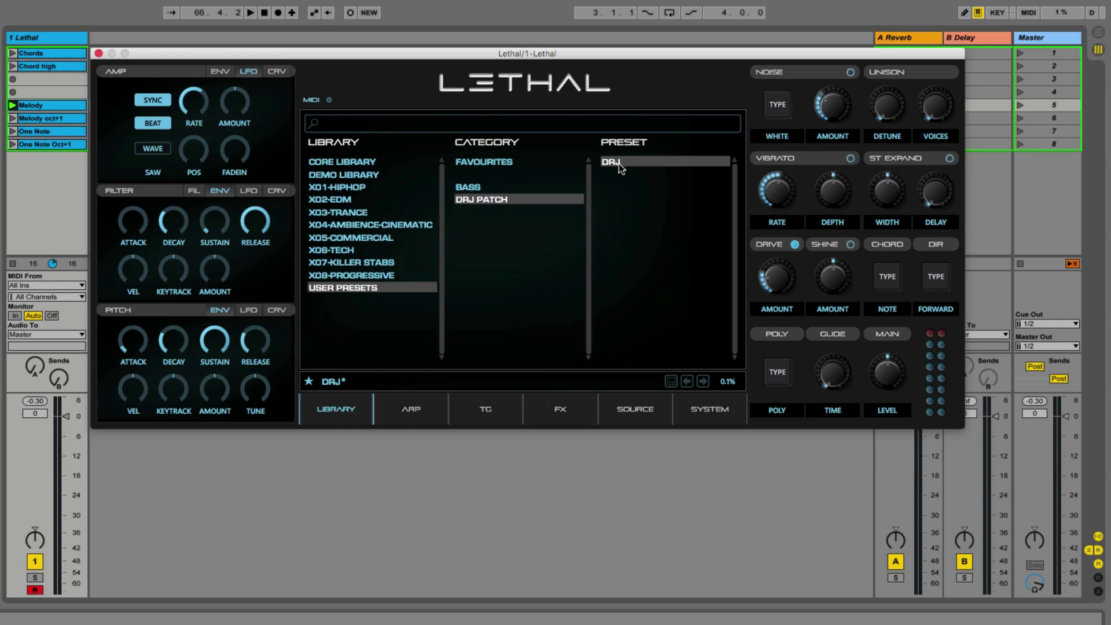
{"action": "right_click", "coordinate": [619, 163]}
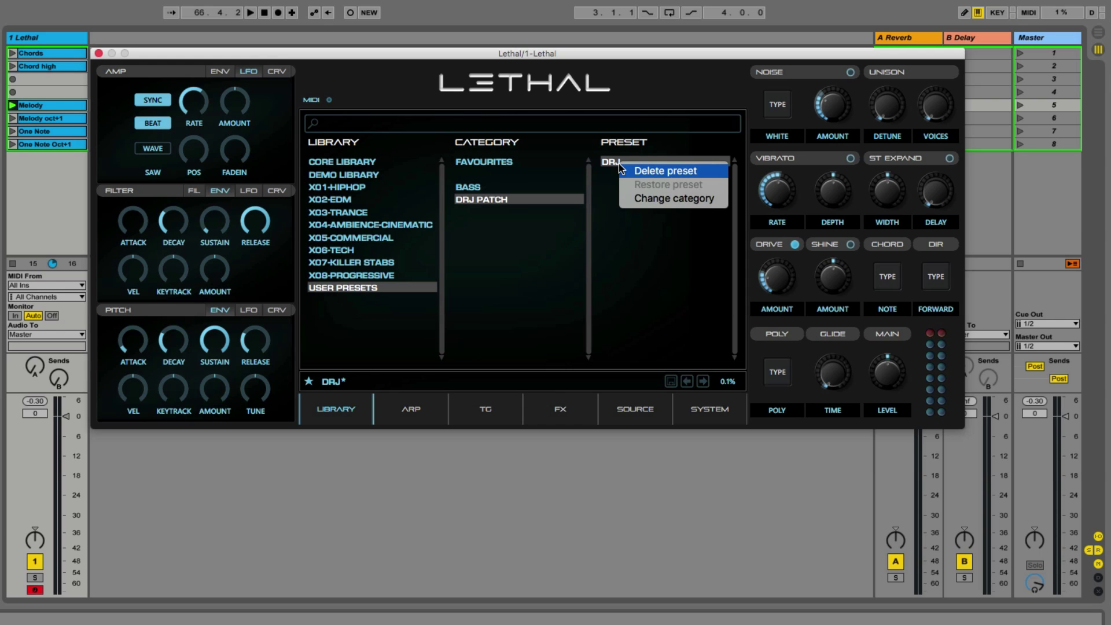
{"action": "left_click", "coordinate": [642, 198]}
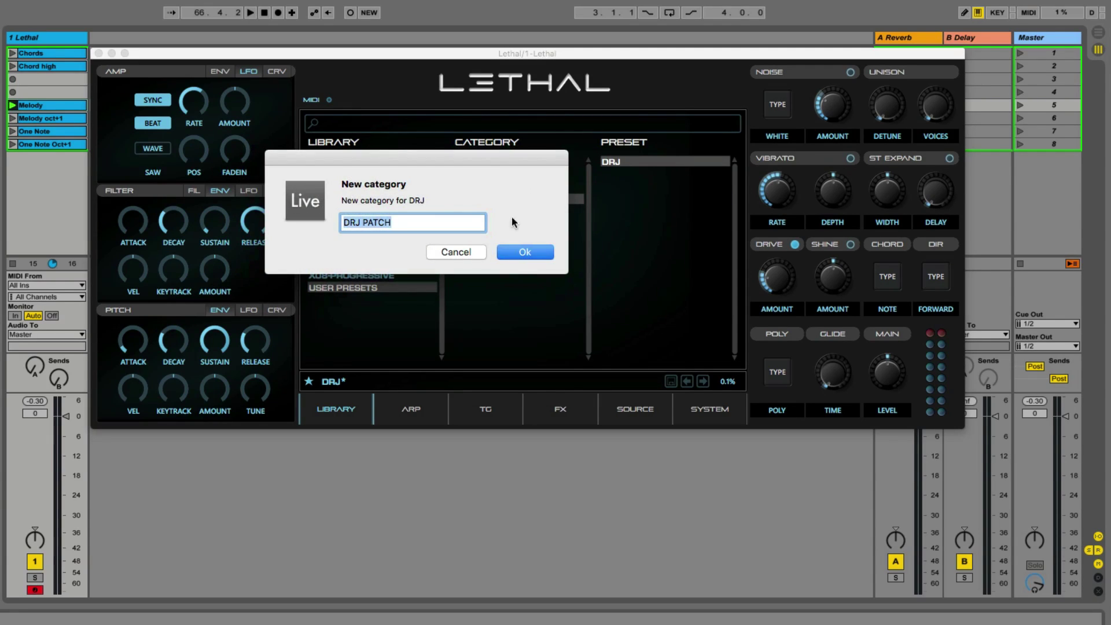
{"action": "left_click_drag", "start_coordinate": [498, 160], "coordinate": [538, 250]}
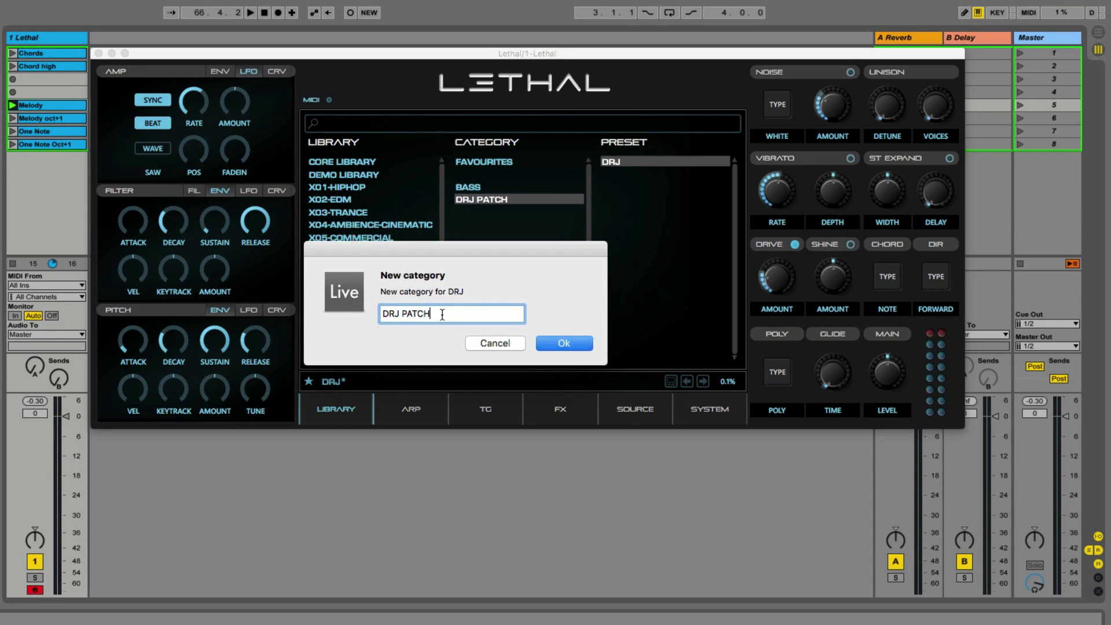
{"action": "type", "text": "BASS"}
{"action": "left_click", "coordinate": [561, 343]}
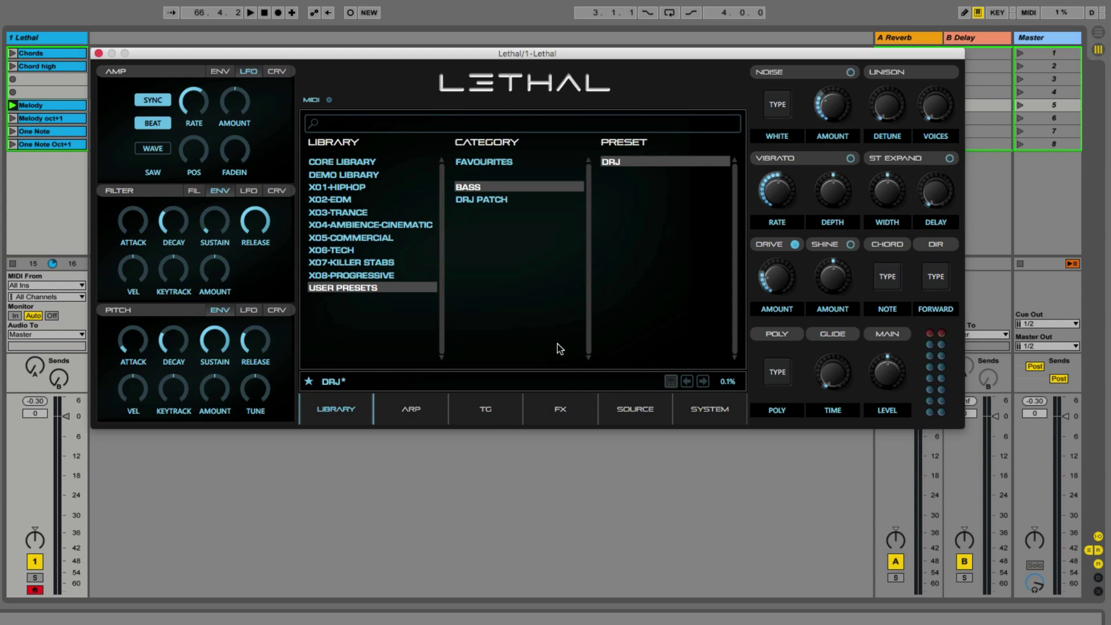
Delete the DRJ preset from the user BASS category, then check the DRJ PATCH category
{"action": "left_click", "coordinate": [521, 199]}
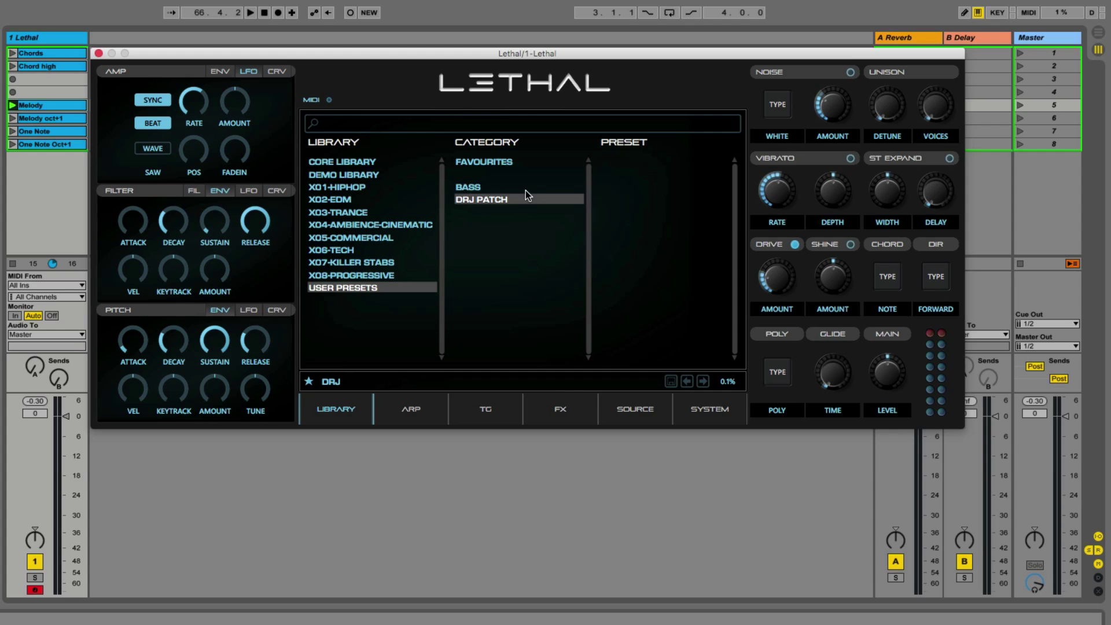
{"action": "left_click", "coordinate": [525, 189]}
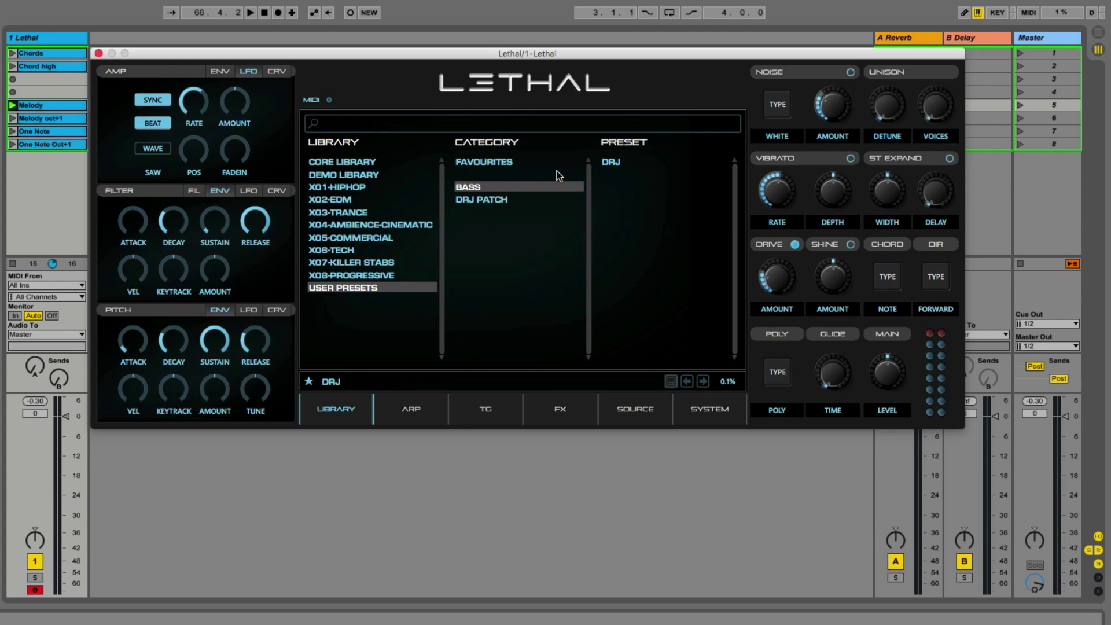
{"action": "left_click", "coordinate": [614, 165]}
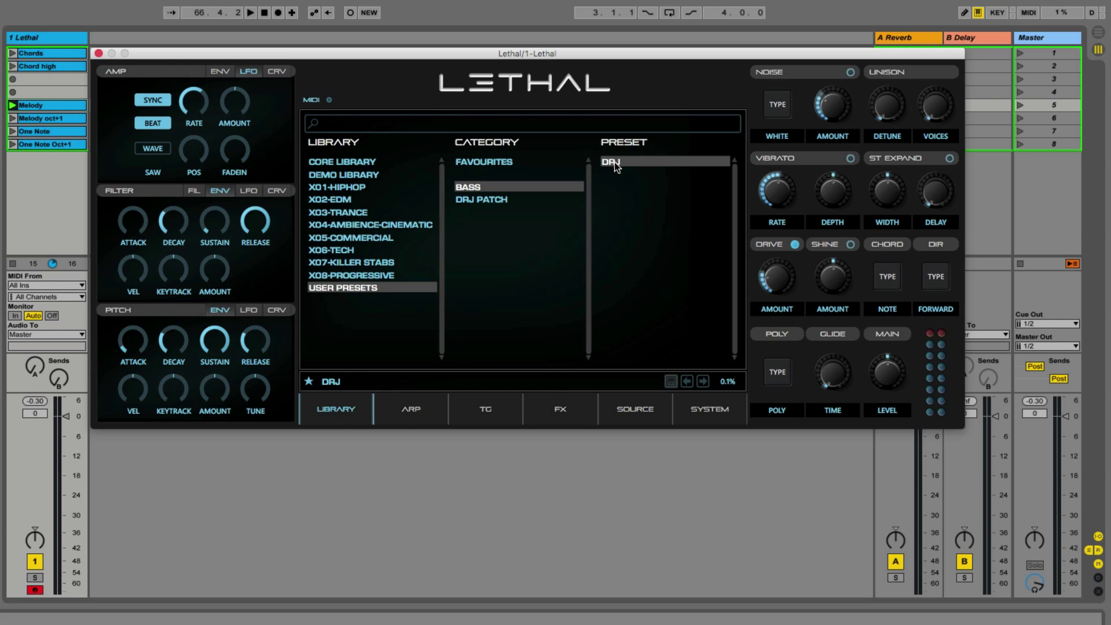
{"action": "right_click", "coordinate": [620, 163]}
{"action": "left_click", "coordinate": [641, 168]}
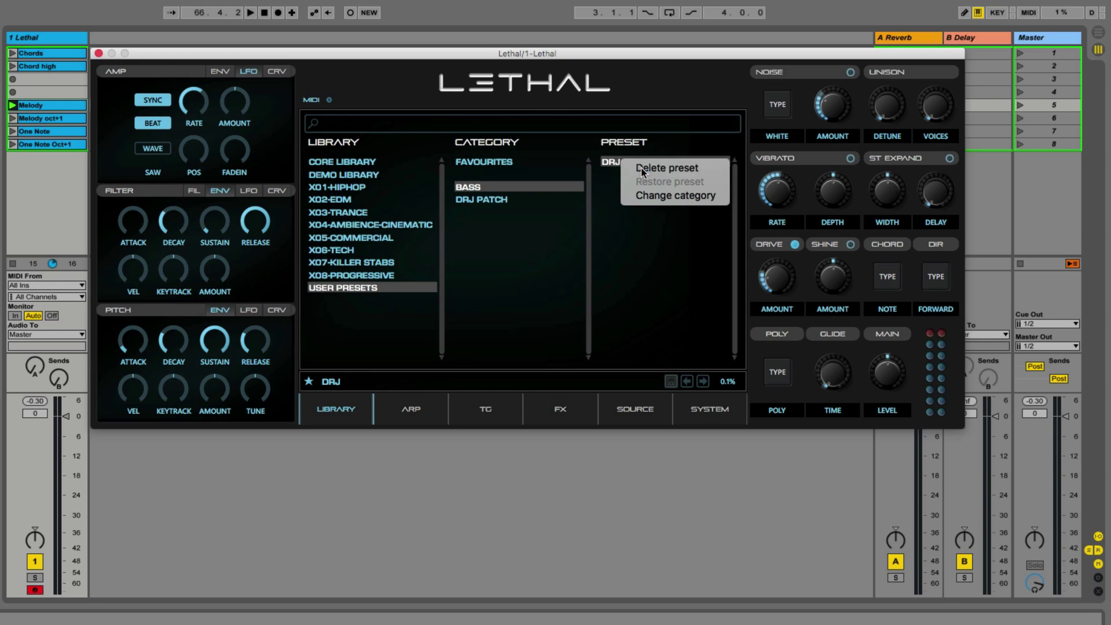
{"action": "left_click", "coordinate": [537, 246]}
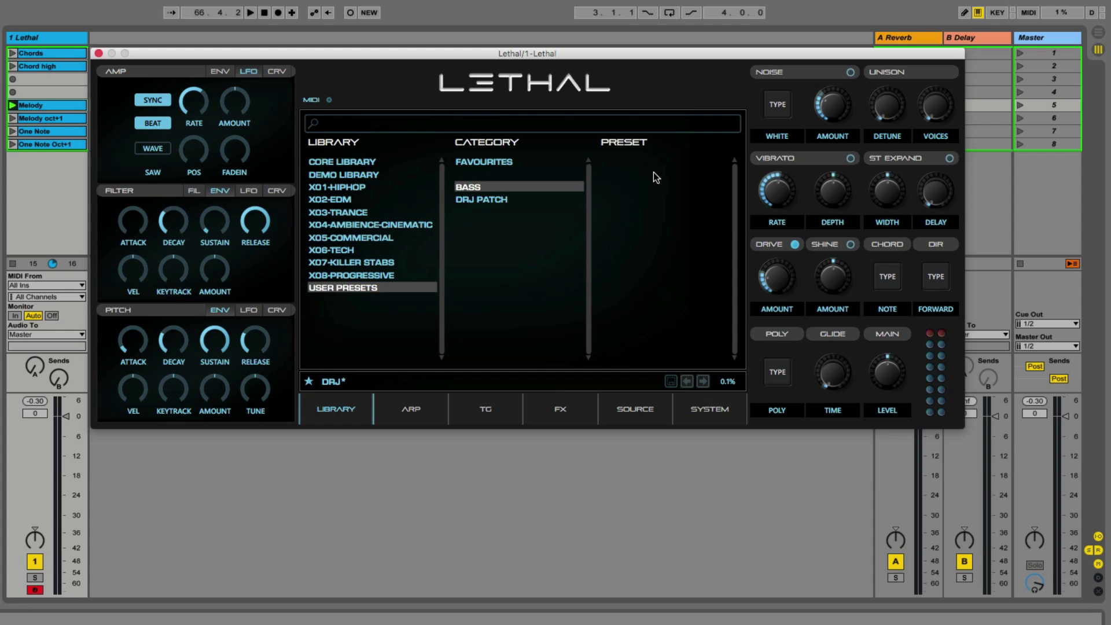
{"action": "left_click", "coordinate": [480, 199]}
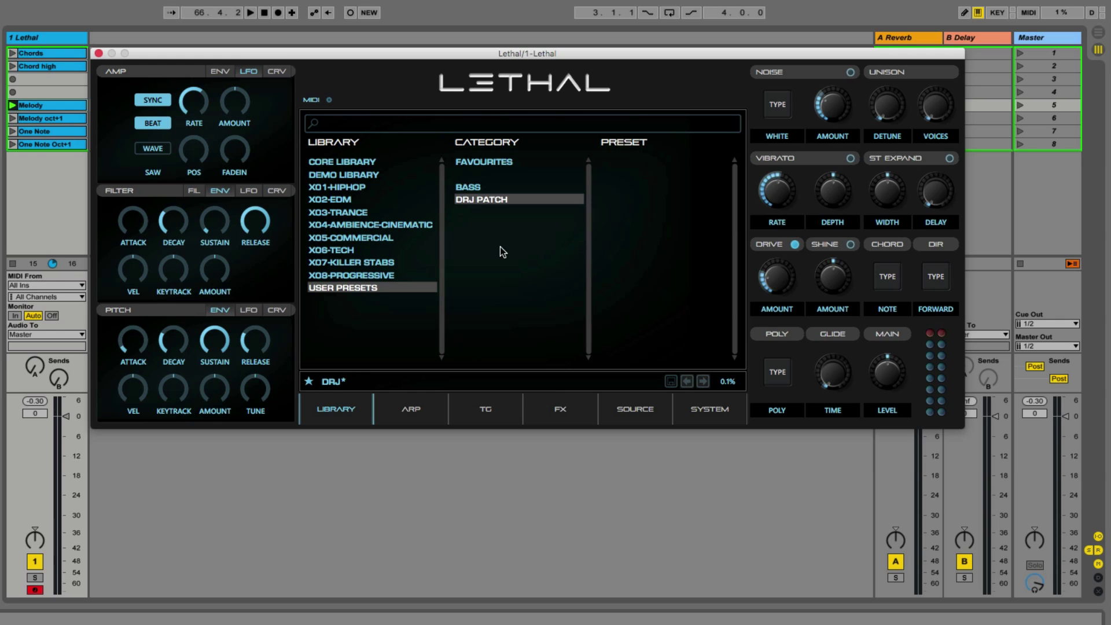
Audition the favourite presets Acoustic Guitar 001 and Atmosphere 010 with the Chords clip playing
{"action": "left_click", "coordinate": [492, 161]}
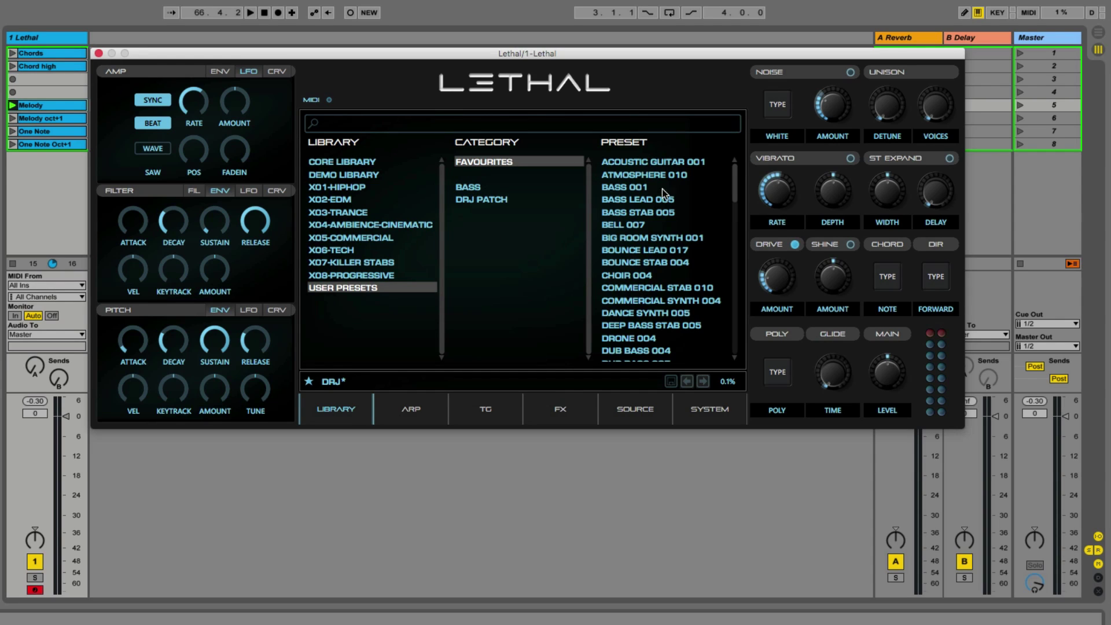
{"action": "mouse_move", "coordinate": [736, 193]}
{"action": "left_mouse_down"}
{"action": "mouse_move", "coordinate": [740, 348]}
{"action": "mouse_move", "coordinate": [734, 176]}
{"action": "left_mouse_up"}
{"action": "left_click", "coordinate": [630, 167]}
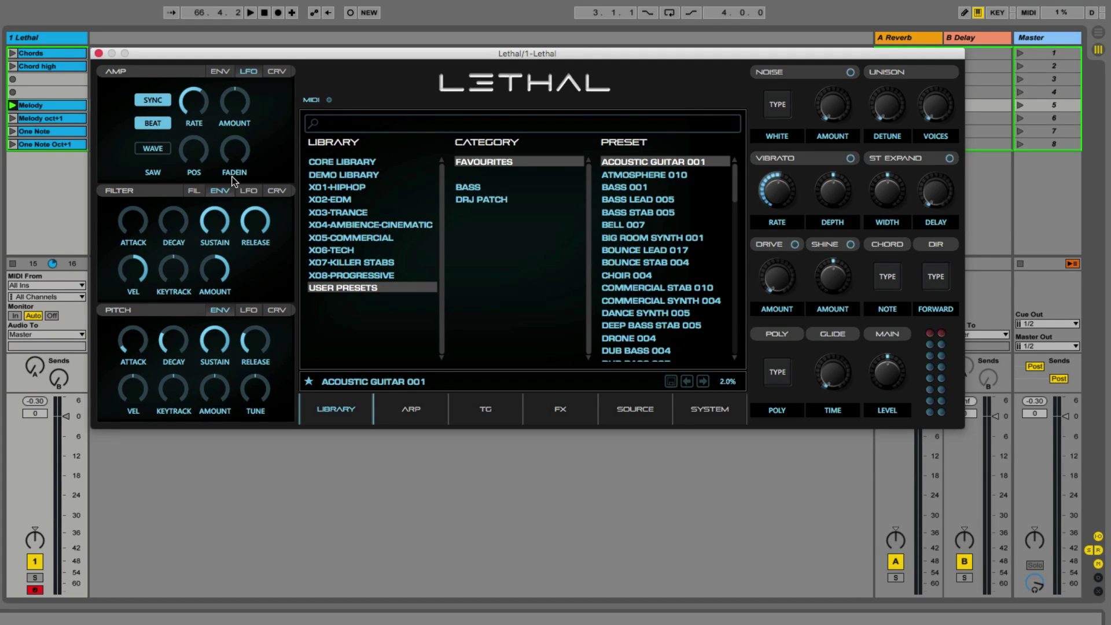
{"action": "left_click", "coordinate": [12, 53]}
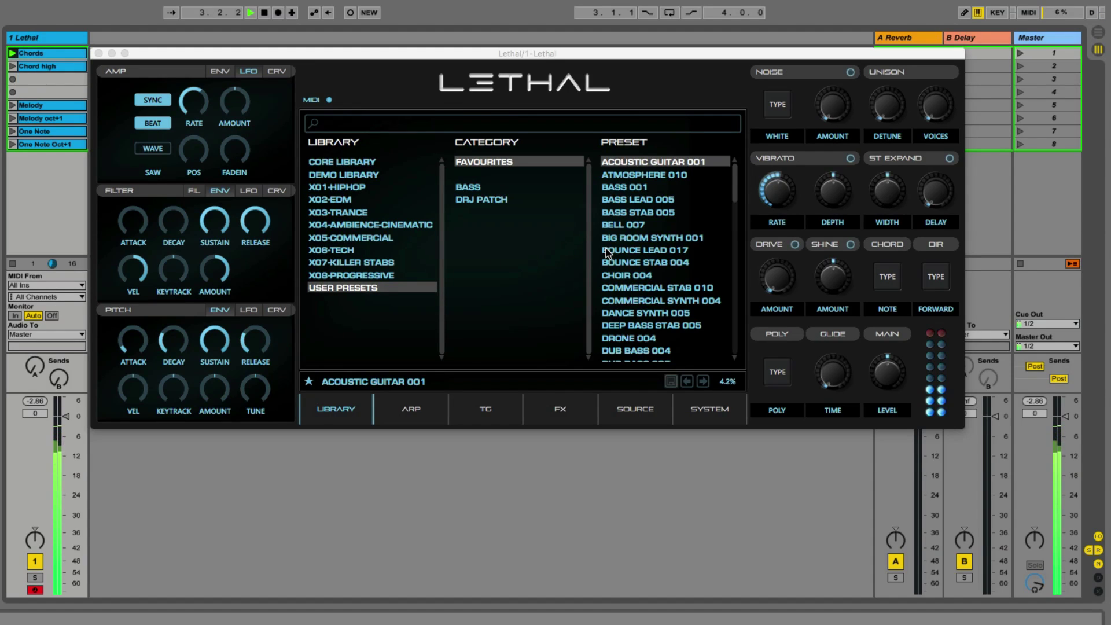
{"action": "left_click", "coordinate": [647, 176]}
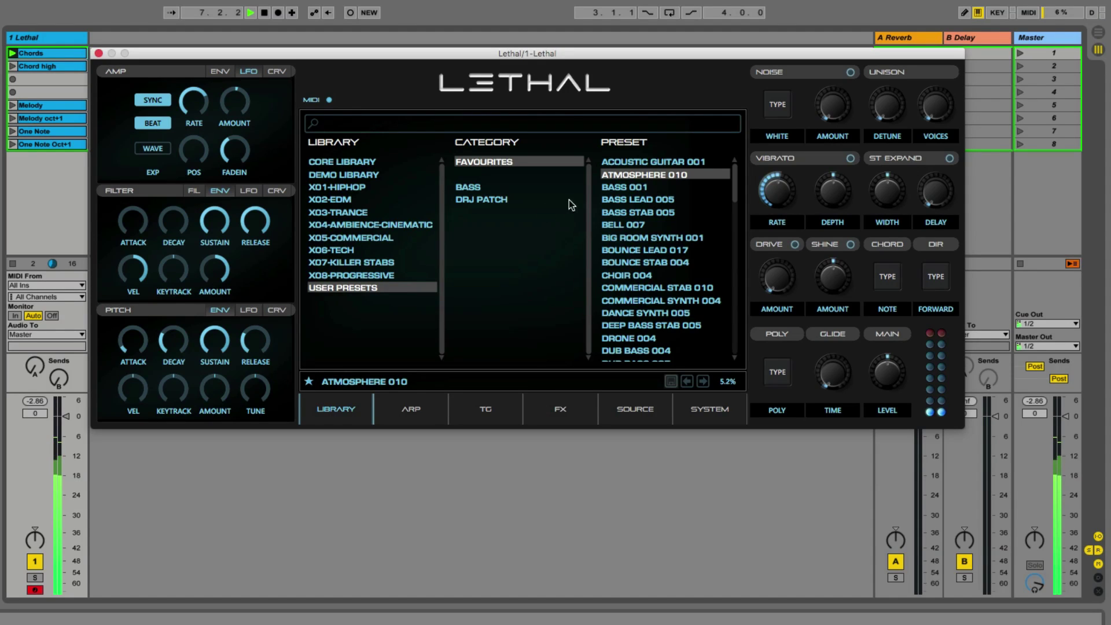
Switch playback to the Melody clip and audition the favourites Bass 001, Bass Lead 005 and Bass Stab 005
{"action": "left_click", "coordinate": [13, 104]}
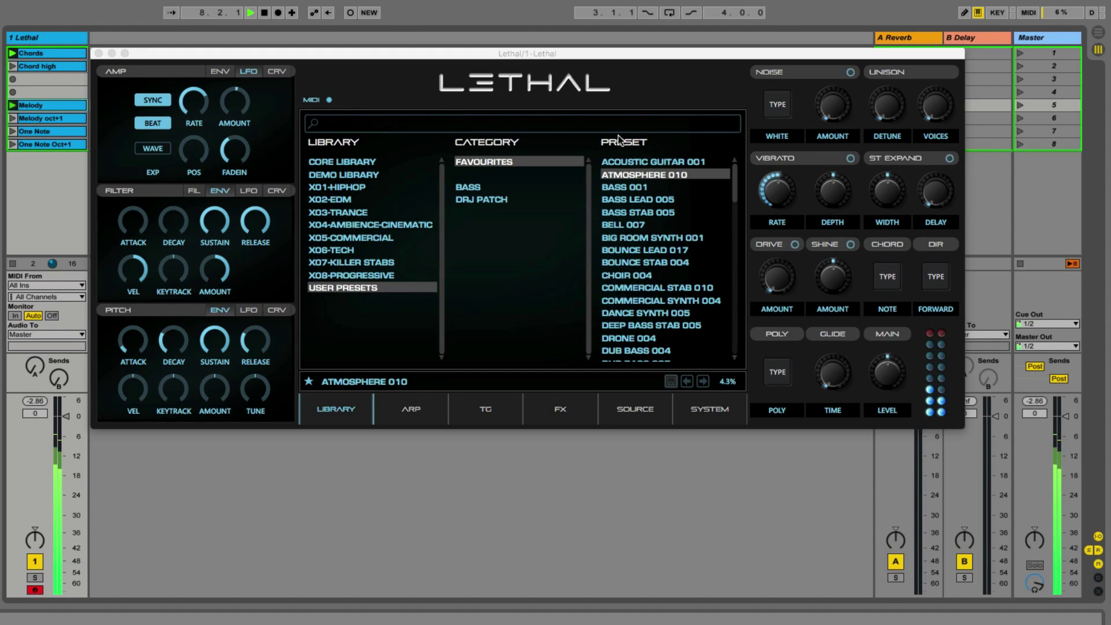
{"action": "left_click", "coordinate": [633, 184]}
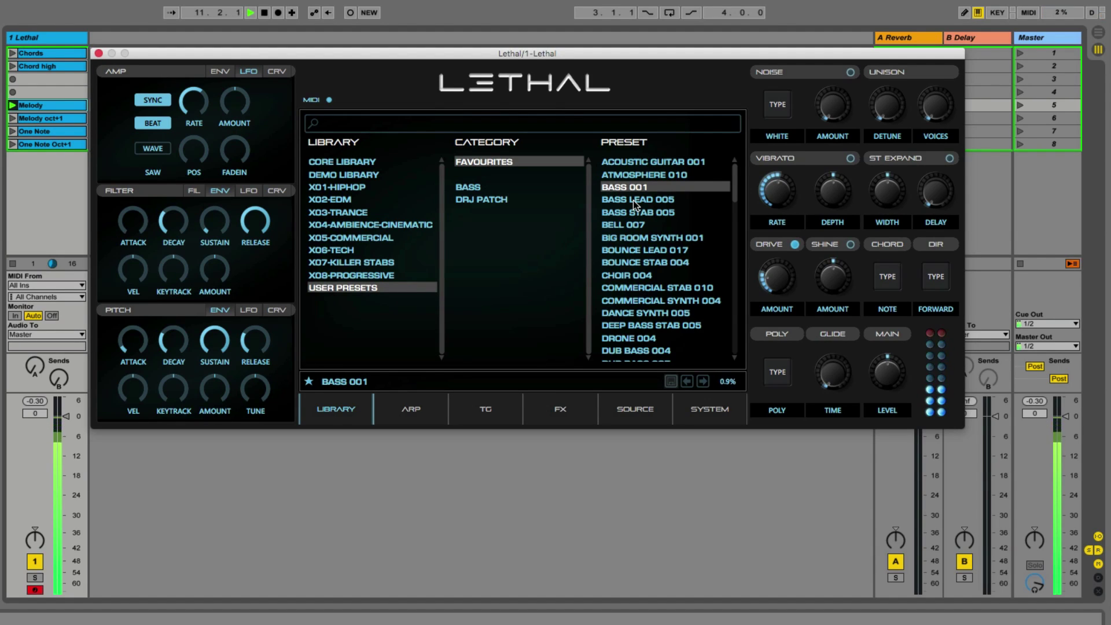
{"action": "left_click", "coordinate": [633, 200]}
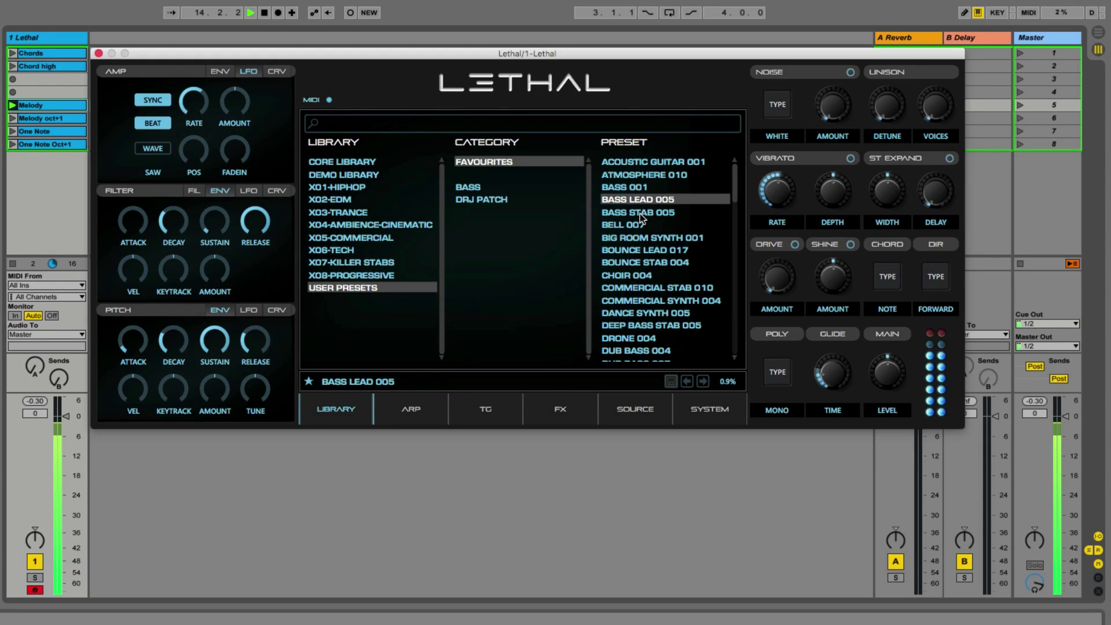
{"action": "left_click", "coordinate": [640, 213]}
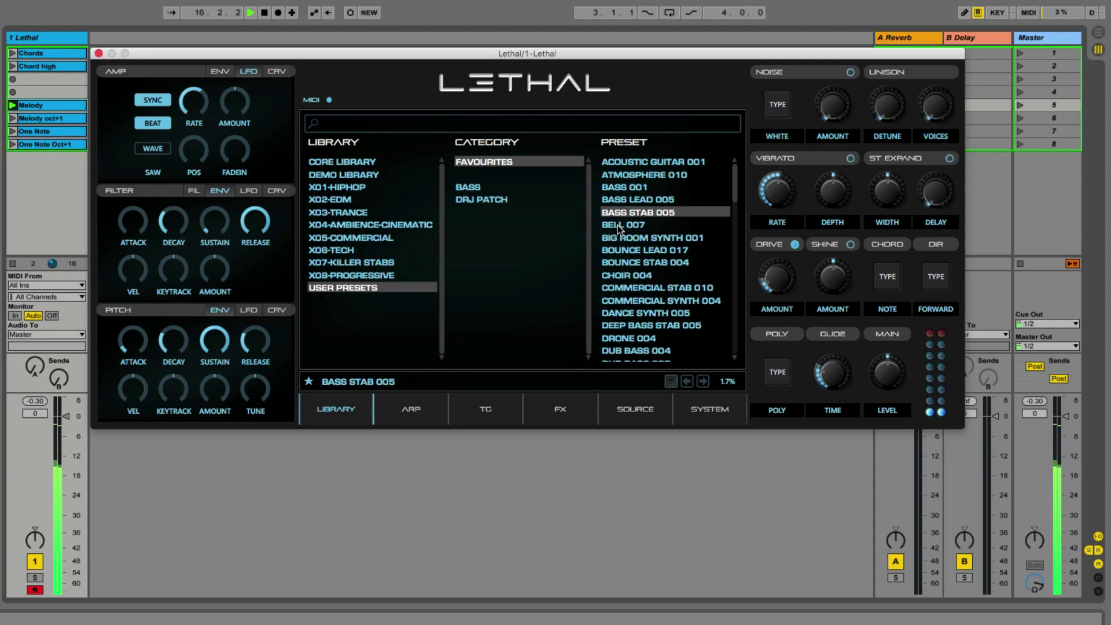
Audition the favourites Bell 007, Big Room Synth 001, Bounce Lead 017 and Bounce Stab 004 with the Melody clip
{"action": "left_click", "coordinate": [617, 225]}
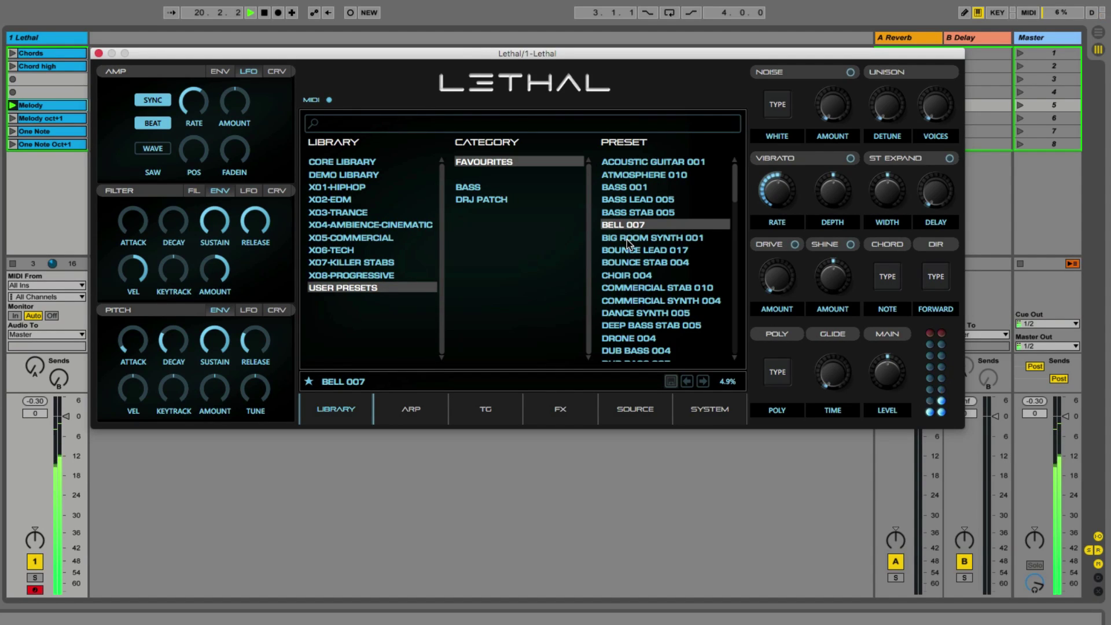
{"action": "left_click", "coordinate": [627, 240]}
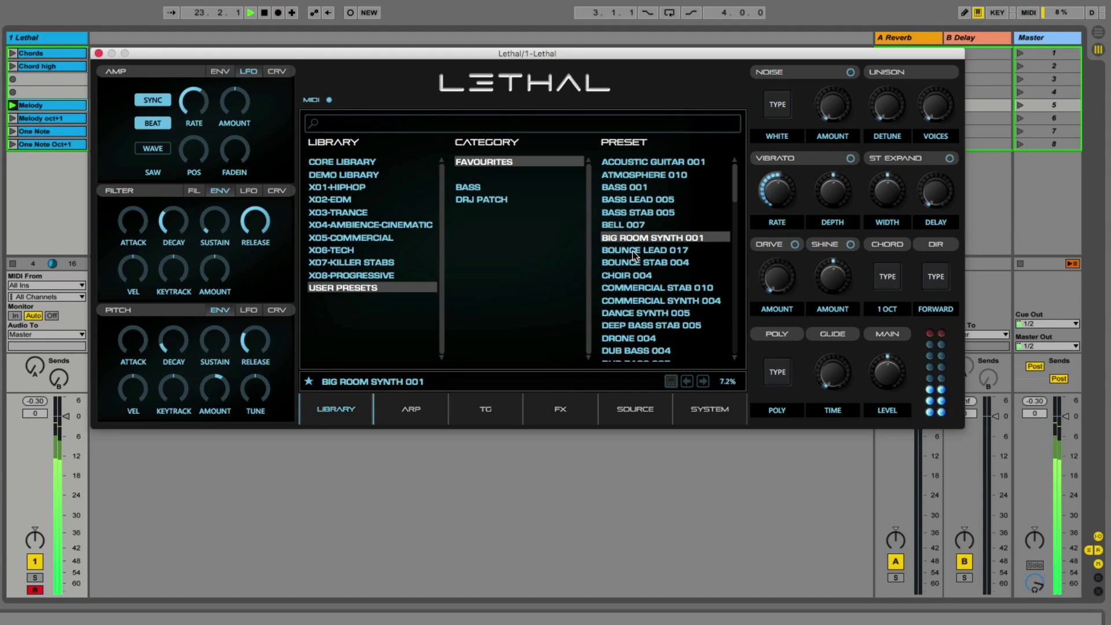
{"action": "left_click", "coordinate": [634, 252]}
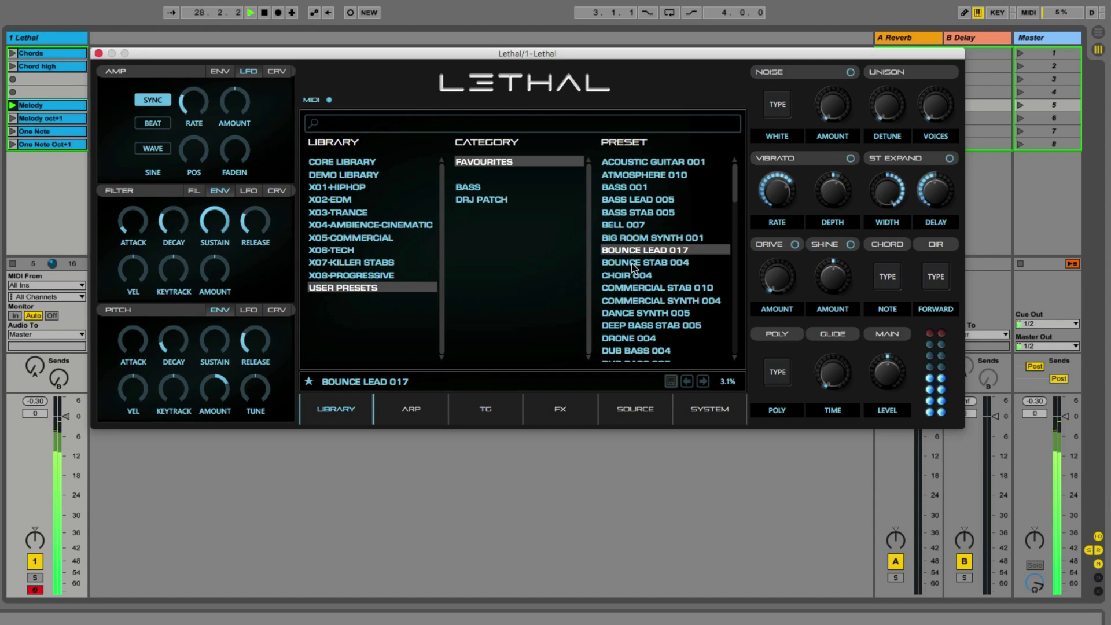
{"action": "left_click", "coordinate": [631, 263]}
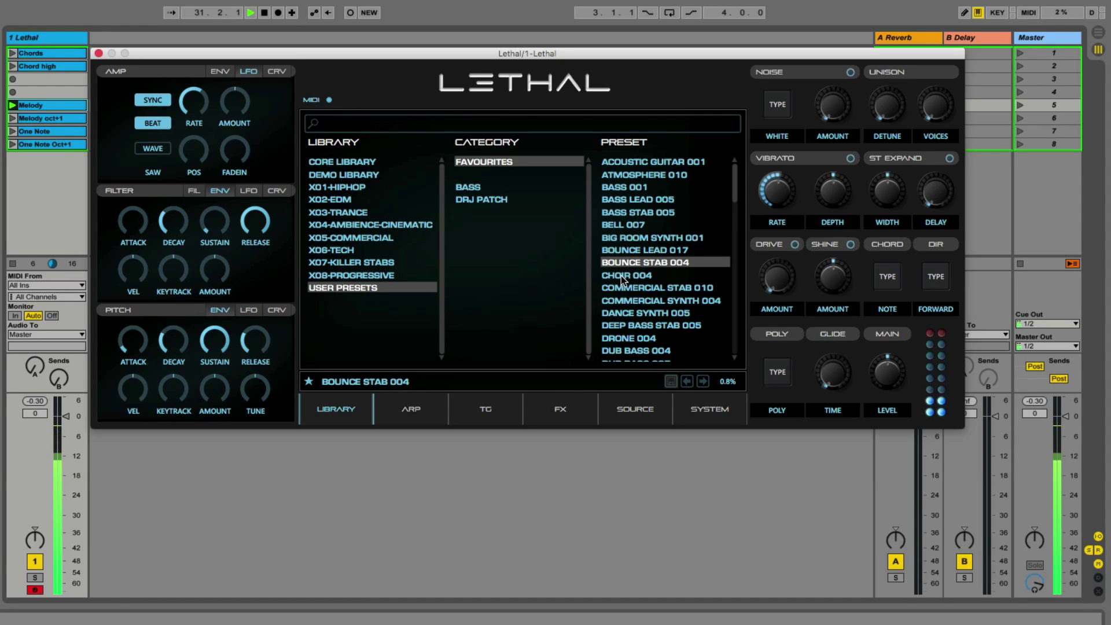
Switch playback to the Chords clip and audition the favourites Choir 004 and Commercial Stab 010
{"action": "left_click", "coordinate": [620, 275]}
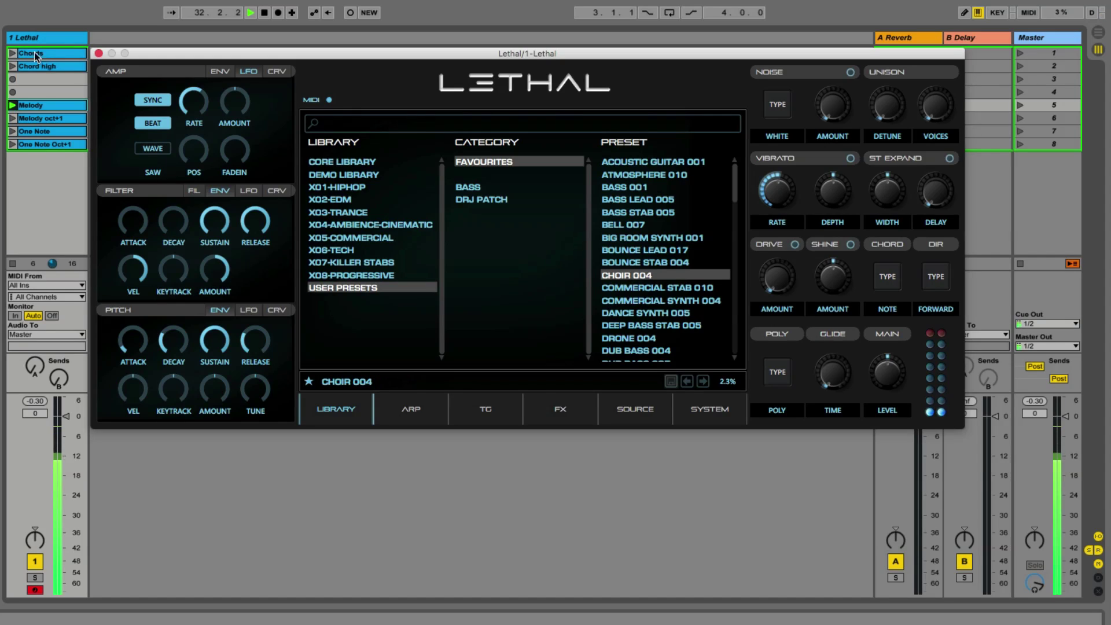
{"action": "left_click", "coordinate": [12, 54]}
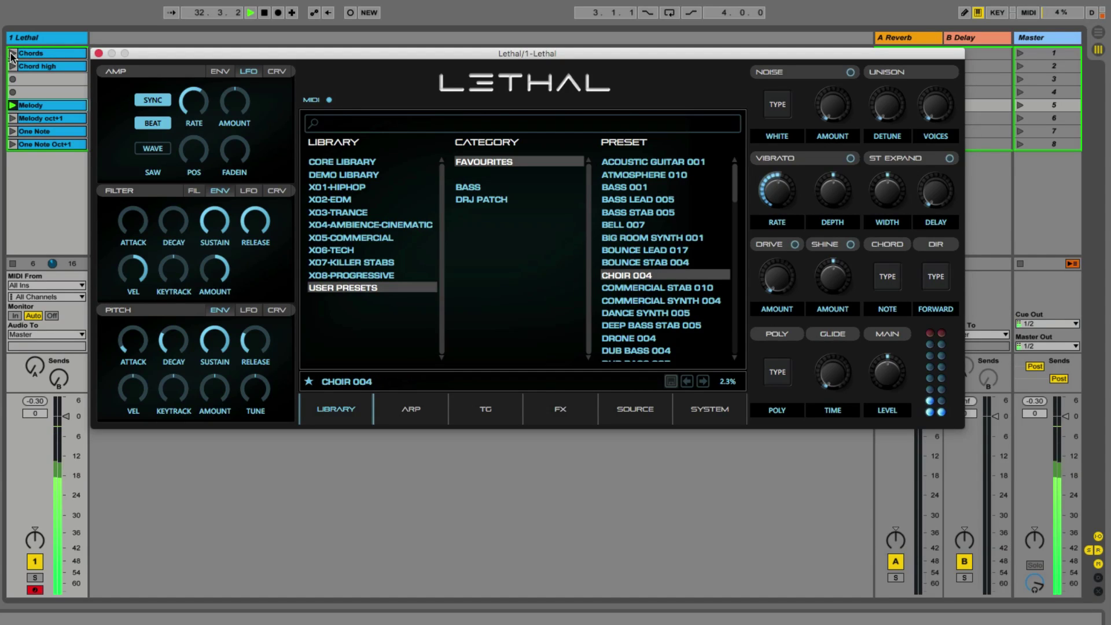
{"action": "left_click", "coordinate": [634, 289]}
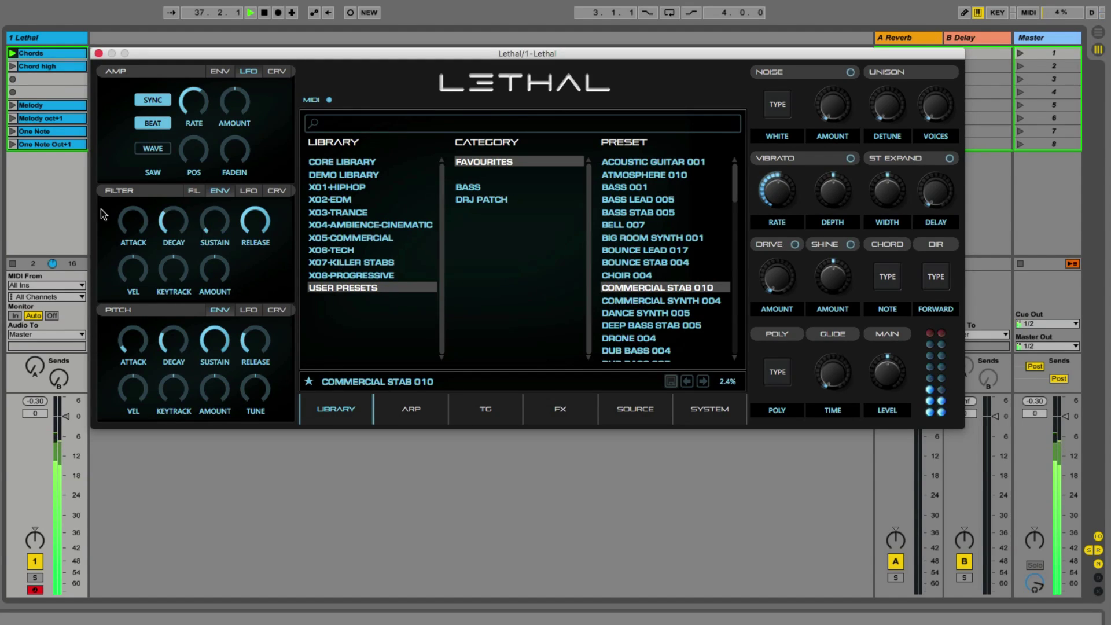
Return playback to the Melody clip and audition Commercial Stab 010, Commercial Synth 004, Dance Synth 005 and Deep Bass Stab 005
{"action": "left_click", "coordinate": [12, 106]}
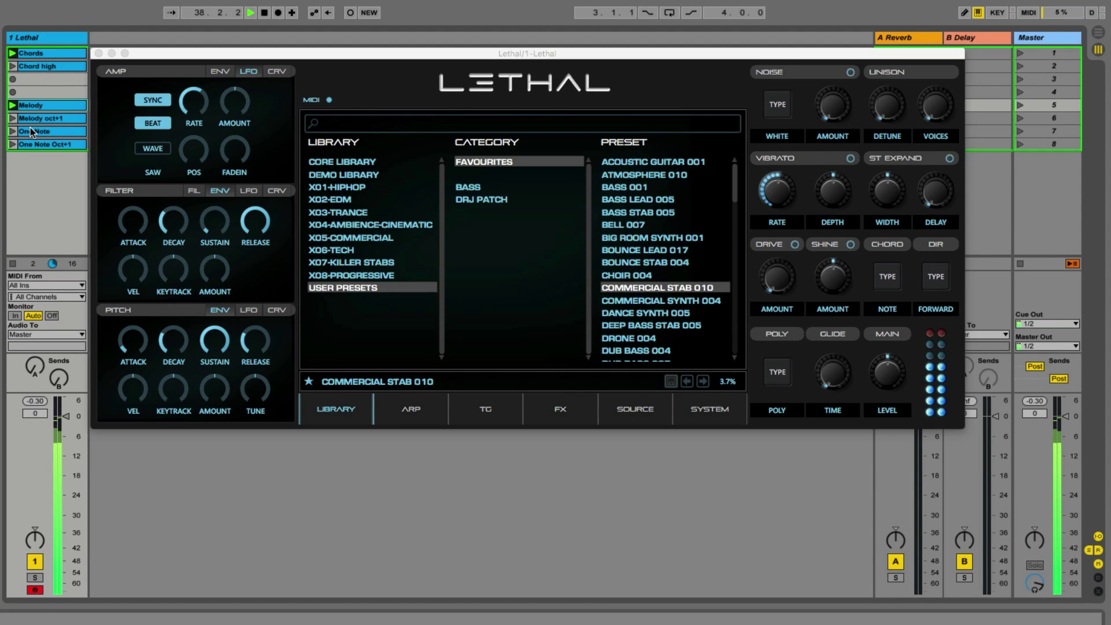
{"action": "left_click", "coordinate": [637, 302]}
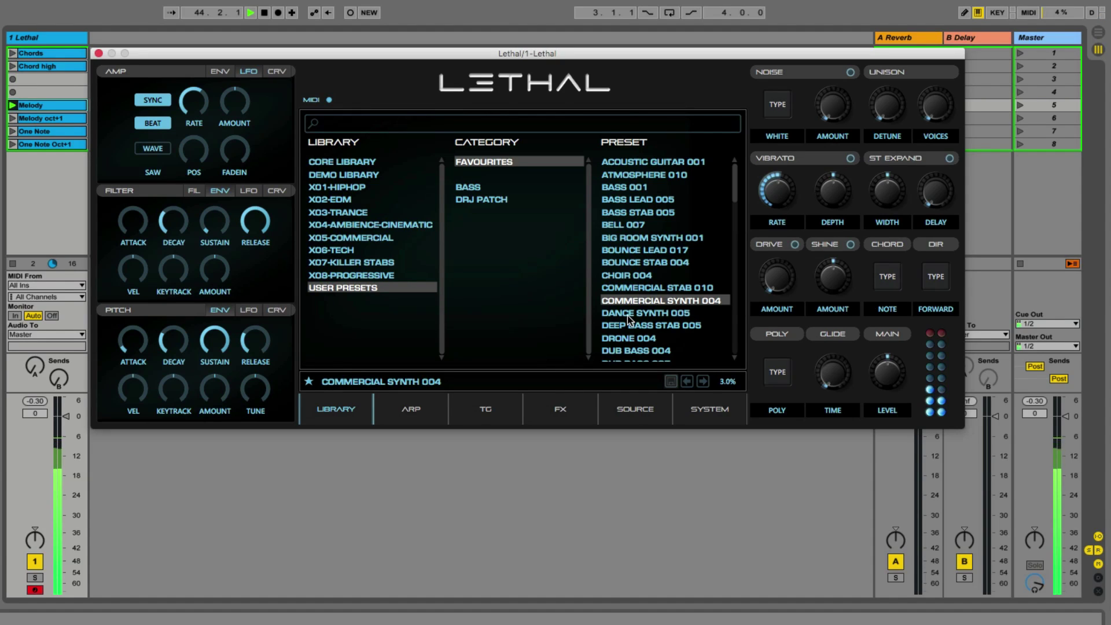
{"action": "left_click", "coordinate": [627, 315]}
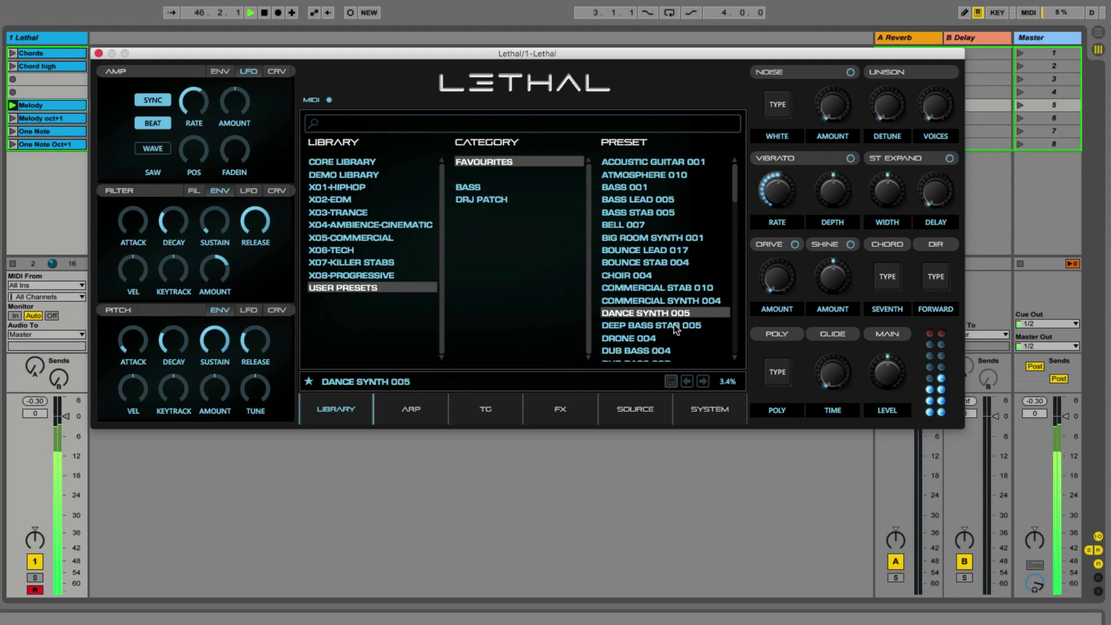
{"action": "left_click", "coordinate": [645, 327]}
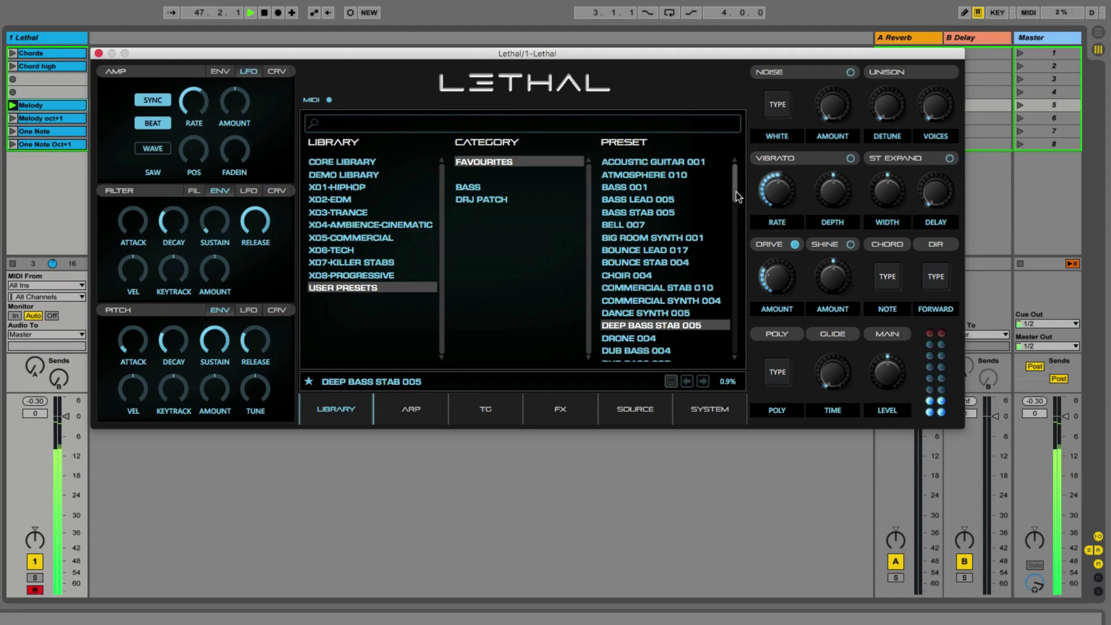
Audition the favourites Drone 004, Dub Bass 004 and Dub Bass 007, restarting playback of the Melody clip for Dub Bass 004
{"action": "left_click_drag", "start_coordinate": [733, 194], "coordinate": [734, 215]}
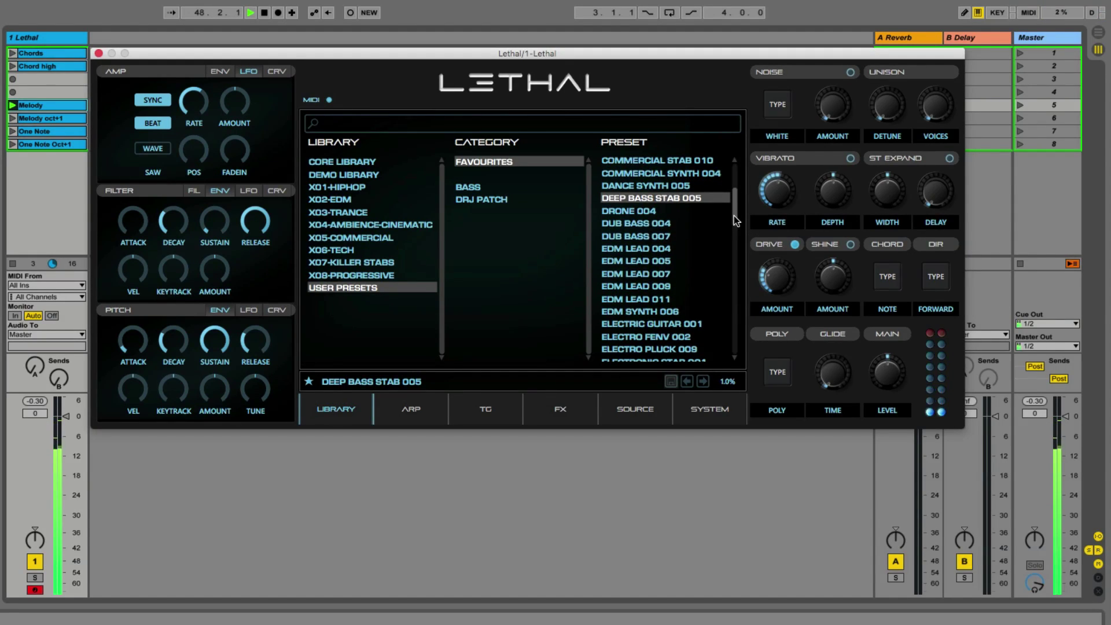
{"action": "left_click", "coordinate": [625, 210]}
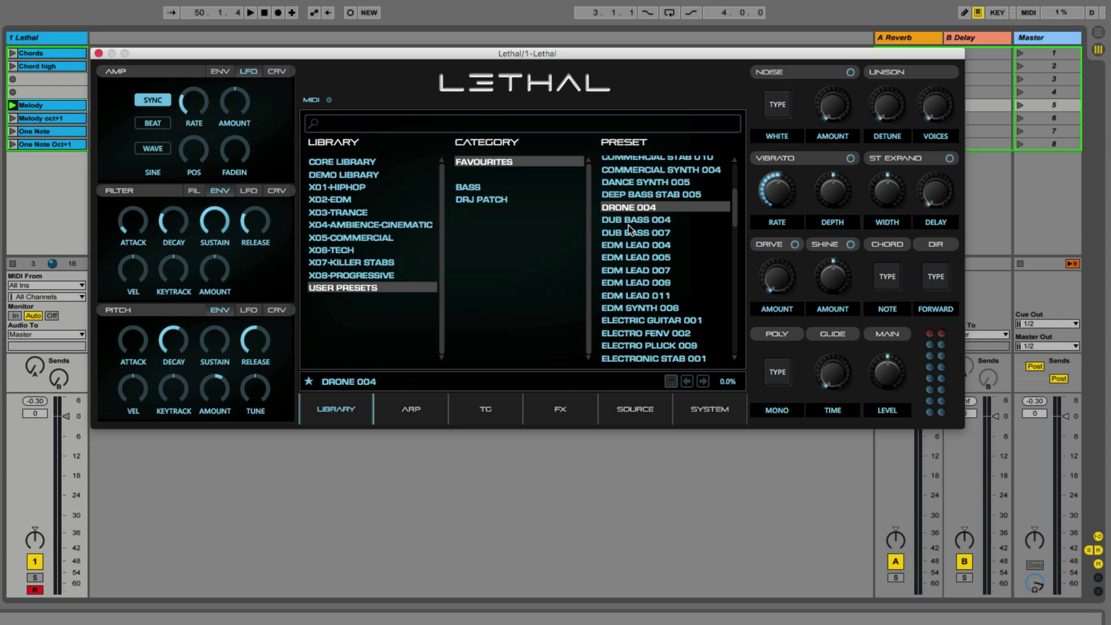
{"action": "left_click", "coordinate": [630, 220]}
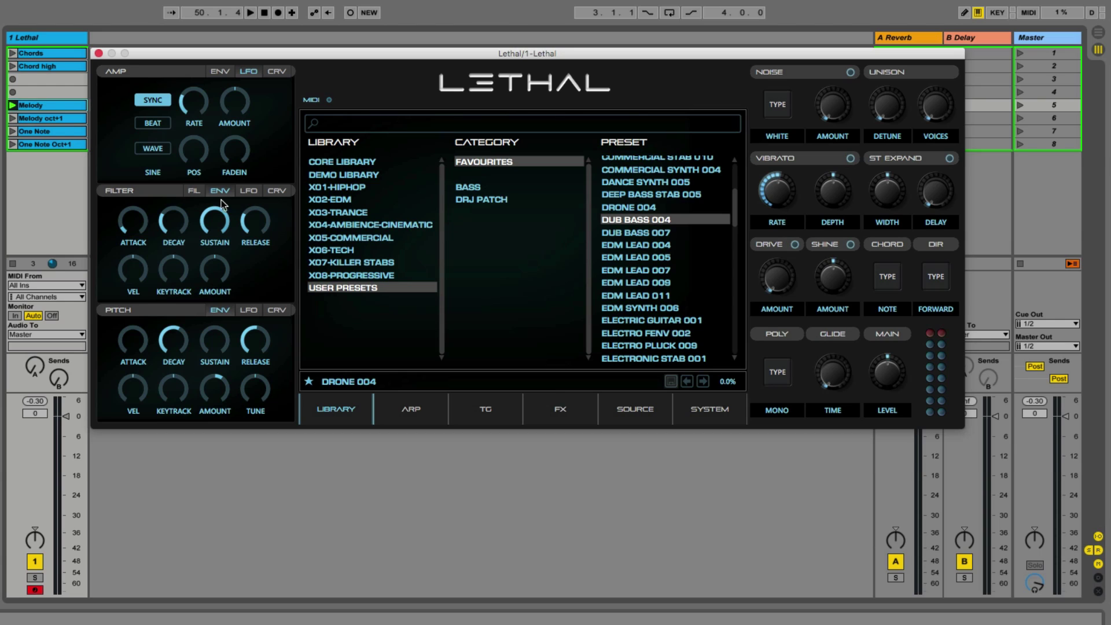
{"action": "key", "text": "space"}
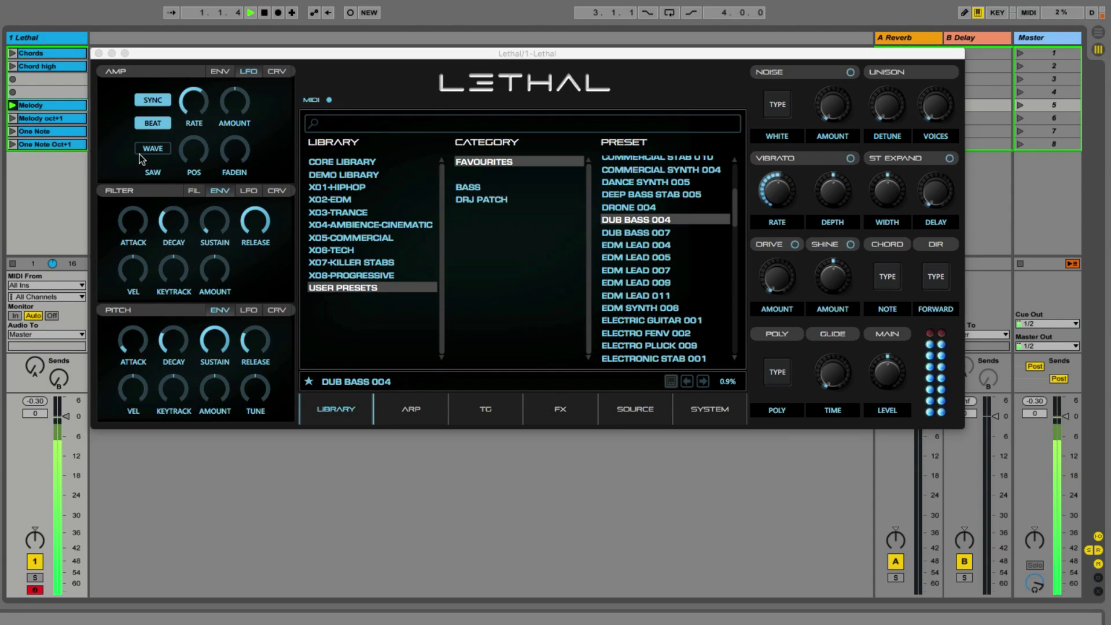
{"action": "left_click", "coordinate": [634, 233]}
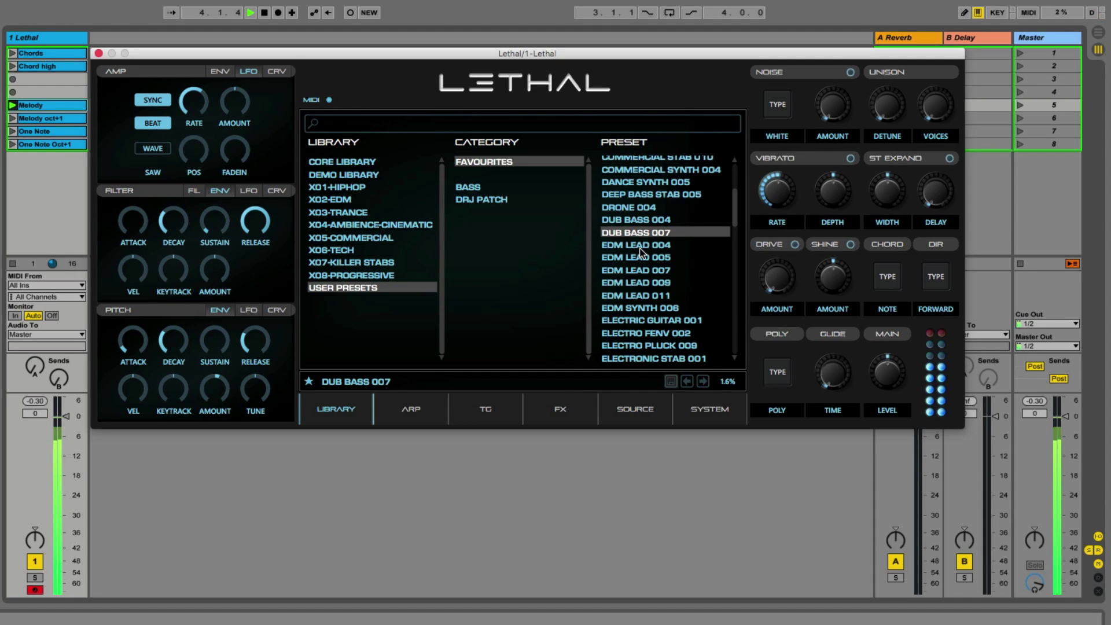
Audition the favourite presets EDM Lead 004, 005, 007, 009 and 011 with the Melody clip playing
{"action": "left_click", "coordinate": [640, 245]}
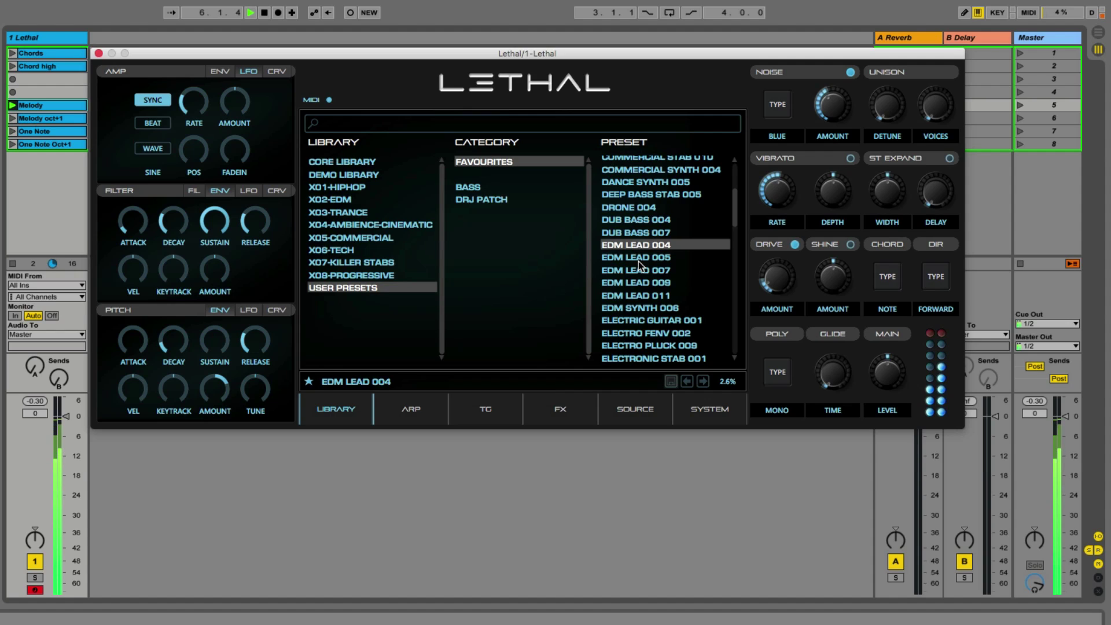
{"action": "left_click", "coordinate": [637, 261]}
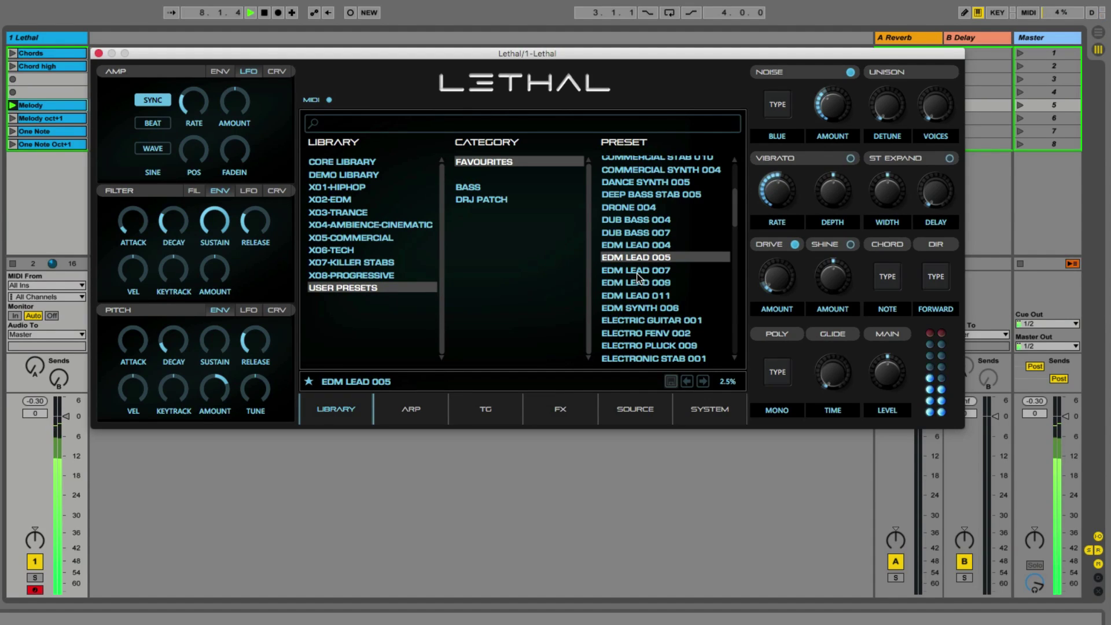
{"action": "left_click", "coordinate": [637, 272]}
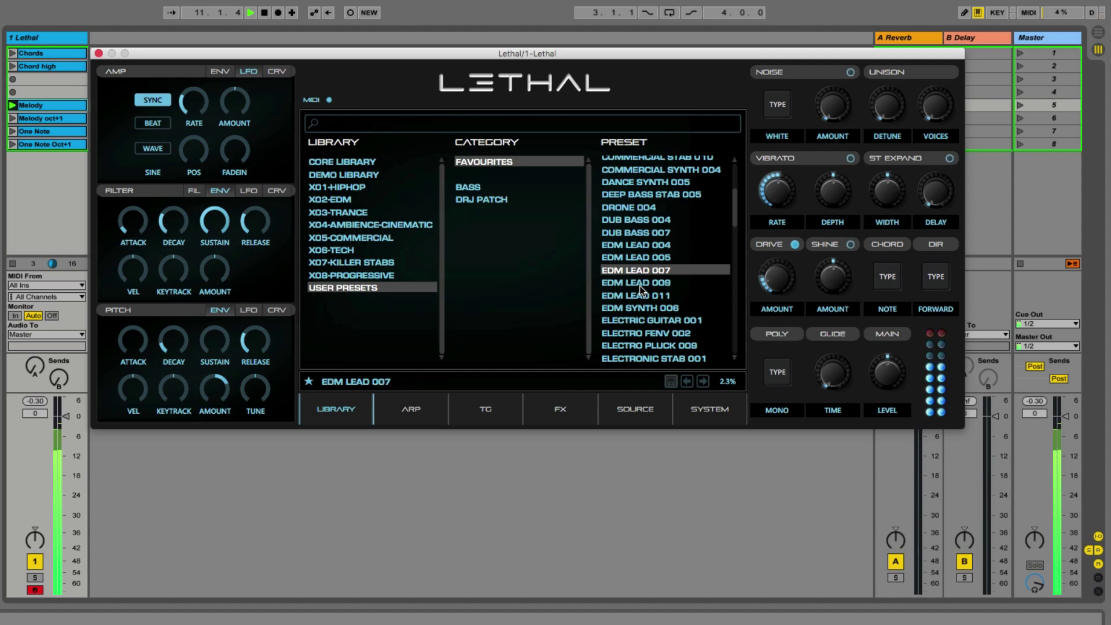
{"action": "left_click", "coordinate": [641, 284]}
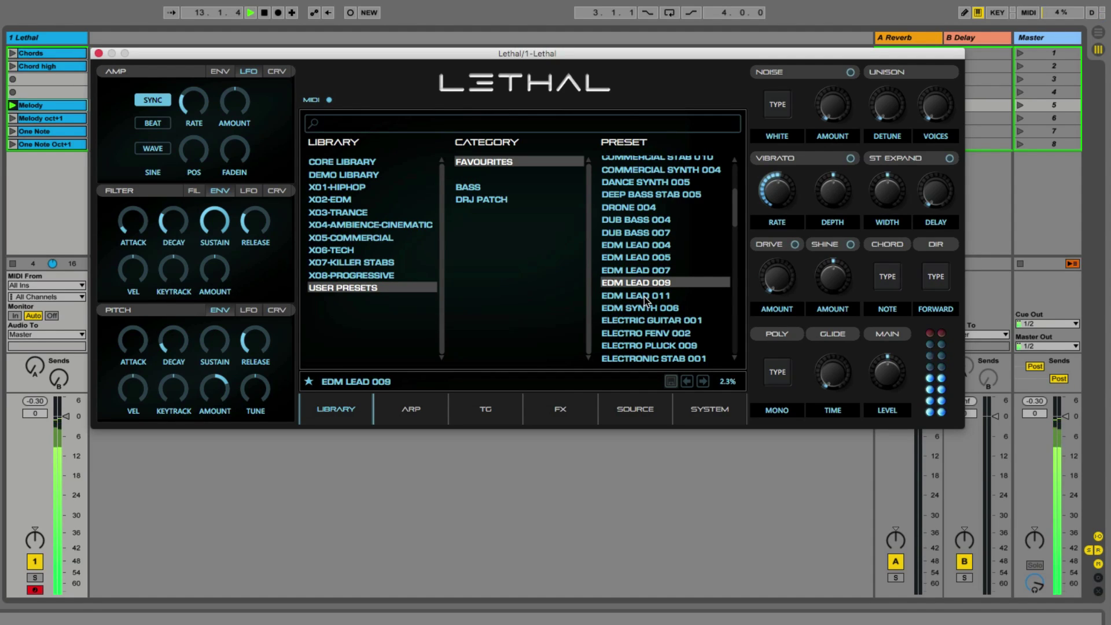
{"action": "left_click", "coordinate": [644, 297]}
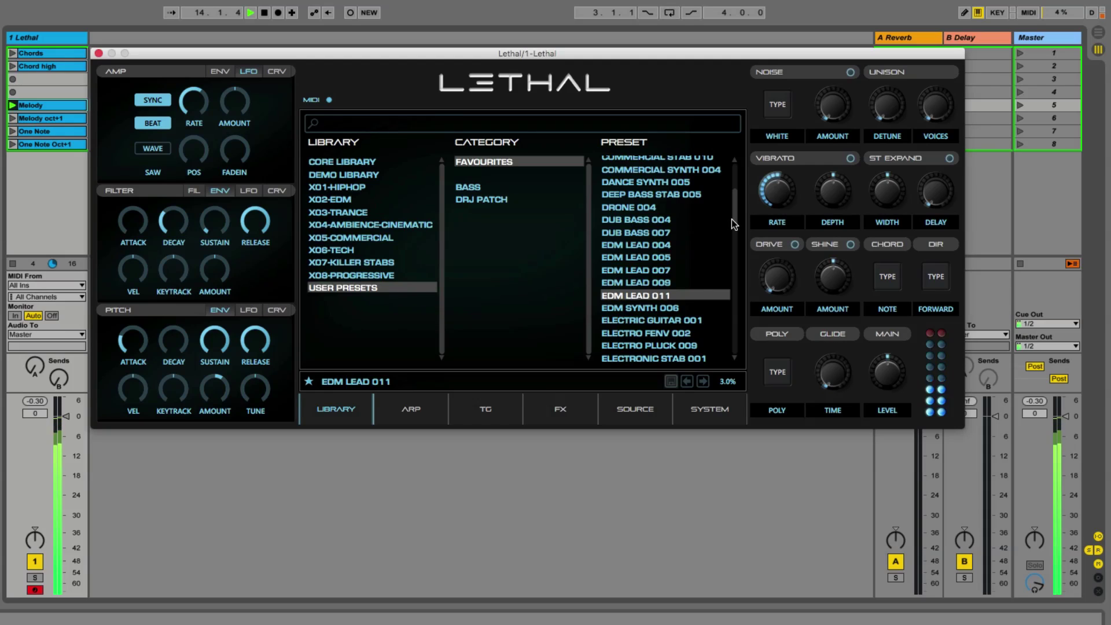
Audition the favourites EDM Synth 006, Electric Guitar 001, Electro FENV 002, Electro Pluck 009 and Electronic Stab 001 with the Melody clip playing
{"action": "left_click_drag", "start_coordinate": [731, 219], "coordinate": [736, 238]}
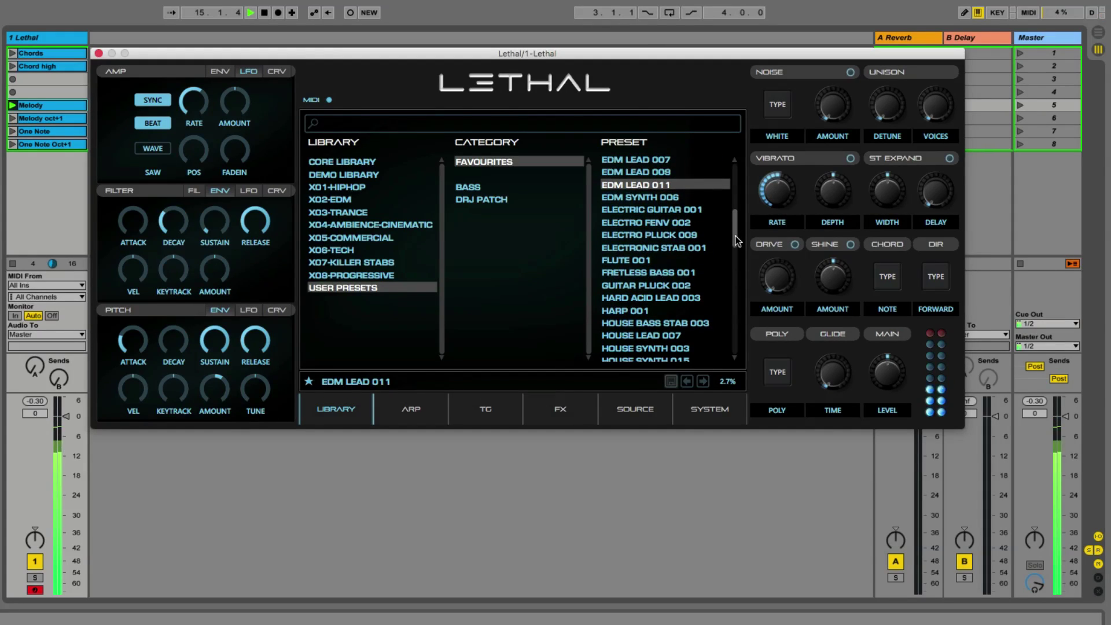
{"action": "left_click", "coordinate": [643, 196]}
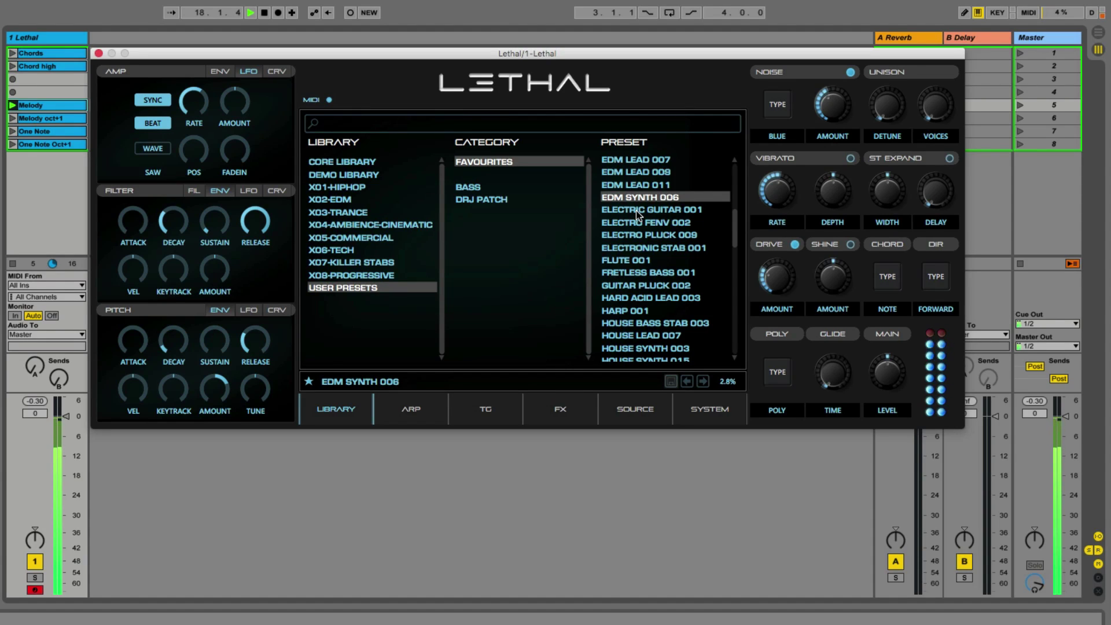
{"action": "left_click", "coordinate": [636, 211]}
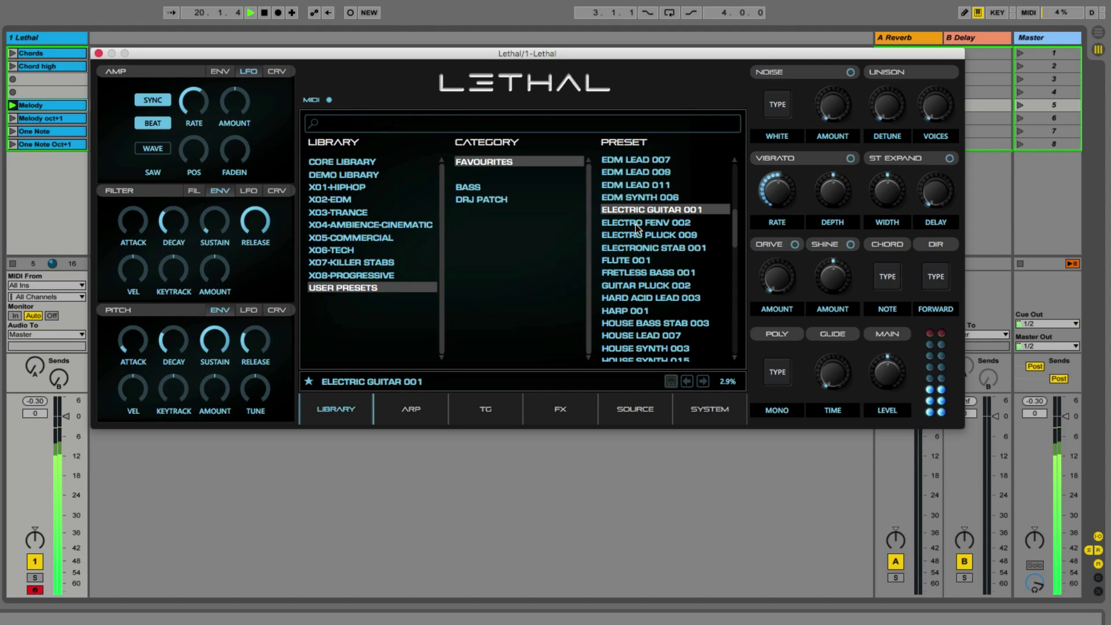
{"action": "left_click", "coordinate": [635, 224]}
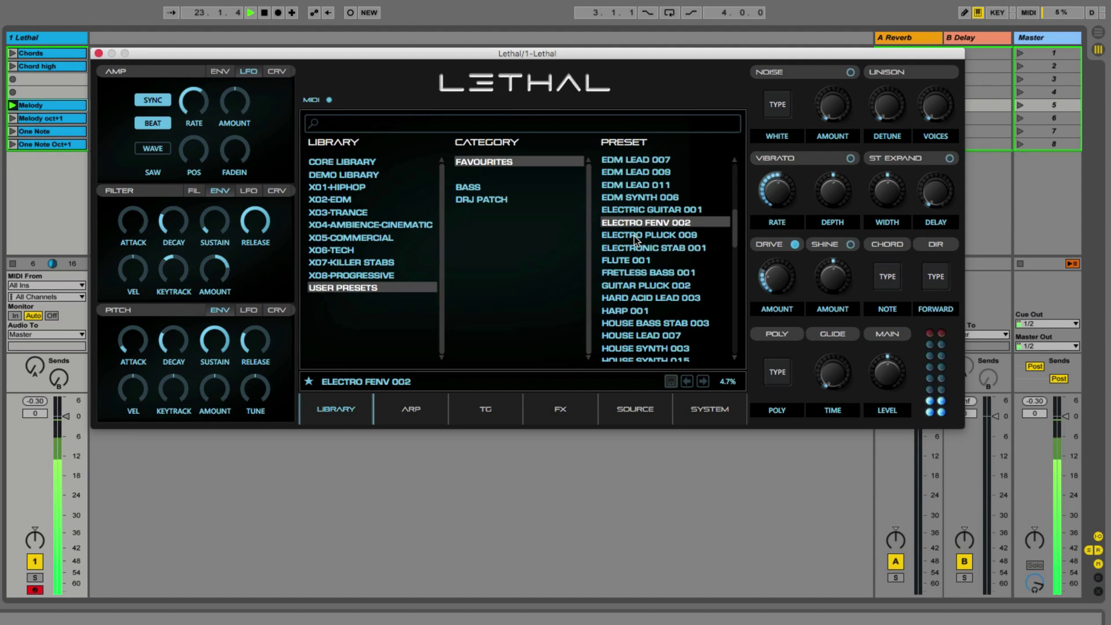
{"action": "left_click", "coordinate": [635, 236]}
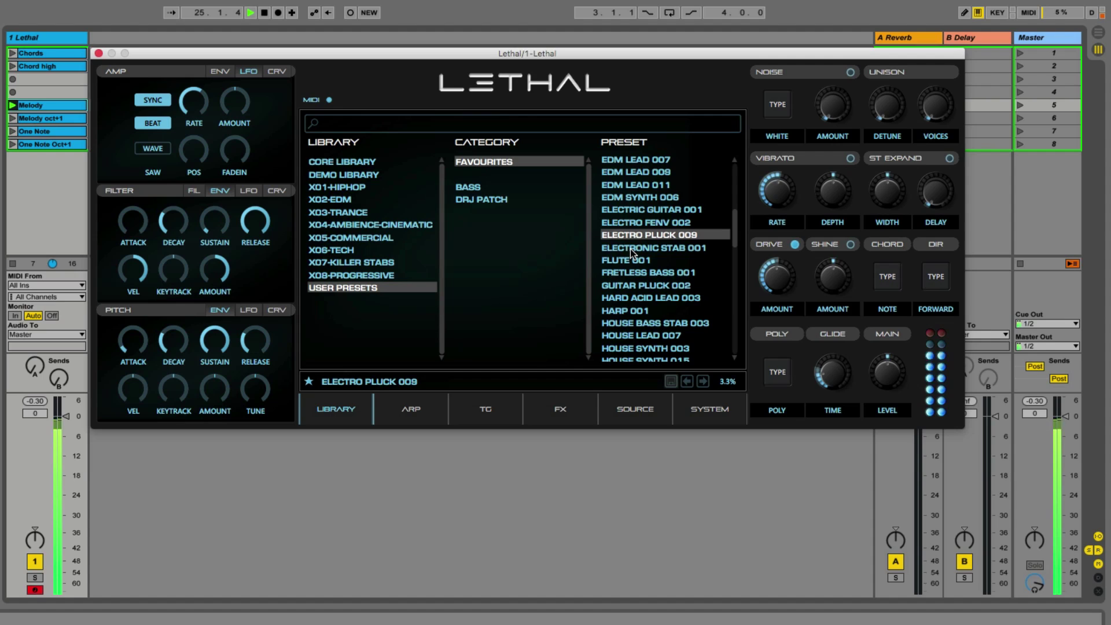
{"action": "left_click", "coordinate": [630, 249]}
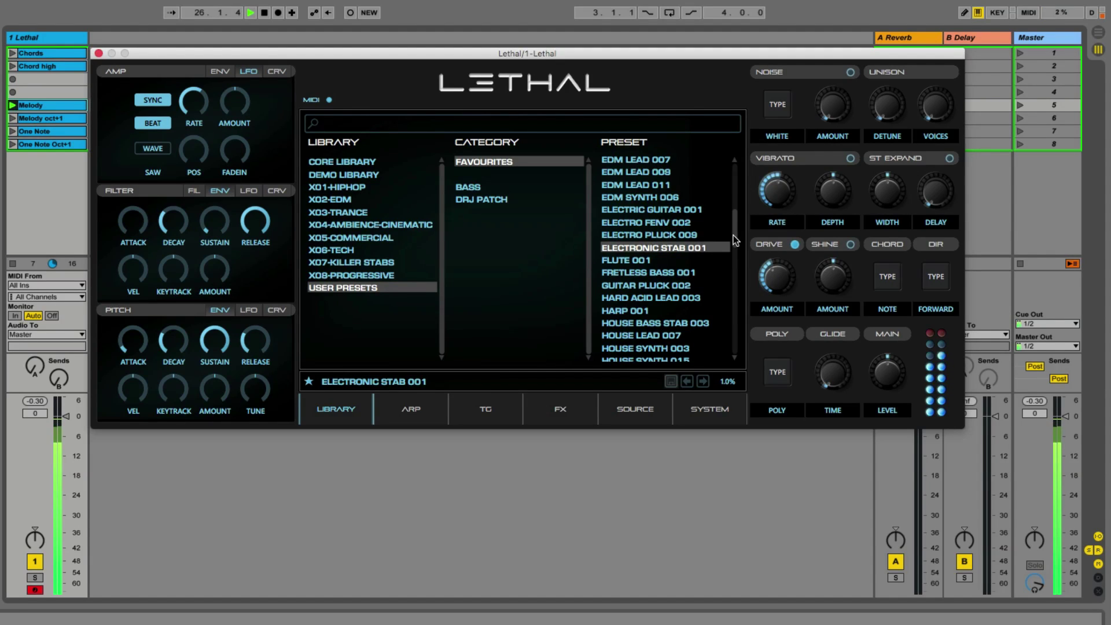
Audition the favourites Flute 001, Fretless Bass 001, Guitar Pluck 002, Hard Acid Lead 003 and Harp 001 over the Melody clip
{"action": "left_click_drag", "start_coordinate": [733, 231], "coordinate": [734, 241]}
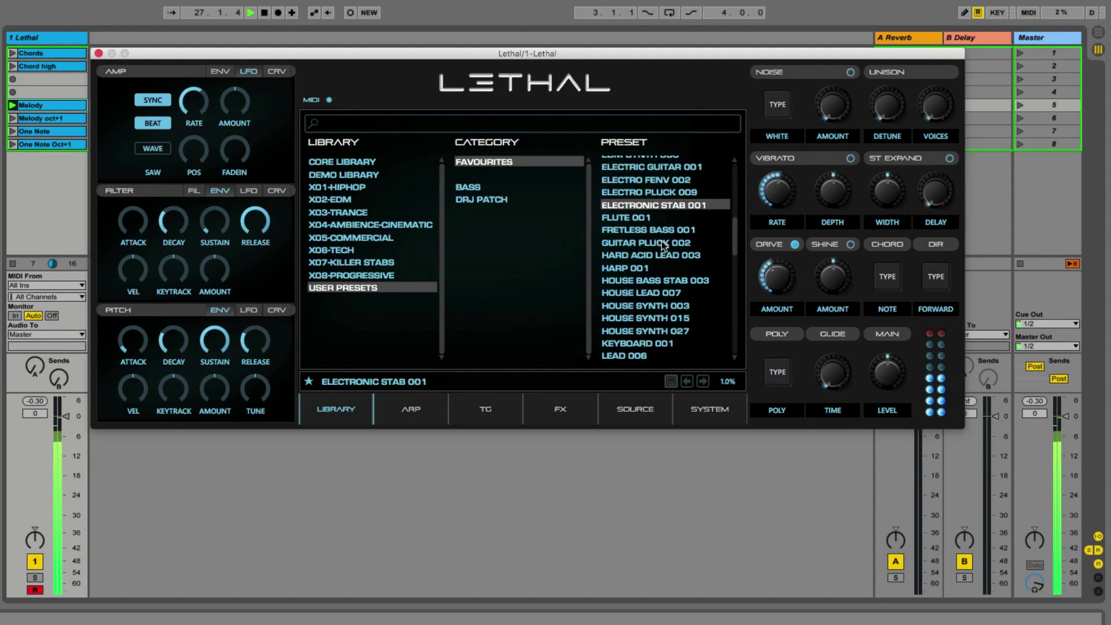
{"action": "left_click", "coordinate": [623, 218]}
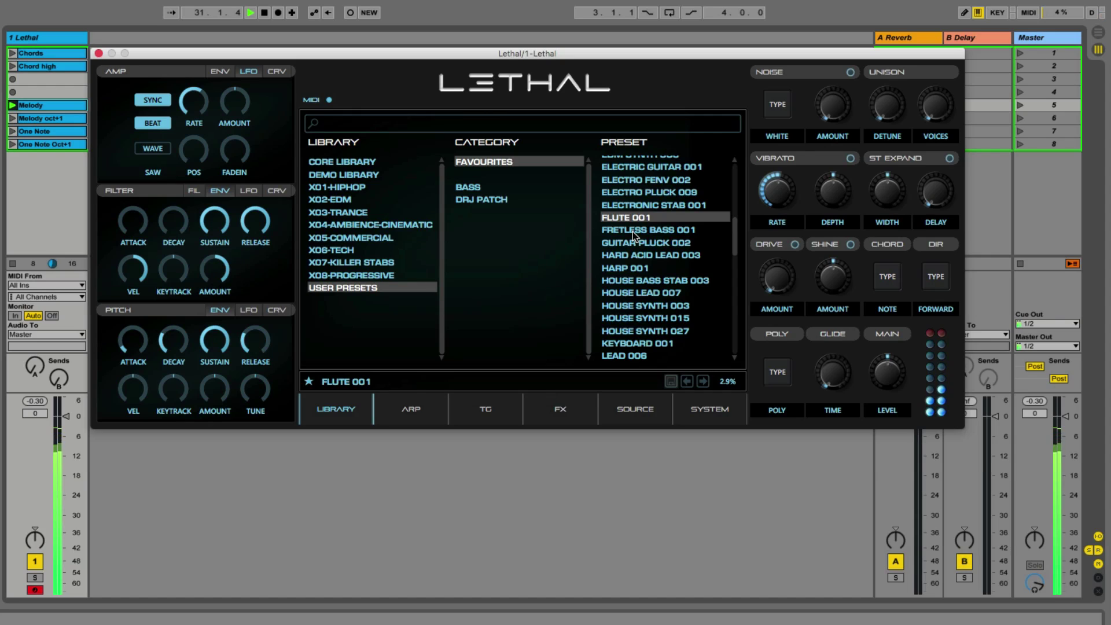
{"action": "left_click", "coordinate": [633, 232]}
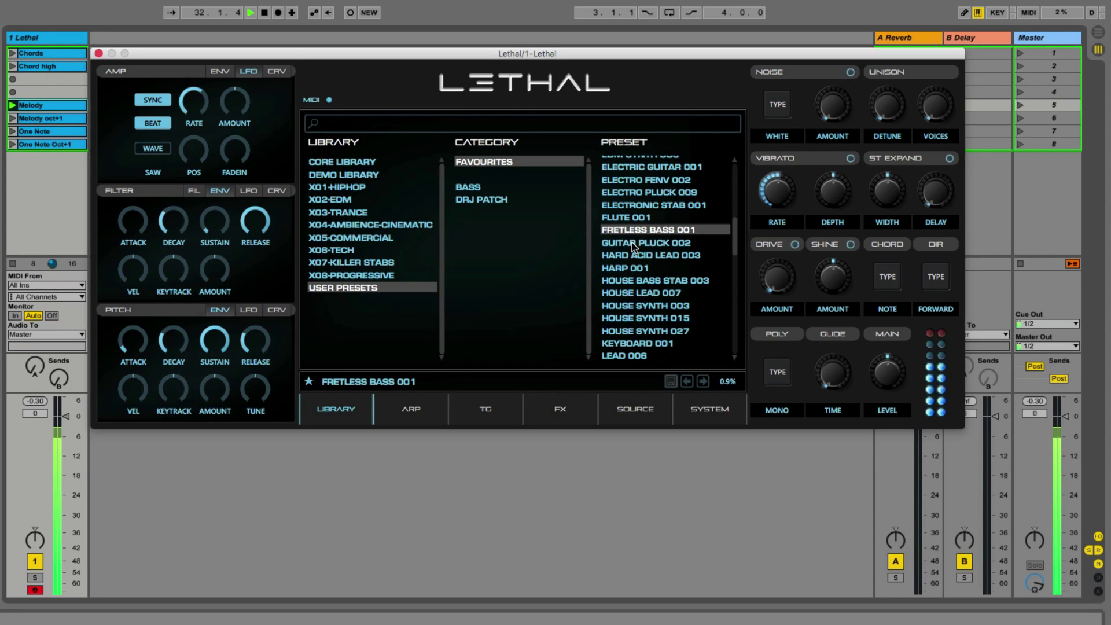
{"action": "left_click", "coordinate": [633, 245]}
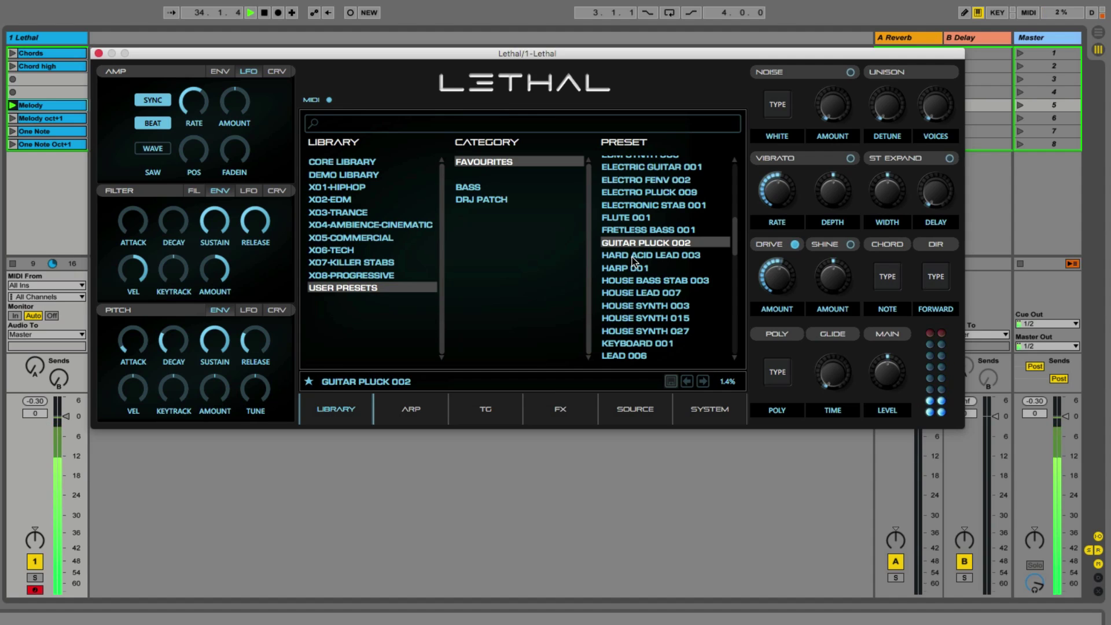
{"action": "left_click", "coordinate": [632, 257]}
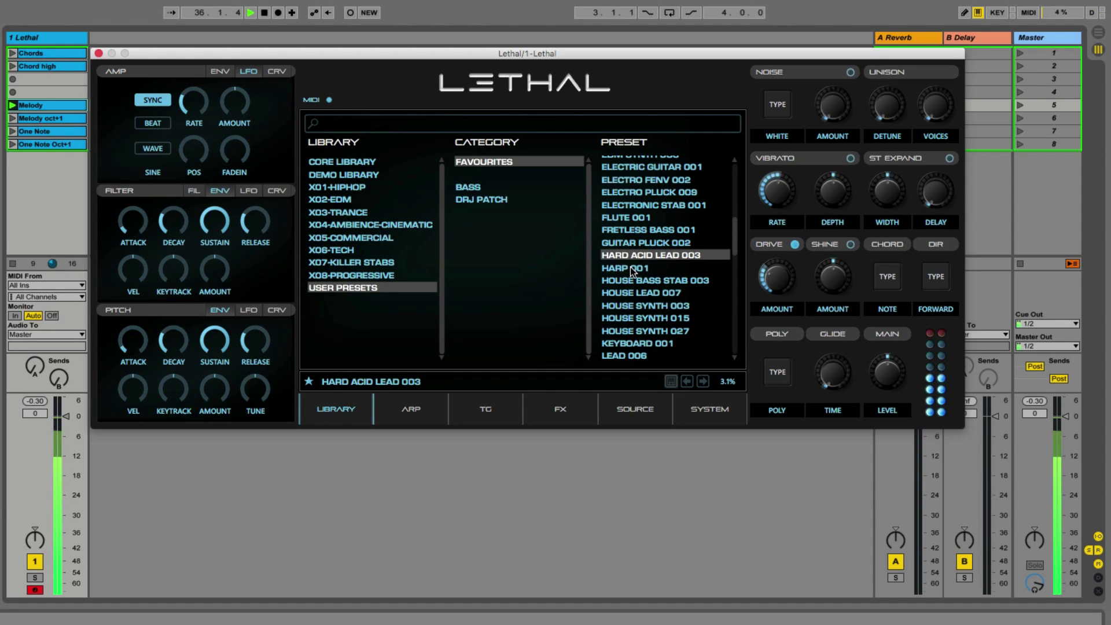
{"action": "left_click", "coordinate": [630, 268]}
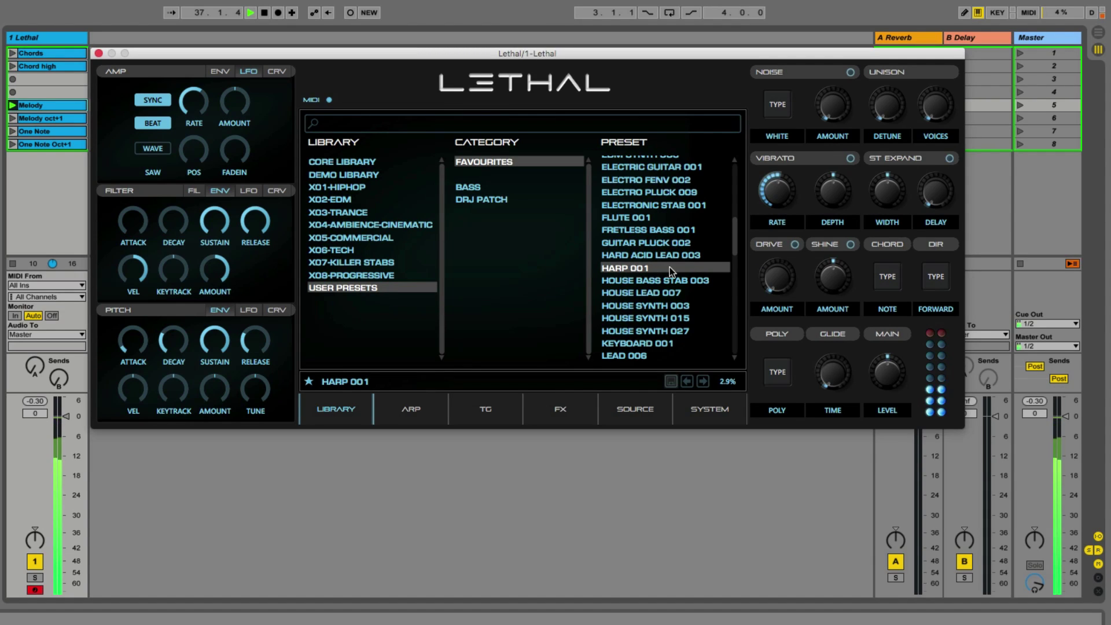
Audition the House favourites: House Bass Stab 003, House Lead 007, and House Synth 003, 015 and 027
{"action": "scroll", "coordinate": [734, 252], "scroll_direction": "down", "scroll_amount": 5}
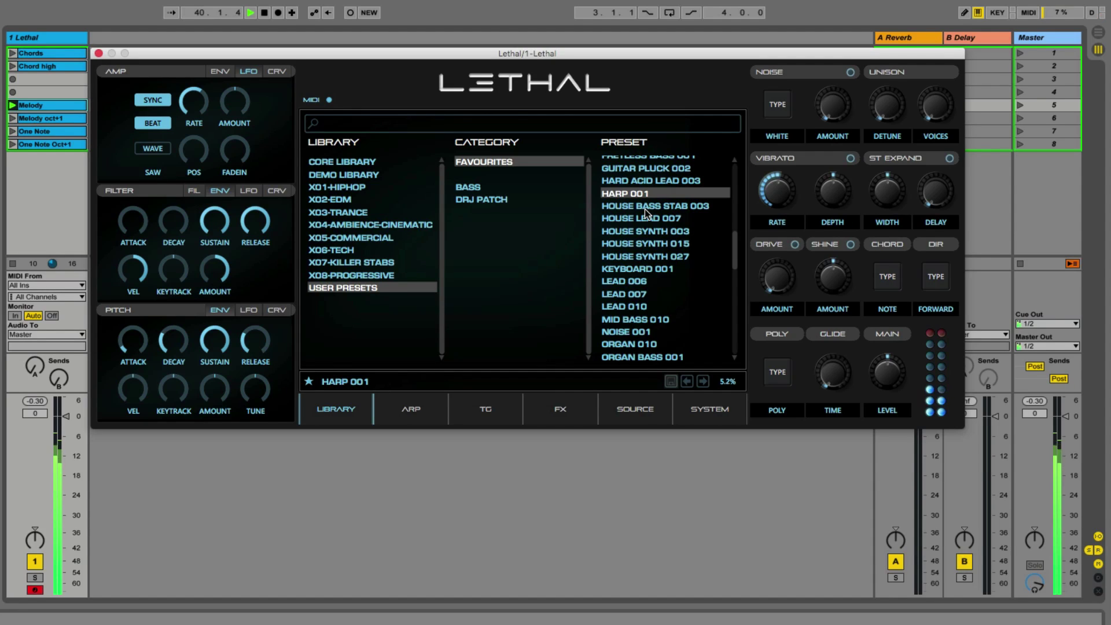
{"action": "left_click", "coordinate": [645, 209]}
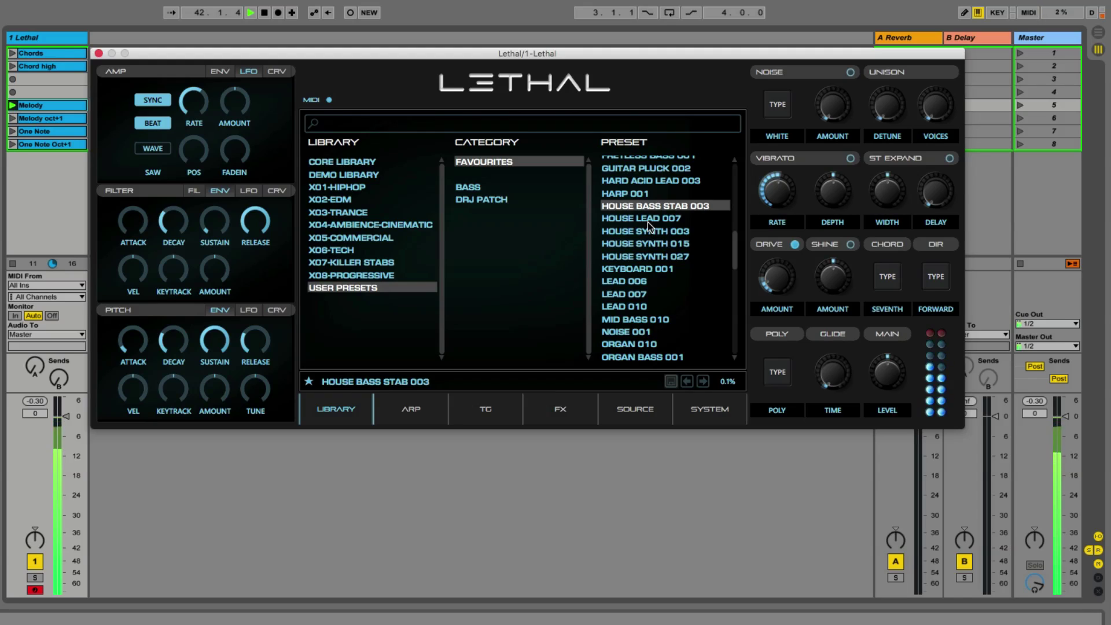
{"action": "left_click", "coordinate": [647, 220]}
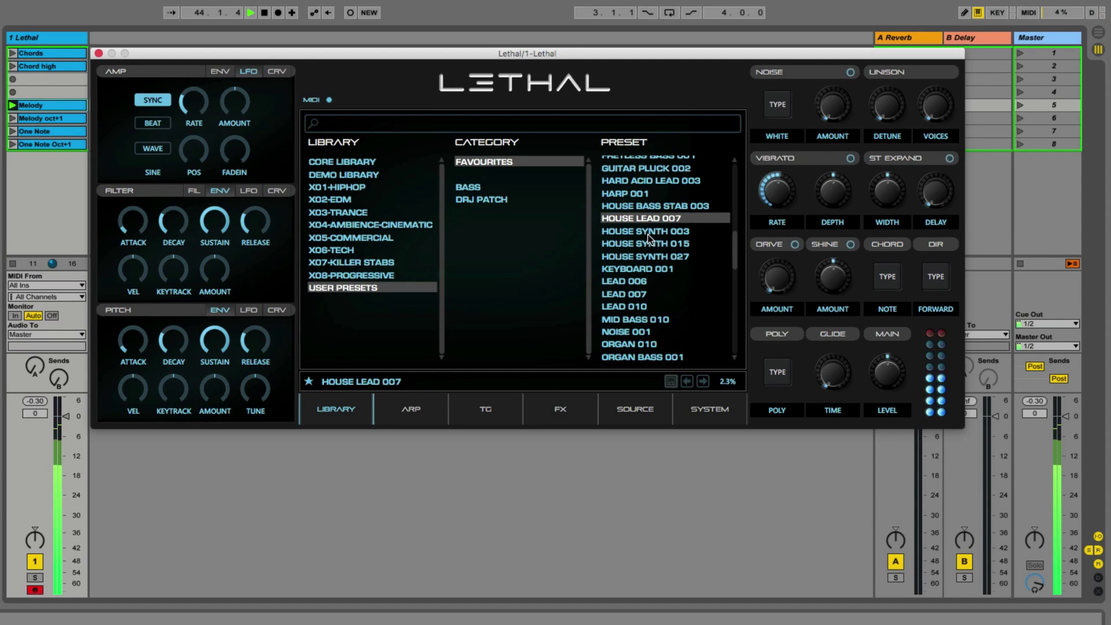
{"action": "left_click", "coordinate": [647, 233]}
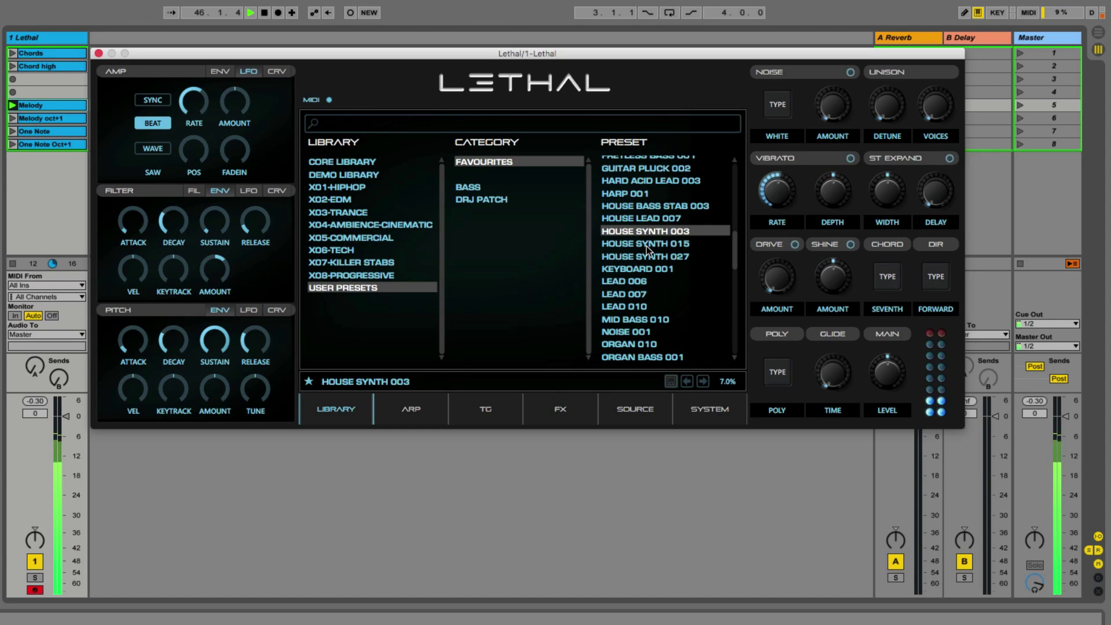
{"action": "left_click", "coordinate": [647, 245]}
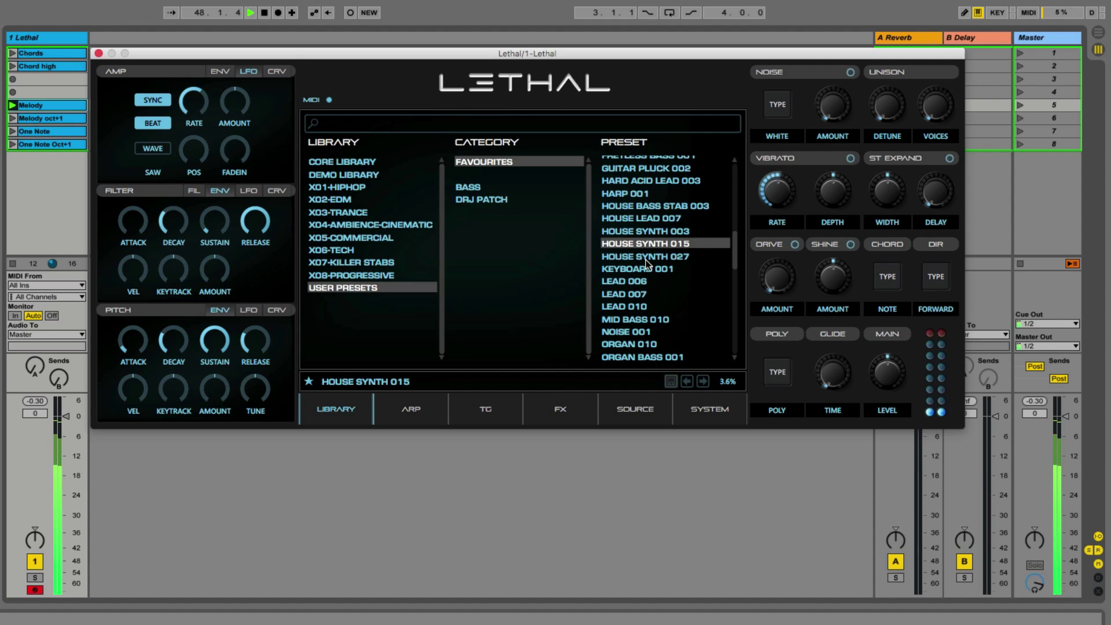
{"action": "left_click", "coordinate": [647, 260]}
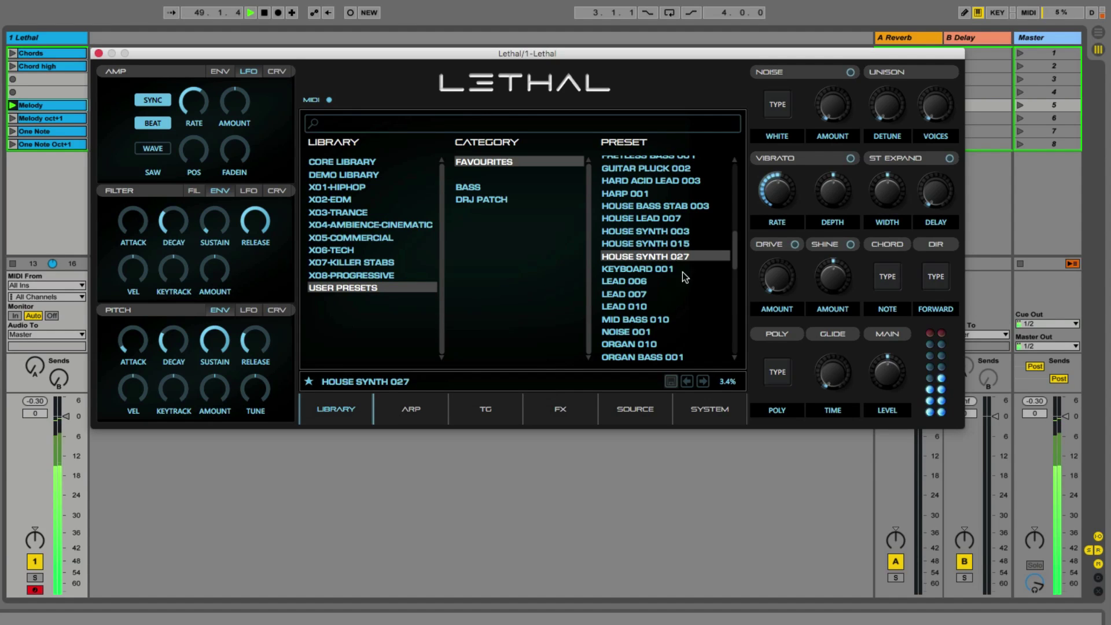
Audition the favourite presets Keyboard 001, Lead 006, Lead 007 and Lead 010 with the Melody clip playing
{"action": "left_click_drag", "start_coordinate": [736, 260], "coordinate": [735, 272]}
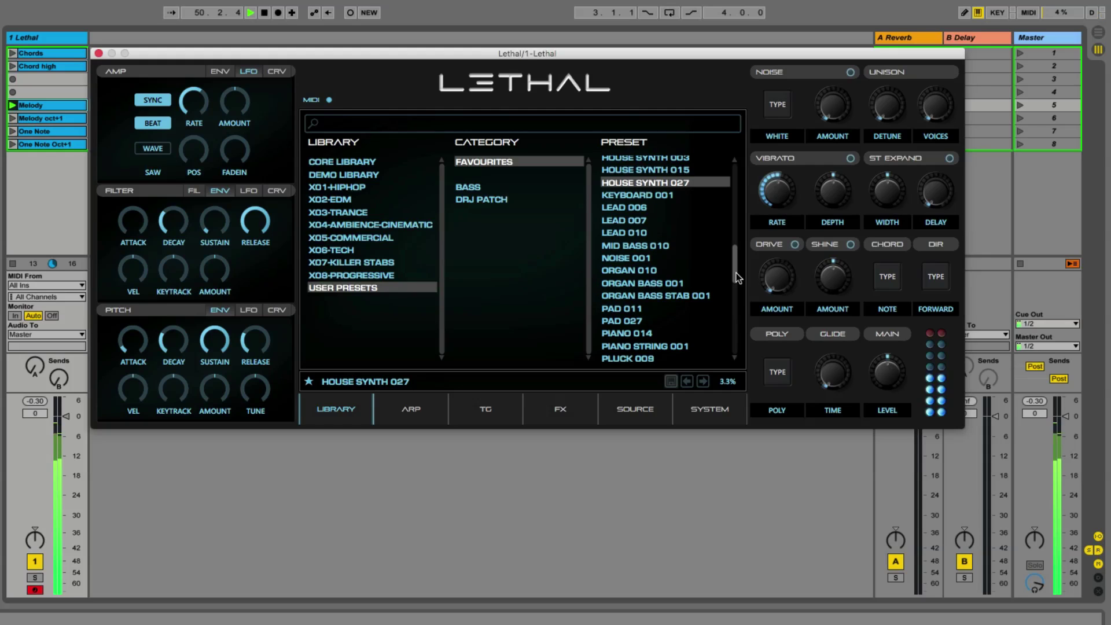
{"action": "left_click", "coordinate": [637, 196]}
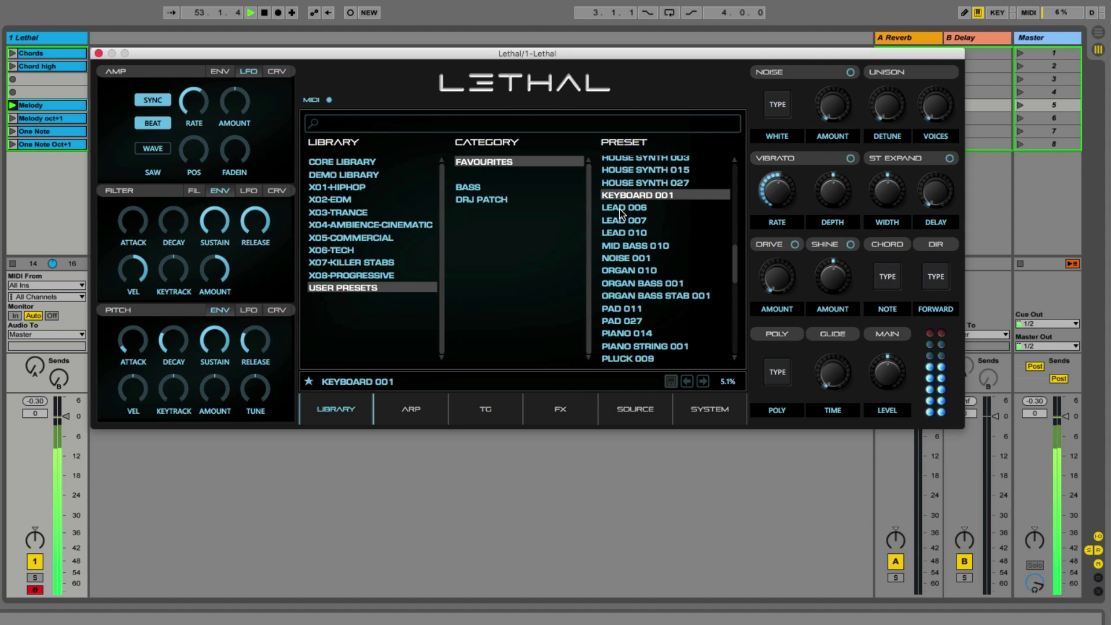
{"action": "left_click", "coordinate": [620, 209]}
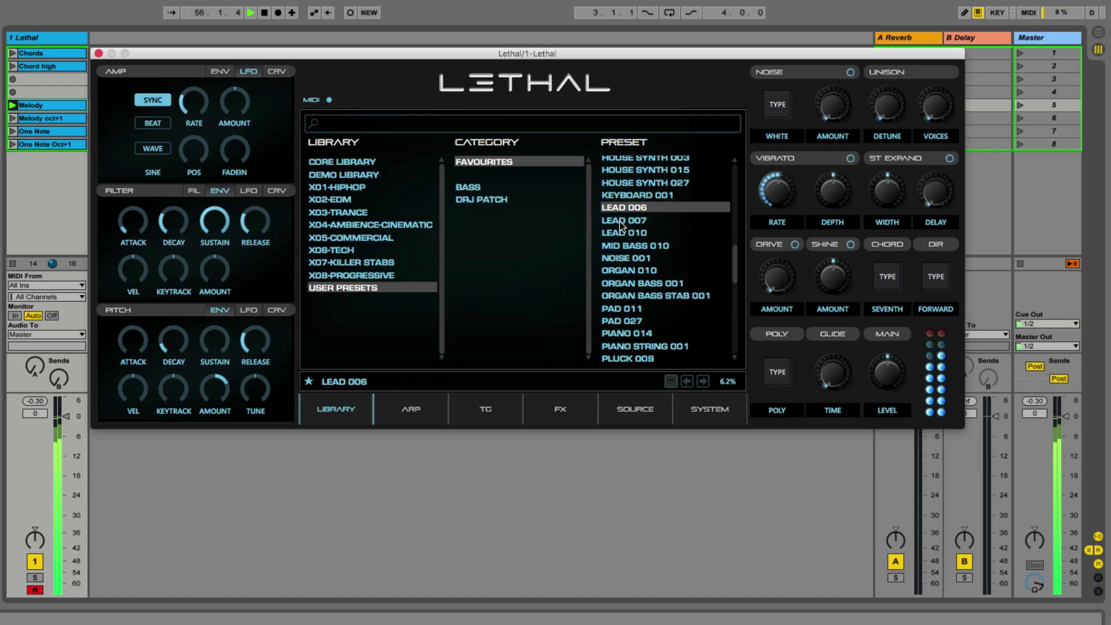
{"action": "left_click", "coordinate": [621, 223]}
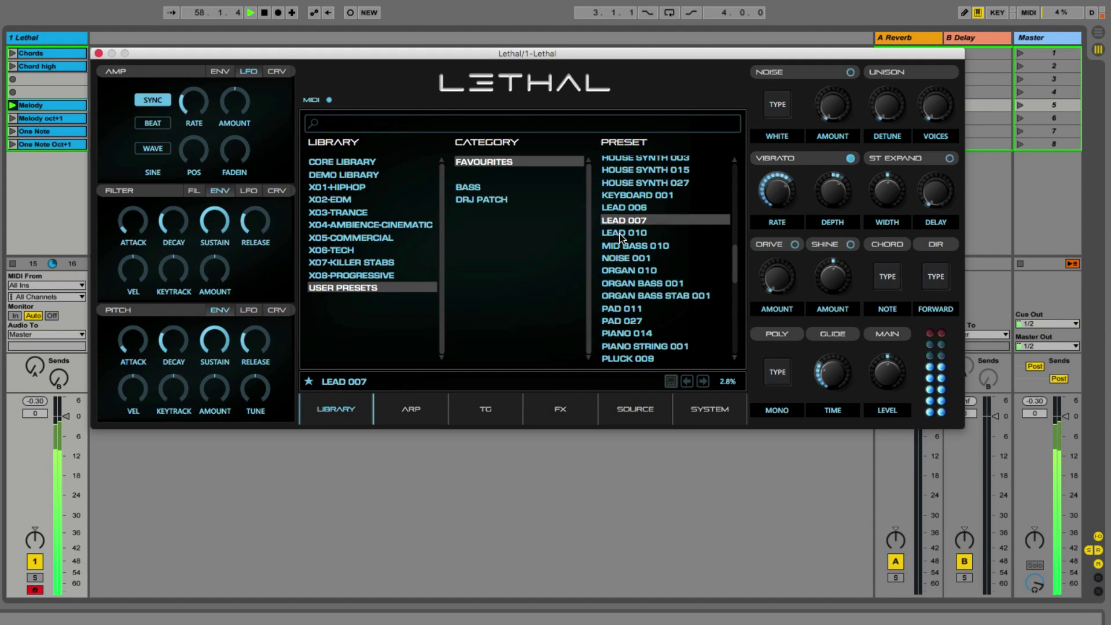
{"action": "left_click", "coordinate": [620, 234]}
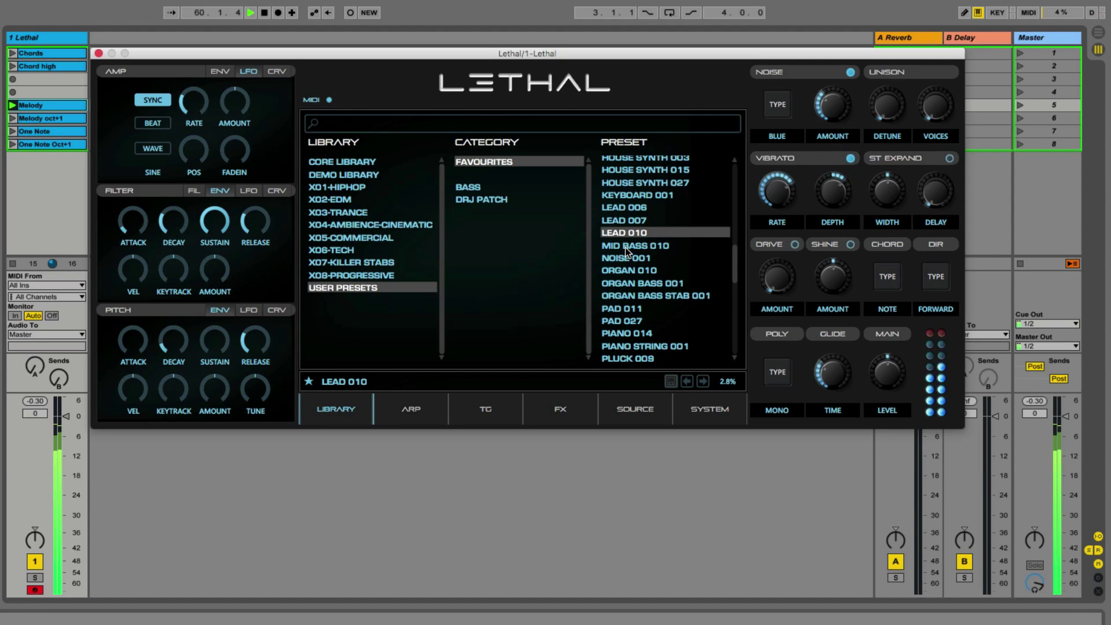
Audition the favourites Mid Bass 010, Noise 001 and Organ 010, restarting playback of the Melody clip for Organ 010
{"action": "left_click", "coordinate": [624, 247]}
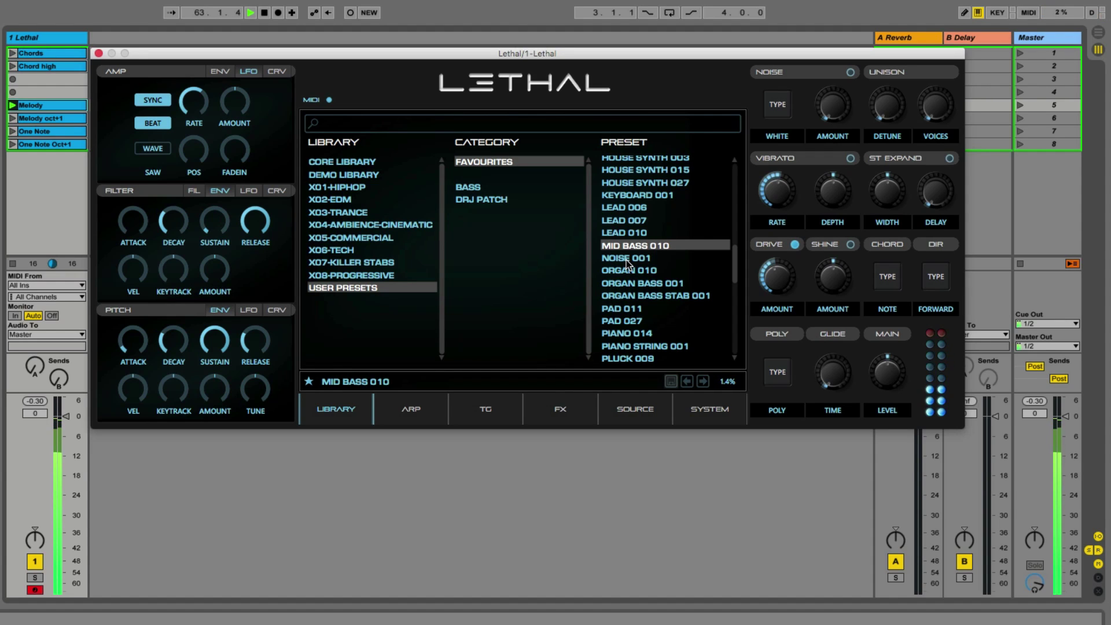
{"action": "left_click", "coordinate": [626, 259]}
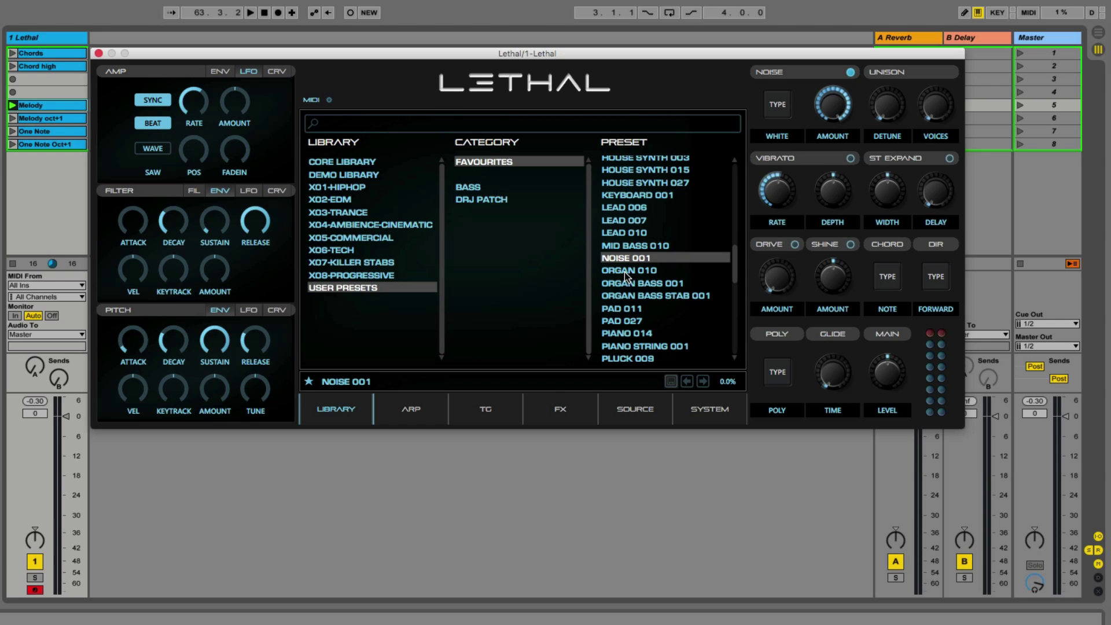
{"action": "left_click", "coordinate": [623, 270]}
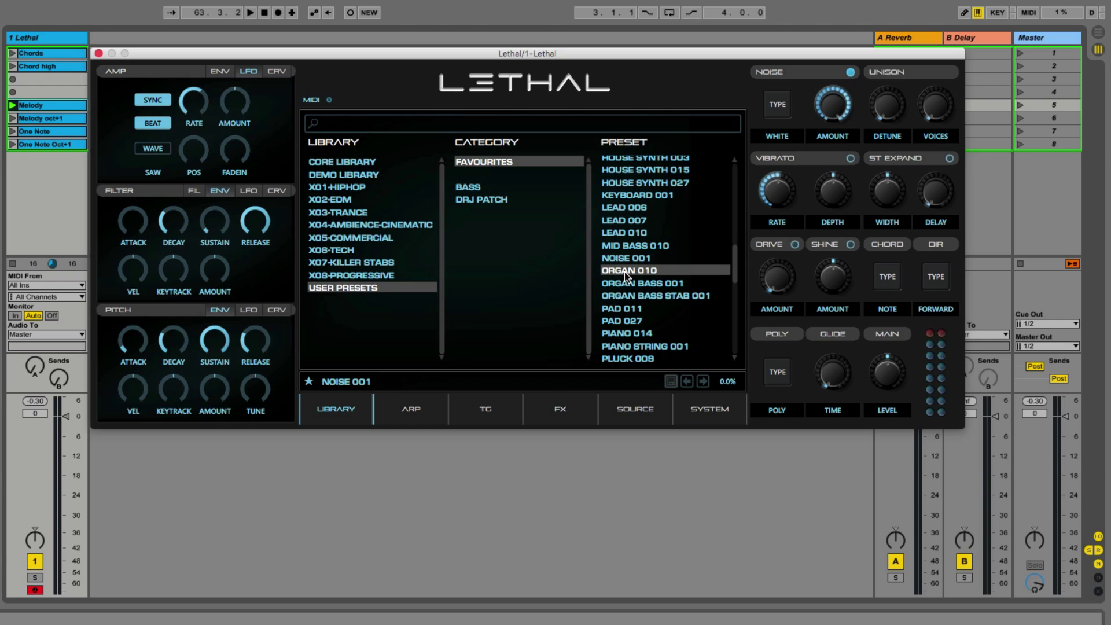
{"action": "left_click", "coordinate": [12, 106]}
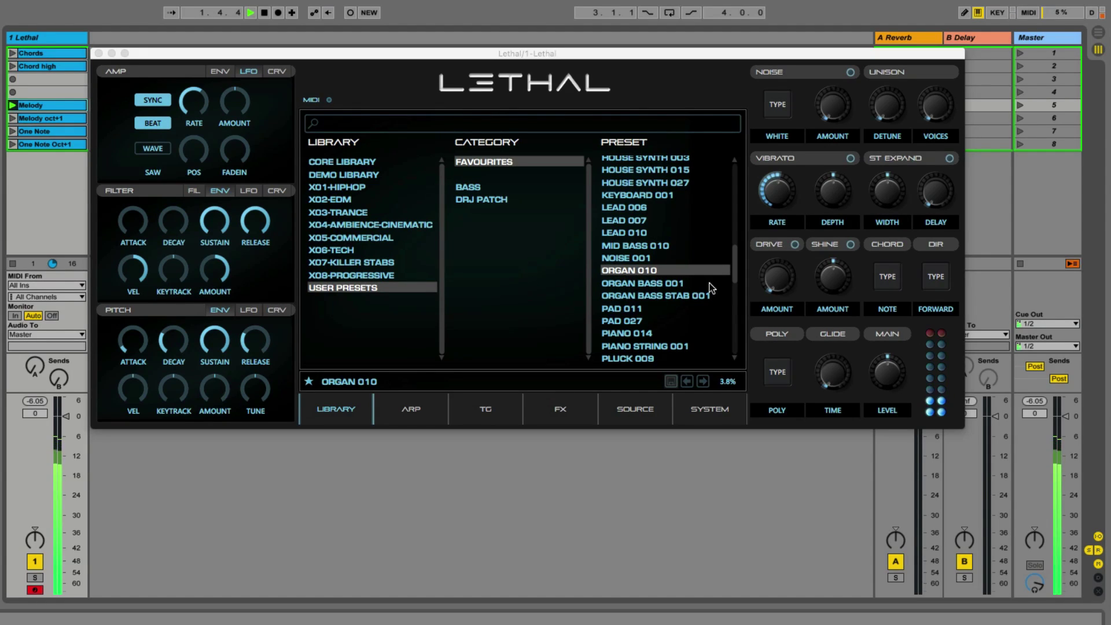
Audition the favourites Organ Bass 001 and Organ Bass Stab 001 with the Melody clip playing
{"action": "left_click_drag", "start_coordinate": [734, 267], "coordinate": [736, 283]}
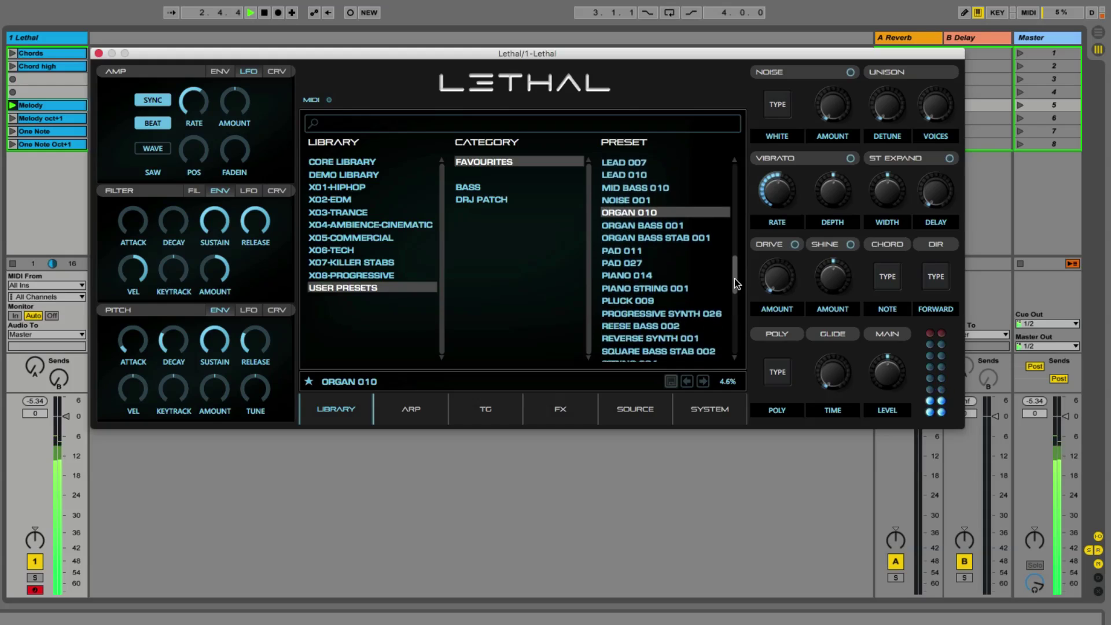
{"action": "left_click", "coordinate": [625, 200]}
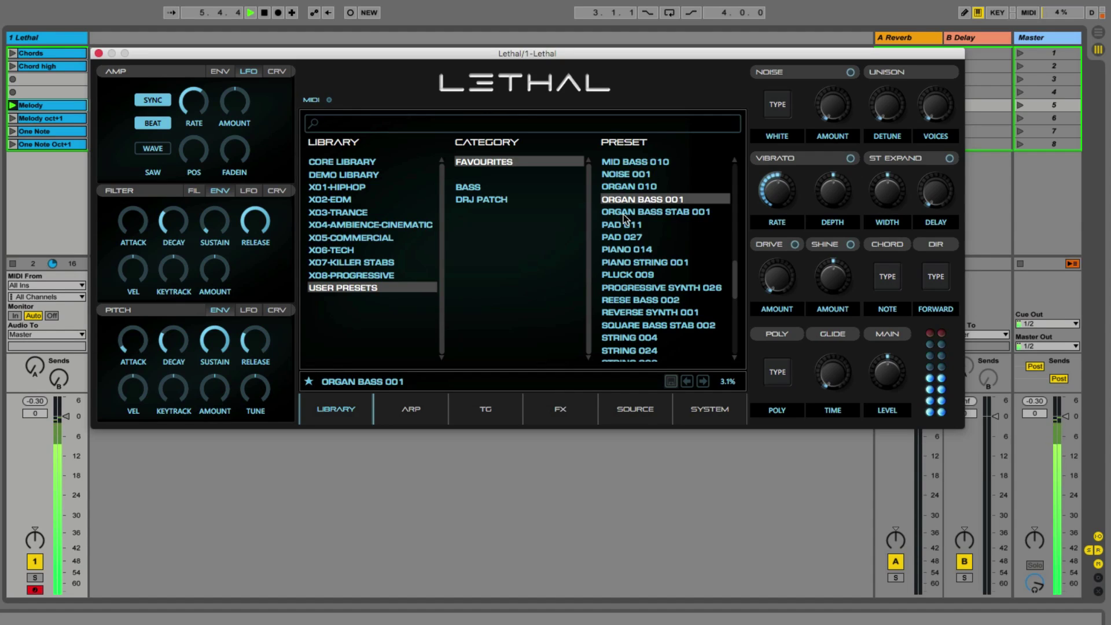
{"action": "left_click", "coordinate": [623, 211]}
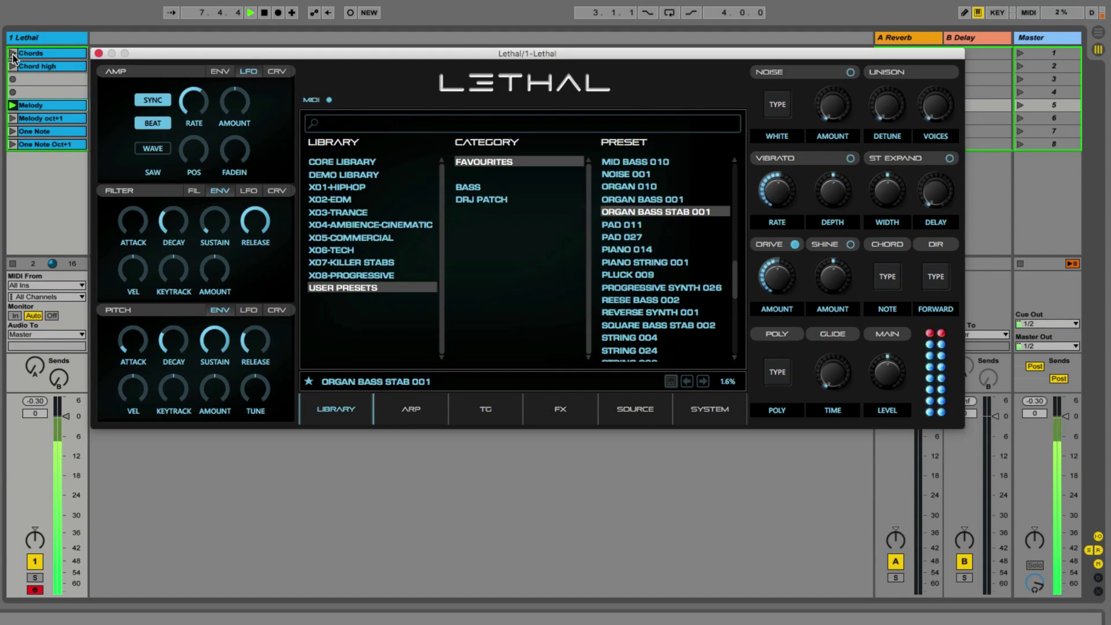
Audition the favourites Pad 011, Pad 027, Piano 014 and Piano String 001 with the Chords clip playing
{"action": "left_click", "coordinate": [612, 224]}
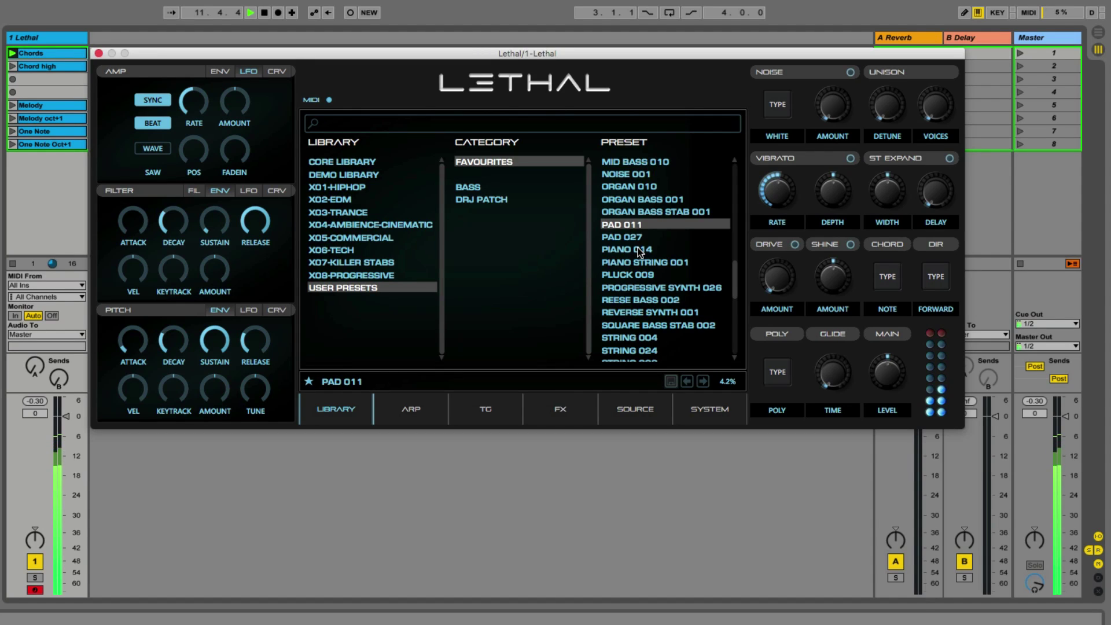
{"action": "key", "text": "Down"}
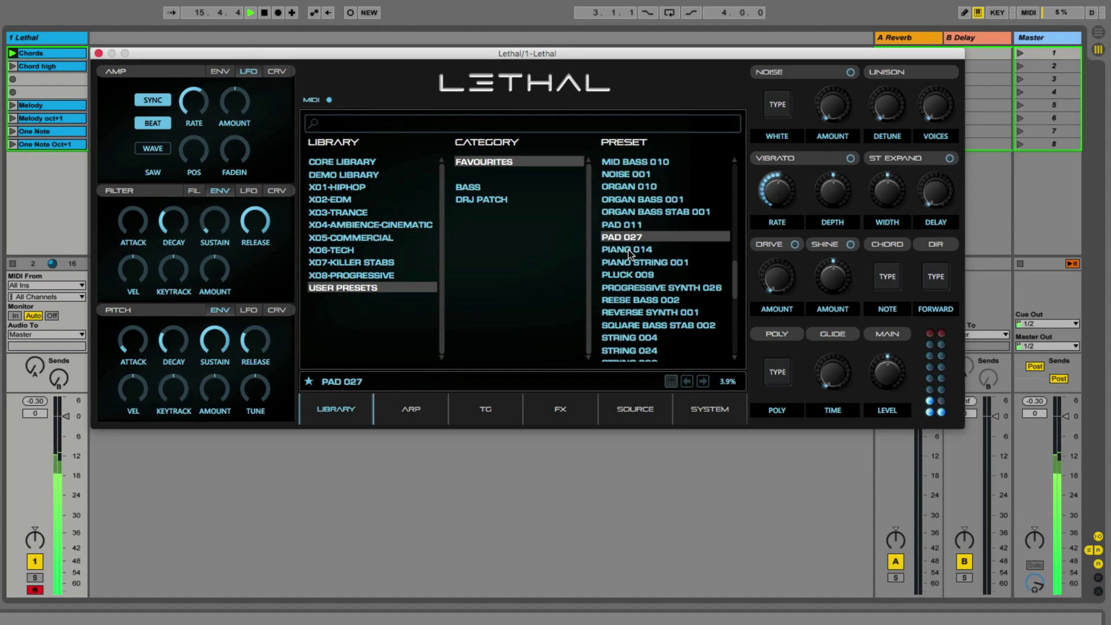
{"action": "left_click", "coordinate": [629, 252]}
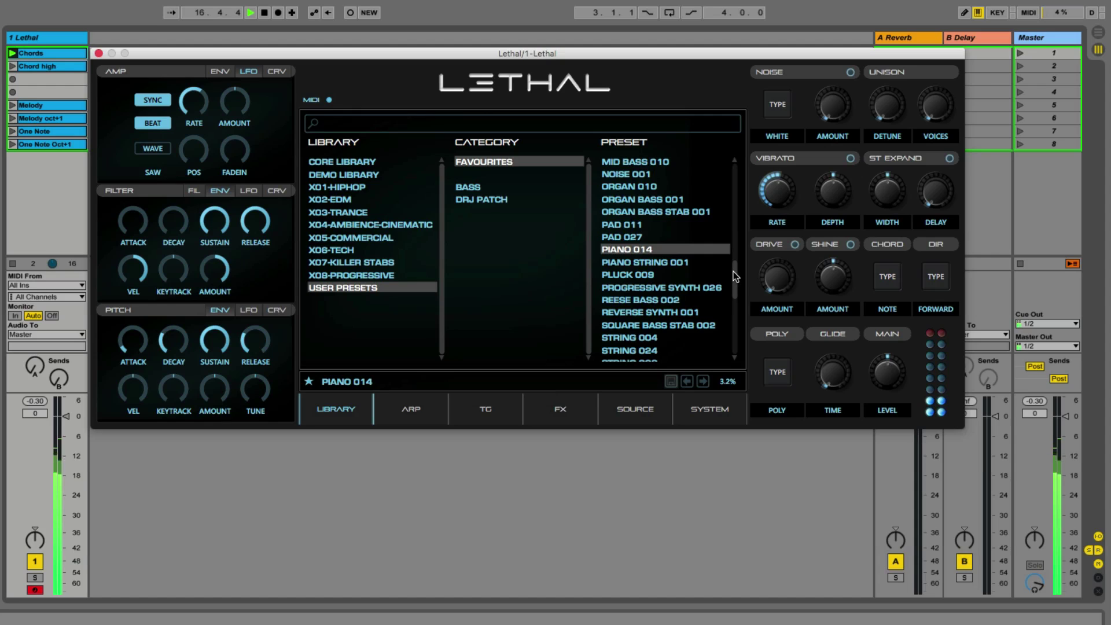
{"action": "left_click_drag", "start_coordinate": [735, 270], "coordinate": [734, 282]}
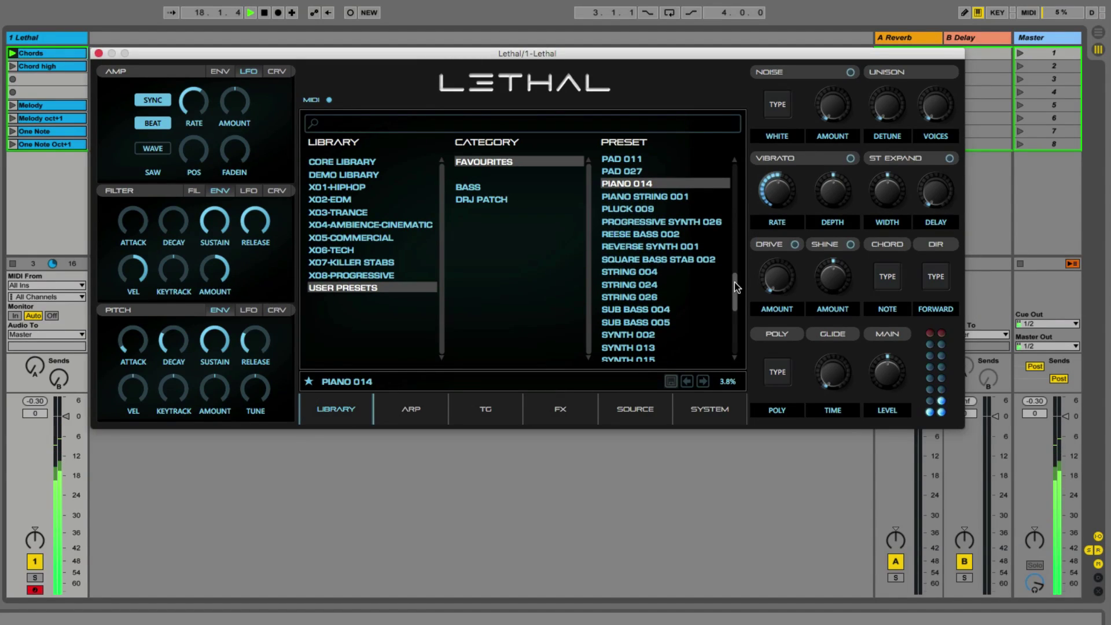
{"action": "left_click", "coordinate": [637, 196]}
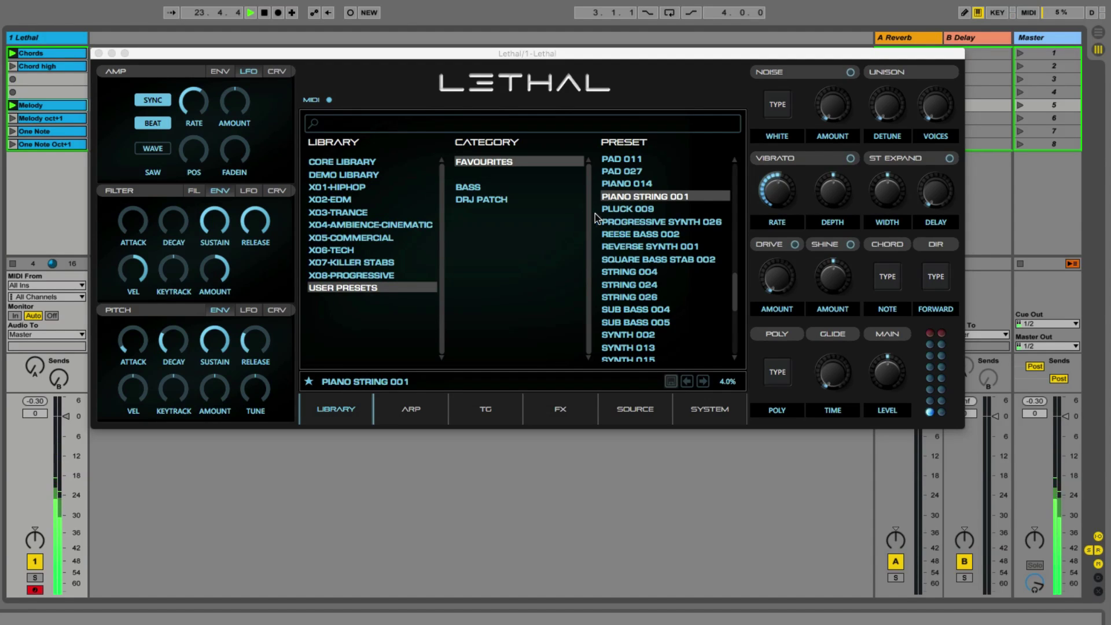
Audition the favourites Pluck 009, Progressive Synth 026 and Reese Bass 002 with the Melody clip, stopping playback on Reese Bass 002
{"action": "left_click", "coordinate": [624, 210]}
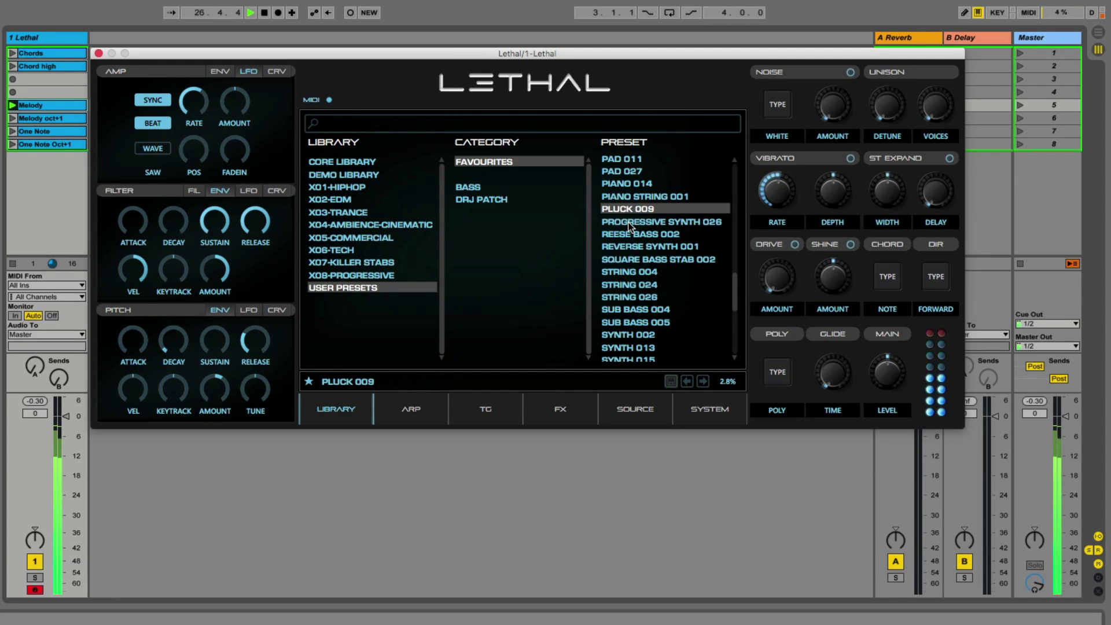
{"action": "left_click", "coordinate": [630, 226]}
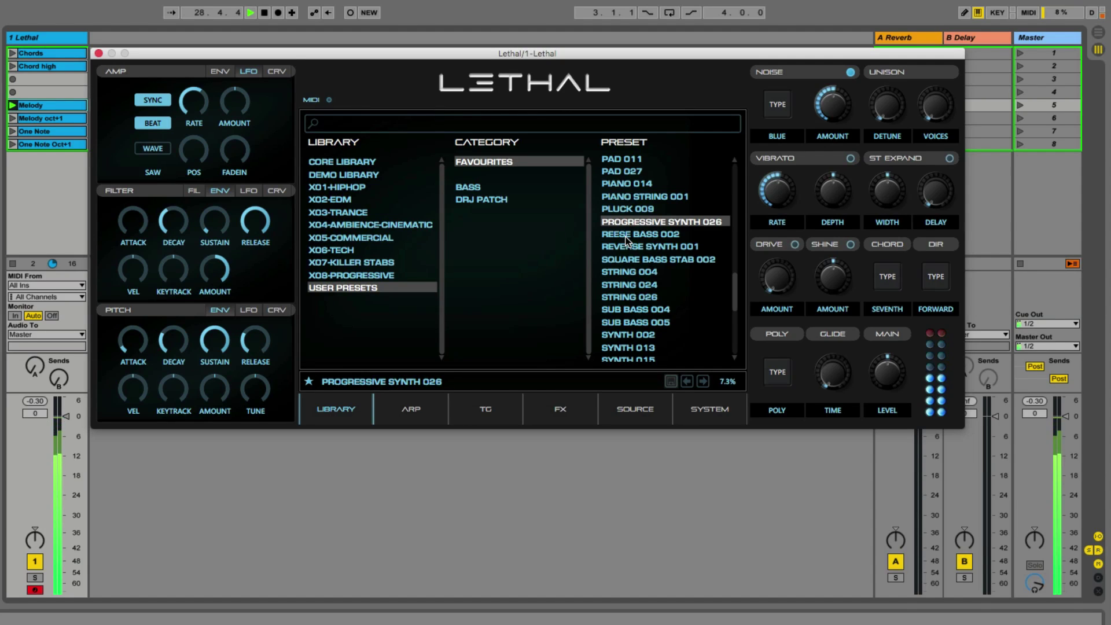
{"action": "left_click", "coordinate": [626, 234]}
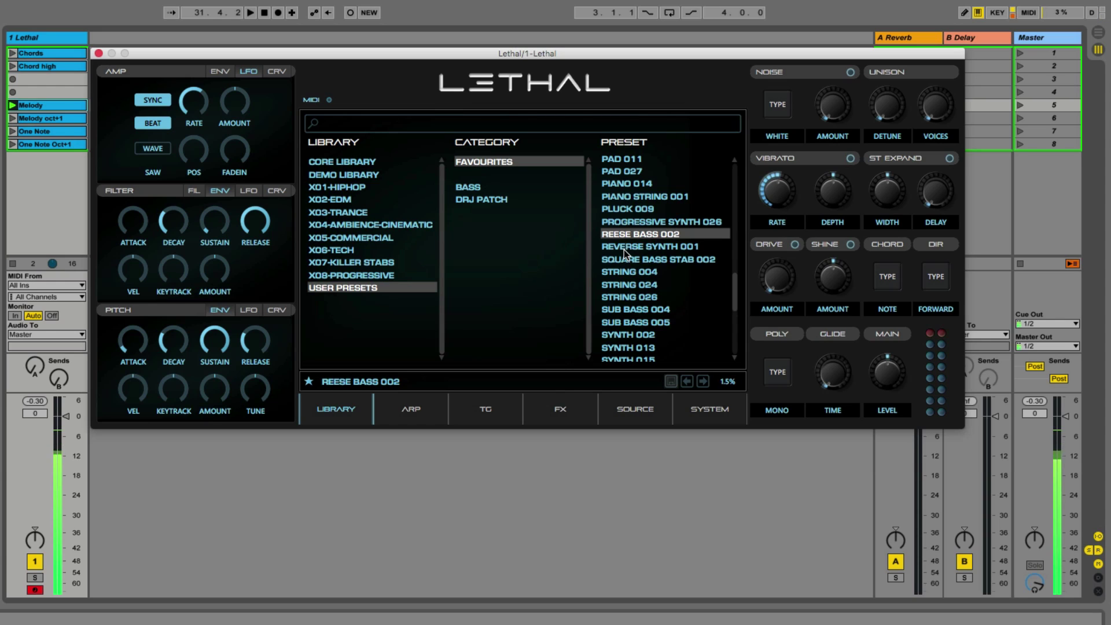
Audition the favourites Reverse Synth 001 and Square Bass Stab 002, restarting the Melody clip for Square Bass Stab 002
{"action": "left_click", "coordinate": [623, 247]}
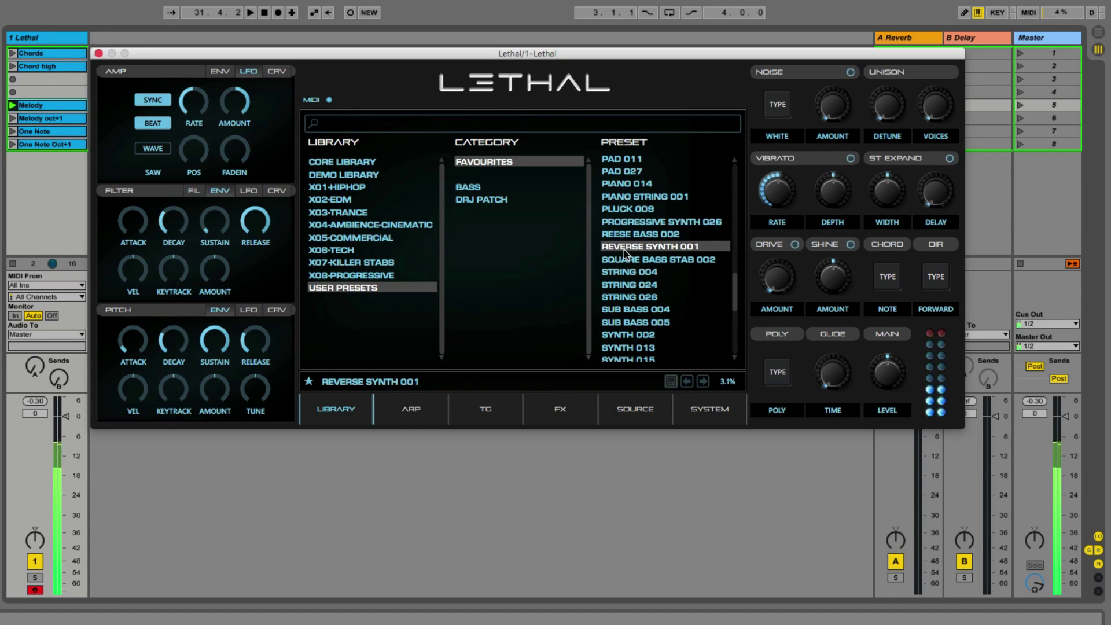
{"action": "left_click", "coordinate": [624, 263]}
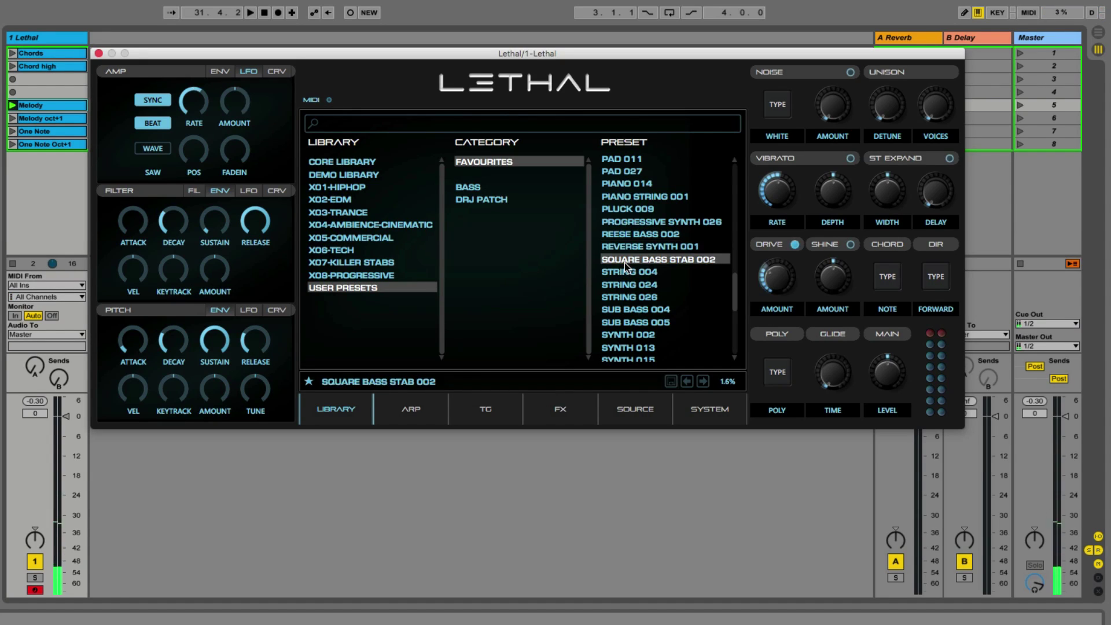
{"action": "left_click", "coordinate": [12, 106]}
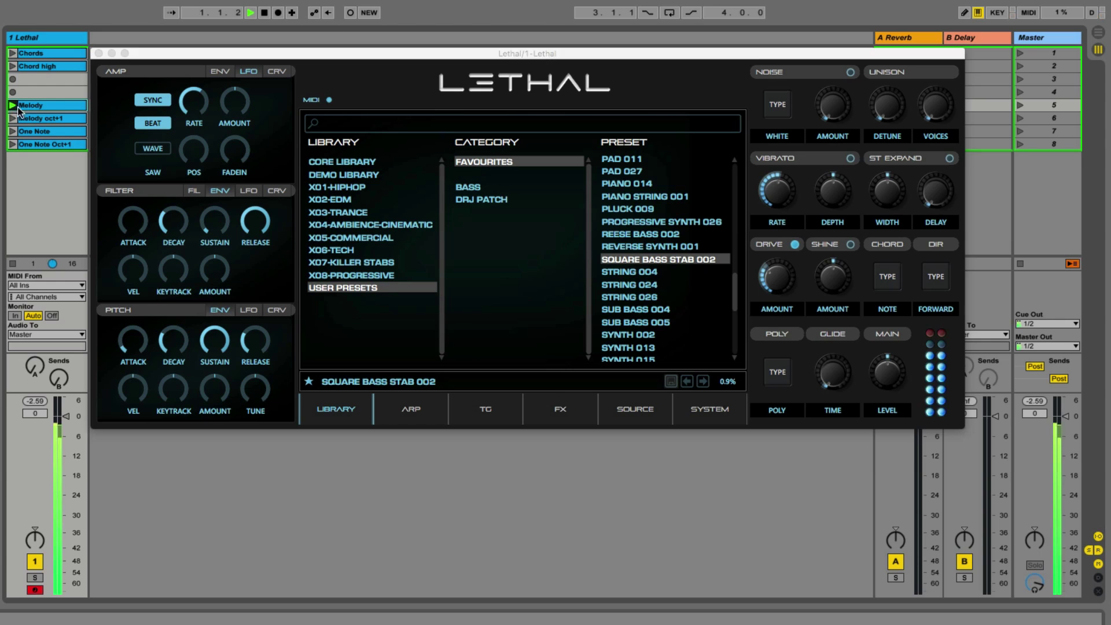
Audition the favourites String 004, String 024 and String 026, switching from the Melody clip to the Chords clip
{"action": "left_click", "coordinate": [626, 272]}
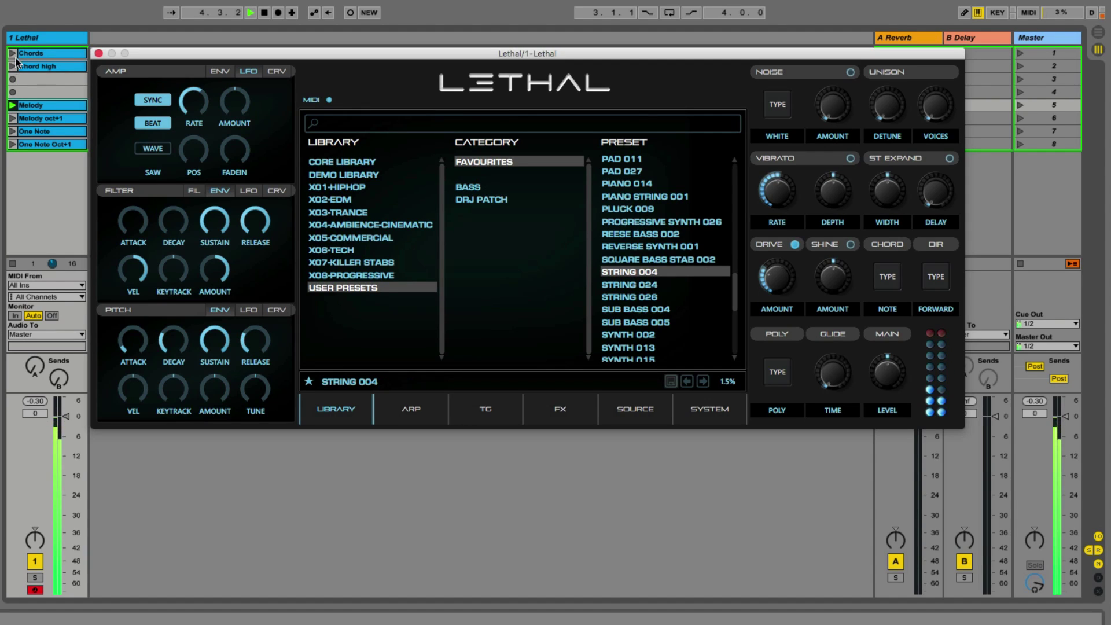
{"action": "left_click", "coordinate": [625, 285]}
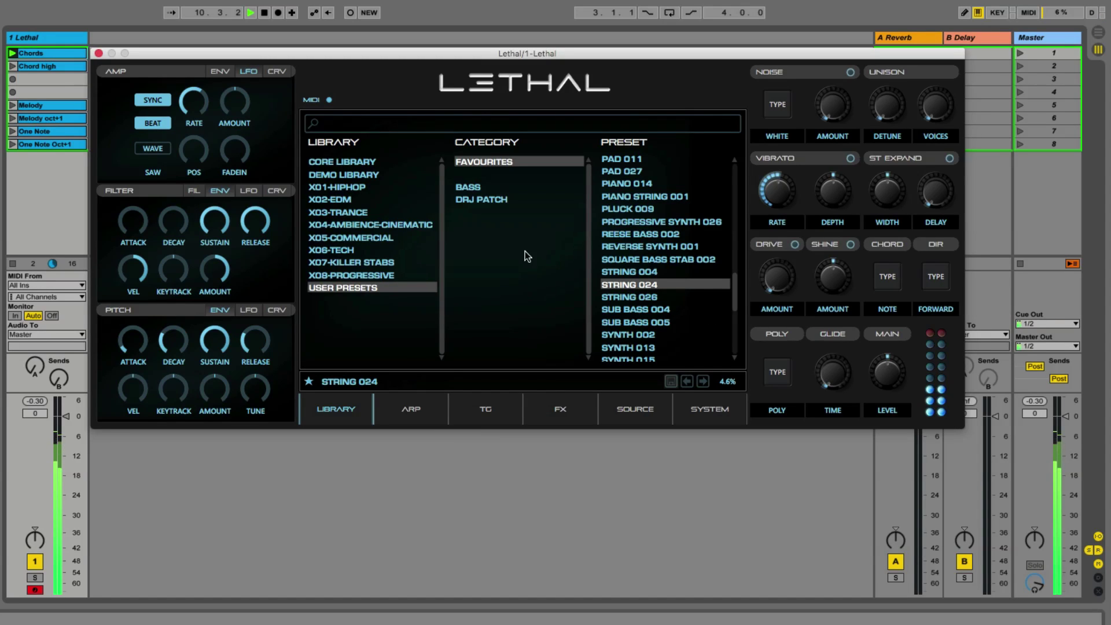
{"action": "left_click", "coordinate": [629, 297]}
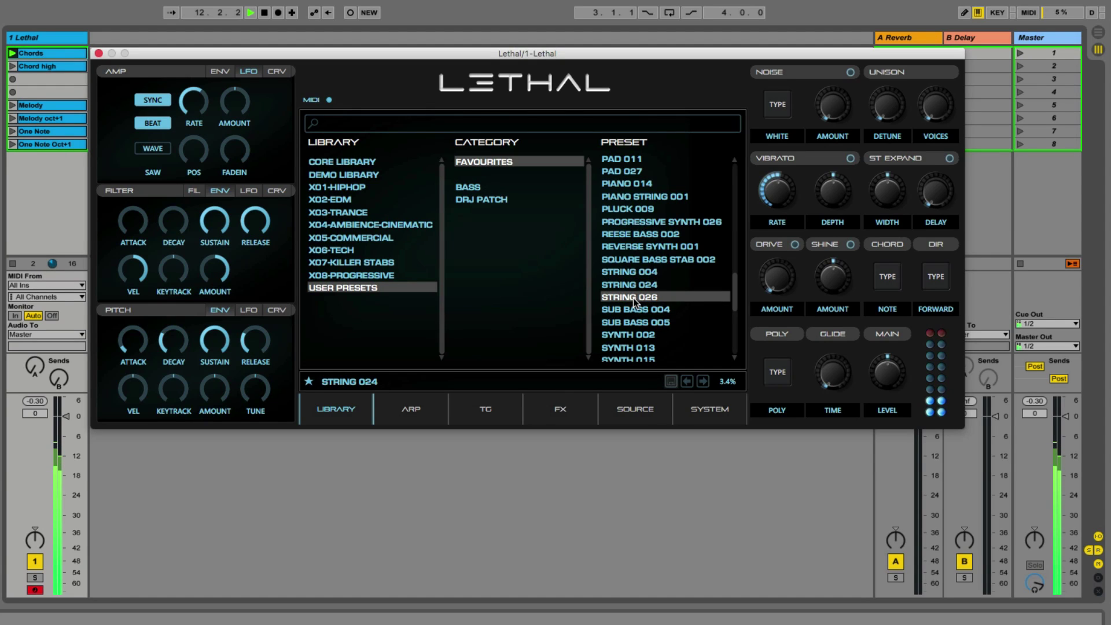
Audition the favourites Sub Bass 004 and Sub Bass 005 with the Chords clip playing
{"action": "left_click_drag", "start_coordinate": [735, 297], "coordinate": [735, 313]}
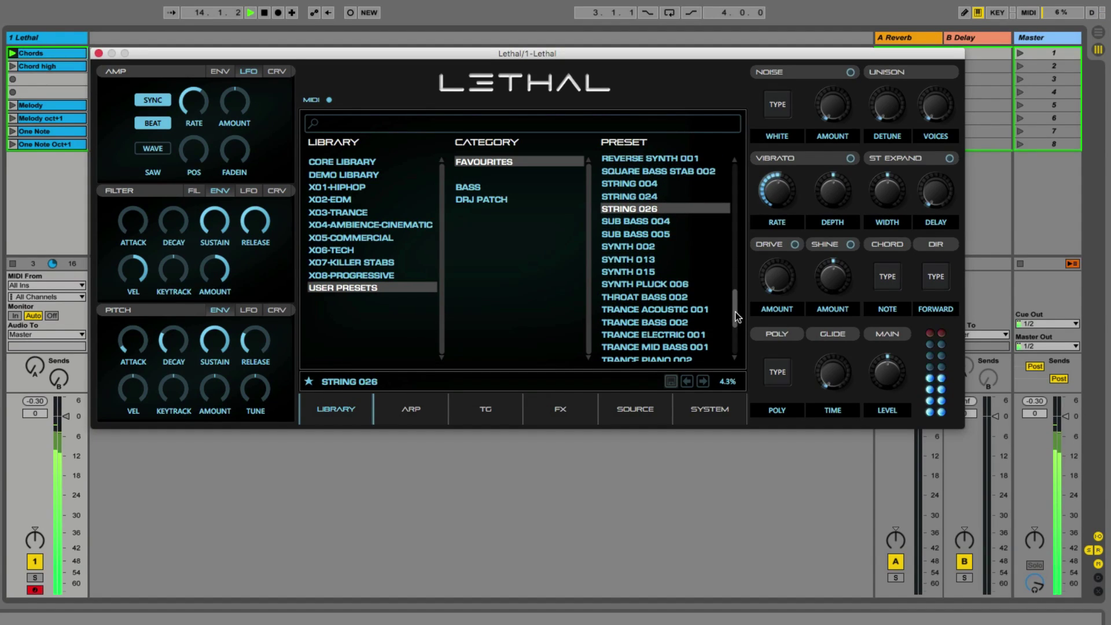
{"action": "left_click", "coordinate": [617, 222]}
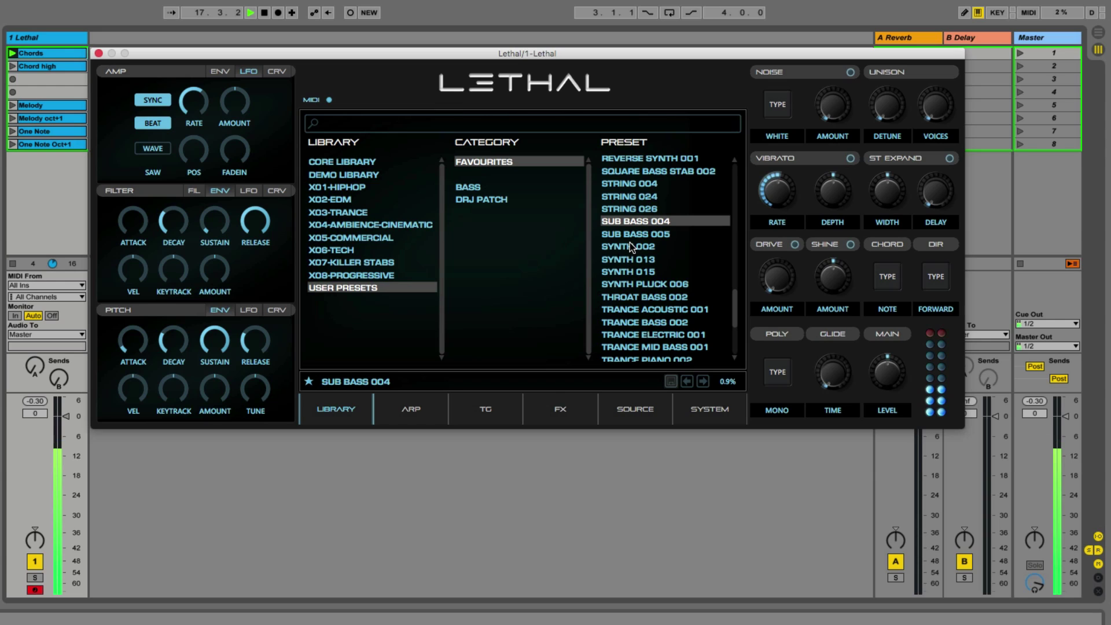
{"action": "left_click", "coordinate": [632, 236]}
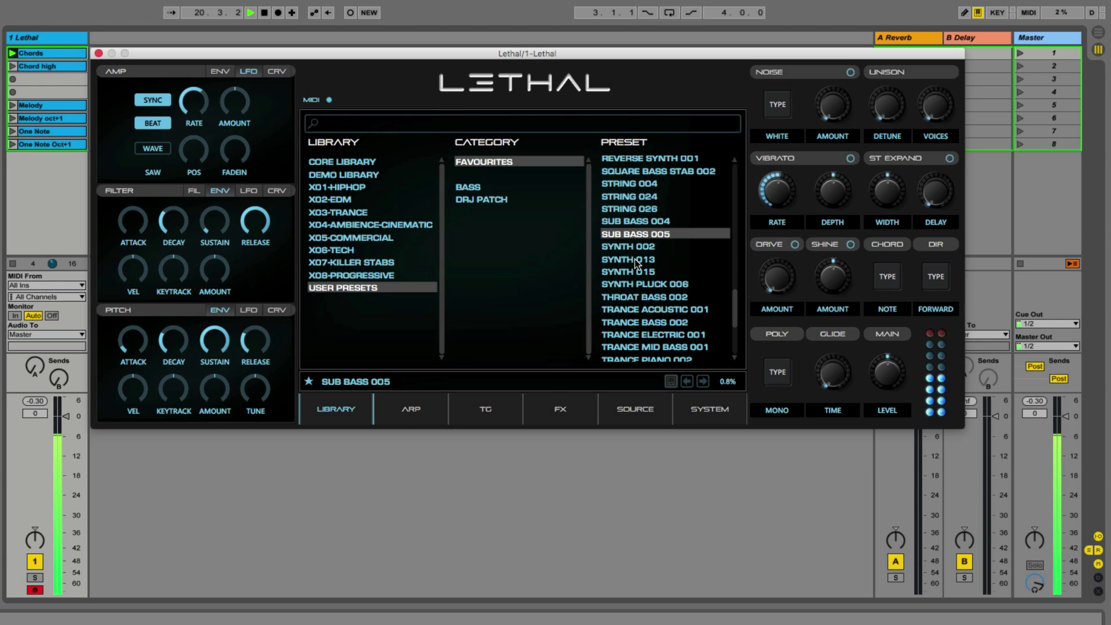
Audition the favourites Synth 002, Synth 013 and Synth 015, launching the Melody clip during Synth 002
{"action": "left_click", "coordinate": [623, 247]}
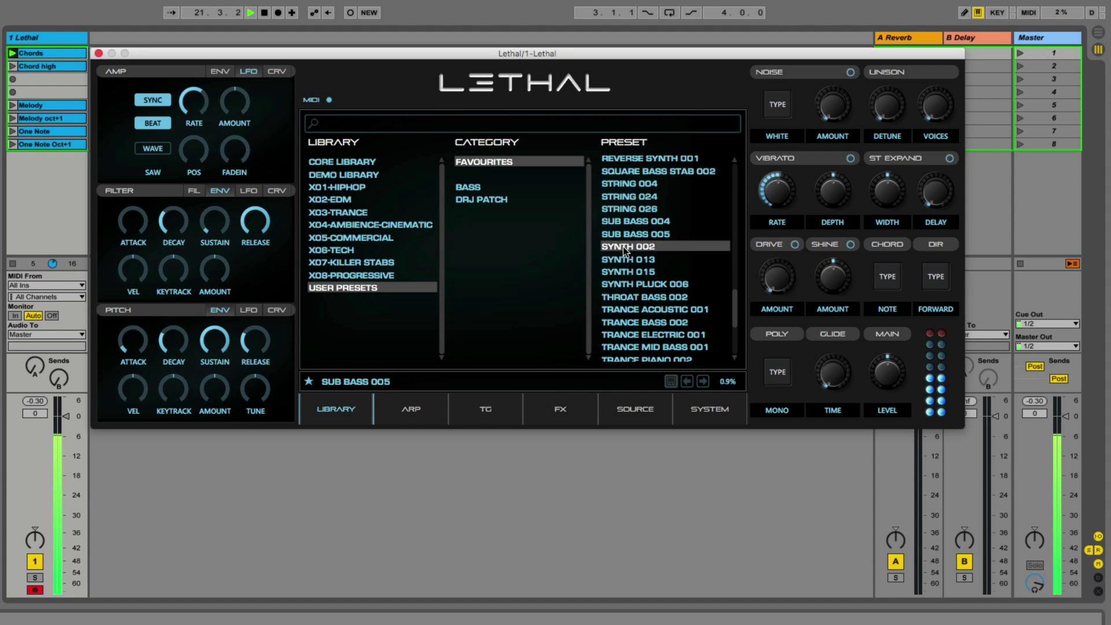
{"action": "left_click", "coordinate": [12, 105]}
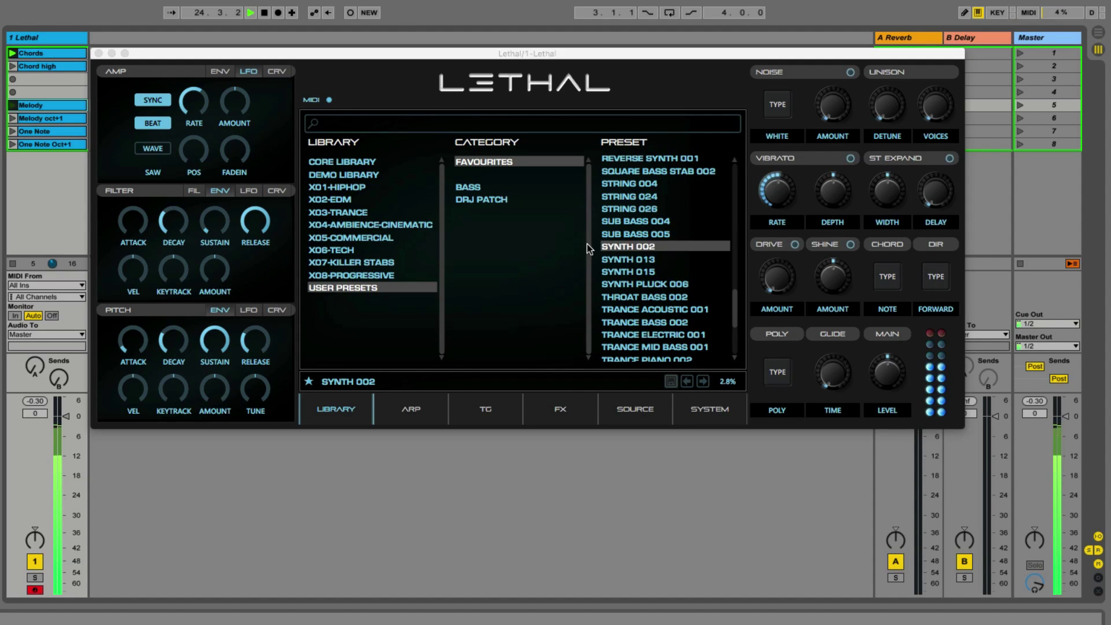
{"action": "left_click", "coordinate": [626, 261]}
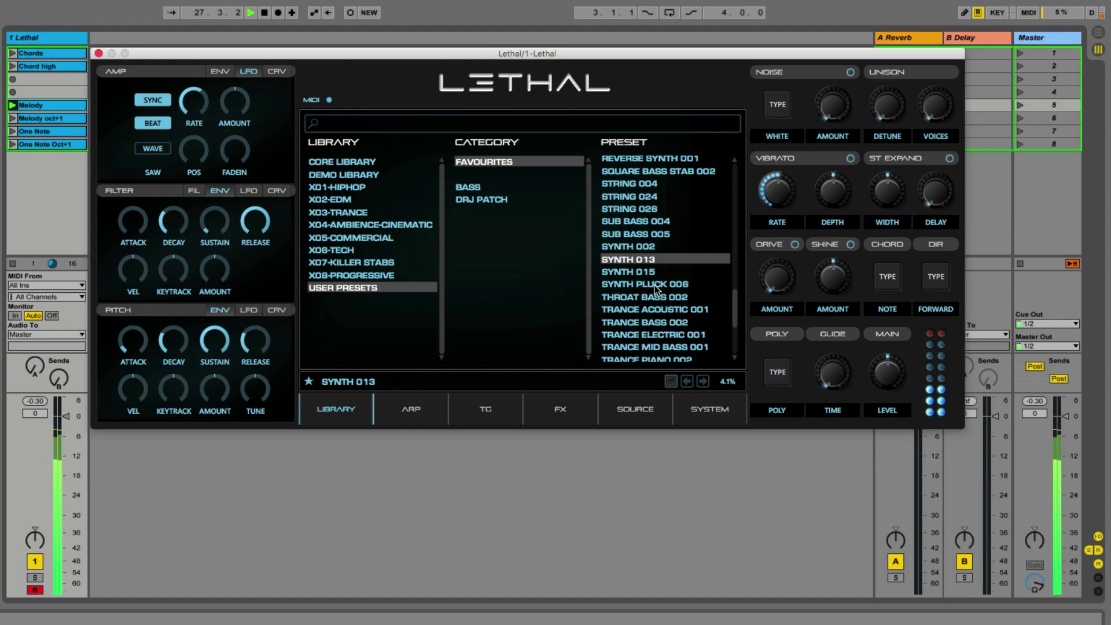
{"action": "left_click", "coordinate": [625, 273]}
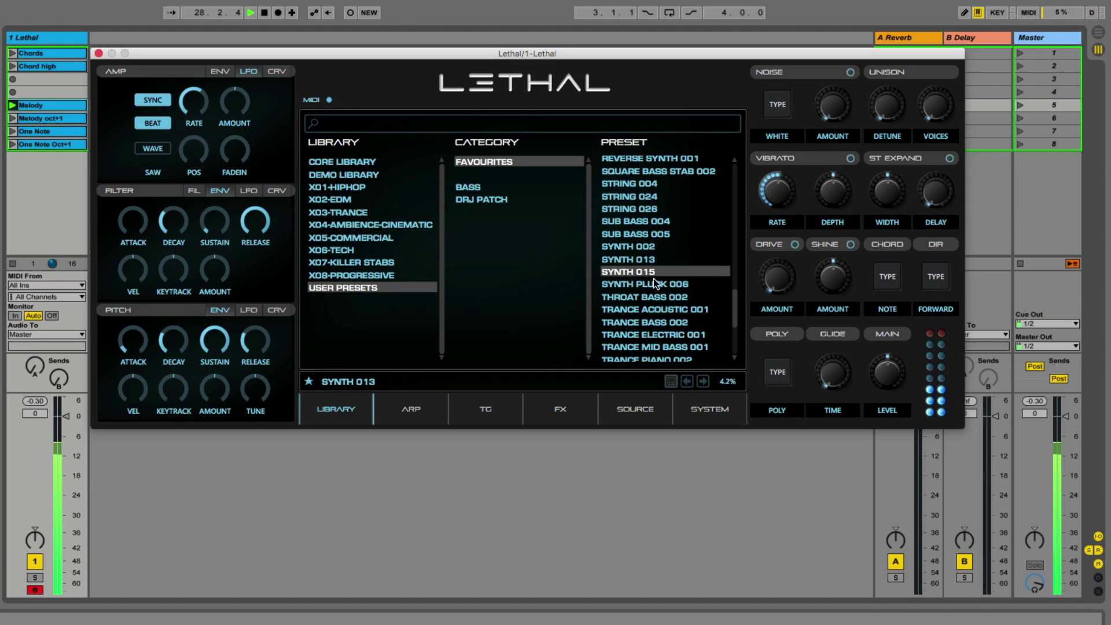
Audition the favourites Synth Pluck 006 and Throat Bass 002 with the Melody clip playing
{"action": "left_click_drag", "start_coordinate": [734, 304], "coordinate": [734, 320]}
{"action": "left_click", "coordinate": [615, 203]}
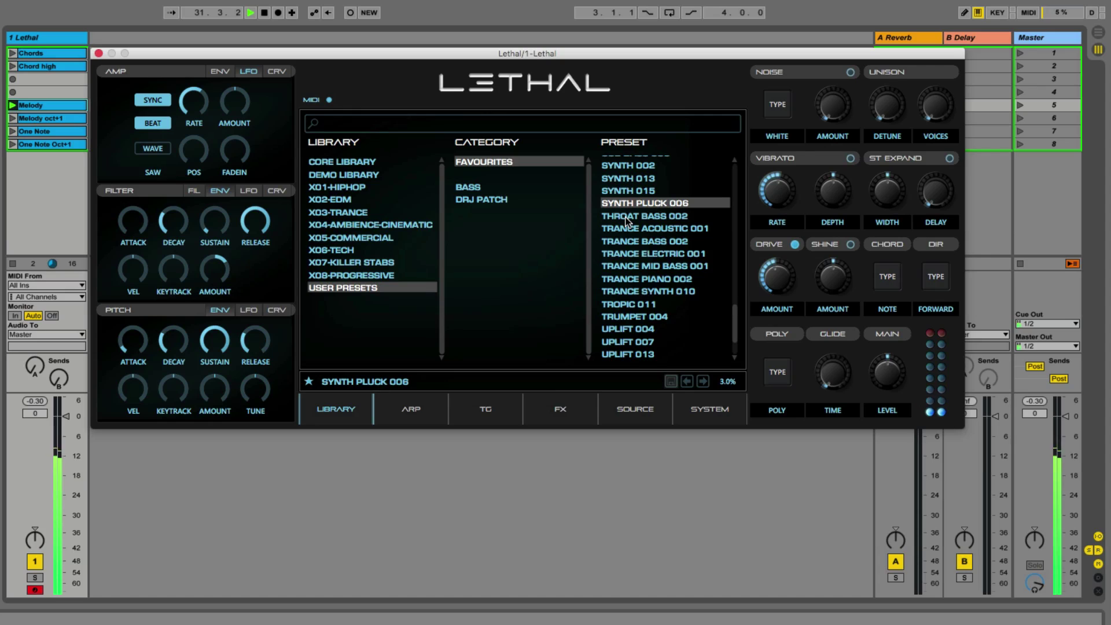
{"action": "left_click", "coordinate": [626, 217]}
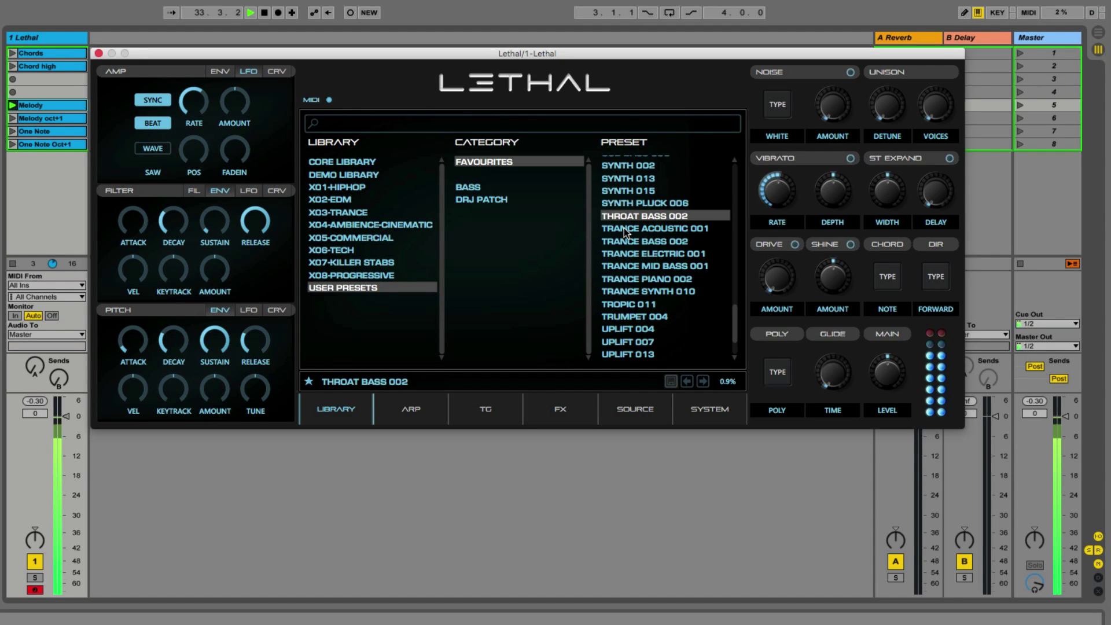
Audition the six Trance favourites from Trance Acoustic 001 through Trance Synth 010 with the Chords clip playing
{"action": "left_click", "coordinate": [624, 228]}
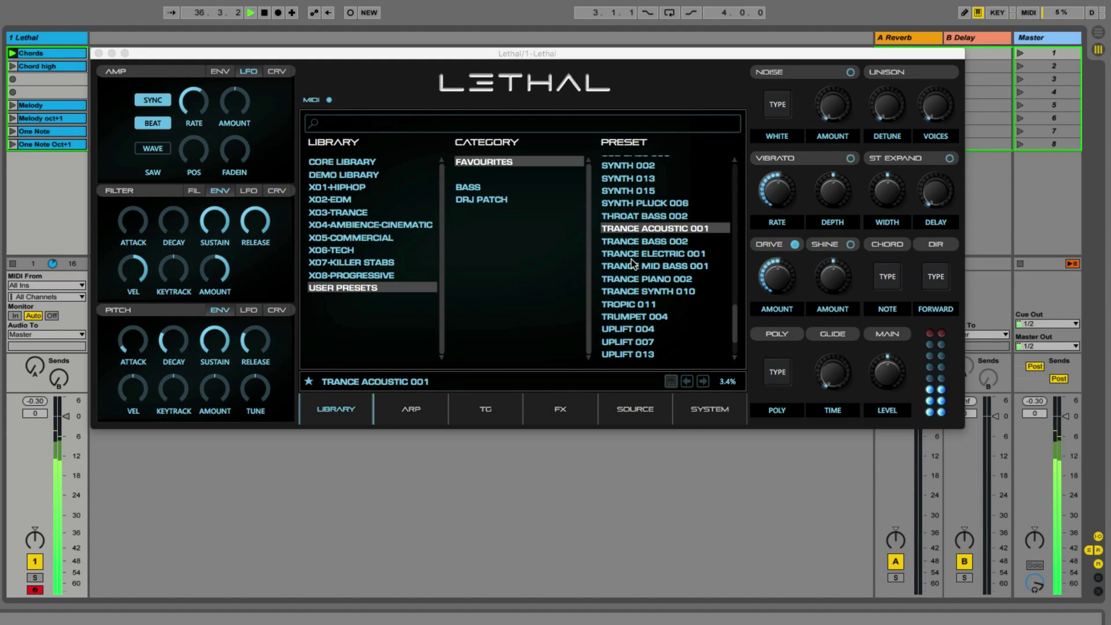
{"action": "left_click", "coordinate": [658, 243]}
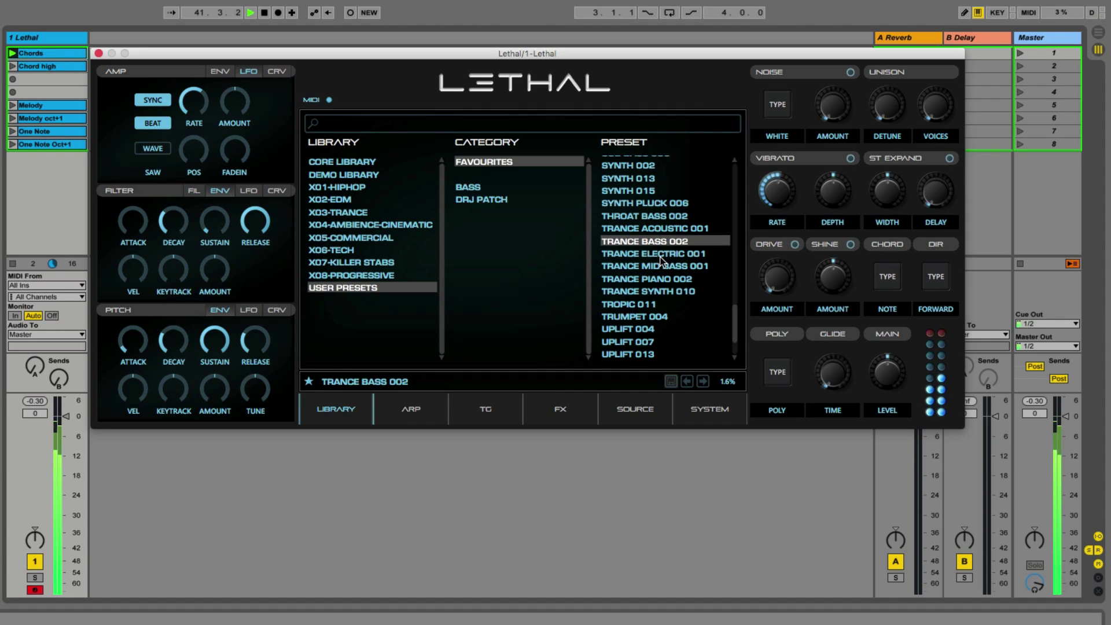
{"action": "left_click", "coordinate": [663, 254]}
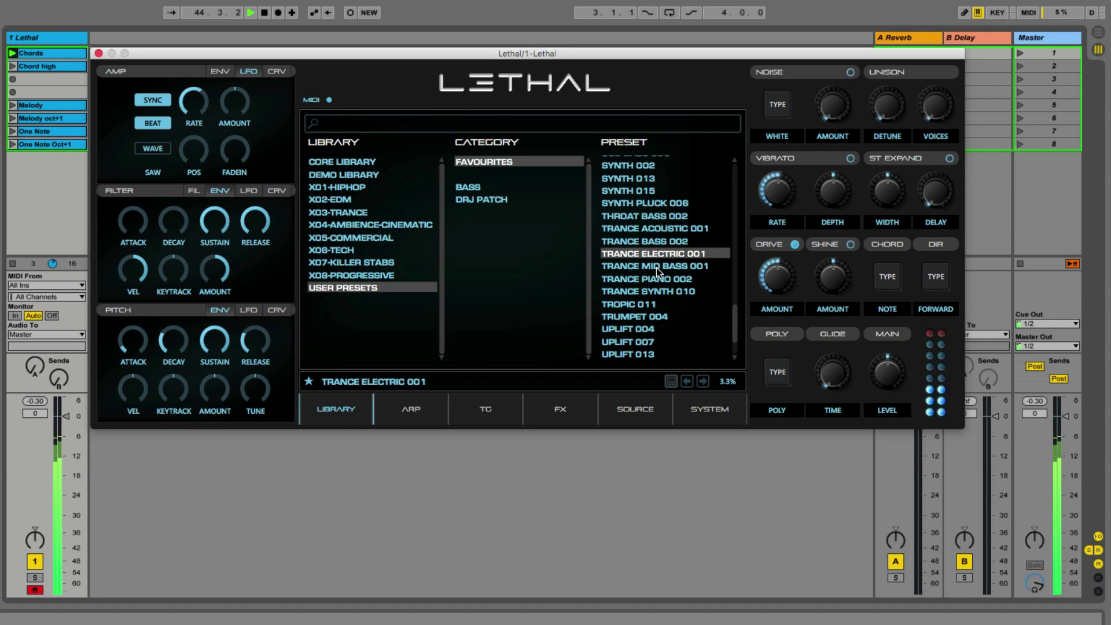
{"action": "left_click", "coordinate": [656, 267]}
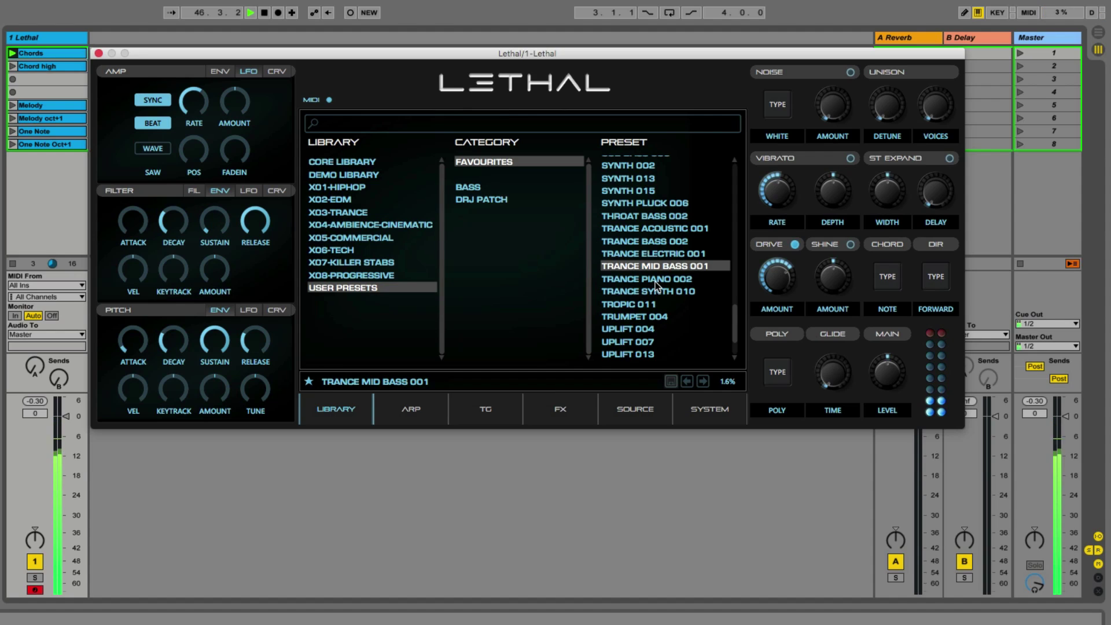
{"action": "left_click", "coordinate": [655, 281]}
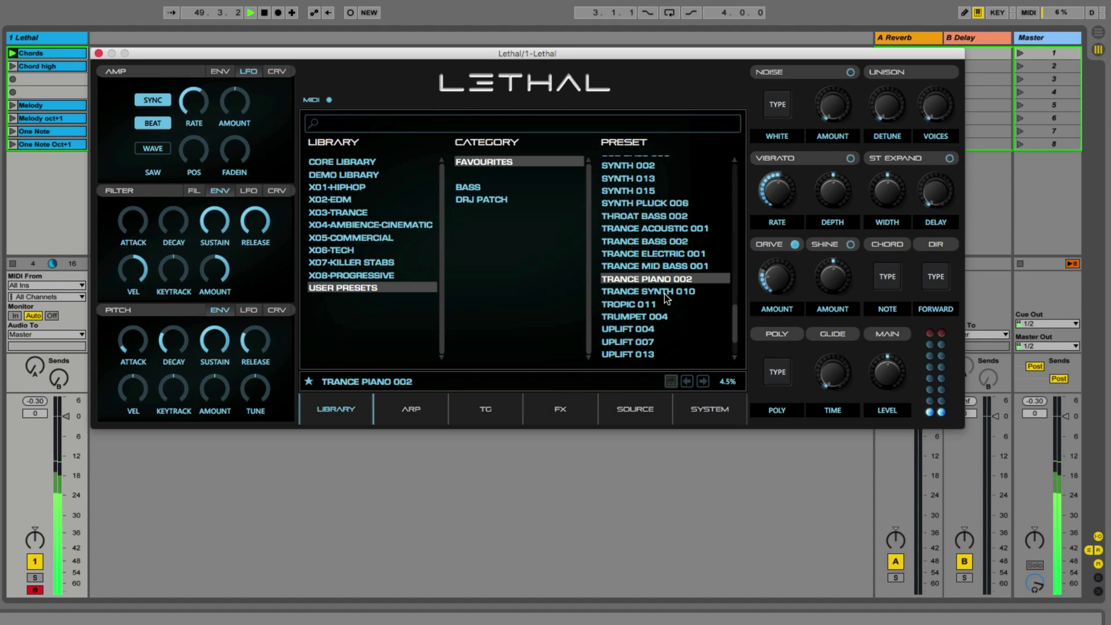
{"action": "left_click", "coordinate": [664, 291]}
Audition the favourites Tropic 011 and Trumpet 004, launching the Melody clip during Tropic 011
{"action": "scroll", "coordinate": [732, 324], "scroll_direction": "down", "scroll_amount": 3}
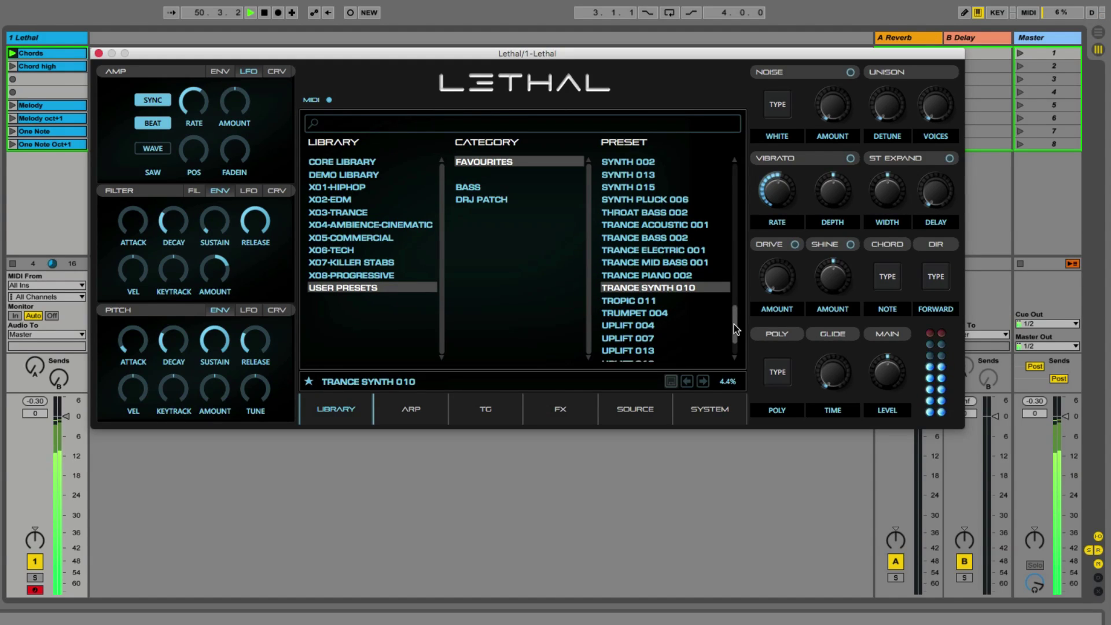
{"action": "left_click", "coordinate": [633, 245]}
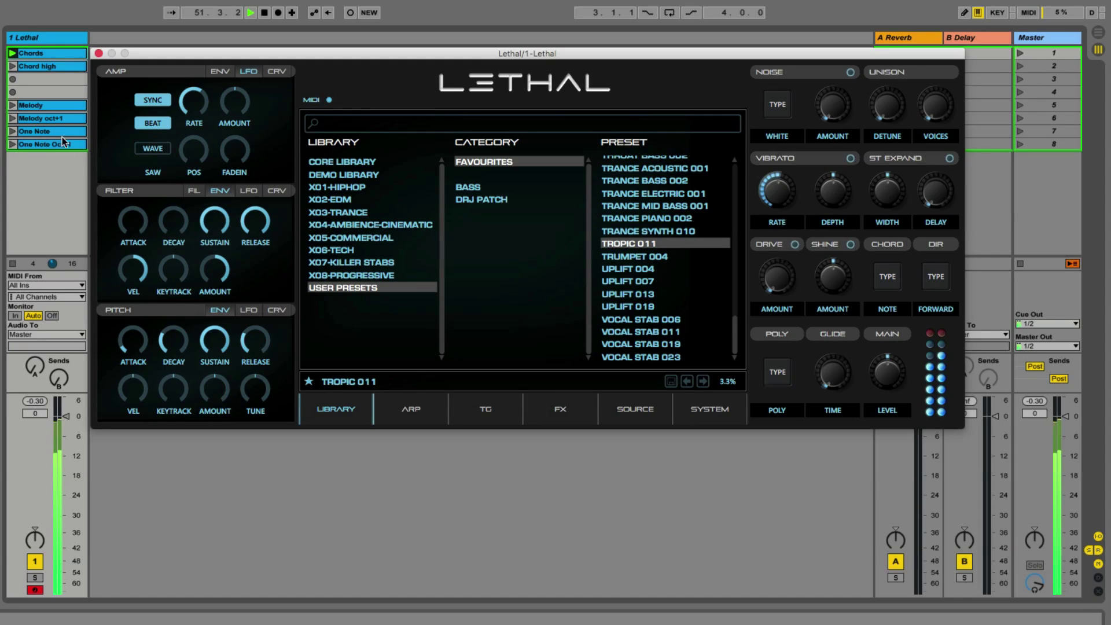
{"action": "left_click", "coordinate": [12, 105]}
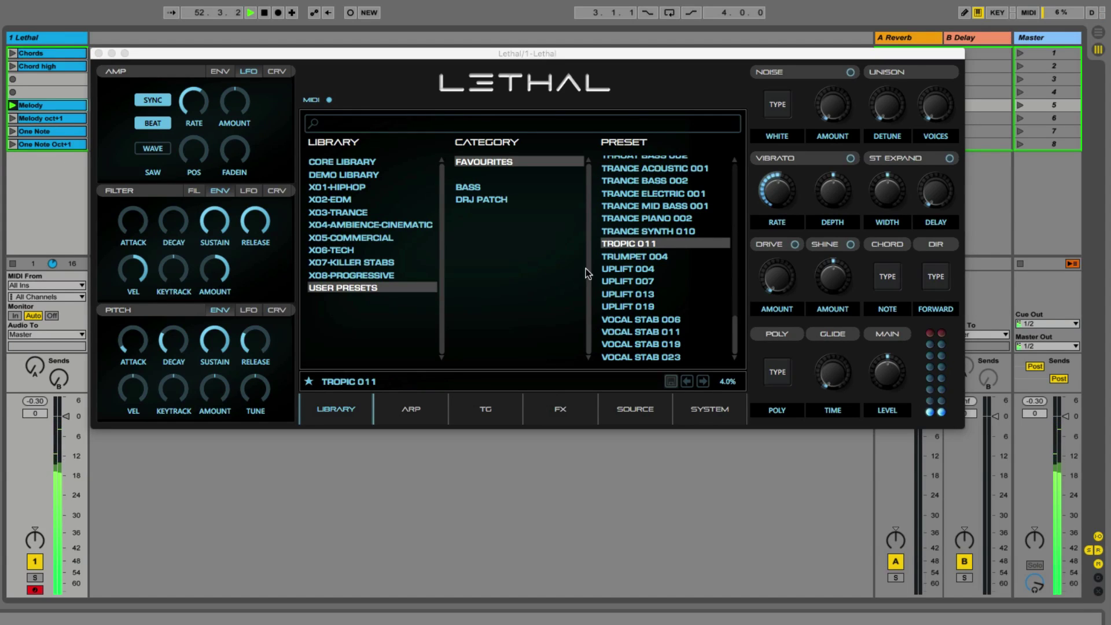
{"action": "left_click", "coordinate": [626, 258]}
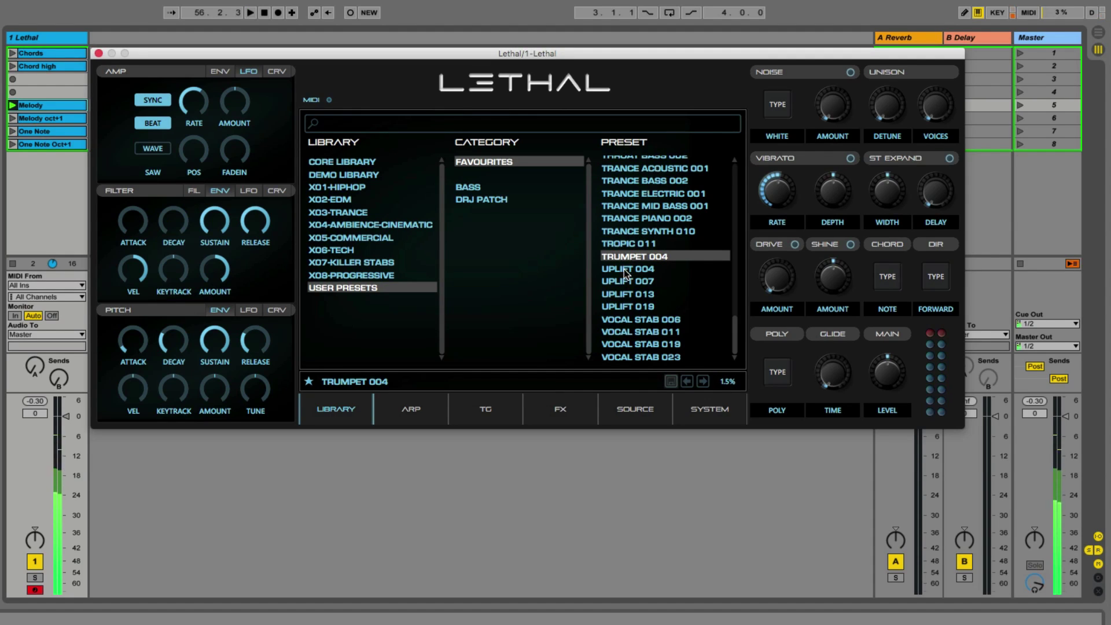
Audition the favourites Uplift 004, Uplift 007, Uplift 013 and Uplift 019 with clip playback stopped
{"action": "left_click", "coordinate": [624, 269]}
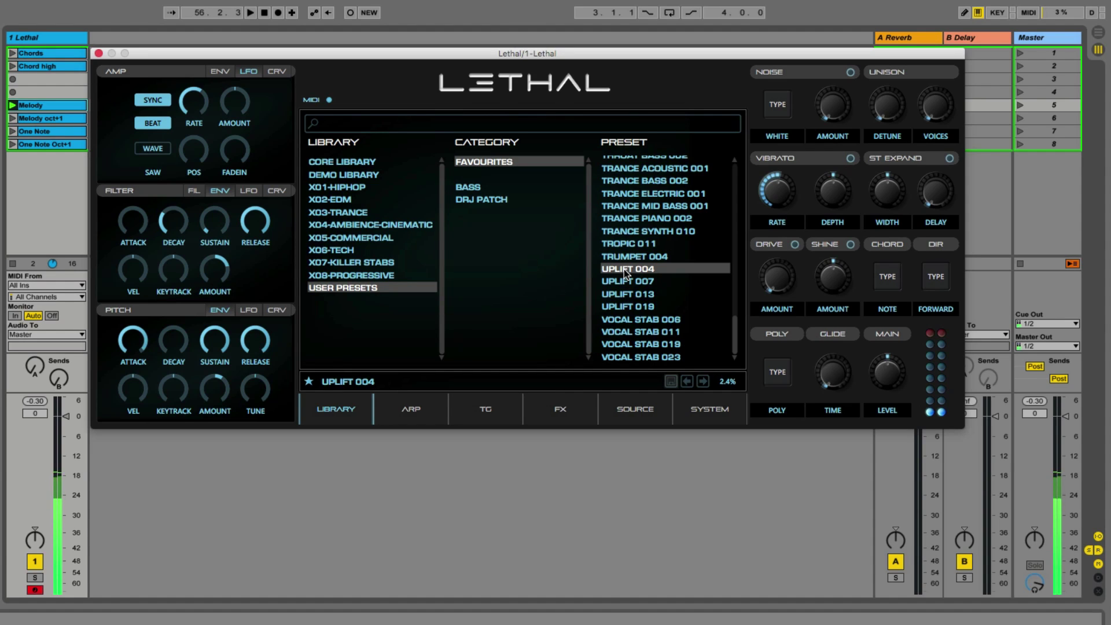
{"action": "left_click", "coordinate": [623, 280]}
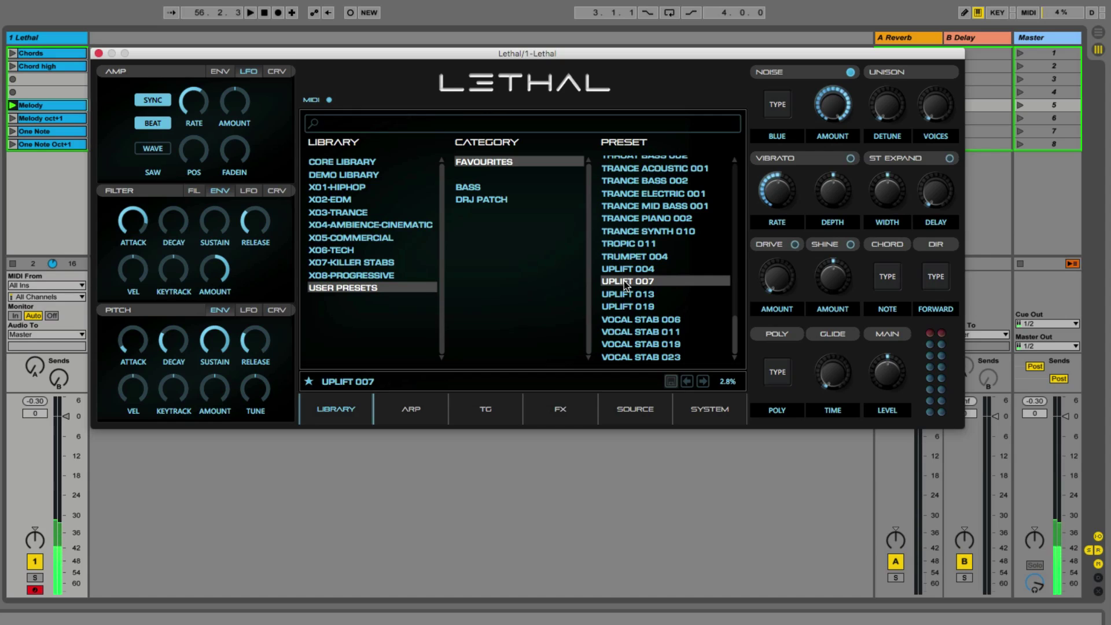
{"action": "left_click", "coordinate": [620, 295]}
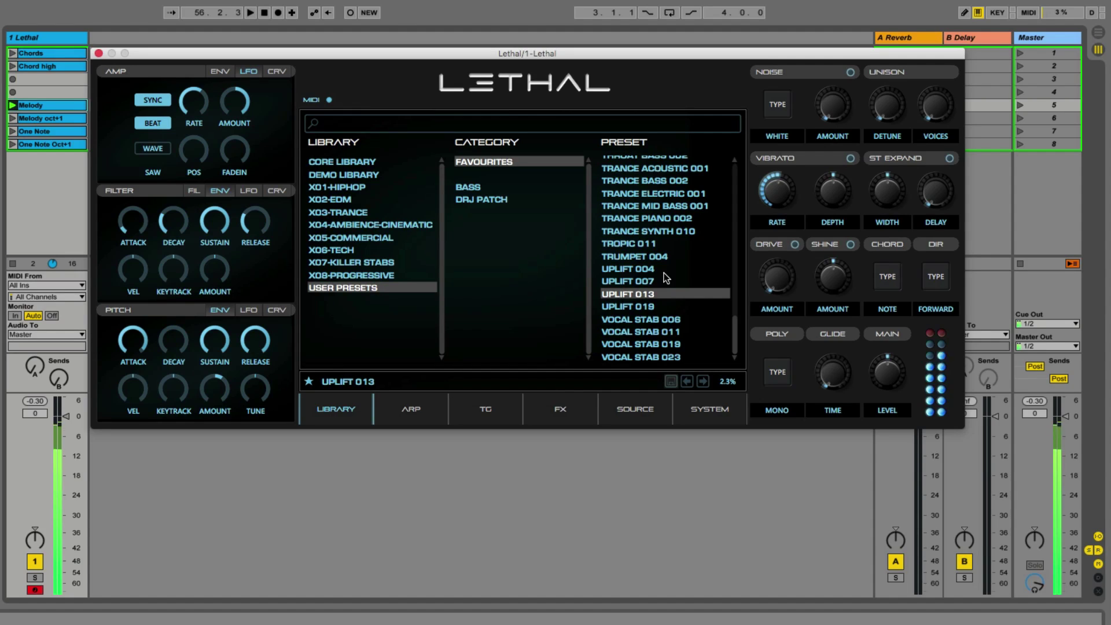
{"action": "left_click", "coordinate": [626, 309]}
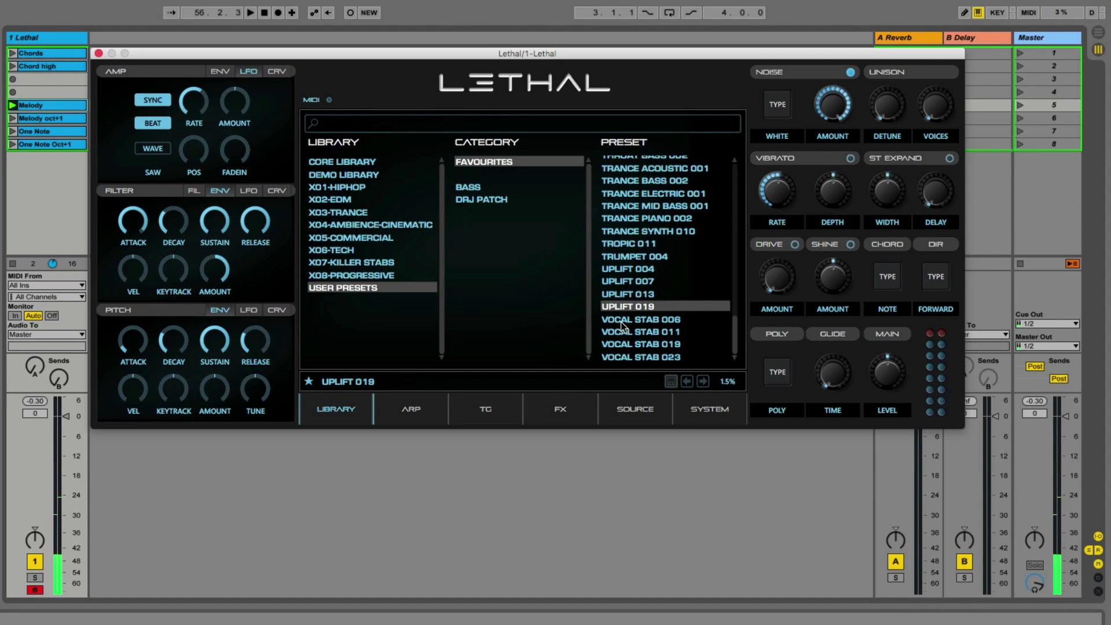
Audition the favourites Vocal Stab 006, Vocal Stab 011, Vocal Stab 019 and Vocal Stab 023 with clip playback stopped
{"action": "left_click", "coordinate": [620, 322]}
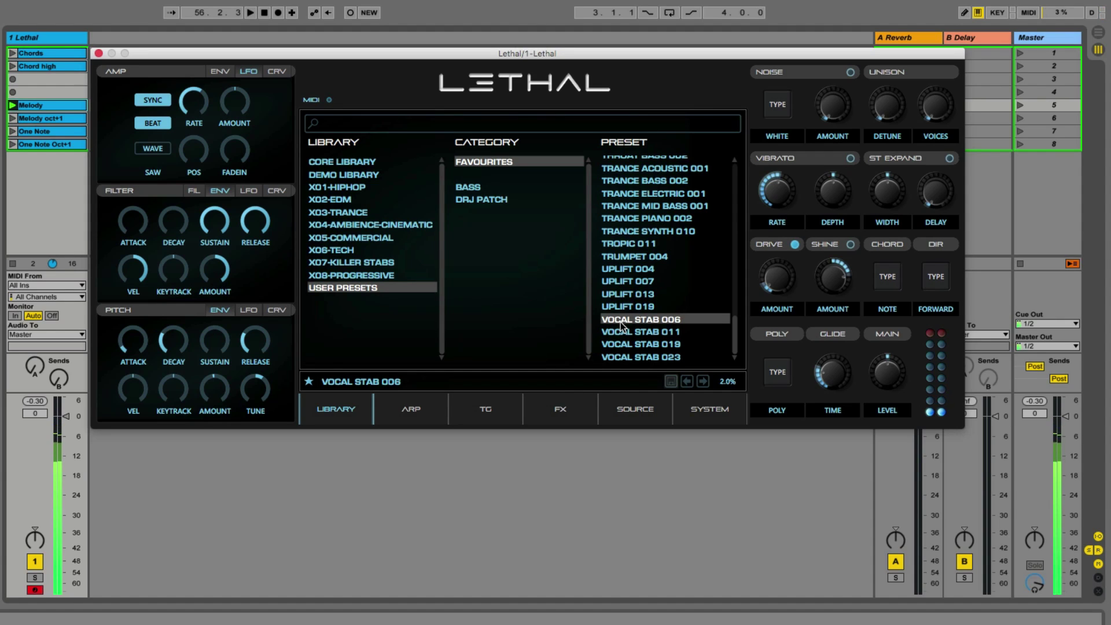
{"action": "left_click", "coordinate": [635, 334]}
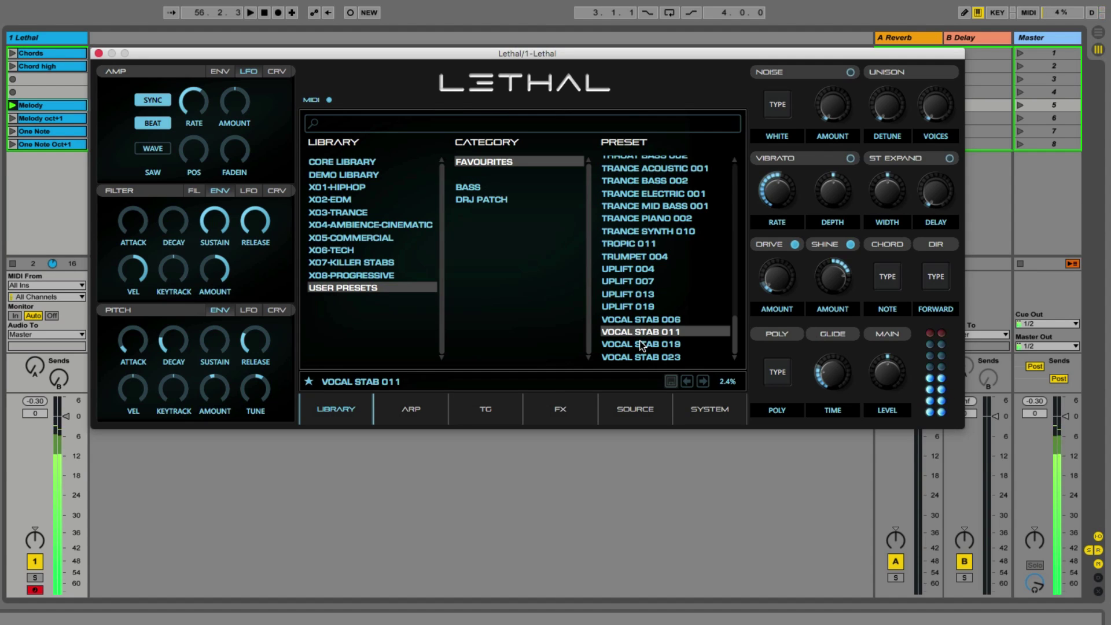
{"action": "left_click", "coordinate": [643, 344]}
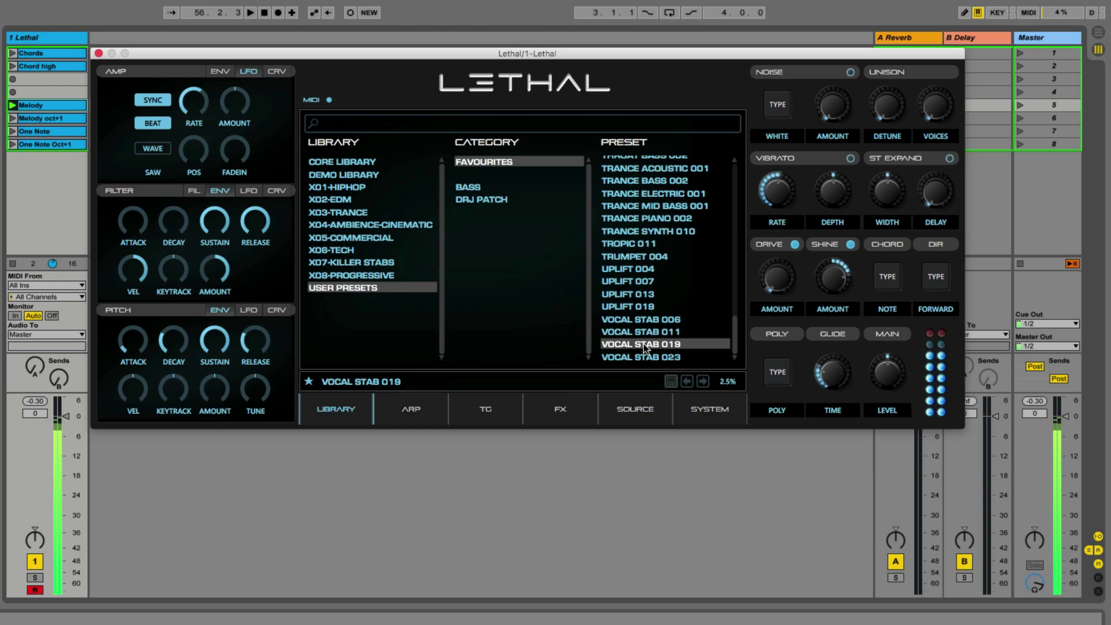
{"action": "left_click", "coordinate": [645, 354]}
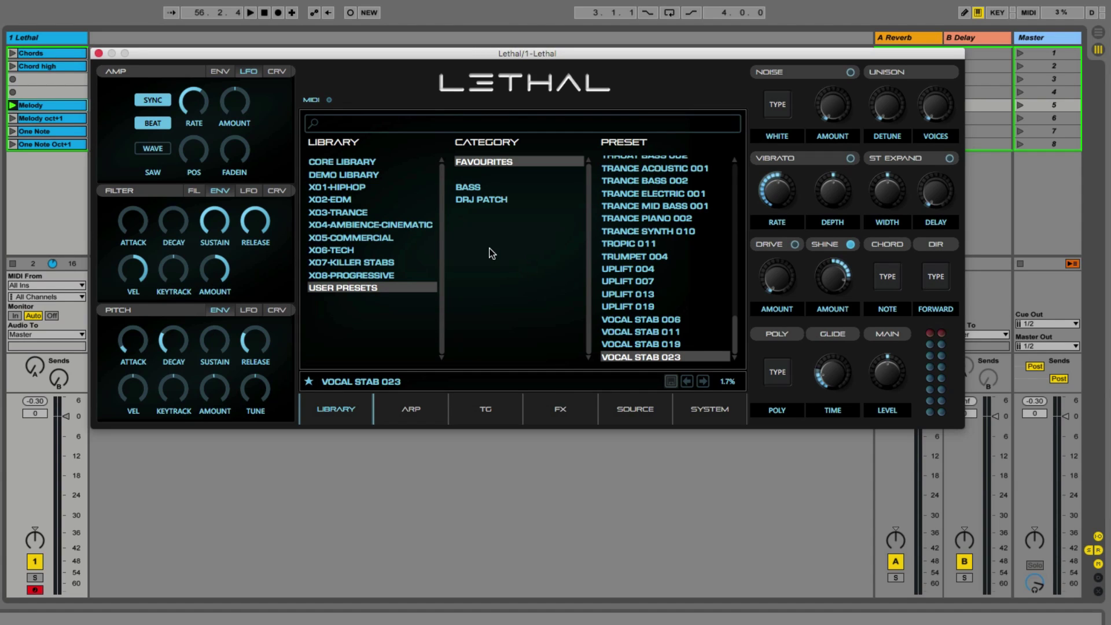
Load the Big Room Synth 001 preset from the user favourites
{"action": "scroll", "coordinate": [682, 293], "scroll_direction": "up", "scroll_amount": 15}
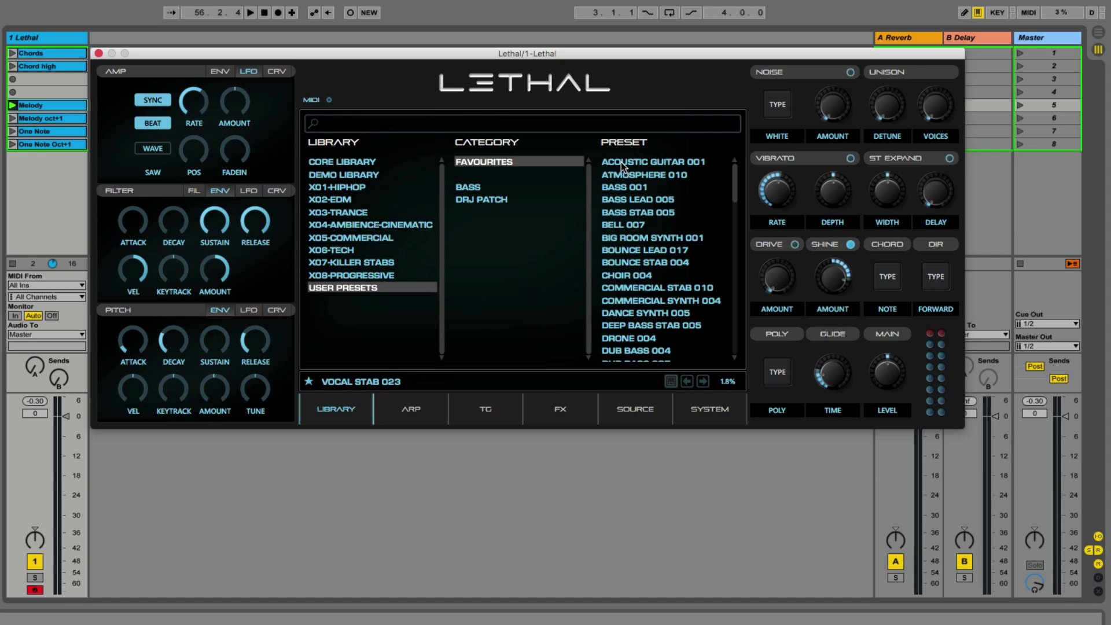
{"action": "left_click", "coordinate": [629, 238]}
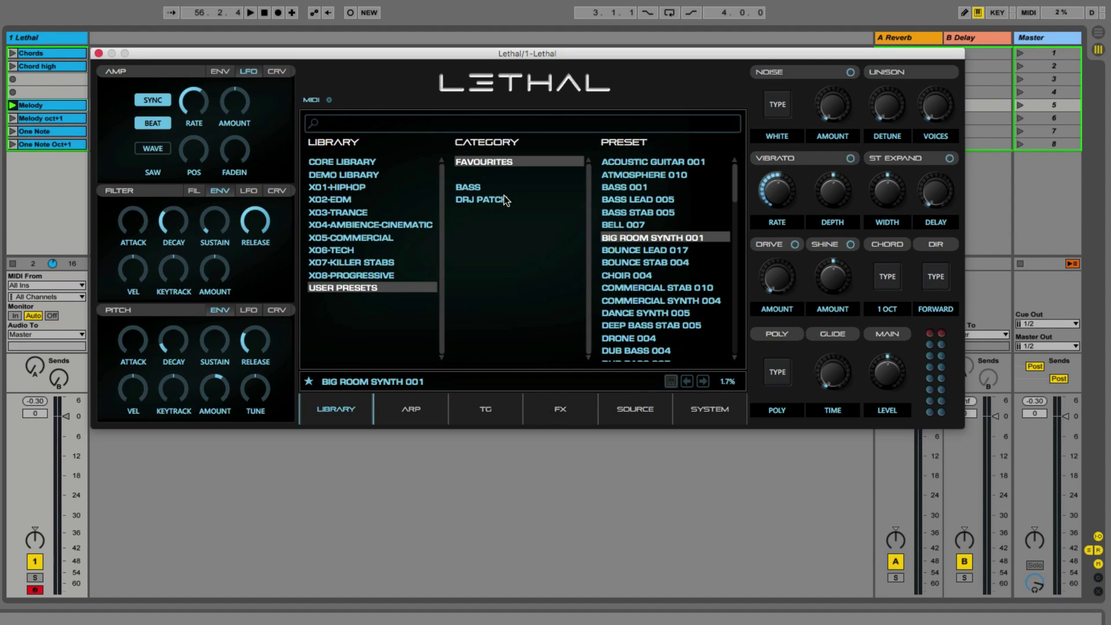
{"action": "left_click", "coordinate": [45, 48]}
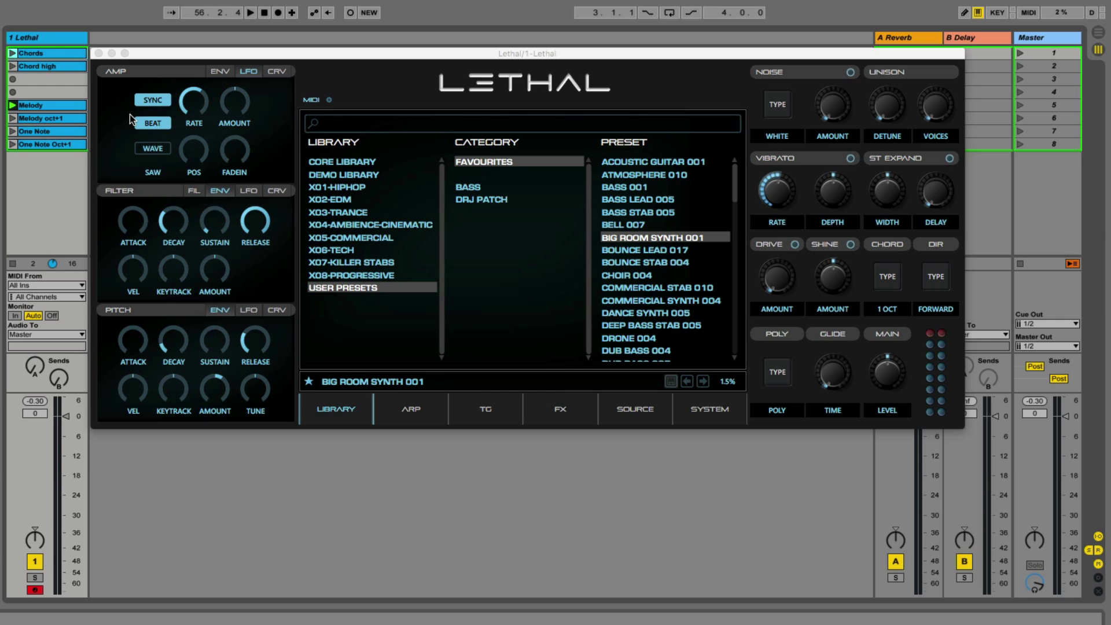
Compare the amp section's envelope controls with its LFO controls, finishing on the LFO controls
{"action": "left_click", "coordinate": [217, 71]}
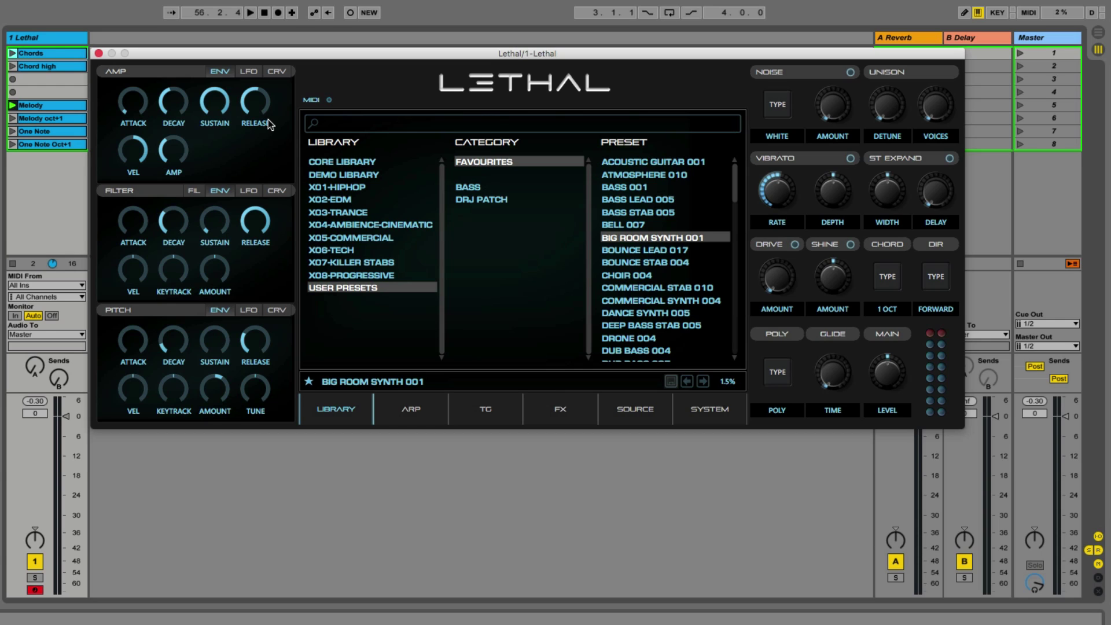
{"action": "left_click", "coordinate": [249, 71]}
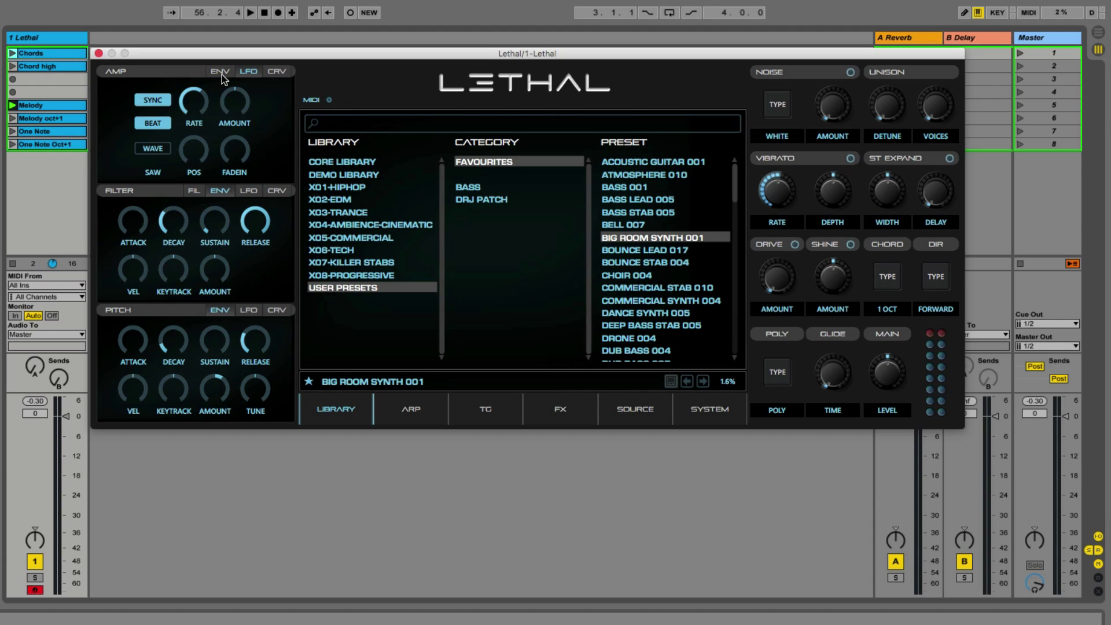
{"action": "left_click", "coordinate": [221, 72]}
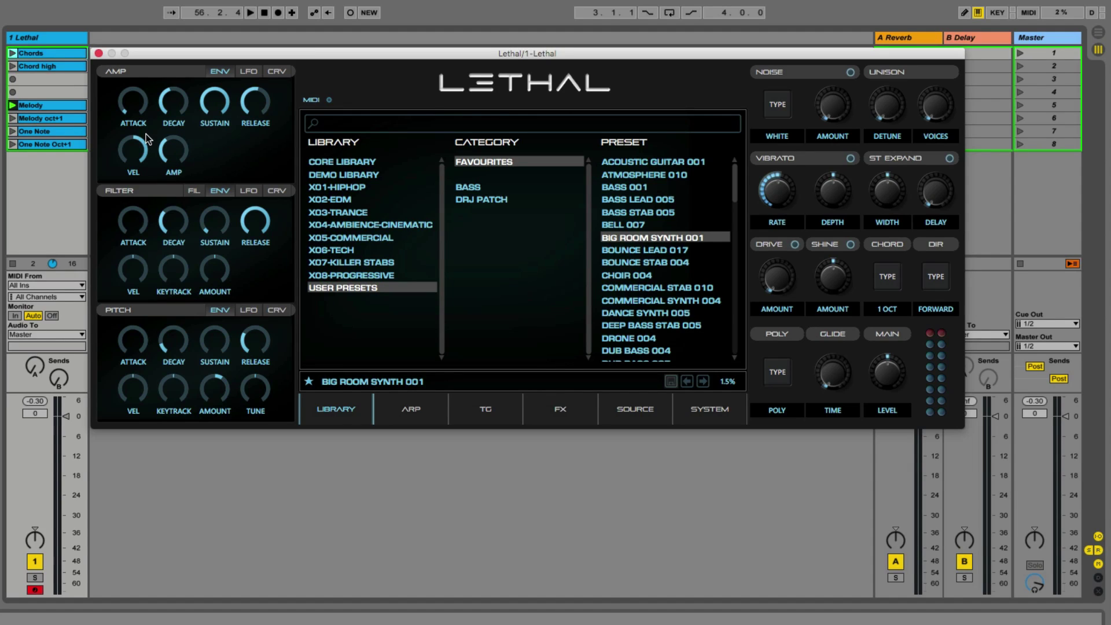
{"action": "left_click", "coordinate": [250, 72]}
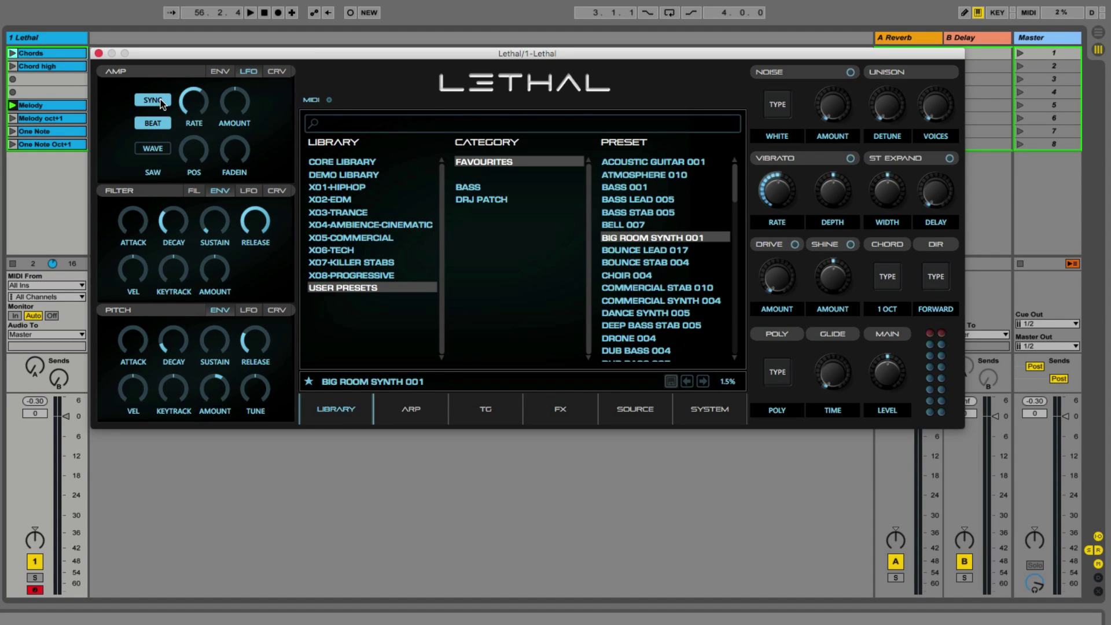
Try the amp LFO's rate with the Beat option switched off and back on
{"action": "left_click", "coordinate": [161, 125]}
{"action": "mouse_move", "coordinate": [195, 96]}
{"action": "left_mouse_down"}
{"action": "mouse_move", "coordinate": [195, 81]}
{"action": "mouse_move", "coordinate": [192, 109]}
{"action": "mouse_move", "coordinate": [193, 98]}
{"action": "left_mouse_up"}
{"action": "left_click", "coordinate": [156, 125]}
{"action": "left_click_drag", "start_coordinate": [190, 93], "coordinate": [15, 66]}
{"action": "left_click_drag", "start_coordinate": [186, 106], "coordinate": [191, 100]}
Set the amp LFO waveform to Exp
{"action": "left_click", "coordinate": [153, 172]}
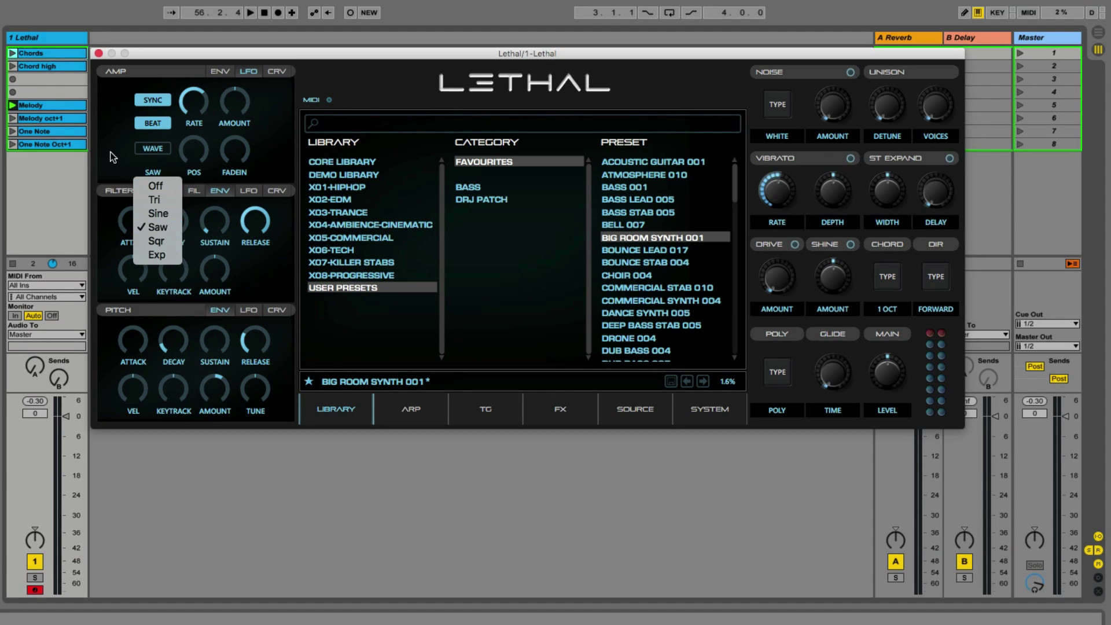
{"action": "left_click", "coordinate": [155, 151]}
{"action": "left_click", "coordinate": [156, 152]}
{"action": "left_click", "coordinate": [158, 152]}
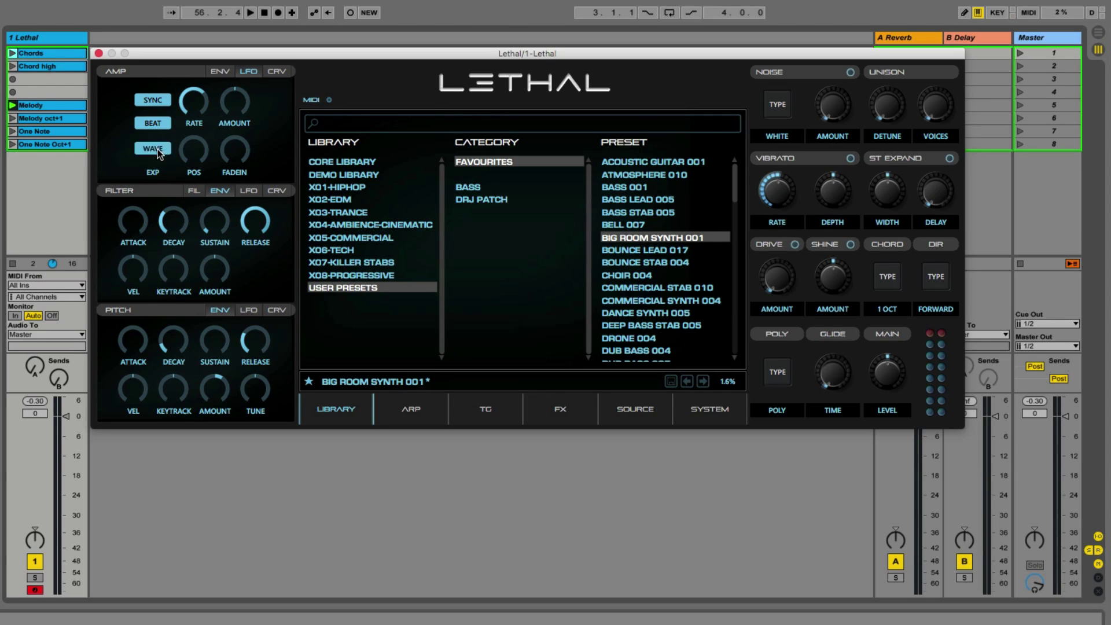
Set the amp LFO's waveform to Sine and try its fade-in
{"action": "left_click", "coordinate": [159, 153]}
{"action": "left_click", "coordinate": [160, 153]}
{"action": "left_click", "coordinate": [154, 173]}
{"action": "left_click", "coordinate": [163, 214]}
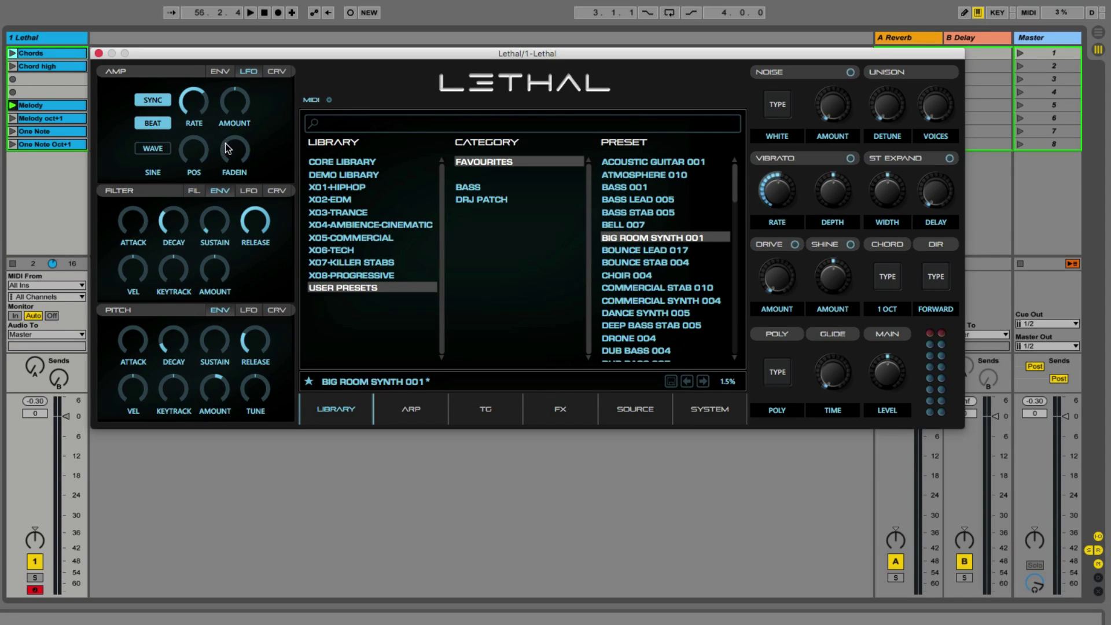
{"action": "left_click_drag", "start_coordinate": [227, 148], "coordinate": [230, 135]}
Raise the amp LFO's amount and set its rate to dotted 1/8
{"action": "left_click", "coordinate": [220, 71]}
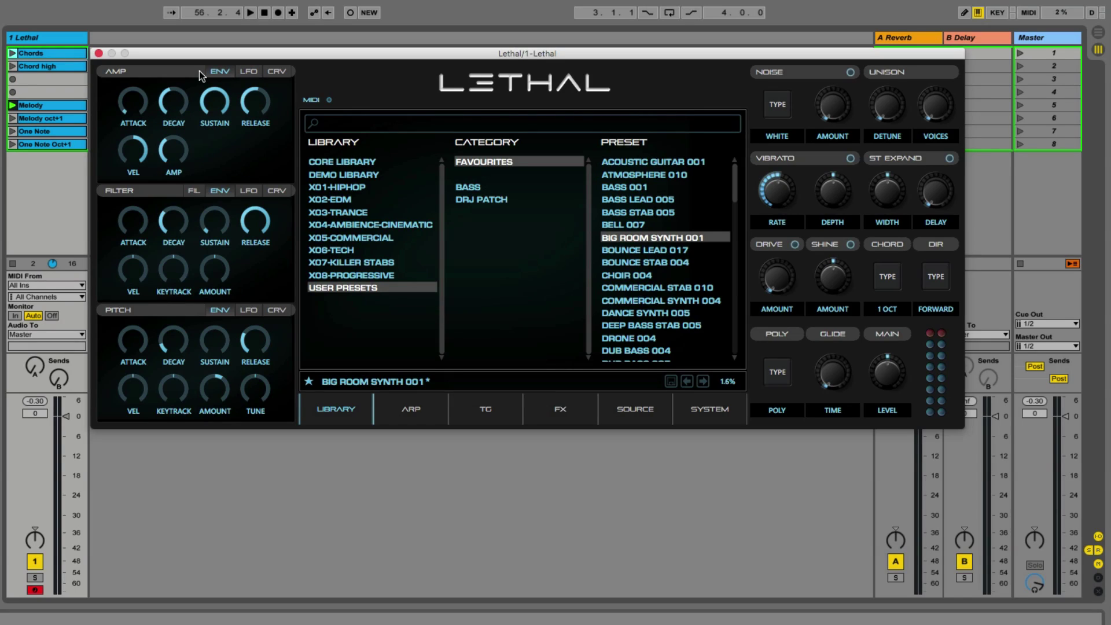
{"action": "left_click", "coordinate": [248, 73]}
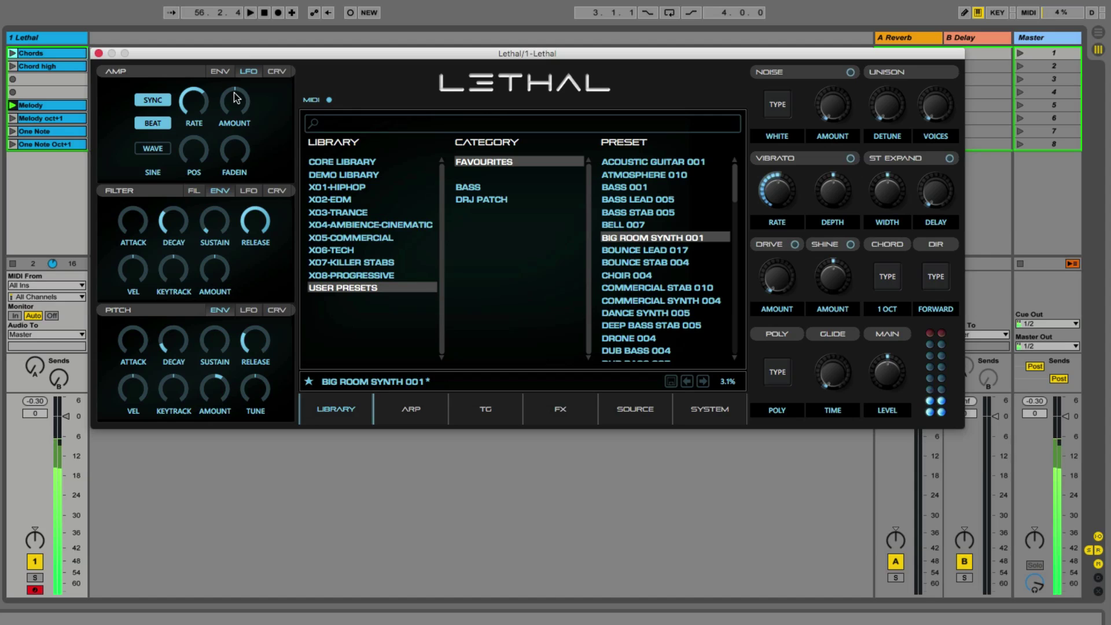
{"action": "mouse_move", "coordinate": [237, 89]}
{"action": "left_click_drag", "start_coordinate": [237, 87], "coordinate": [240, 50]}
{"action": "mouse_move", "coordinate": [199, 103]}
{"action": "scroll", "coordinate": [197, 102], "scroll_direction": "down", "scroll_amount": 1}
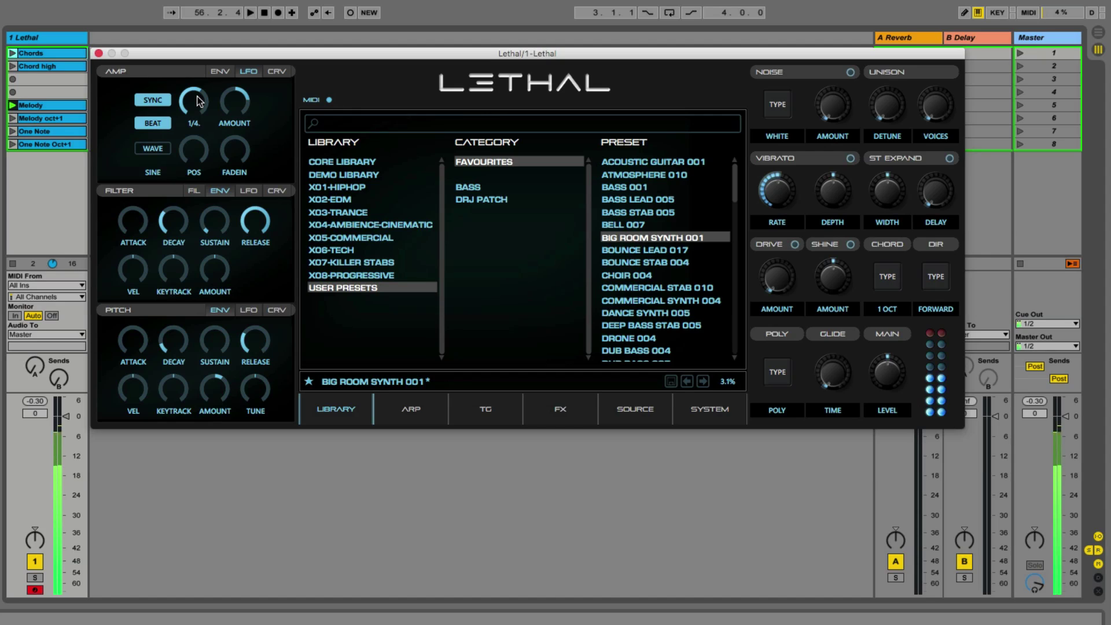
{"action": "mouse_move", "coordinate": [198, 98]}
{"action": "left_mouse_down"}
{"action": "mouse_move", "coordinate": [201, 80]}
{"action": "mouse_move", "coordinate": [201, 95]}
{"action": "left_mouse_up"}
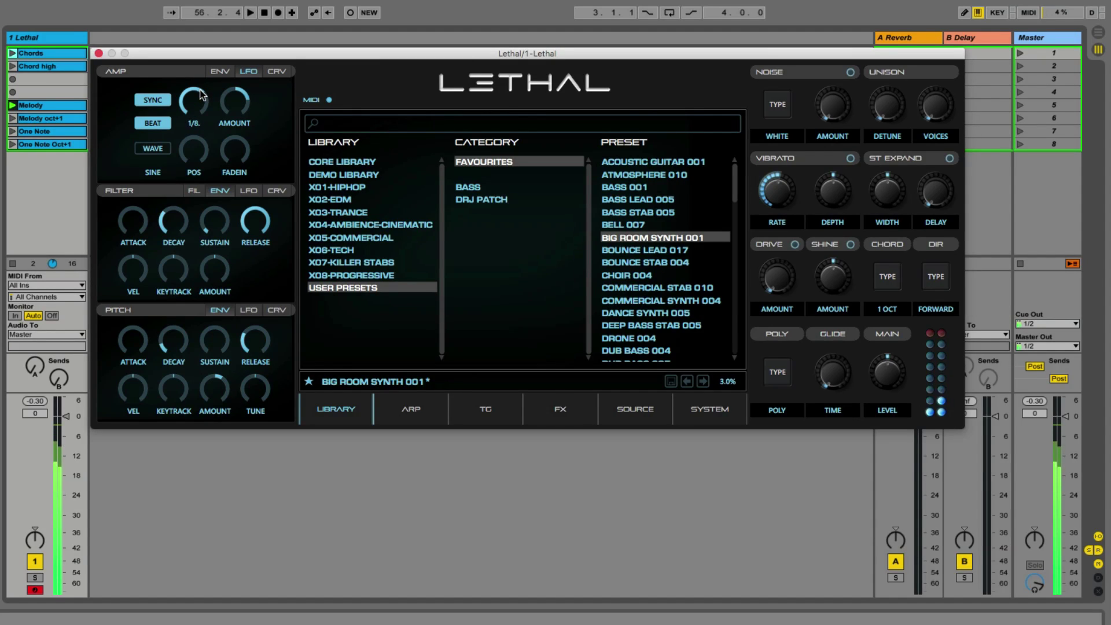
Try a higher amp LFO amount on the reloaded BIG ROOM SYNTH 001 preset and discard it by reloading the preset
{"action": "left_click", "coordinate": [636, 238]}
{"action": "left_click_drag", "start_coordinate": [234, 105], "coordinate": [240, 54]}
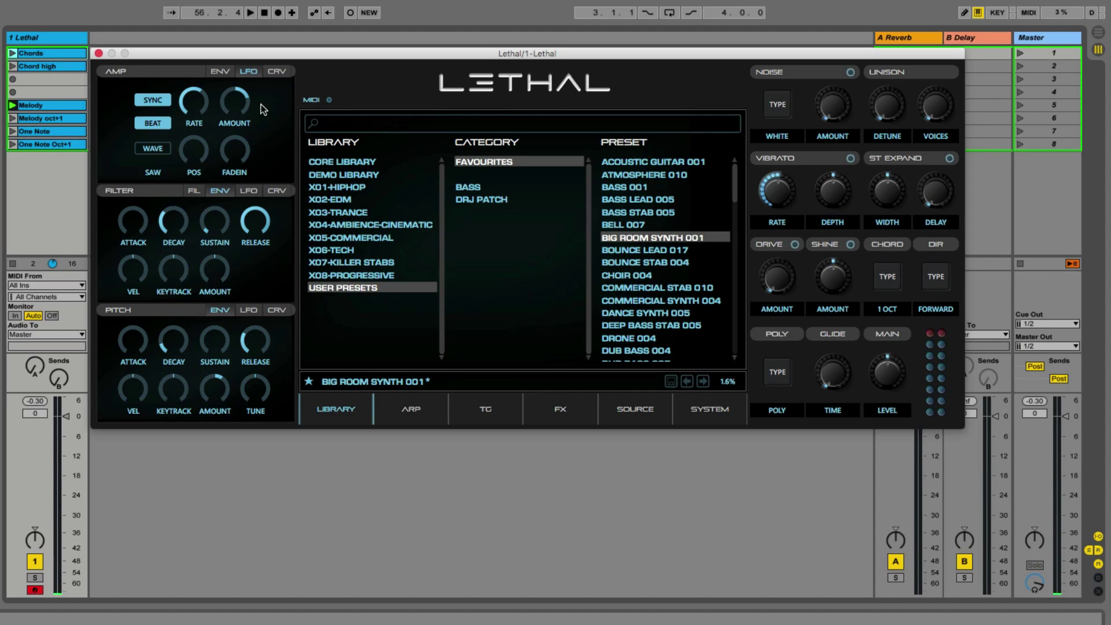
{"action": "left_click", "coordinate": [631, 238]}
Reshape the amp envelope's attack and decay curves, set its release curve to -1.00, and return to the amp envelope settings
{"action": "left_click", "coordinate": [277, 72]}
{"action": "left_click_drag", "start_coordinate": [154, 112], "coordinate": [145, 92]}
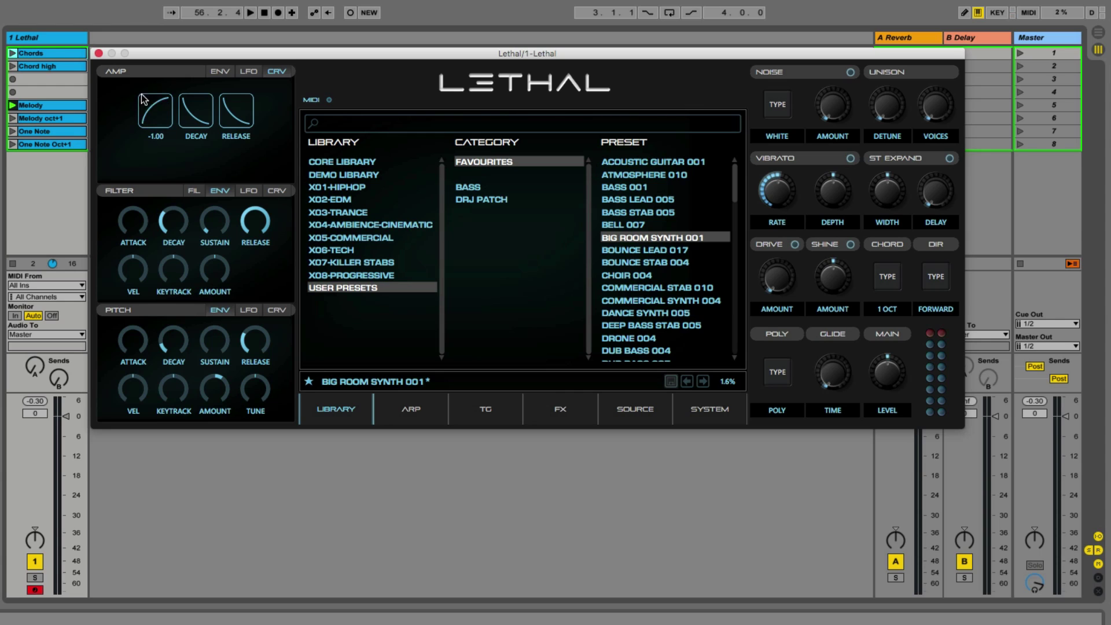
{"action": "left_click_drag", "start_coordinate": [227, 122], "coordinate": [213, 128]}
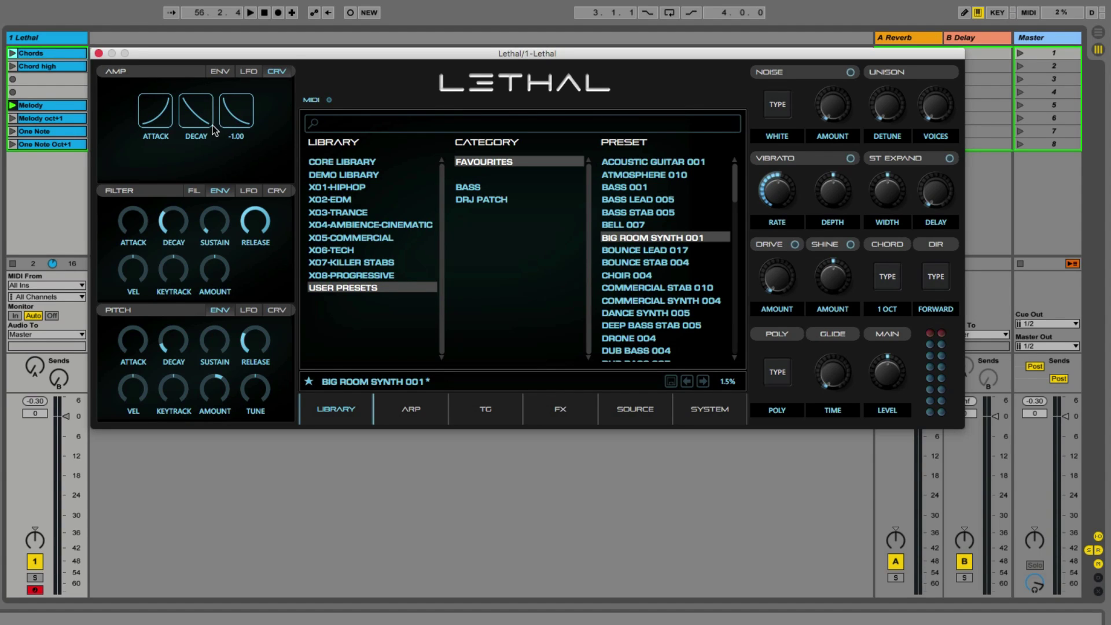
{"action": "left_click", "coordinate": [218, 72]}
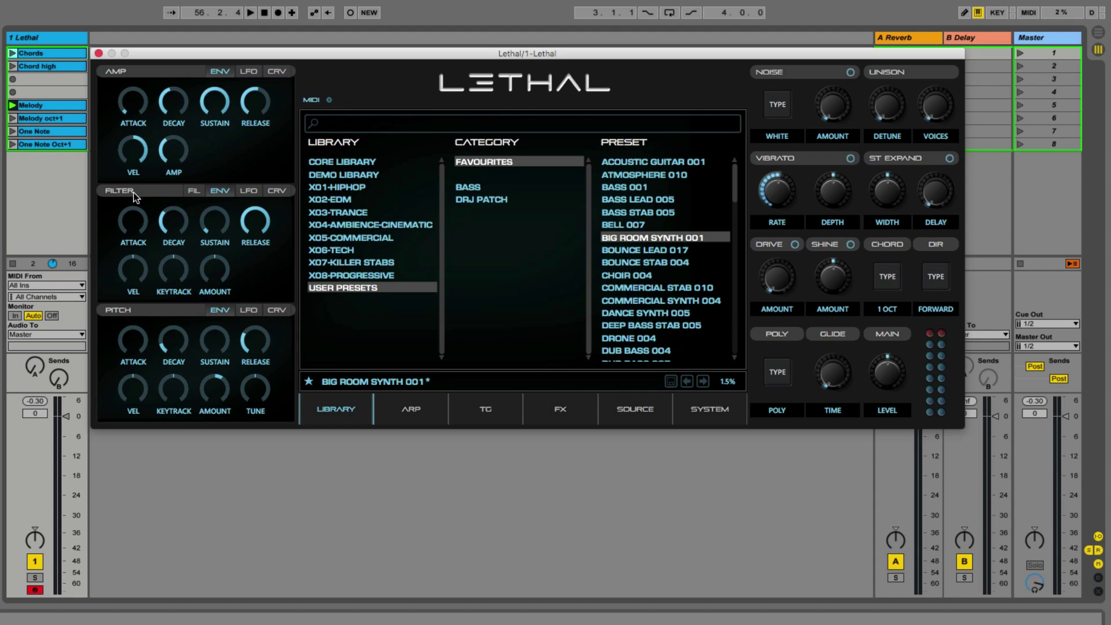
Examine the available filter types and keep LowPass
{"action": "left_click", "coordinate": [197, 192]}
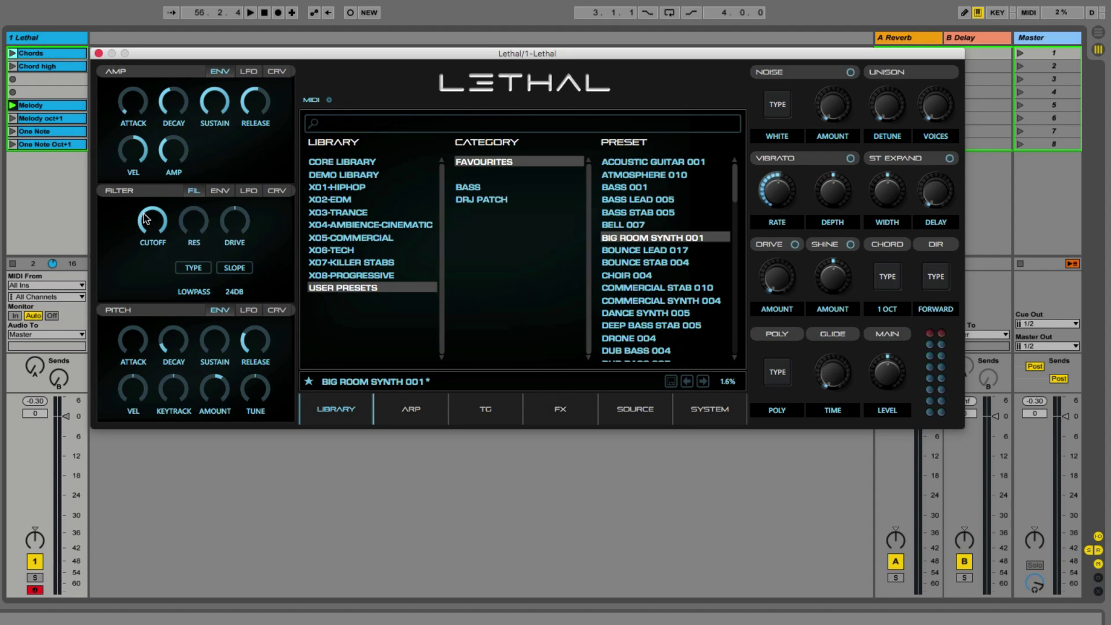
{"action": "left_click", "coordinate": [198, 268]}
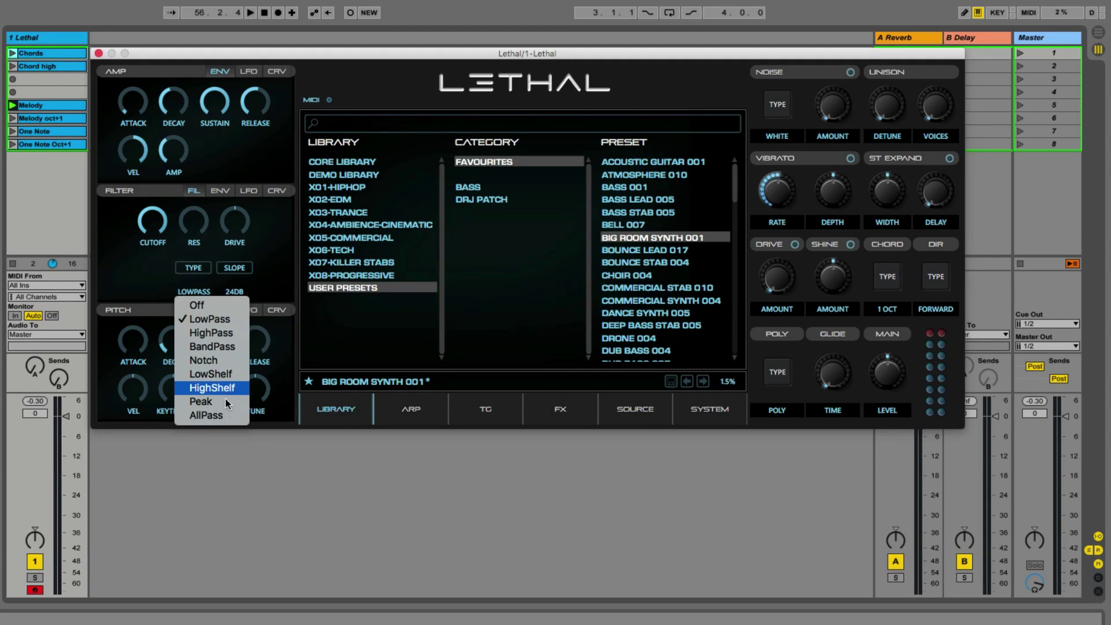
{"action": "left_click", "coordinate": [195, 288]}
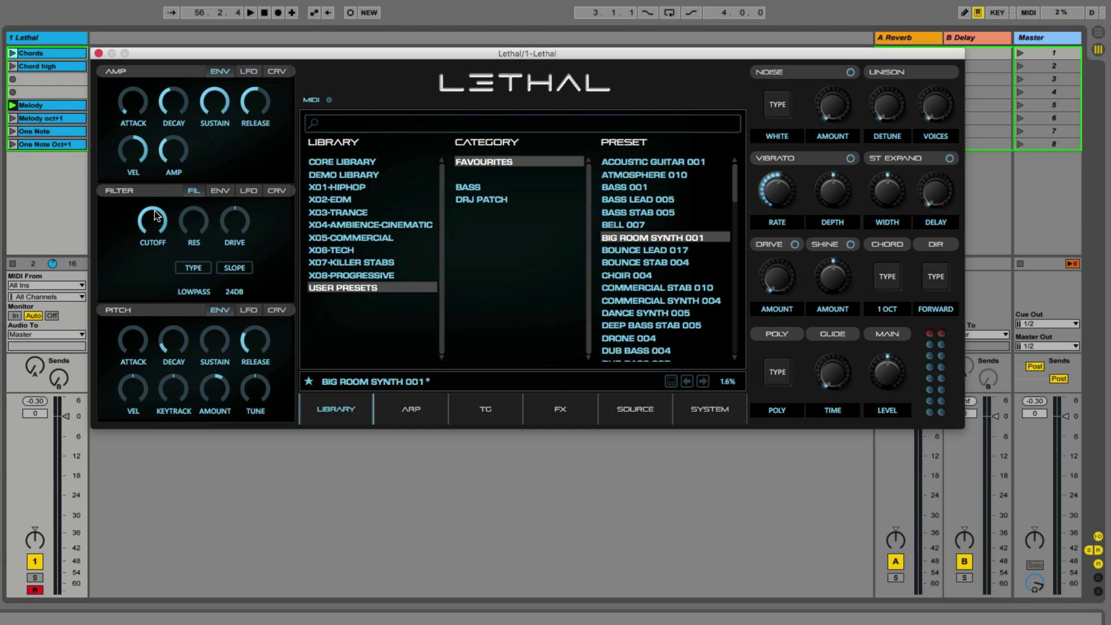
Lower the low-pass filter's cutoff while notes play
{"action": "left_click_drag", "start_coordinate": [155, 216], "coordinate": [156, 242]}
{"action": "mouse_move", "coordinate": [152, 222]}
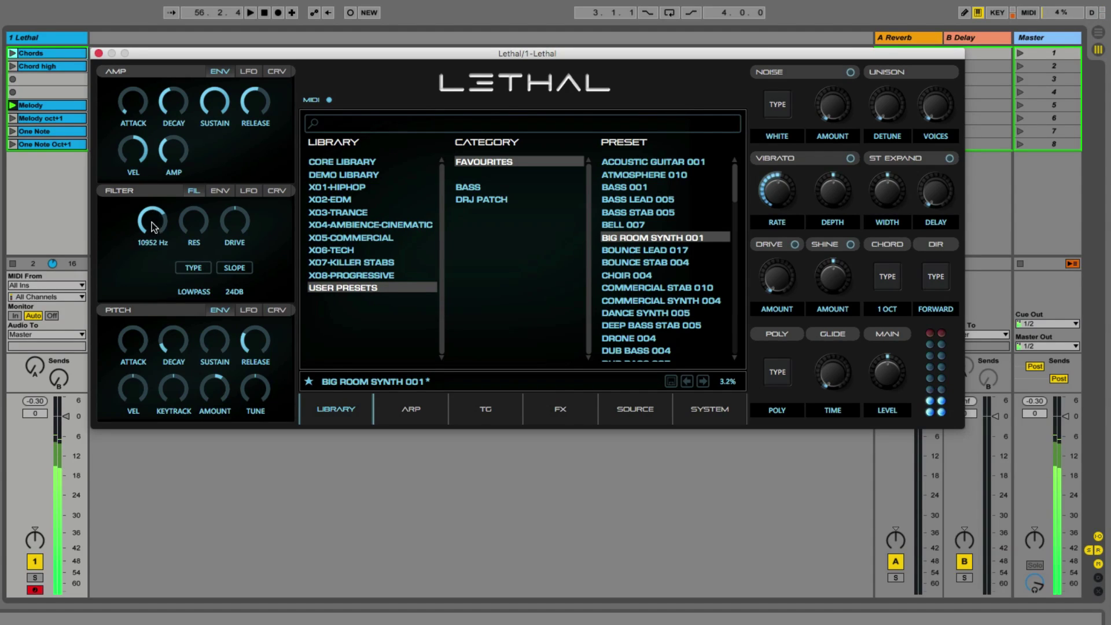
{"action": "left_click_drag", "start_coordinate": [157, 280], "coordinate": [168, 300]}
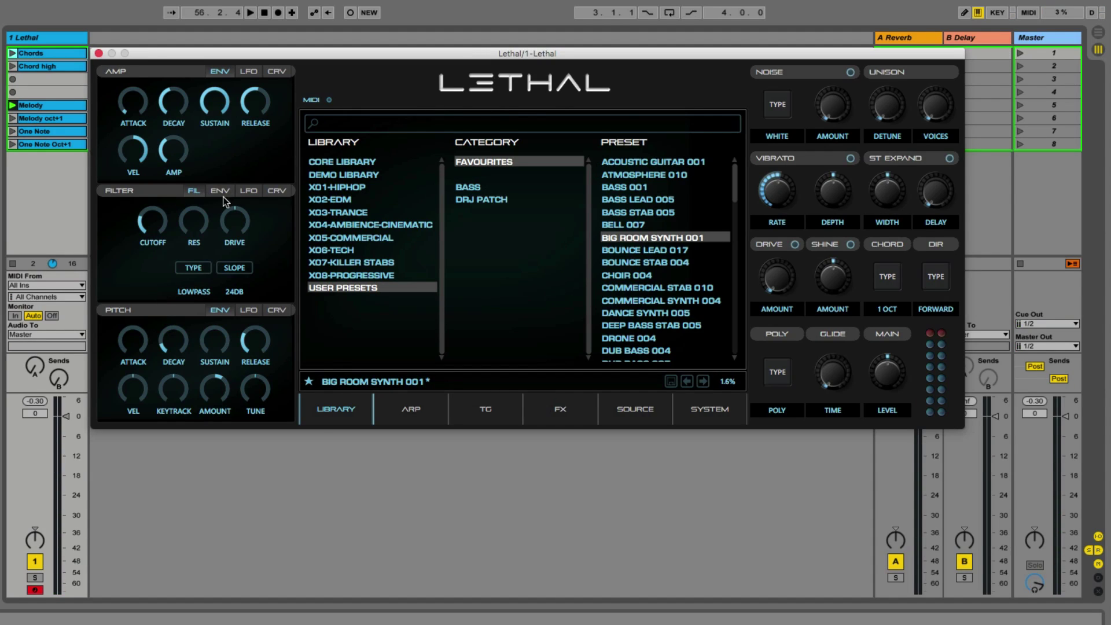
{"action": "mouse_move", "coordinate": [146, 215]}
{"action": "left_mouse_down"}
{"action": "mouse_move", "coordinate": [144, 235]}
{"action": "mouse_move", "coordinate": [146, 212]}
{"action": "left_mouse_up"}
Try the filter's resonance and drive and check its slope setting
{"action": "left_click_drag", "start_coordinate": [187, 218], "coordinate": [181, 243]}
{"action": "mouse_move", "coordinate": [242, 225]}
{"action": "left_mouse_down"}
{"action": "mouse_move", "coordinate": [245, 162]}
{"action": "mouse_move", "coordinate": [243, 280]}
{"action": "mouse_move", "coordinate": [245, 214]}
{"action": "left_mouse_up"}
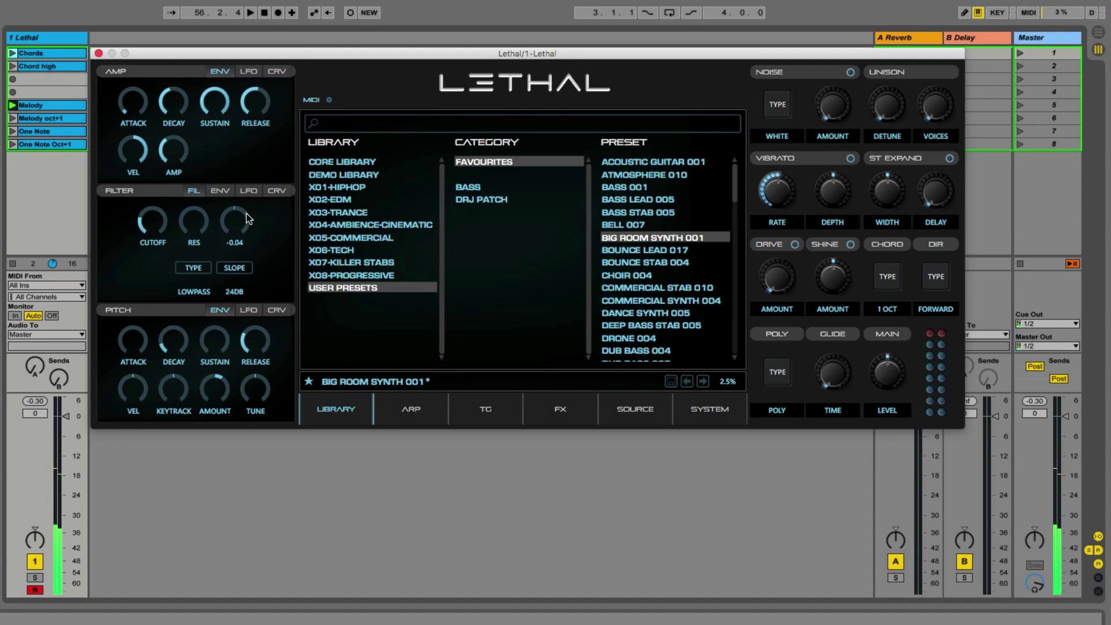
{"action": "left_click", "coordinate": [236, 267]}
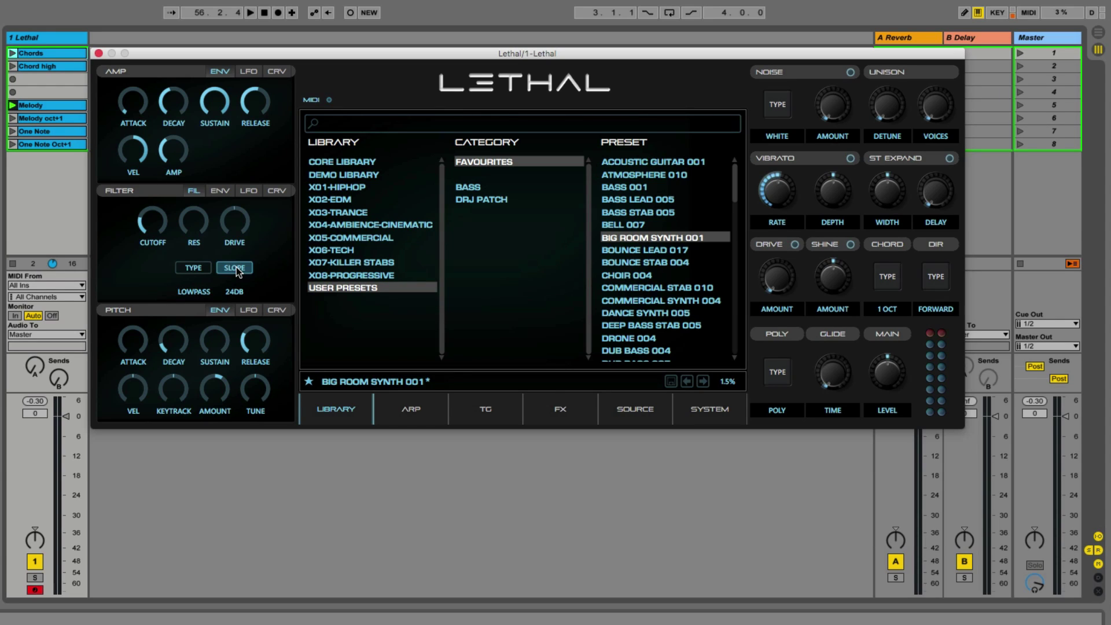
Examine the filter's envelope, LFO and curve settings
{"action": "left_click", "coordinate": [221, 191]}
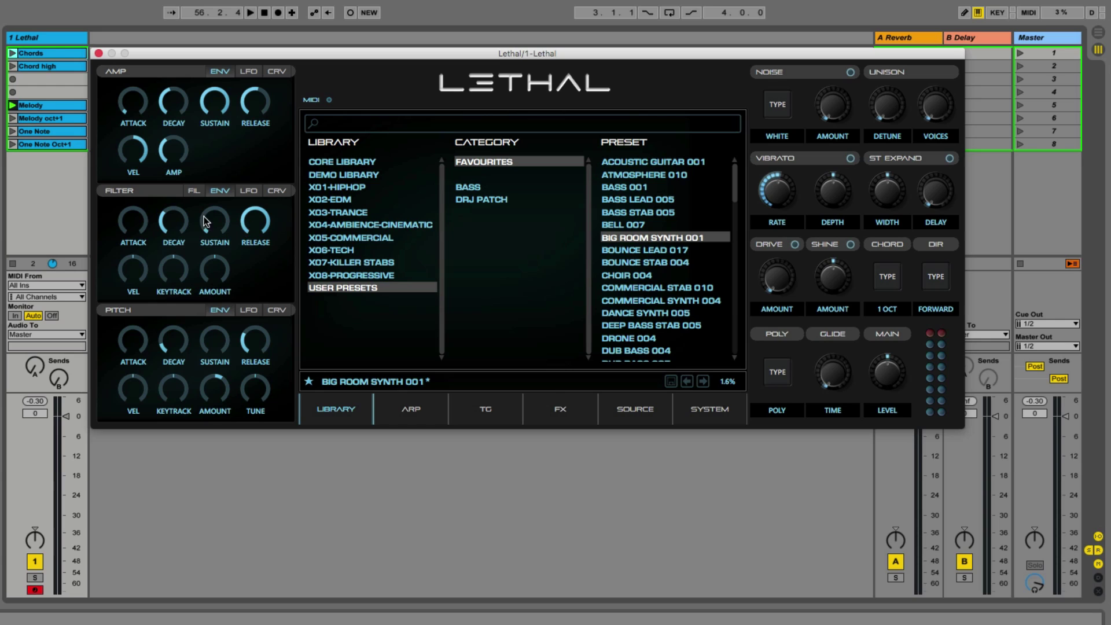
{"action": "left_click", "coordinate": [250, 191]}
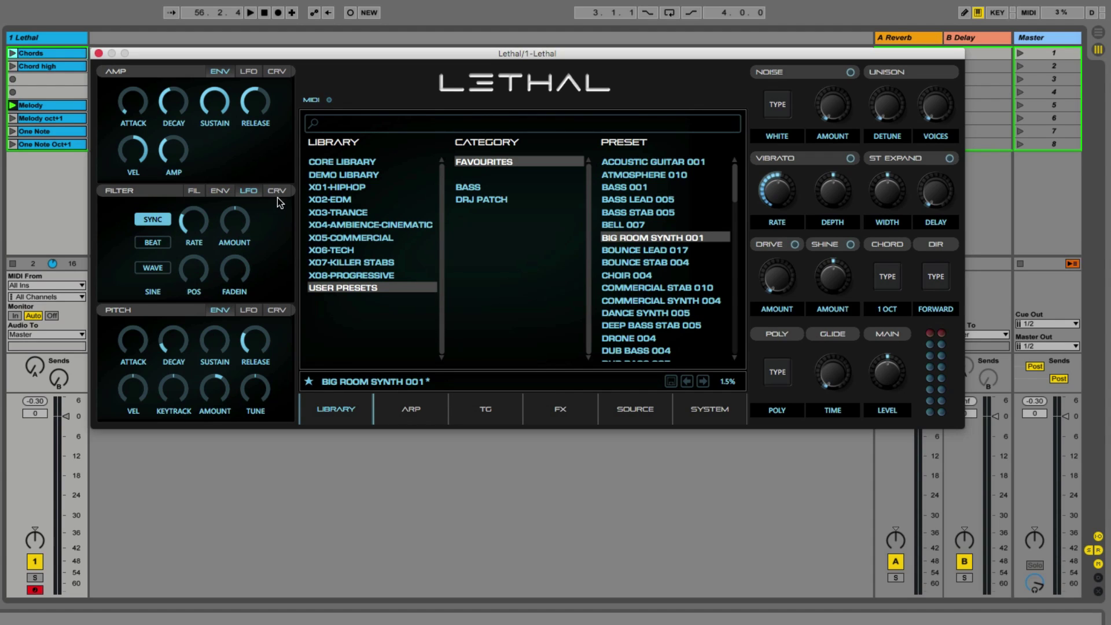
{"action": "left_click", "coordinate": [277, 193]}
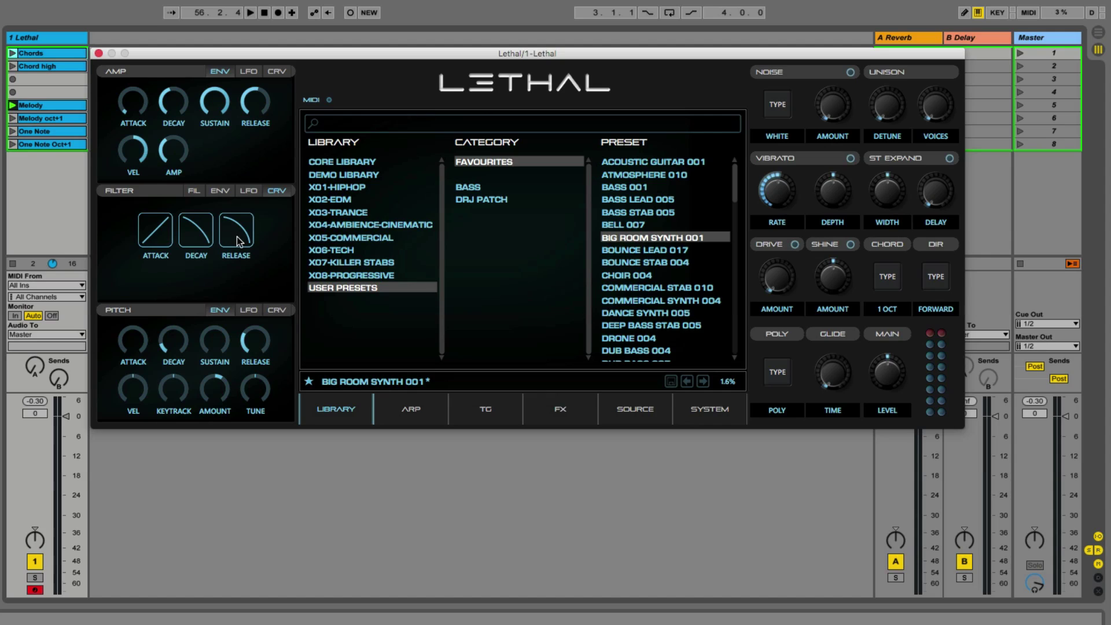
Try the filter LFO with Beat enabled, a dotted 1/2 rate and a raised amount, and reload BIG ROOM SYNTH 001
{"action": "left_click", "coordinate": [248, 191]}
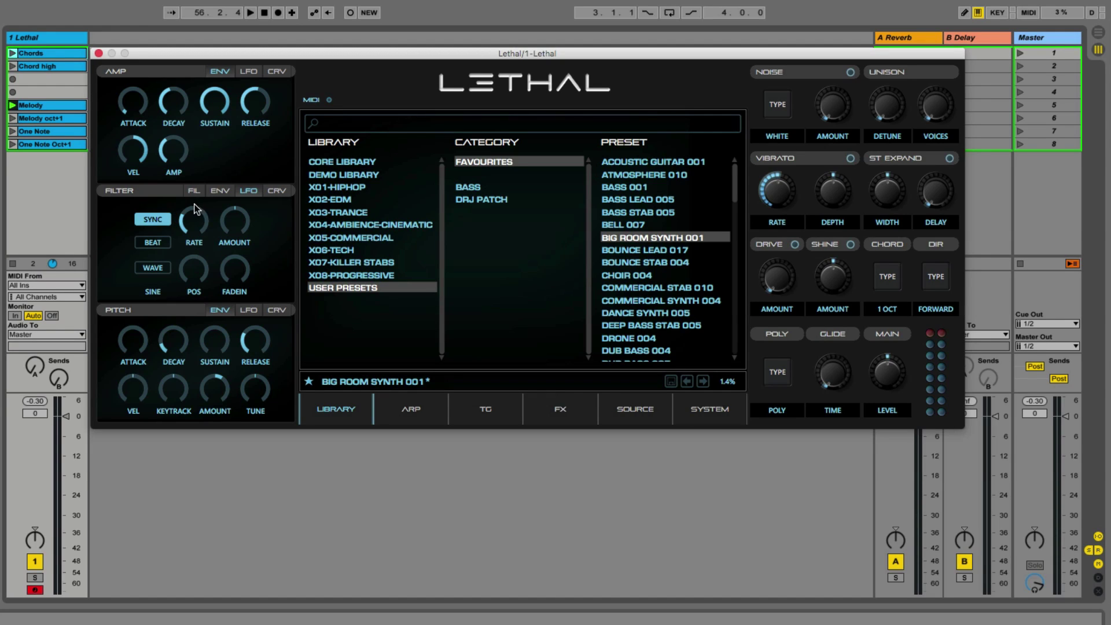
{"action": "left_click", "coordinate": [164, 244]}
{"action": "left_click_drag", "start_coordinate": [193, 210], "coordinate": [204, 171]}
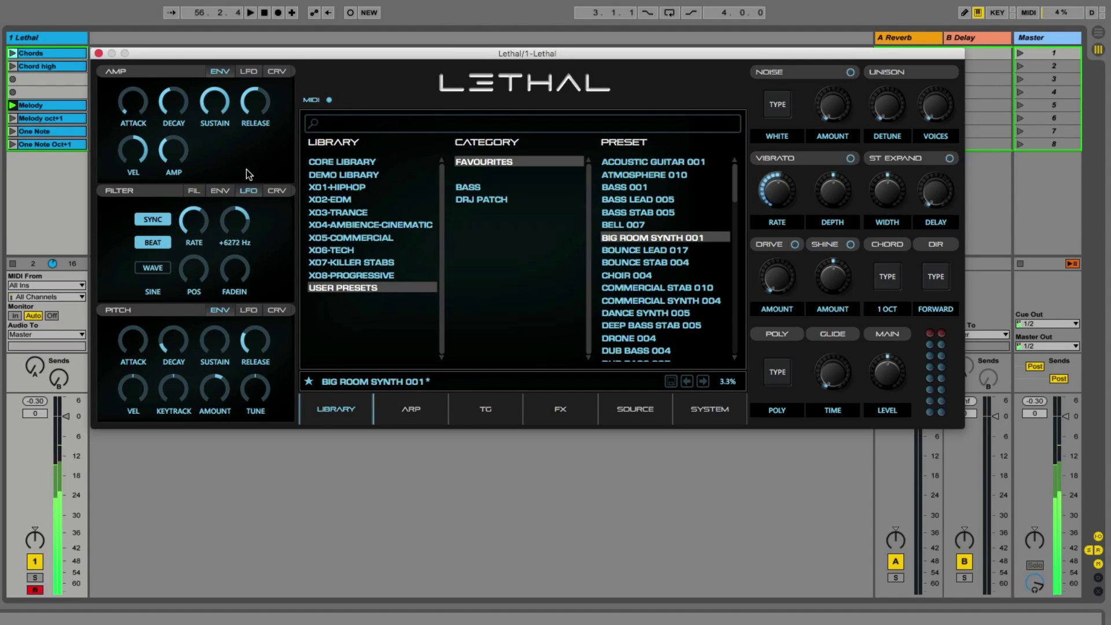
{"action": "mouse_move", "coordinate": [241, 207]}
{"action": "mouse_move", "coordinate": [210, 214]}
{"action": "mouse_move", "coordinate": [200, 219]}
{"action": "left_mouse_down"}
{"action": "mouse_move", "coordinate": [200, 172]}
{"action": "mouse_move", "coordinate": [202, 224]}
{"action": "left_mouse_up"}
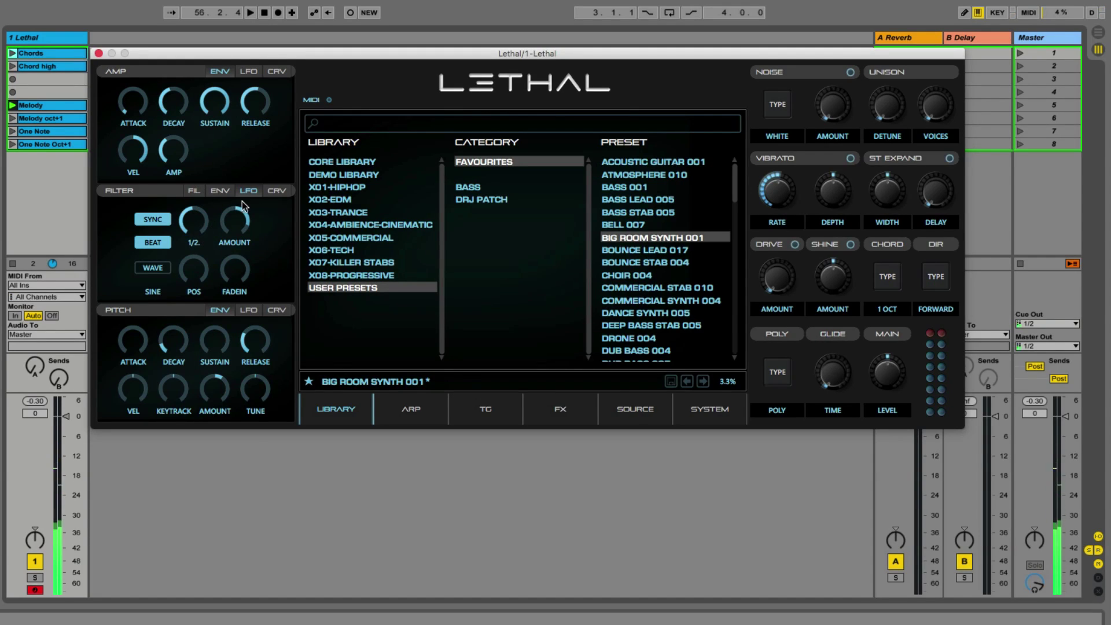
{"action": "left_click", "coordinate": [638, 238]}
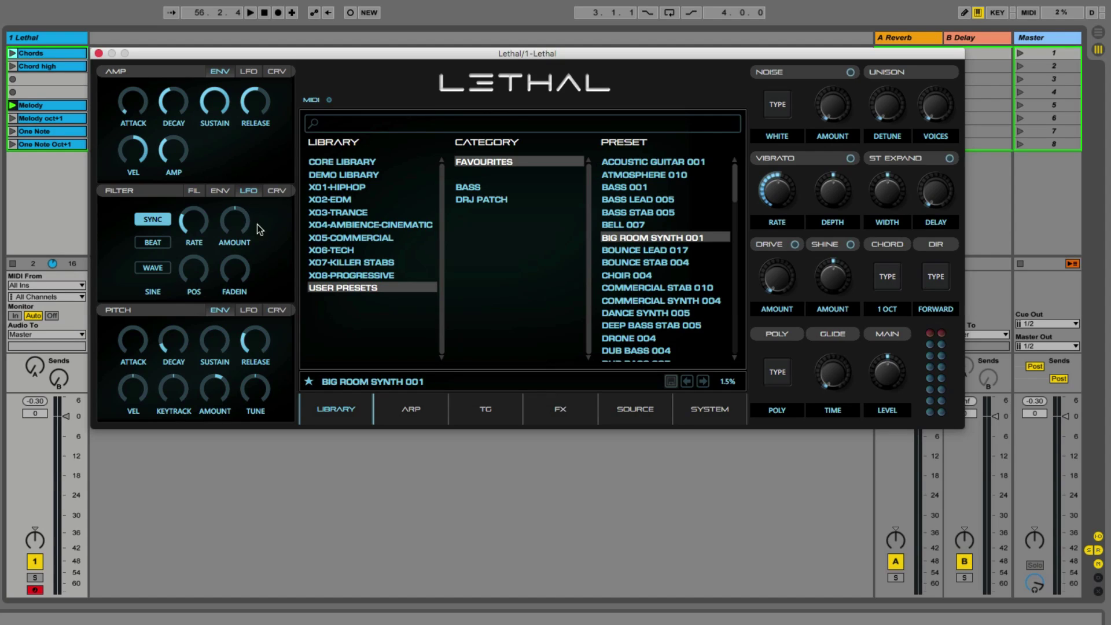
Lower the filter cutoff to 2178 Hz and set the filter envelope's amount to +5000 Hz with a longer decay
{"action": "left_click", "coordinate": [191, 193]}
{"action": "left_click_drag", "start_coordinate": [150, 217], "coordinate": [168, 330]}
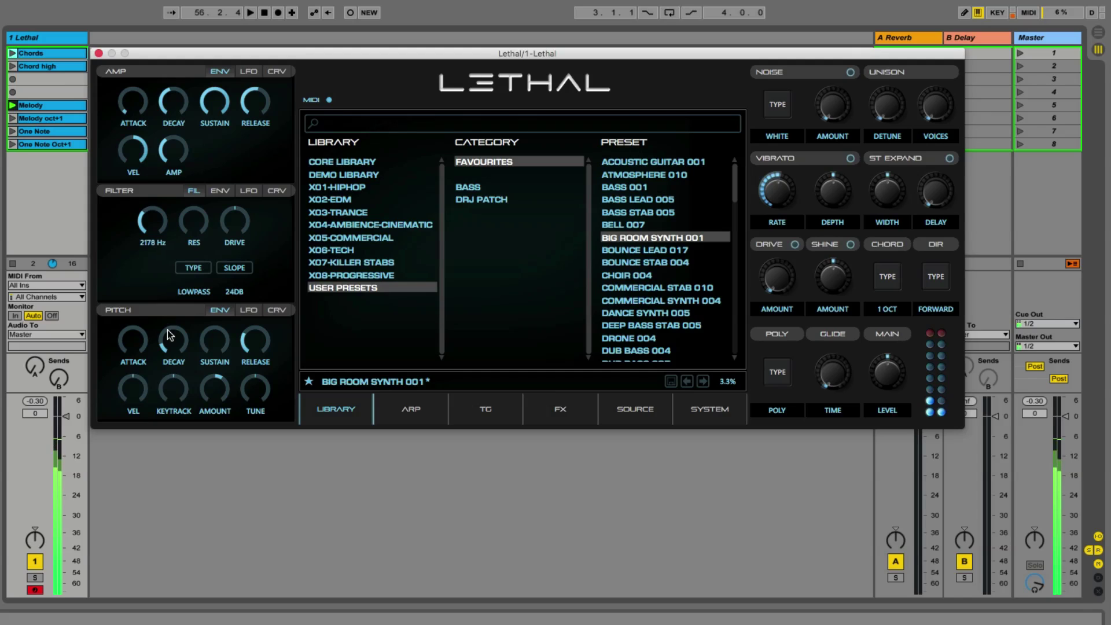
{"action": "left_click", "coordinate": [234, 190]}
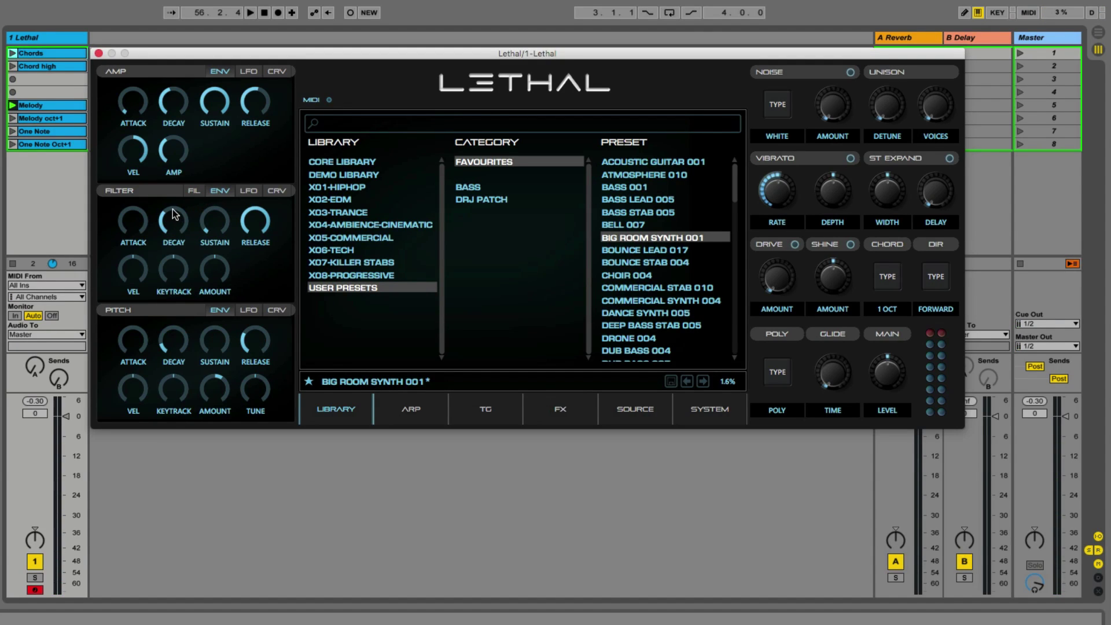
{"action": "left_click_drag", "start_coordinate": [173, 210], "coordinate": [180, 171]}
{"action": "left_click_drag", "start_coordinate": [227, 267], "coordinate": [220, 224]}
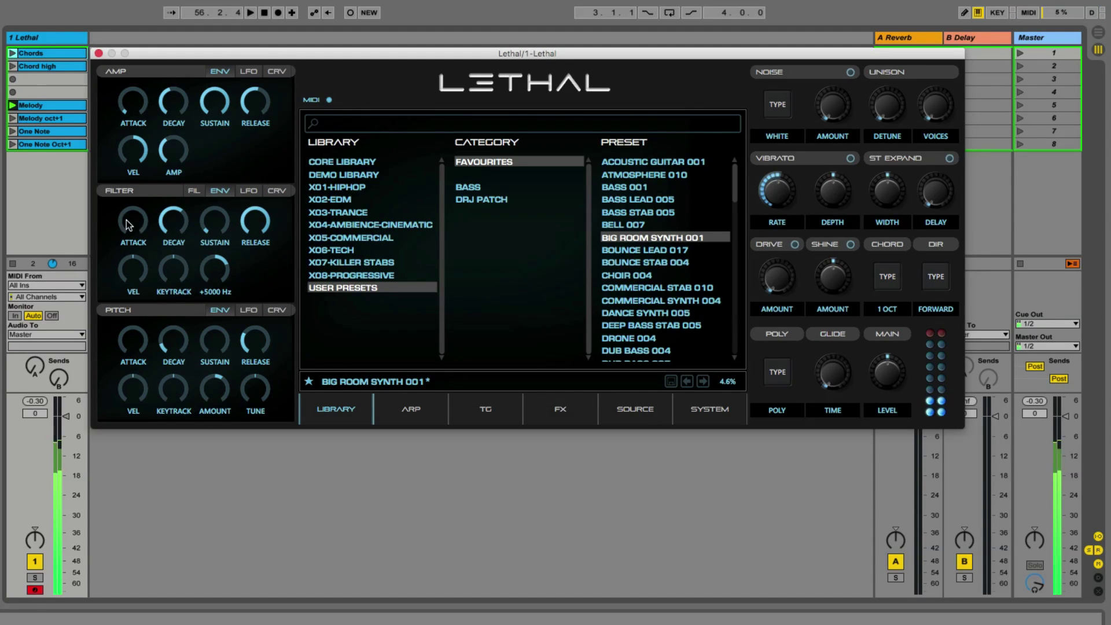
Lengthen the filter envelope's attack and shorten its decay
{"action": "mouse_move", "coordinate": [127, 218]}
{"action": "left_click_drag", "start_coordinate": [127, 217], "coordinate": [130, 212]}
{"action": "left_click_drag", "start_coordinate": [185, 212], "coordinate": [173, 263]}
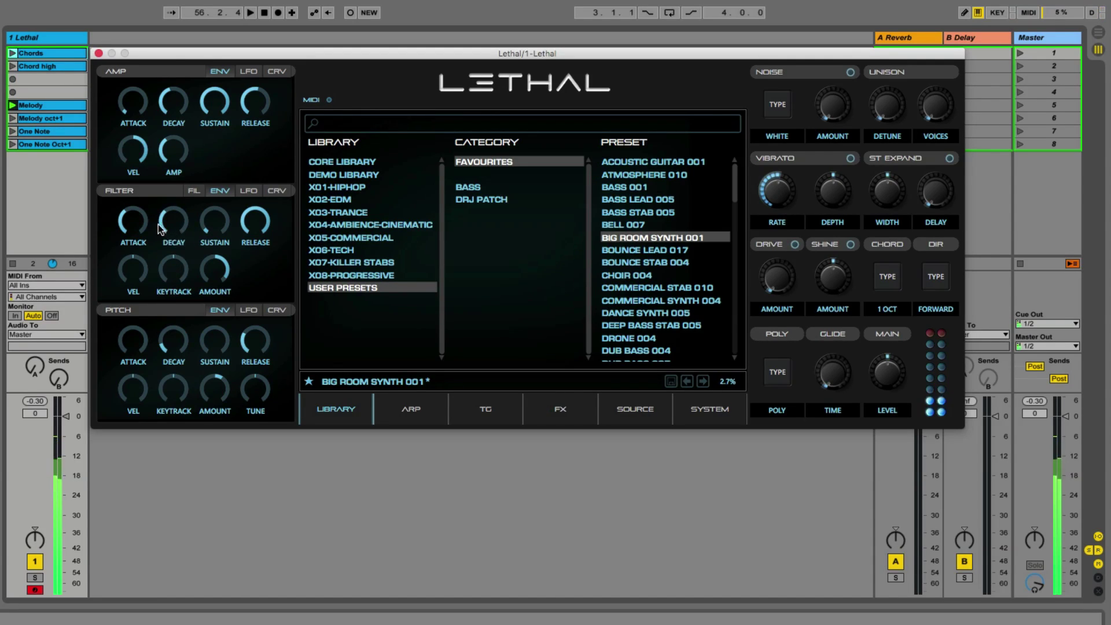
Try a 722 Hz filter cutoff with a longer filter envelope decay, and discard all edits to the BIG ROOM SYNTH 001 preset
{"action": "left_click", "coordinate": [193, 191]}
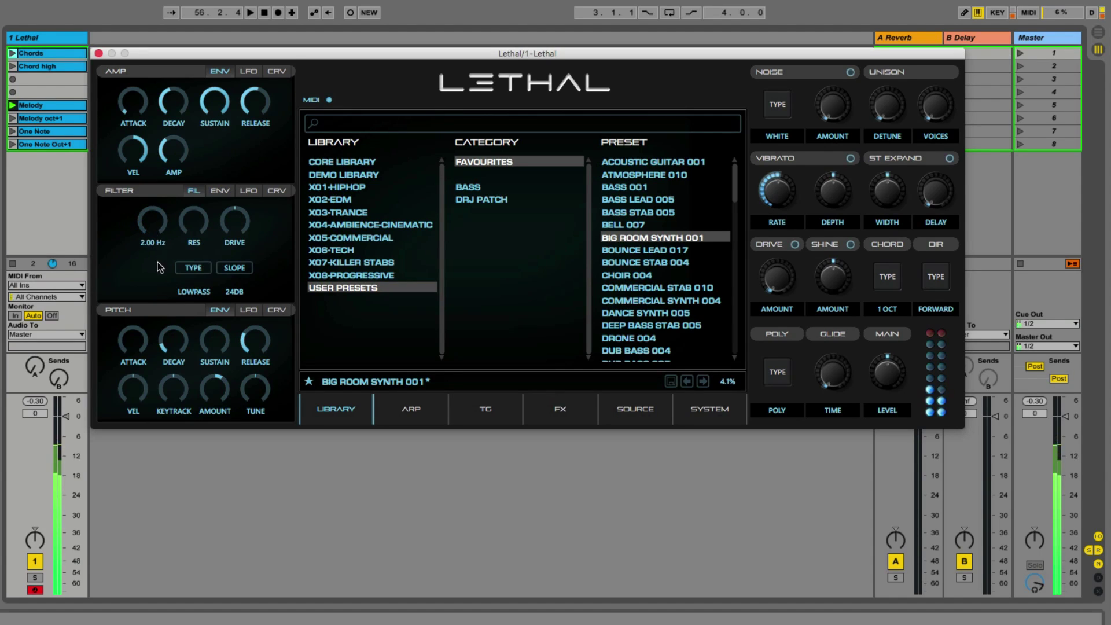
{"action": "left_click_drag", "start_coordinate": [156, 231], "coordinate": [156, 208]}
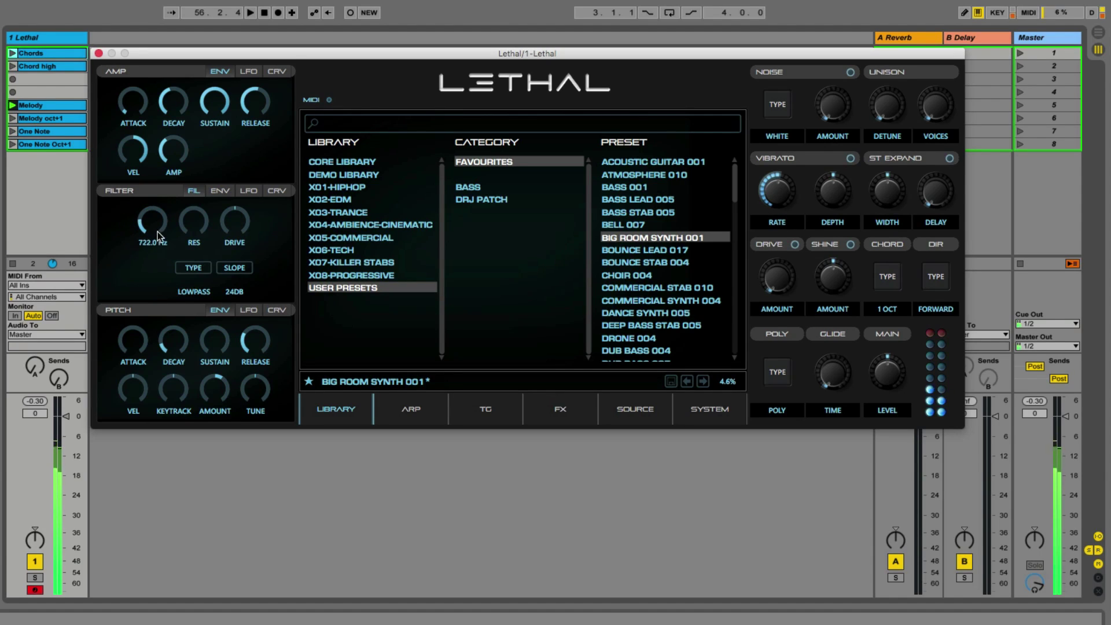
{"action": "left_click", "coordinate": [220, 190]}
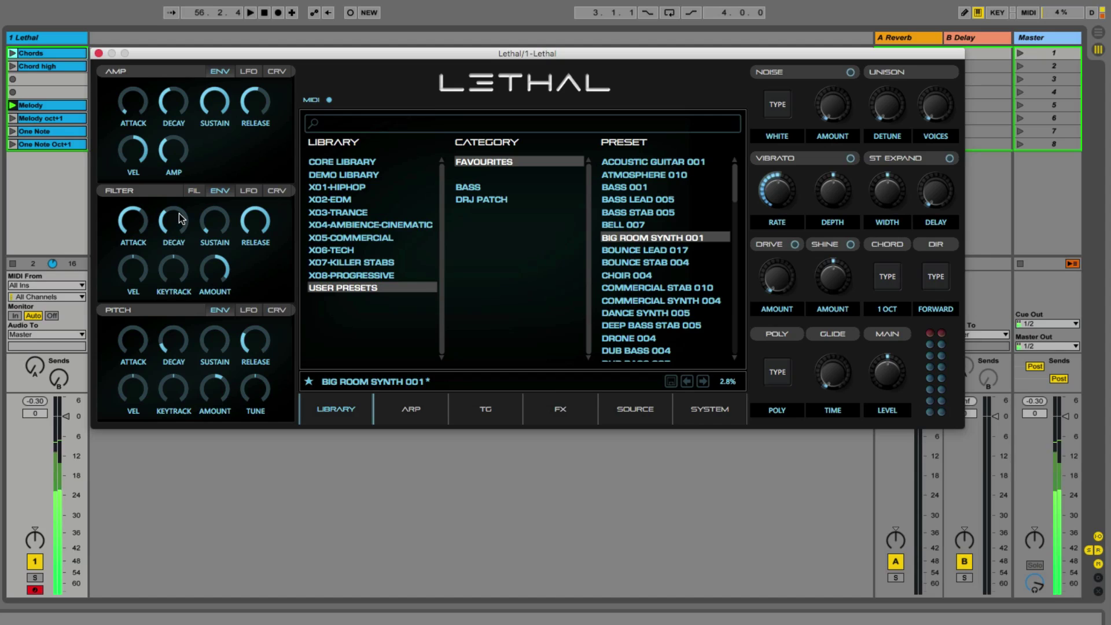
{"action": "left_click_drag", "start_coordinate": [186, 221], "coordinate": [188, 167]}
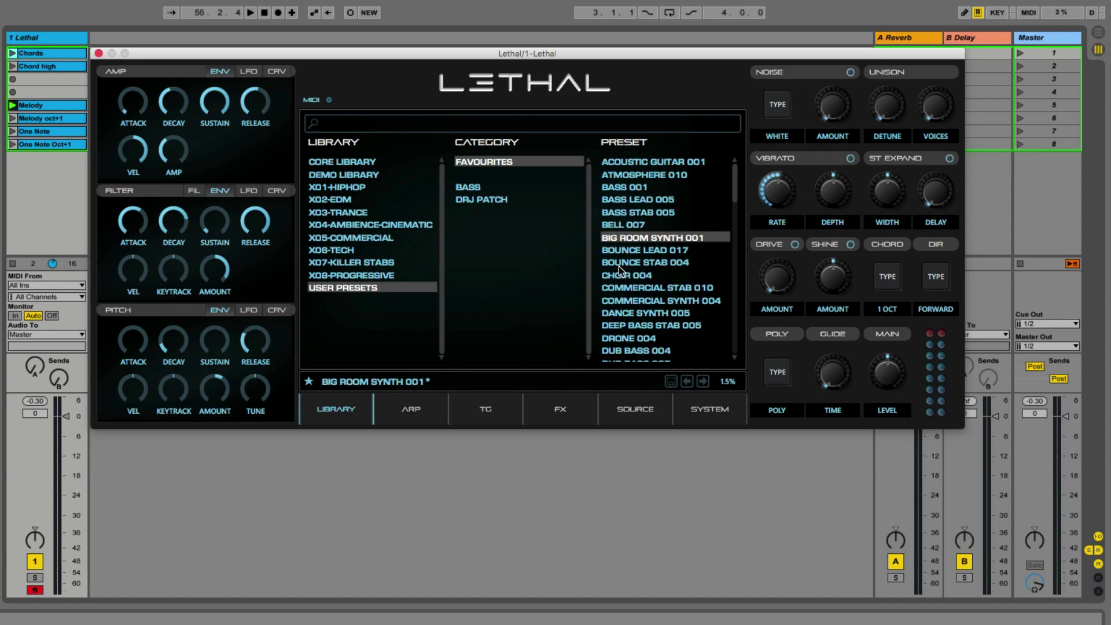
{"action": "key", "text": "super+z"}
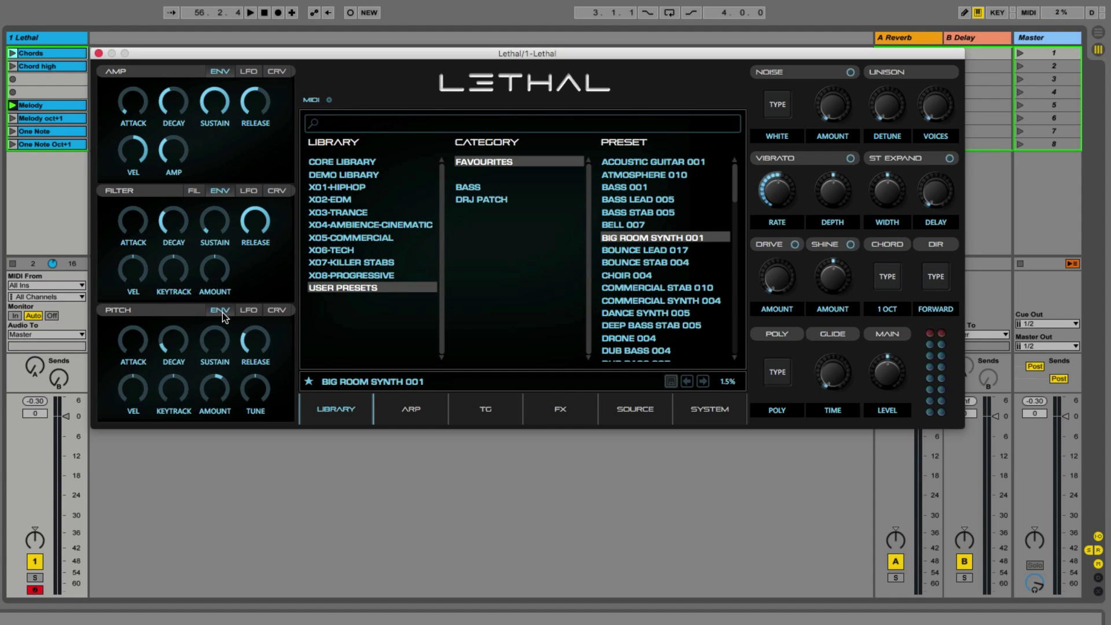
Review the pitch LFO and curve settings, and set the pitch envelope's decay to 1.06 s
{"action": "left_click", "coordinate": [248, 311]}
{"action": "left_click", "coordinate": [276, 311]}
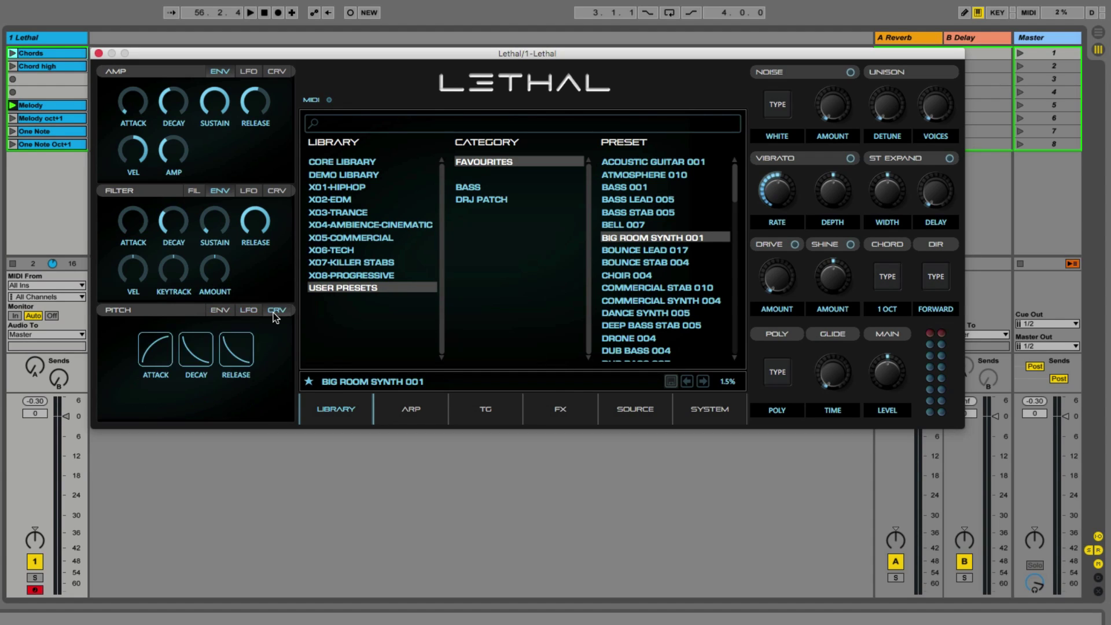
{"action": "left_click", "coordinate": [219, 310]}
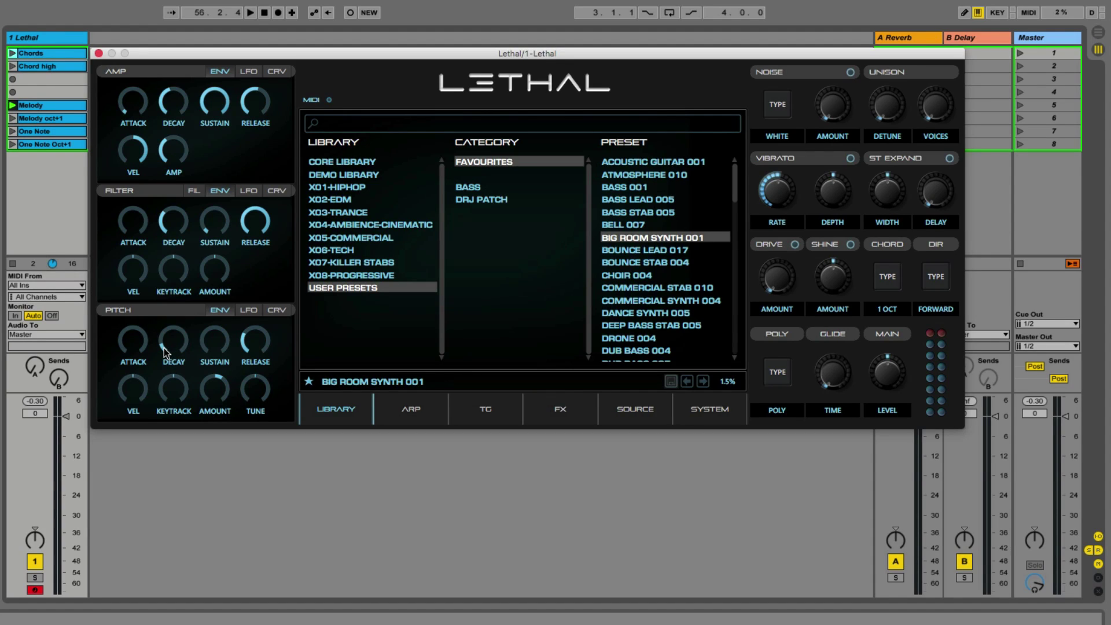
{"action": "left_click_drag", "start_coordinate": [167, 349], "coordinate": [178, 299]}
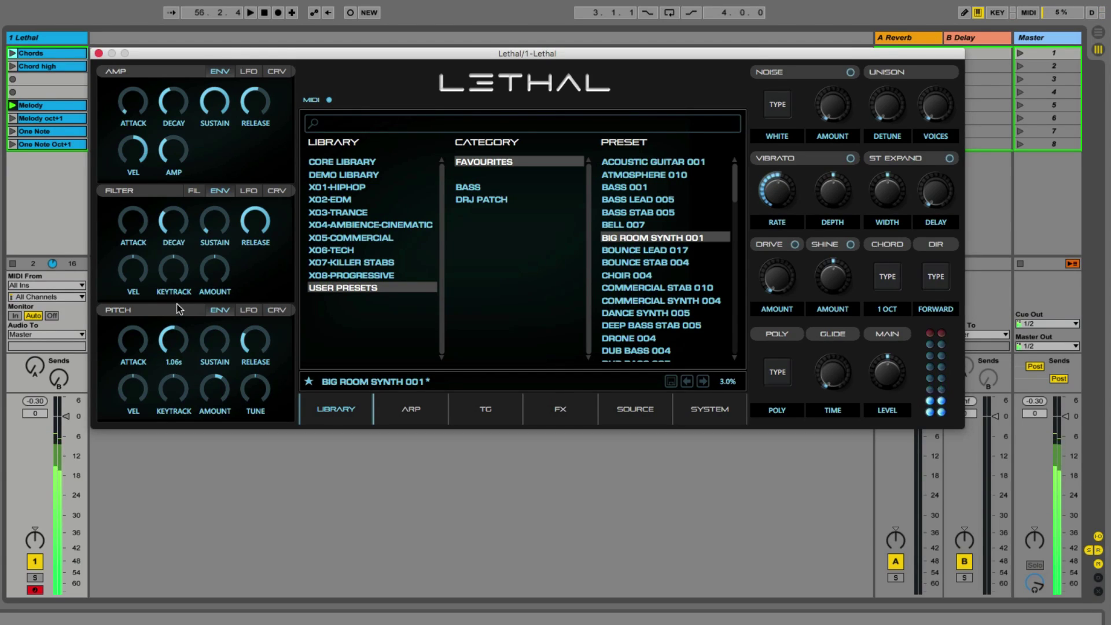
Try a pitch envelope amount of +1950 Ct, and reload the BIG ROOM SYNTH 001 preset to discard the pitch edits
{"action": "left_click_drag", "start_coordinate": [212, 381], "coordinate": [221, 431]}
{"action": "left_click_drag", "start_coordinate": [207, 379], "coordinate": [247, 353]}
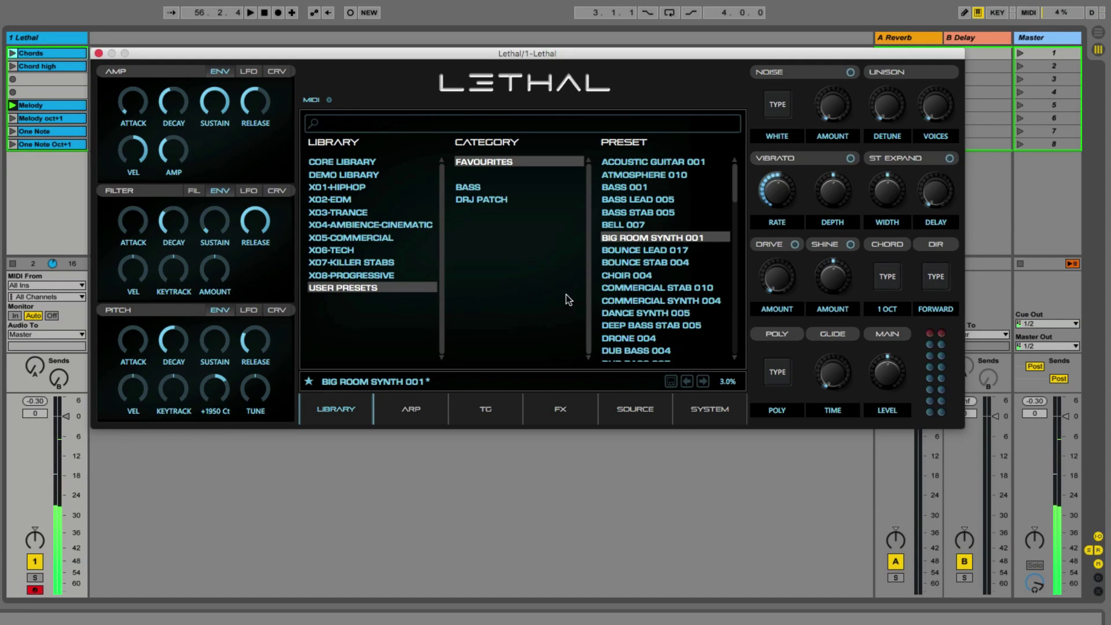
{"action": "left_click", "coordinate": [647, 237]}
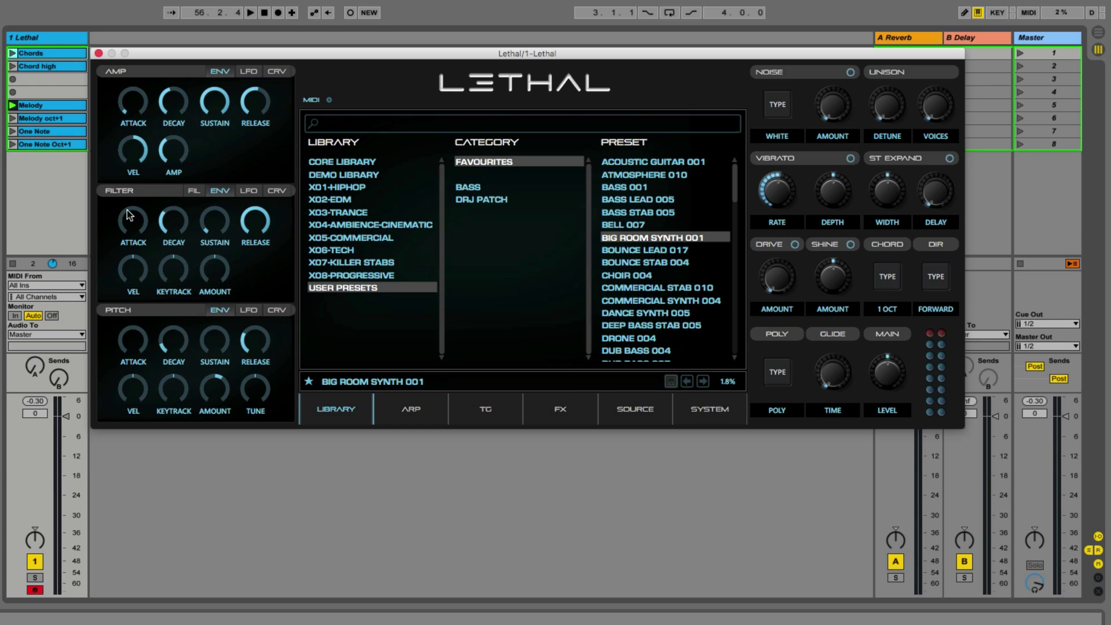
Show the main filter settings, cycle the voice mode back to Poly, and lengthen the glide time while auditioning the sound
{"action": "left_click", "coordinate": [194, 191]}
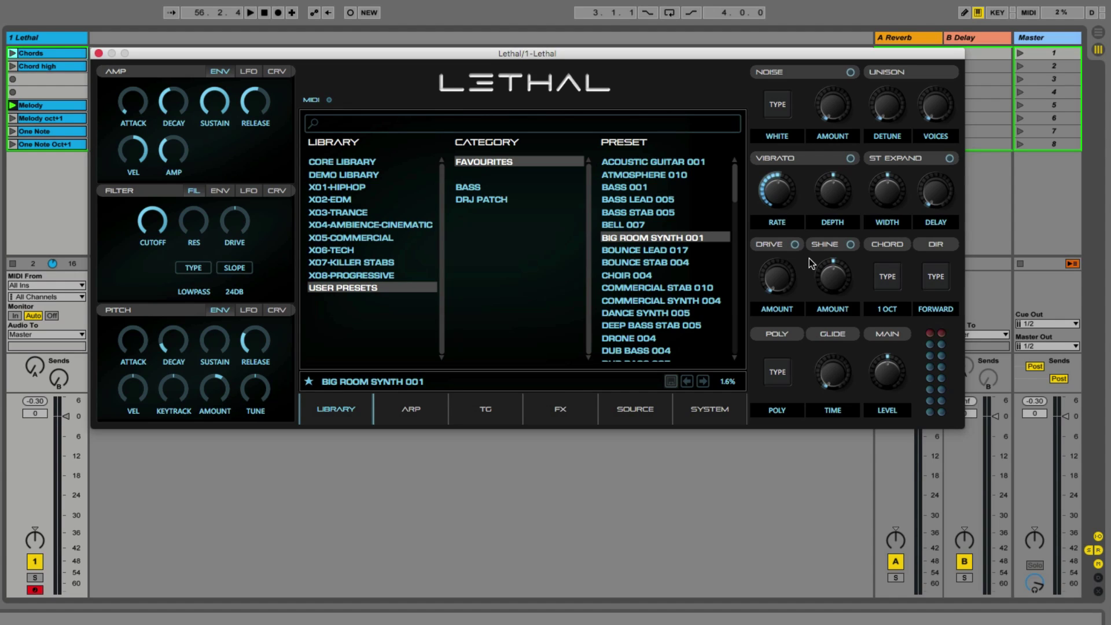
{"action": "left_click", "coordinate": [781, 374]}
{"action": "left_click", "coordinate": [781, 374]}
{"action": "left_click", "coordinate": [781, 374]}
{"action": "mouse_move", "coordinate": [832, 374]}
{"action": "left_mouse_down"}
{"action": "mouse_move", "coordinate": [829, 342]}
{"action": "mouse_move", "coordinate": [832, 370]}
{"action": "left_mouse_up"}
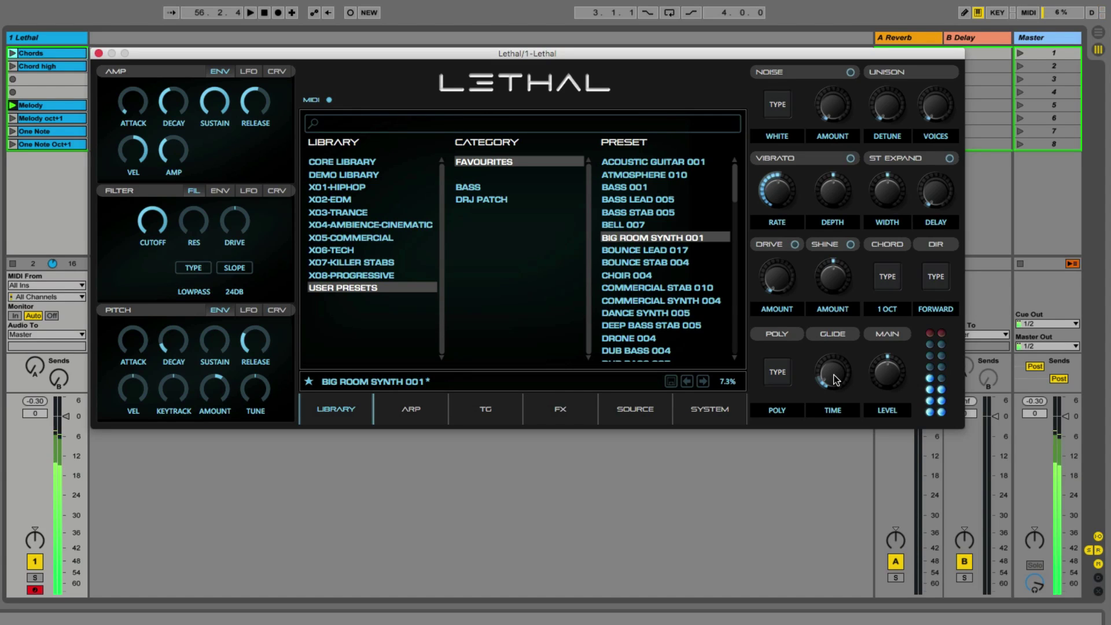
{"action": "left_click_drag", "start_coordinate": [832, 375], "coordinate": [833, 364]}
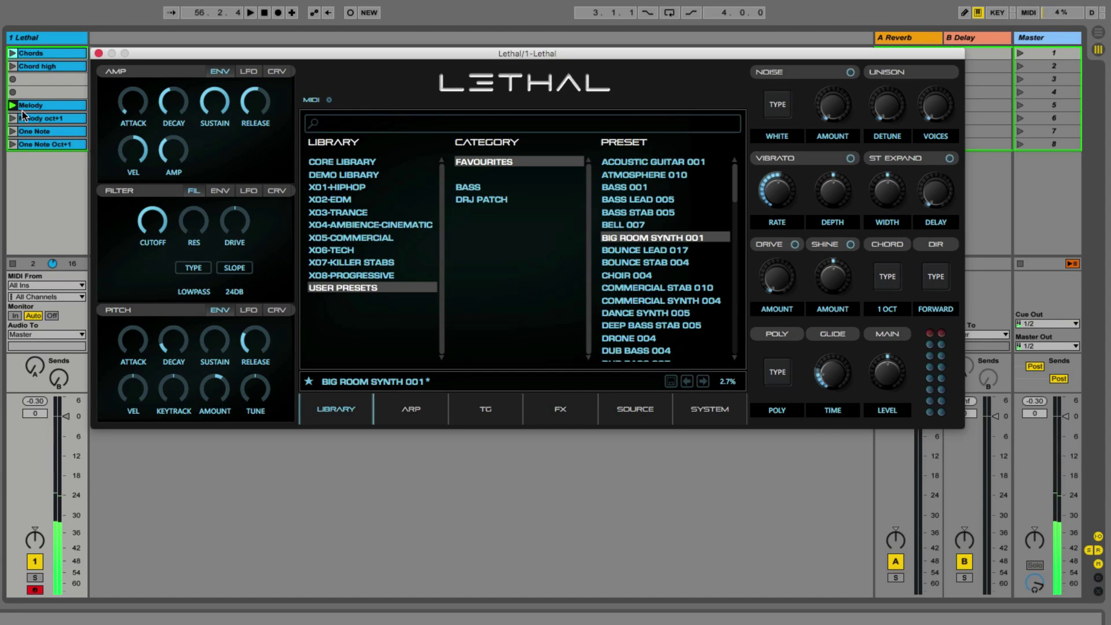
{"action": "key", "text": "space"}
{"action": "left_click_drag", "start_coordinate": [849, 383], "coordinate": [828, 358]}
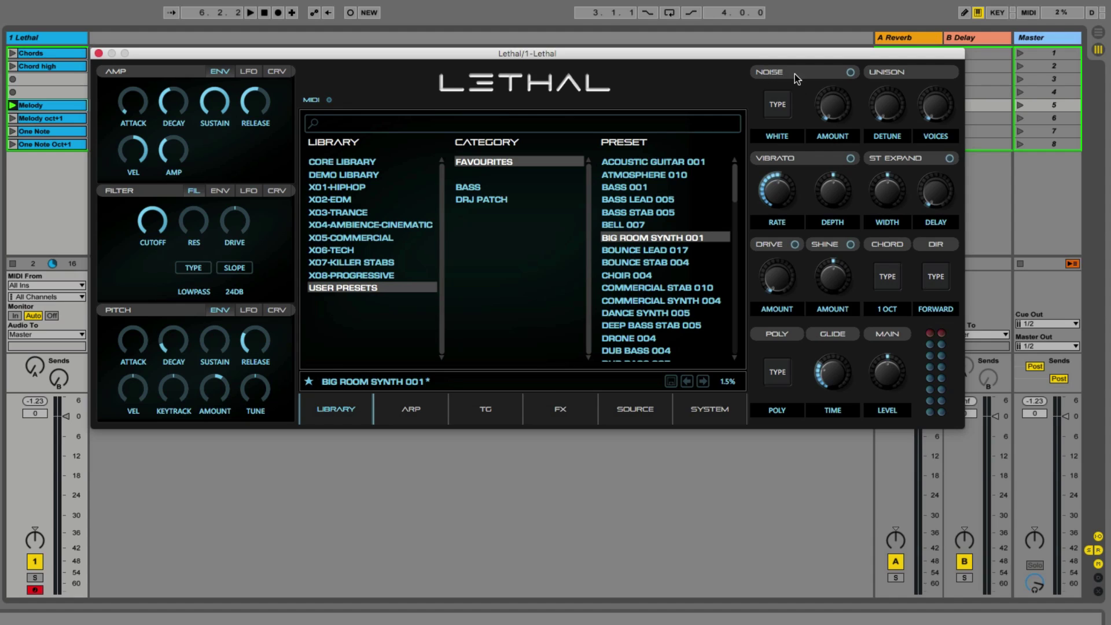
Turn on the white noise layer and raise its amount while the melody plays
{"action": "left_click", "coordinate": [849, 72]}
{"action": "key", "text": "space"}
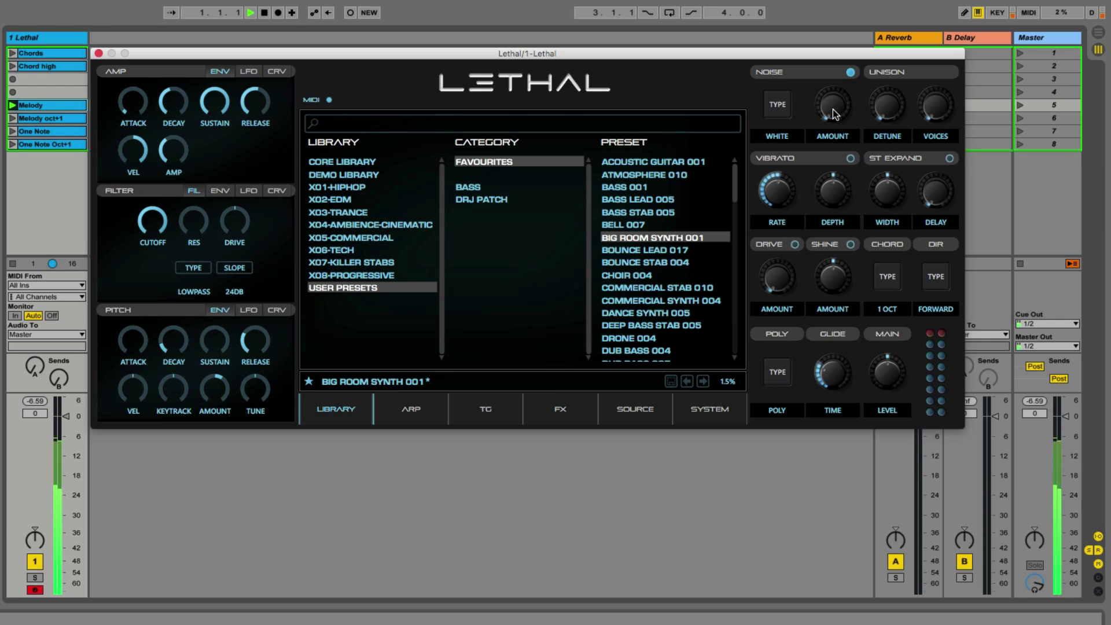
{"action": "left_click_drag", "start_coordinate": [832, 109], "coordinate": [837, 26]}
{"action": "key", "text": "space"}
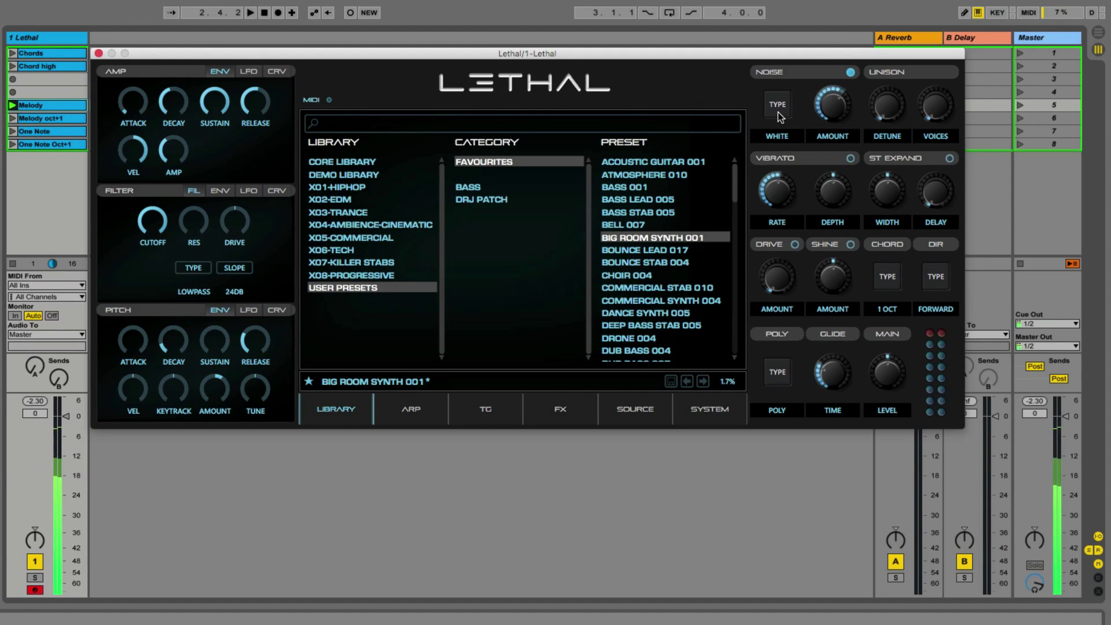
Switch the noise type to Blue, reduce the noise amount while the melody plays, and turn the noise off
{"action": "left_click", "coordinate": [778, 107]}
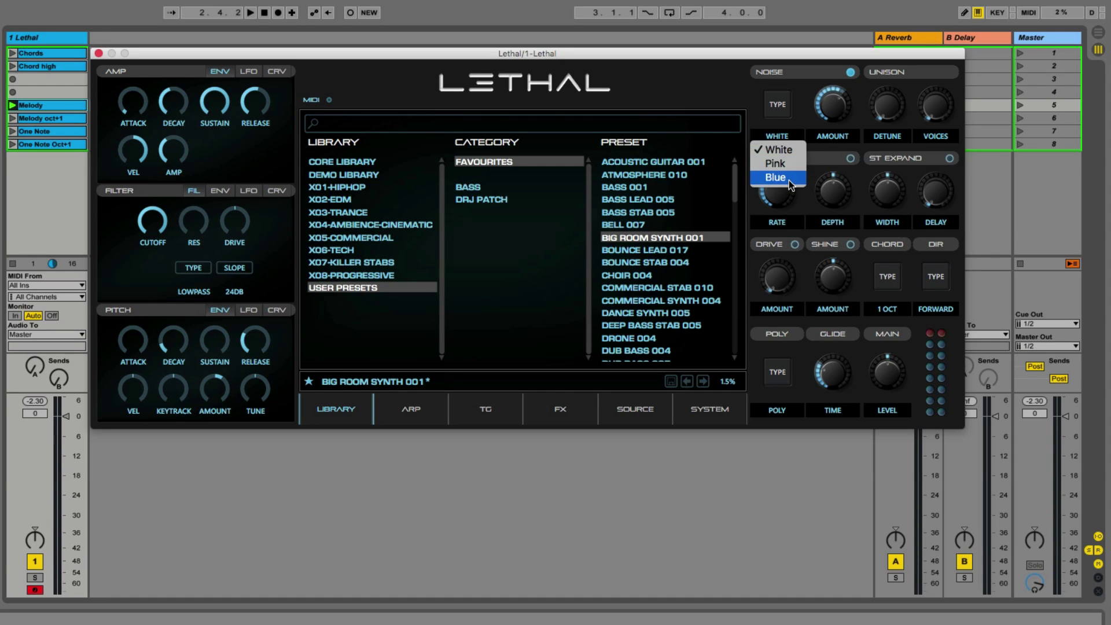
{"action": "left_click", "coordinate": [792, 130]}
{"action": "key", "text": "space"}
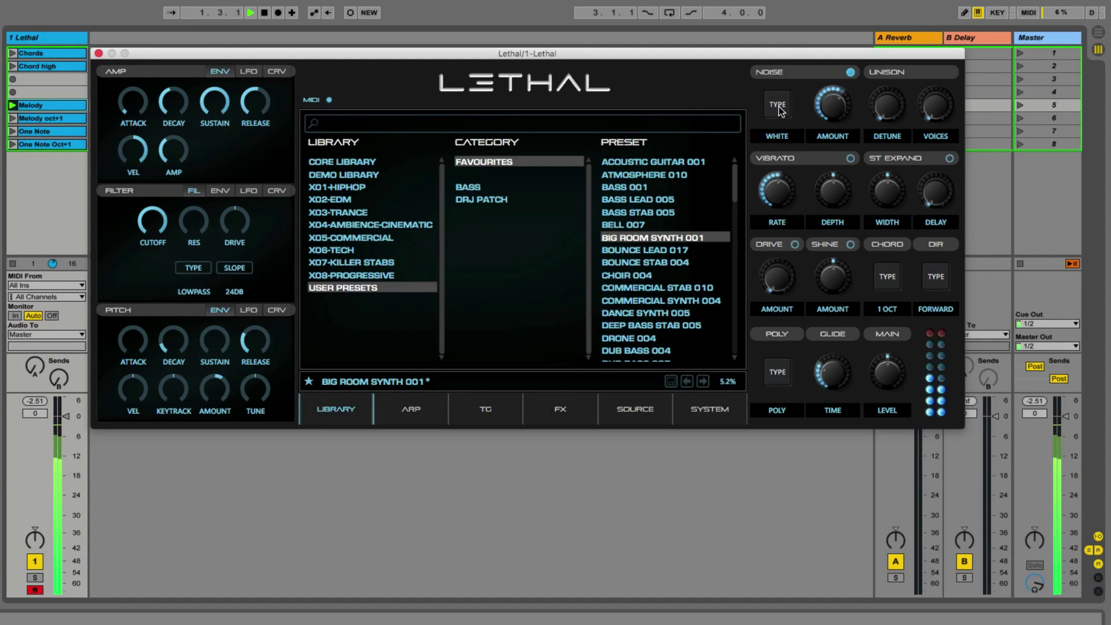
{"action": "scroll", "coordinate": [780, 110], "scroll_direction": "down", "scroll_amount": 1}
{"action": "scroll", "coordinate": [779, 110], "scroll_direction": "down", "scroll_amount": 1}
{"action": "left_click_drag", "start_coordinate": [818, 116], "coordinate": [844, 83]}
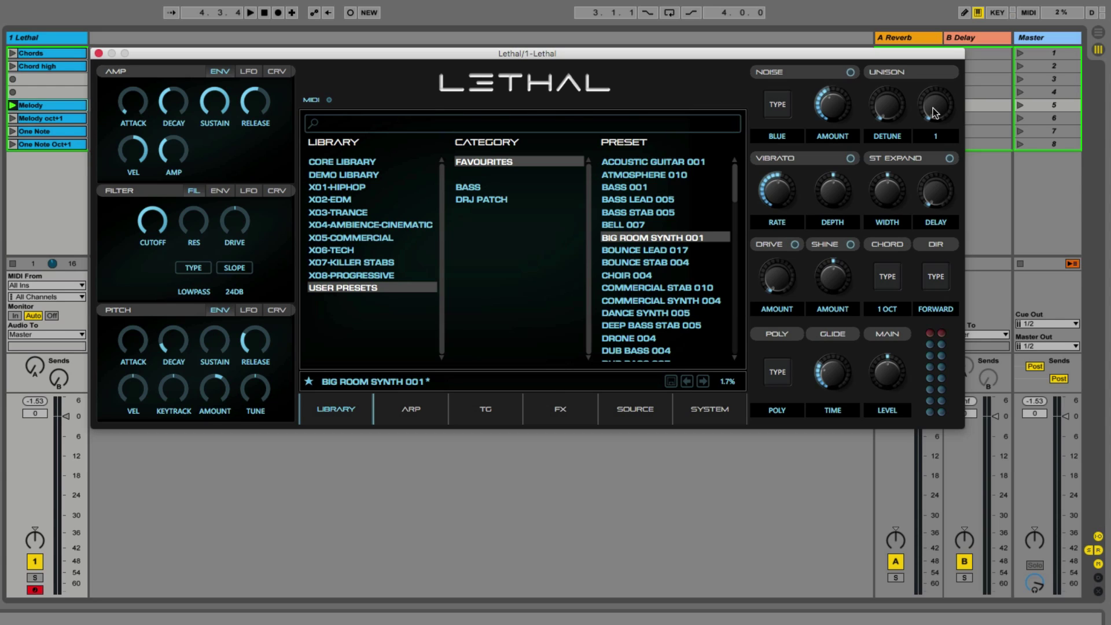
Try unison with extra voices and stronger detune, and reload BIG ROOM SYNTH 001 to discard the edits
{"action": "key", "text": "space"}
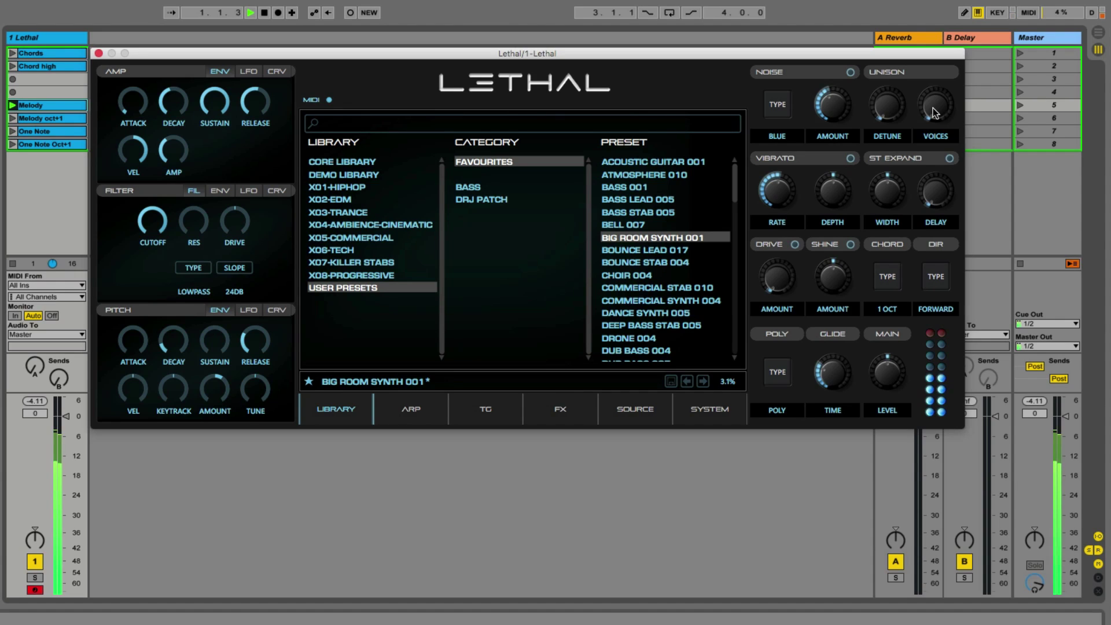
{"action": "left_click_drag", "start_coordinate": [933, 103], "coordinate": [890, 30]}
{"action": "left_click_drag", "start_coordinate": [932, 103], "coordinate": [931, 111]}
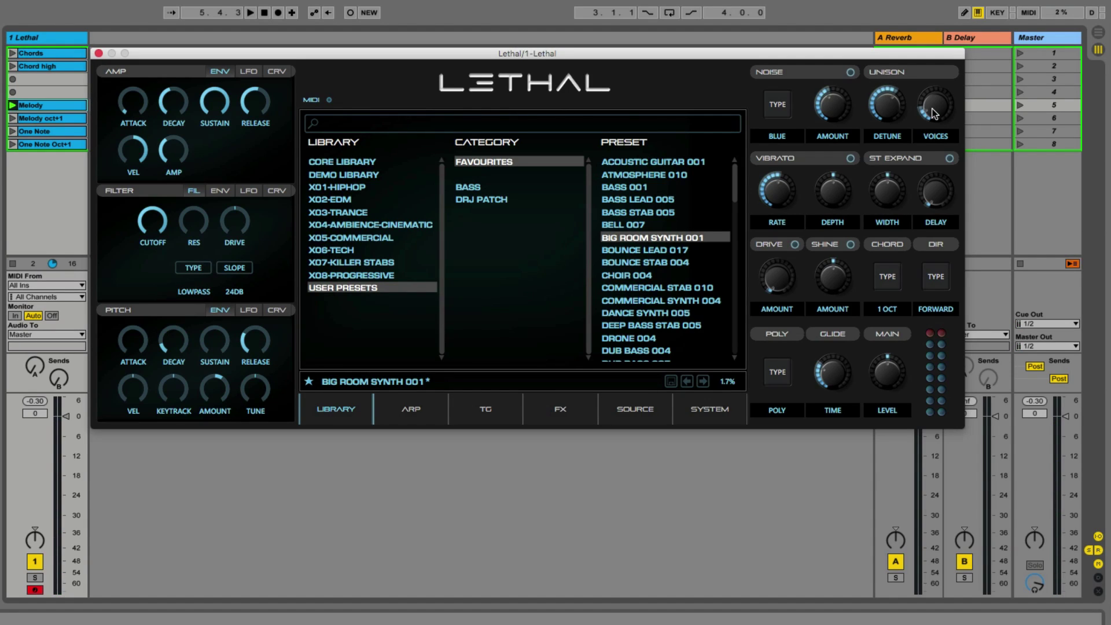
{"action": "left_click", "coordinate": [885, 107], "text": "super"}
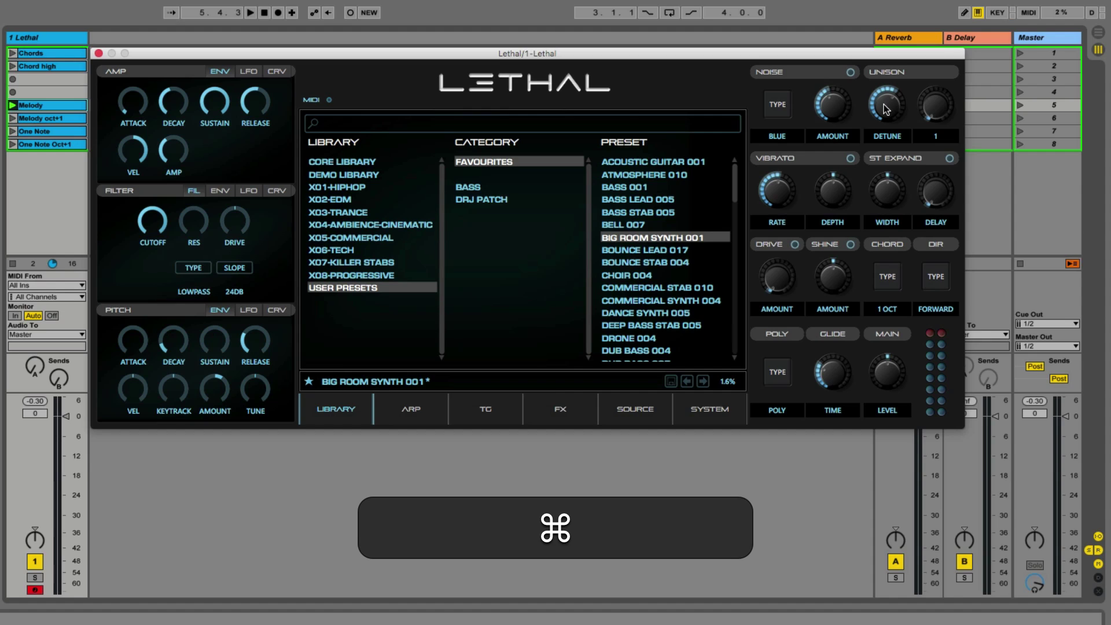
{"action": "left_click", "coordinate": [633, 238]}
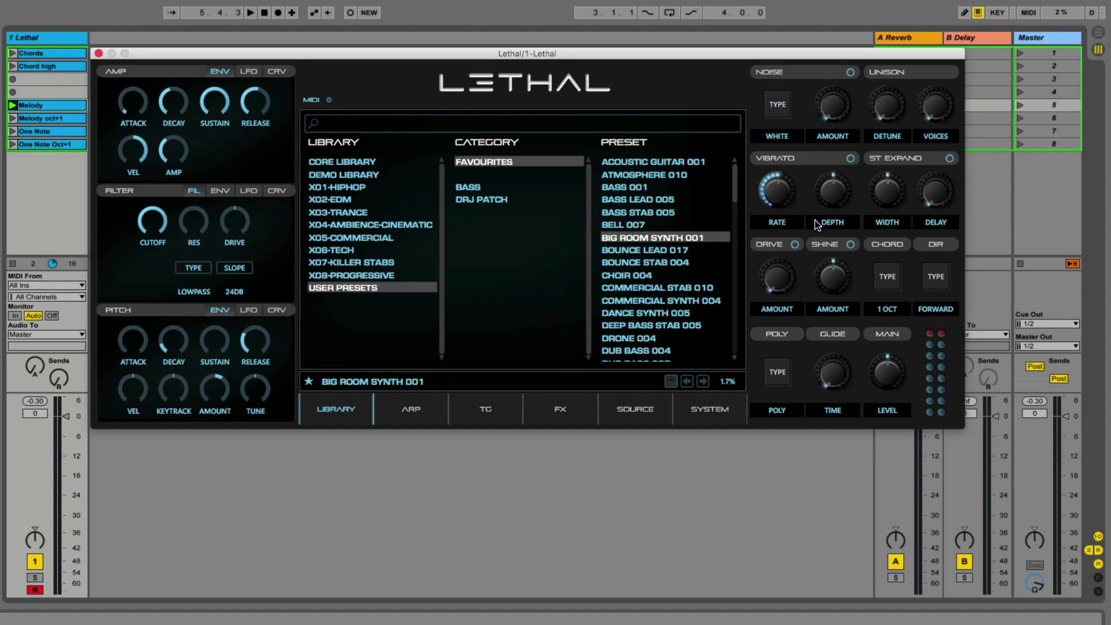
Audition vibrato on the melody with depths of +46 Ct and -62 Ct, and turn the vibrato off
{"action": "key", "text": "space"}
{"action": "left_click", "coordinate": [850, 158]}
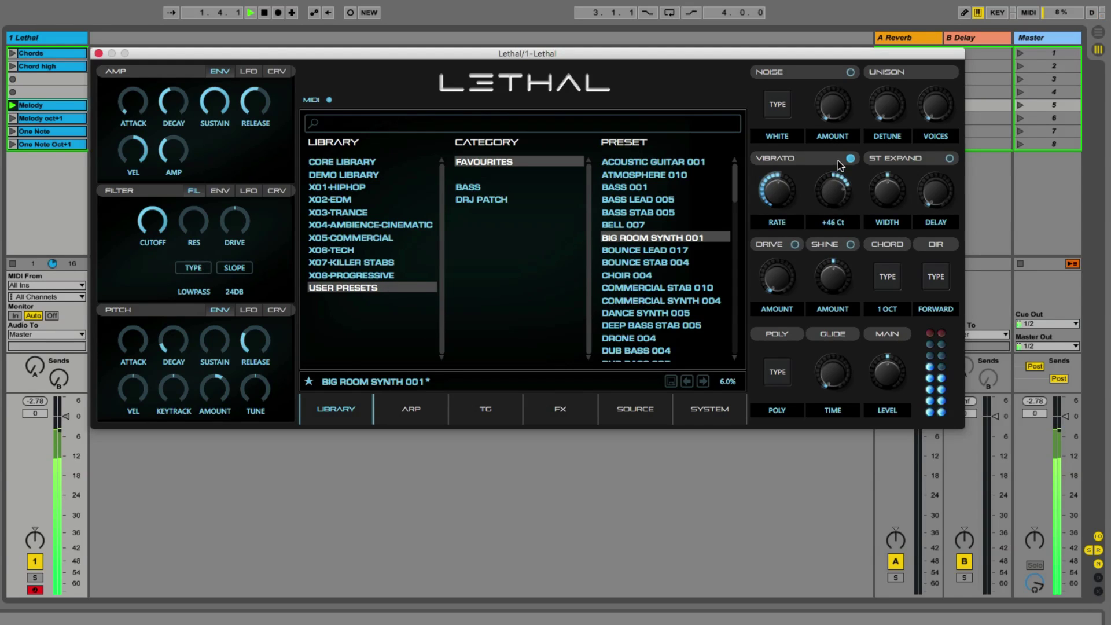
{"action": "left_click_drag", "start_coordinate": [832, 191], "coordinate": [835, 240]}
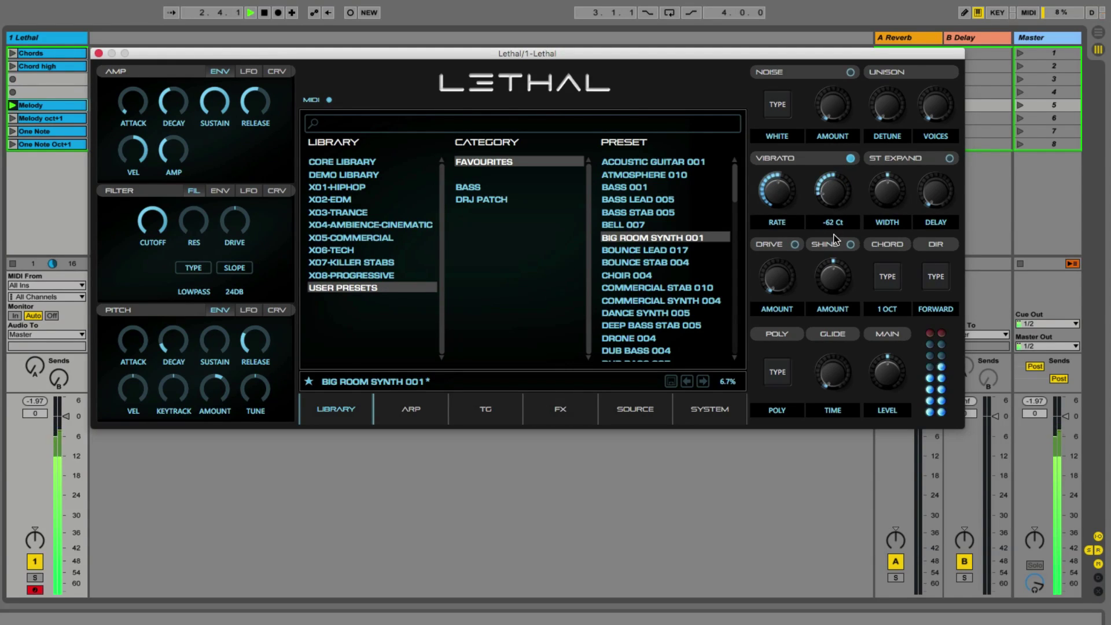
{"action": "left_click", "coordinate": [850, 159]}
{"action": "key", "text": "space"}
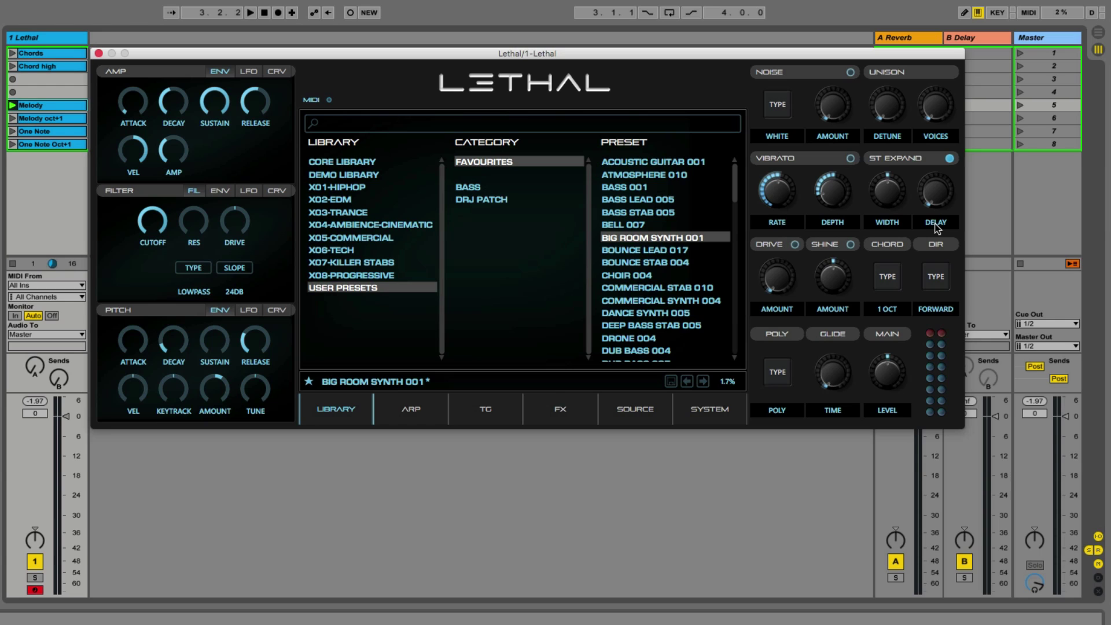
Audition the stereo expander with a width of 164% and a longer delay, and turn it off
{"action": "mouse_move", "coordinate": [889, 191]}
{"action": "key", "text": "space"}
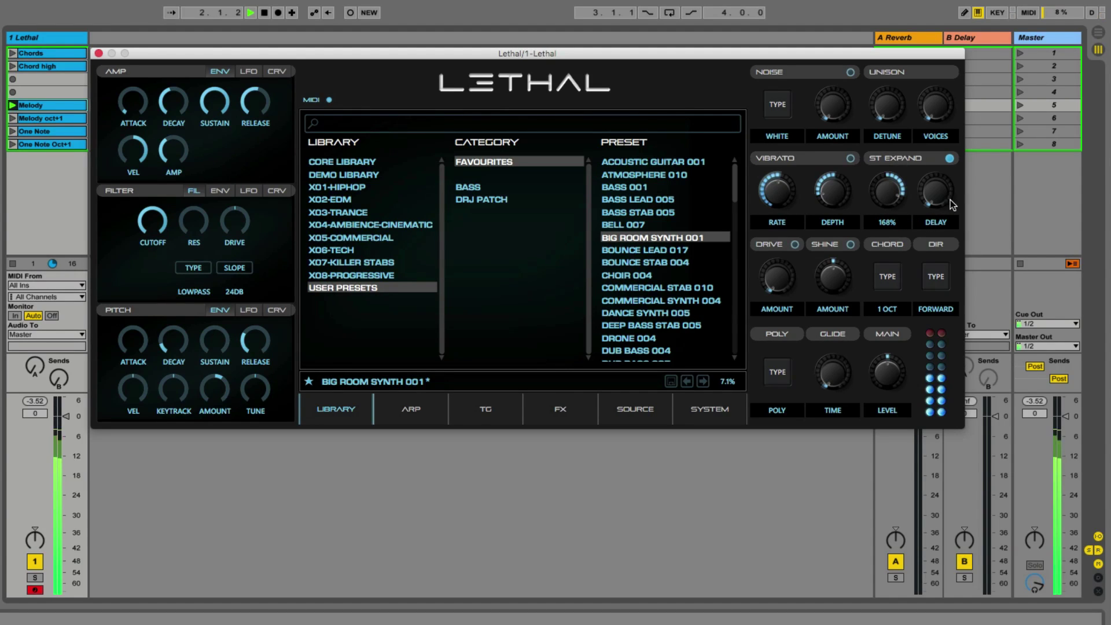
{"action": "mouse_move", "coordinate": [938, 186]}
{"action": "left_click_drag", "start_coordinate": [938, 186], "coordinate": [942, 116]}
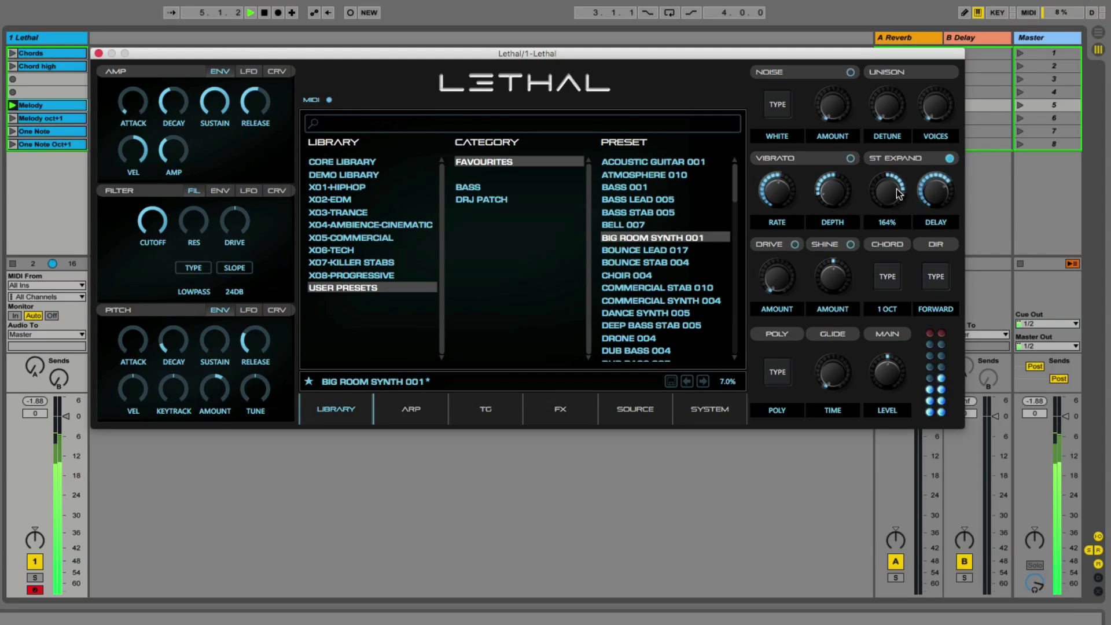
{"action": "left_click", "coordinate": [949, 159]}
{"action": "key", "text": "space"}
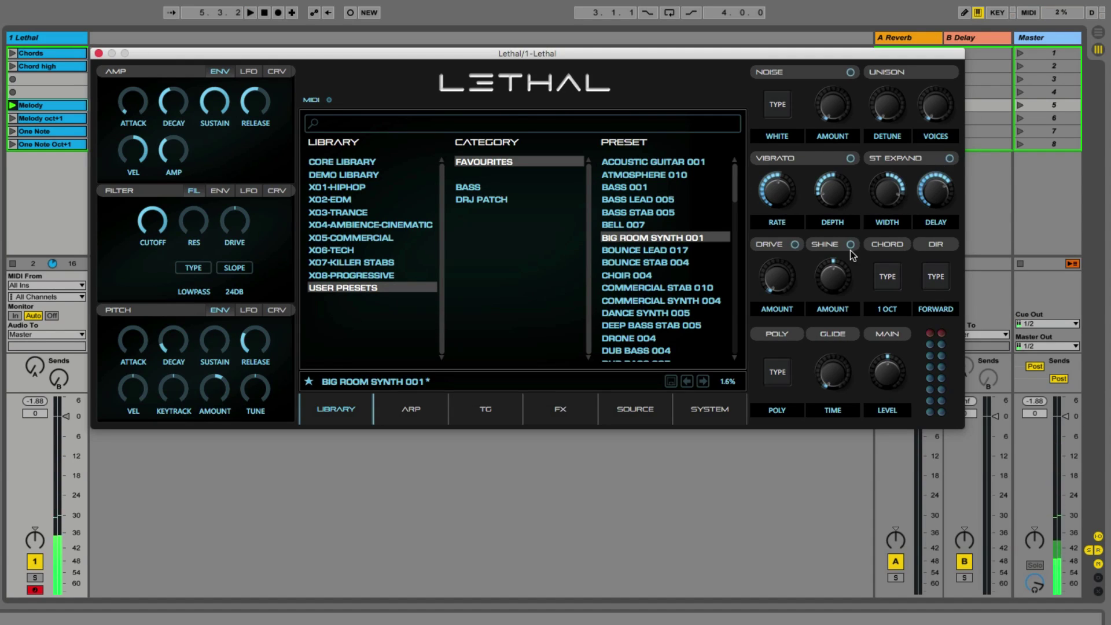
Try different drive amounts on the playing melody, and turn the drive off with its amount back at minimum
{"action": "left_click", "coordinate": [794, 244]}
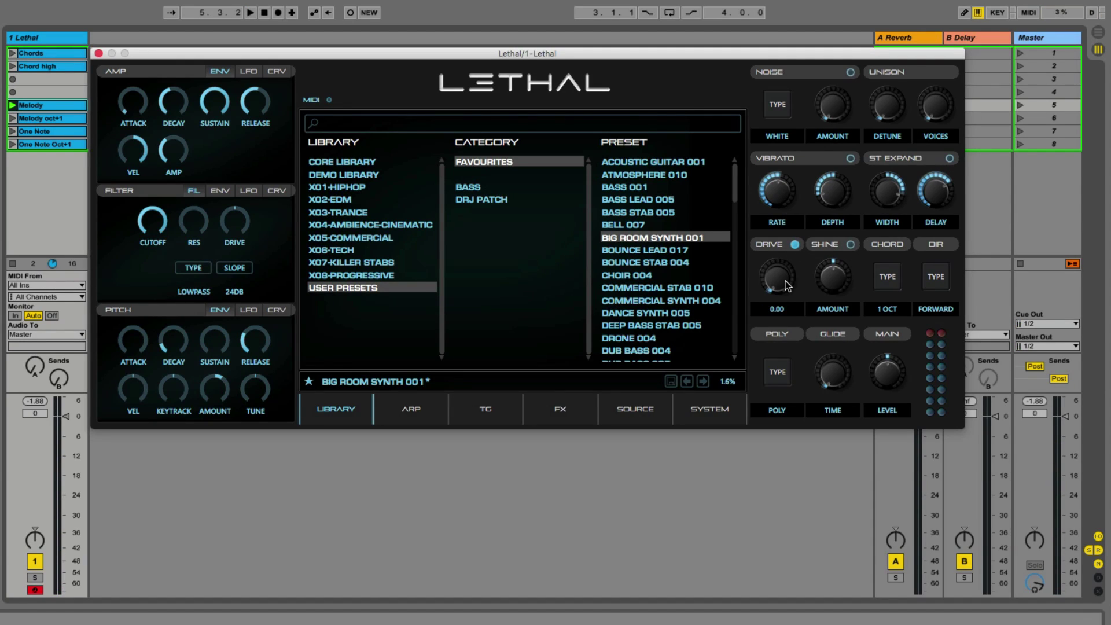
{"action": "key", "text": "space"}
{"action": "mouse_move", "coordinate": [786, 280]}
{"action": "left_mouse_down"}
{"action": "mouse_move", "coordinate": [792, 186]}
{"action": "mouse_move", "coordinate": [792, 265]}
{"action": "left_mouse_up"}
{"action": "key", "text": "space"}
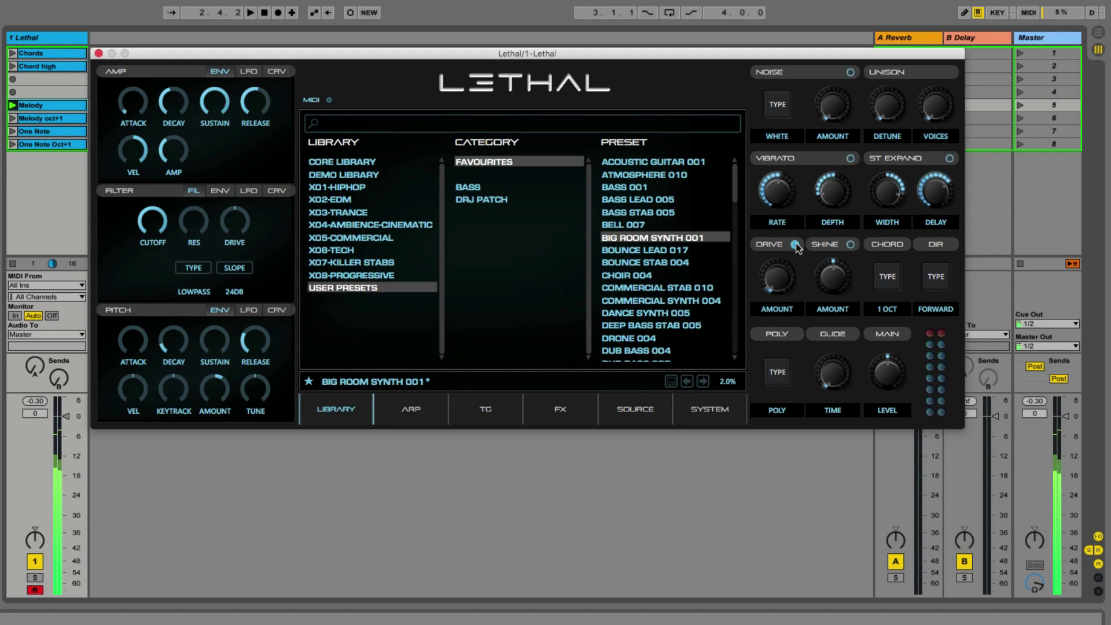
{"action": "left_click", "coordinate": [795, 244]}
Turn on Shine, sweep its amount while the melody plays, and leave it at 0.00
{"action": "left_click", "coordinate": [850, 244]}
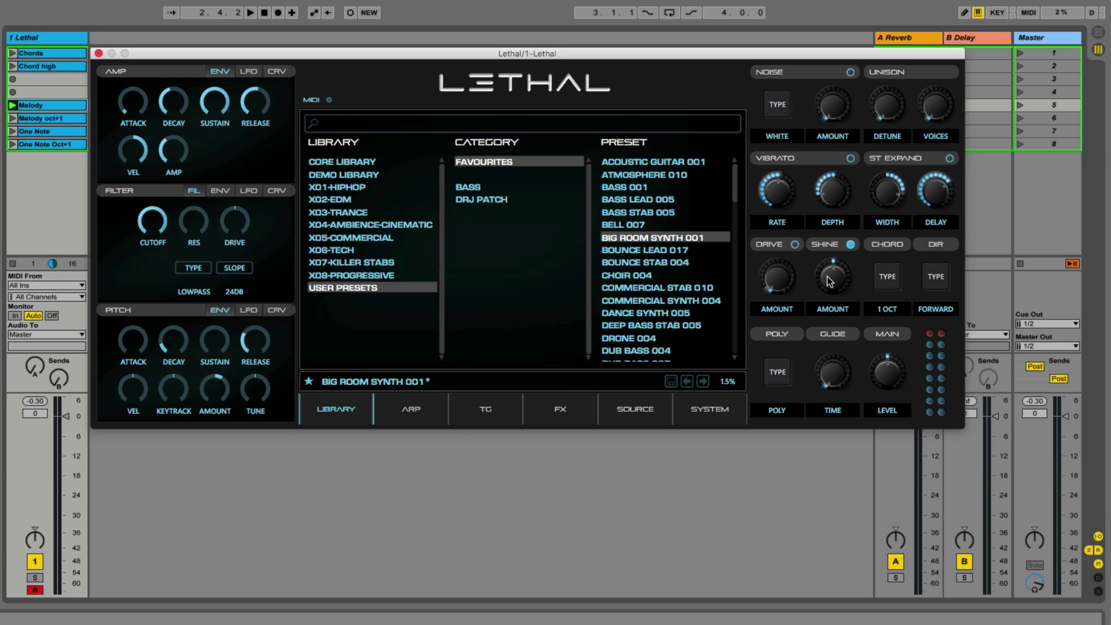
{"action": "mouse_move", "coordinate": [827, 284]}
{"action": "left_mouse_down"}
{"action": "mouse_move", "coordinate": [825, 324]}
{"action": "mouse_move", "coordinate": [825, 303]}
{"action": "left_mouse_up"}
{"action": "left_click_drag", "start_coordinate": [834, 267], "coordinate": [844, 292]}
{"action": "key", "text": "space"}
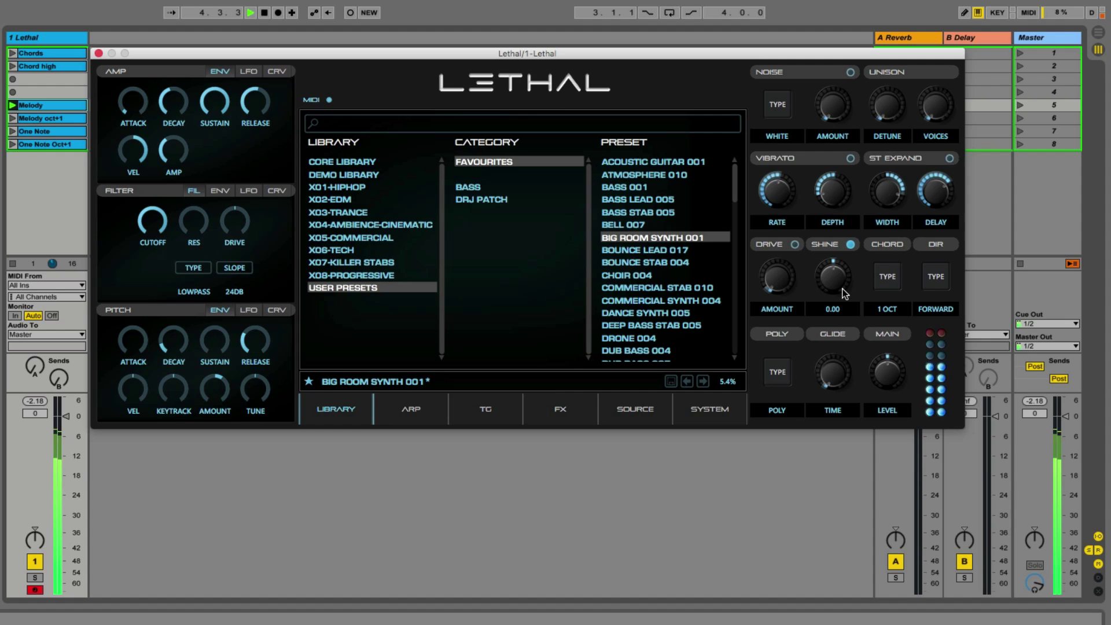
{"action": "key", "text": "space"}
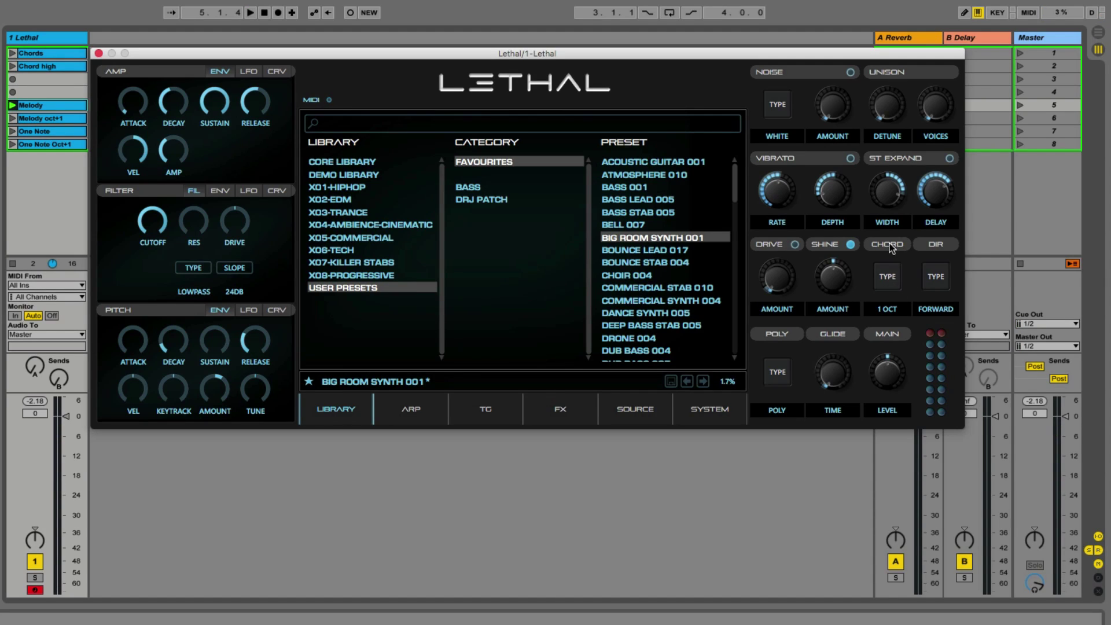
Try the Fifth chord type, look through the available chord types, and set the chord to Note
{"action": "left_click", "coordinate": [890, 280]}
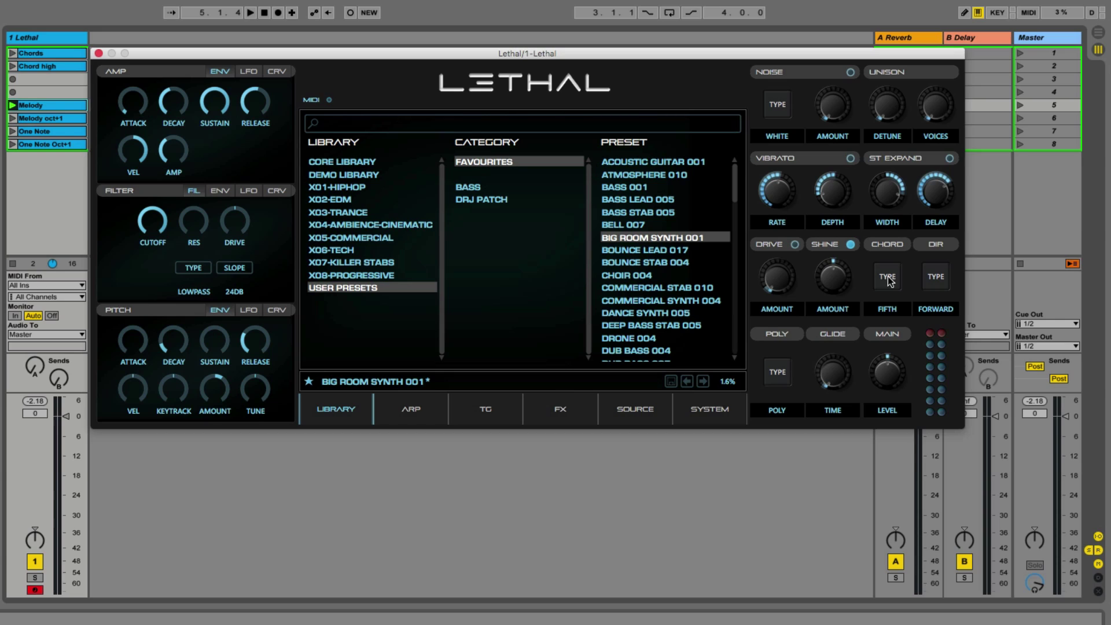
{"action": "left_click", "coordinate": [889, 309]}
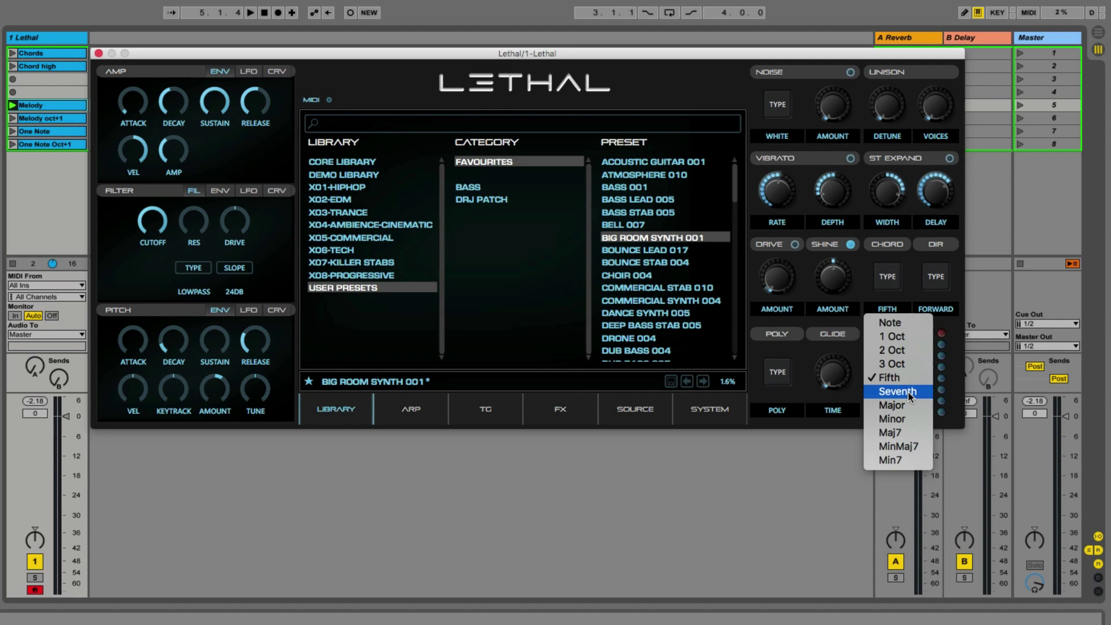
{"action": "left_click", "coordinate": [859, 314]}
{"action": "left_click", "coordinate": [891, 311]}
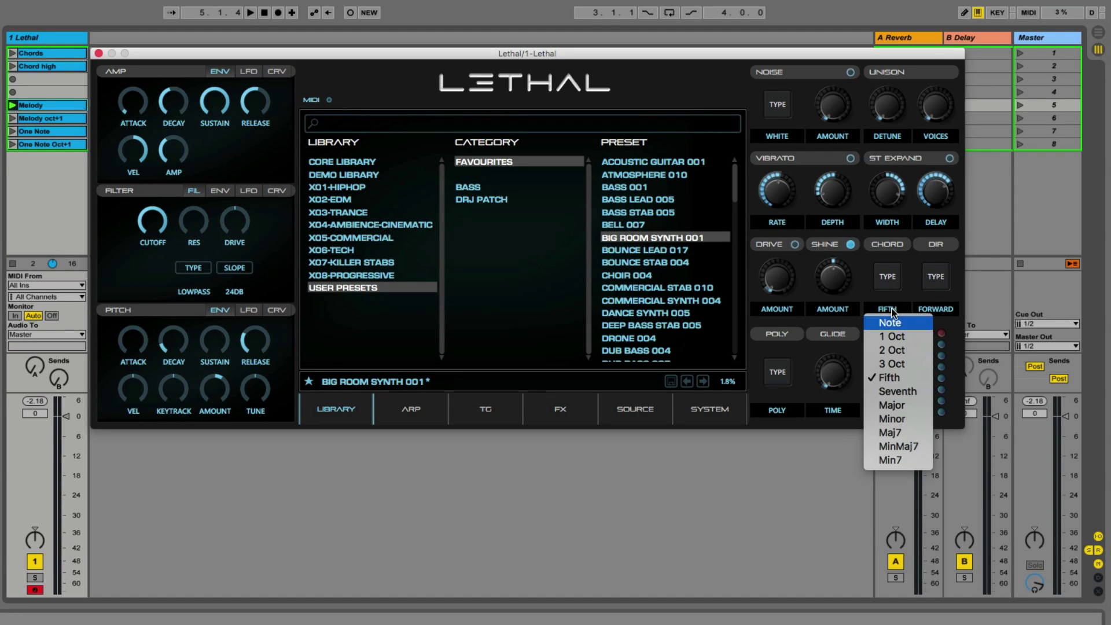
{"action": "left_click", "coordinate": [893, 322]}
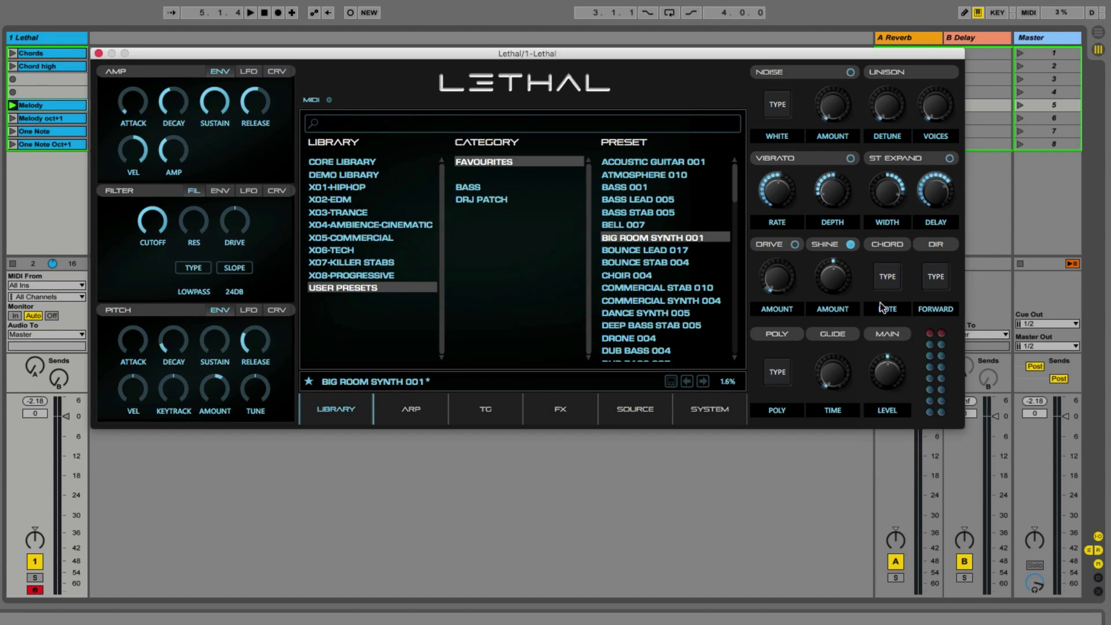
Switch the voice mode to Mono and set the chord type to Minor
{"action": "left_click", "coordinate": [780, 375]}
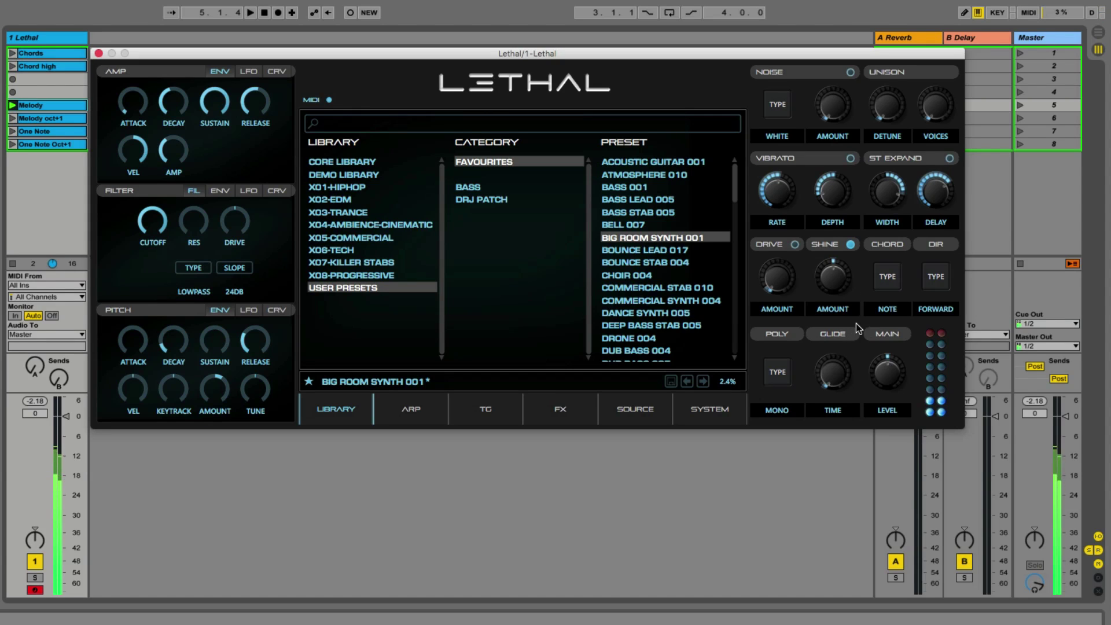
{"action": "left_click", "coordinate": [890, 281]}
{"action": "left_click", "coordinate": [890, 281]}
{"action": "left_click", "coordinate": [890, 281]}
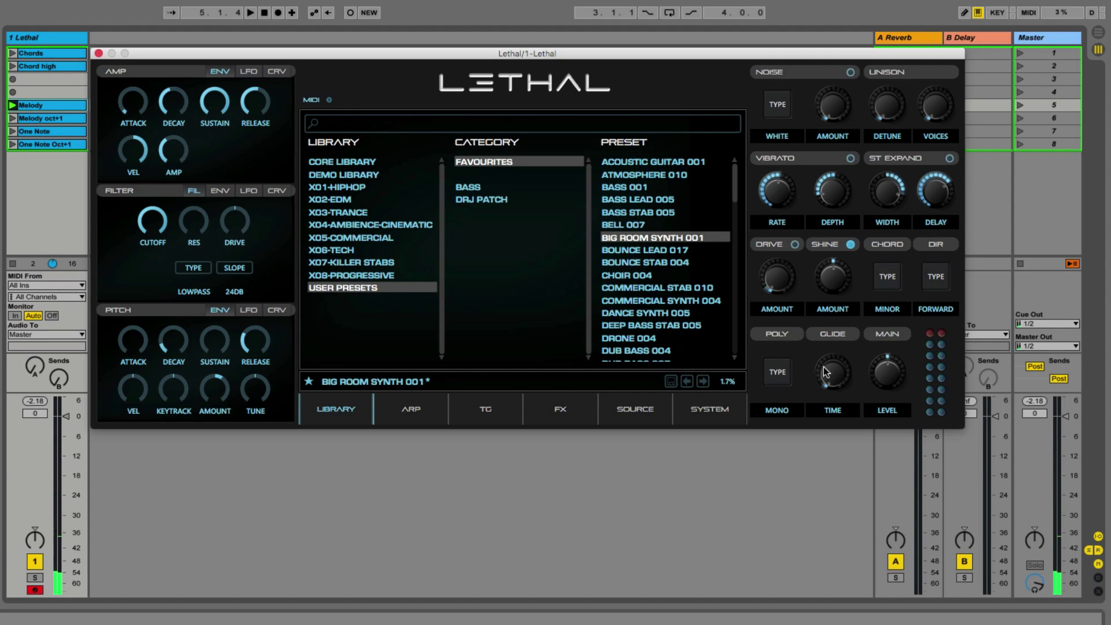
Set the voice mode back to Poly and change the chord type to 3 Oct
{"action": "left_click", "coordinate": [781, 376]}
{"action": "left_click", "coordinate": [890, 313]}
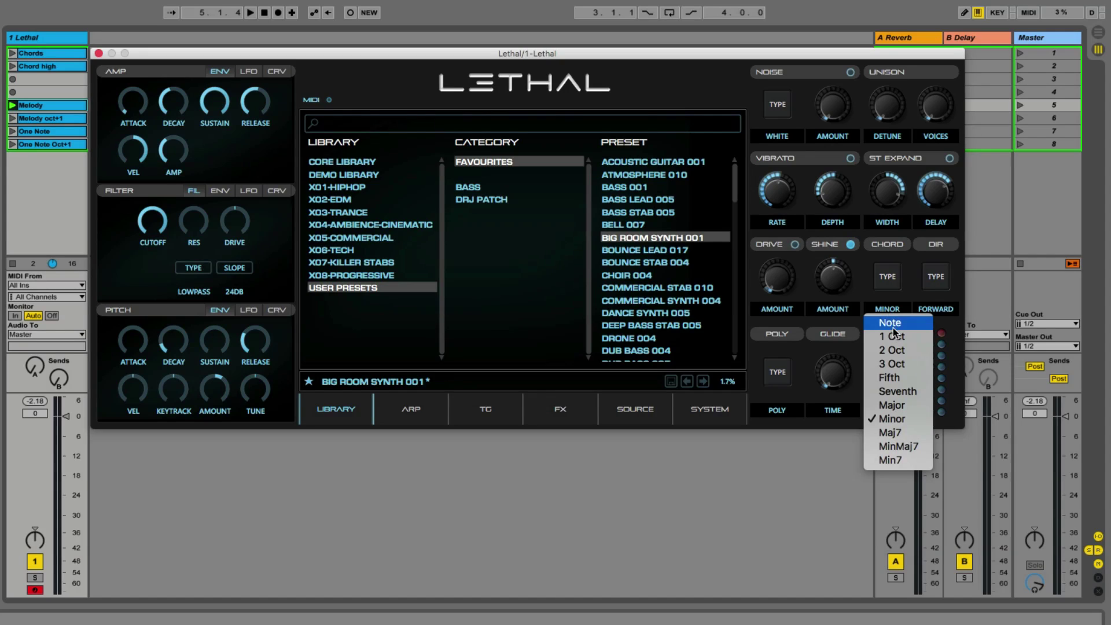
{"action": "left_click", "coordinate": [893, 332]}
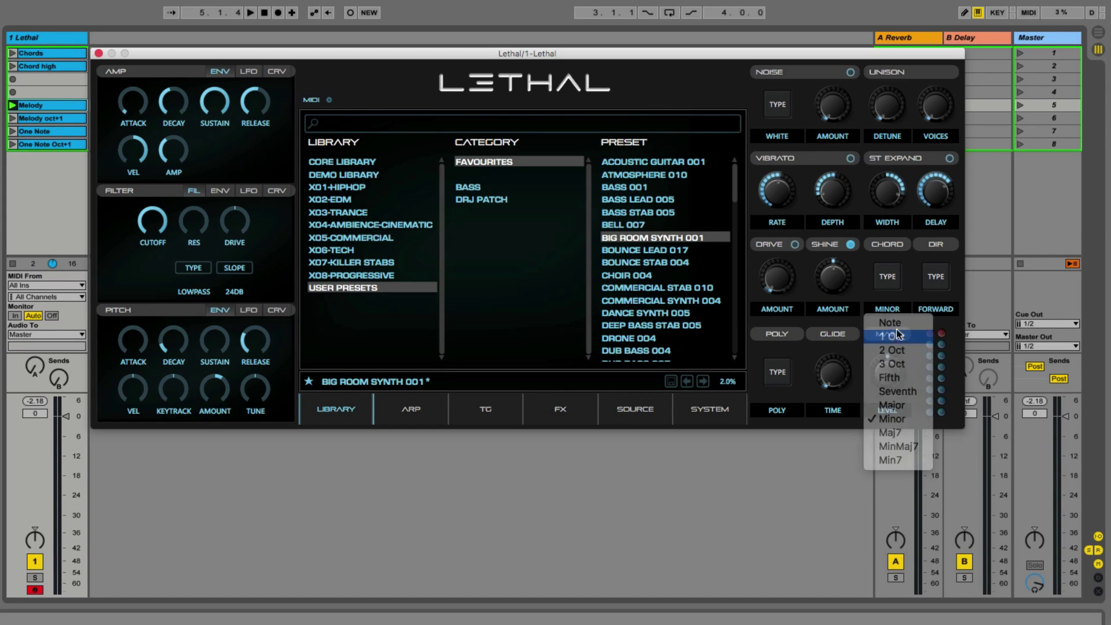
{"action": "left_click", "coordinate": [888, 279]}
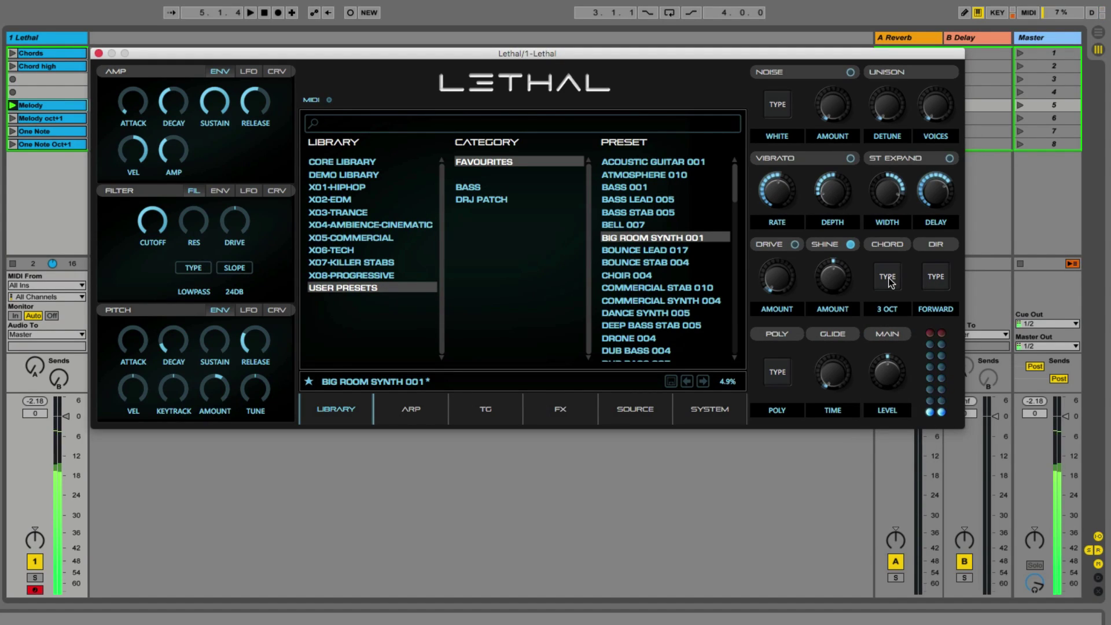
Try the Fifth, Major, Maj7 and MinMaj7 chord types during the melody, set the chord to Note and review the chord type list
{"action": "left_click", "coordinate": [888, 279]}
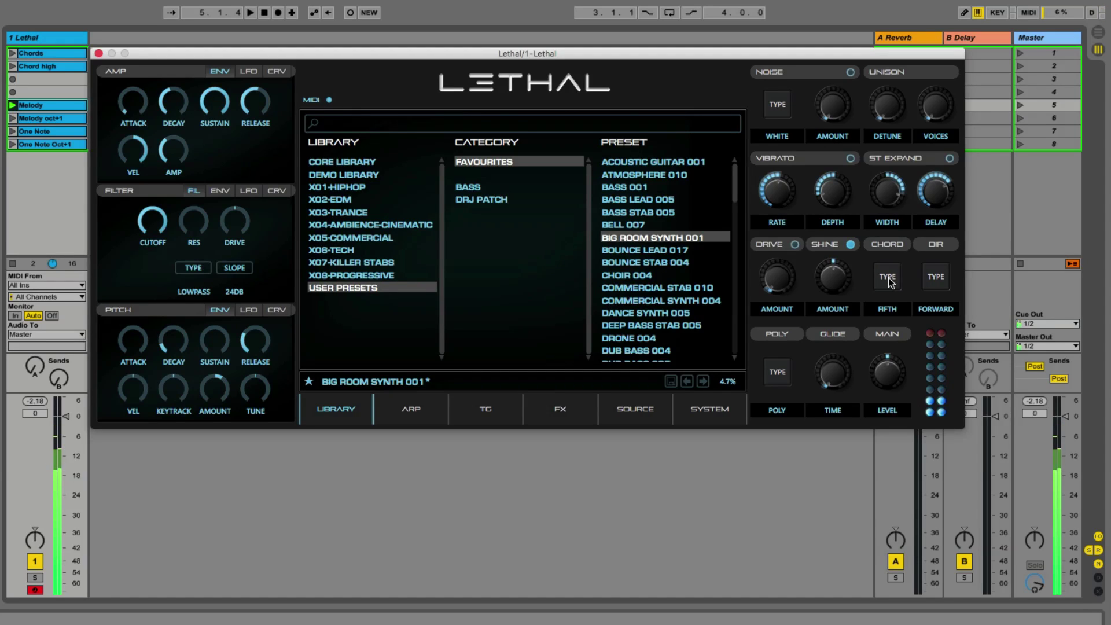
{"action": "left_click", "coordinate": [887, 277]}
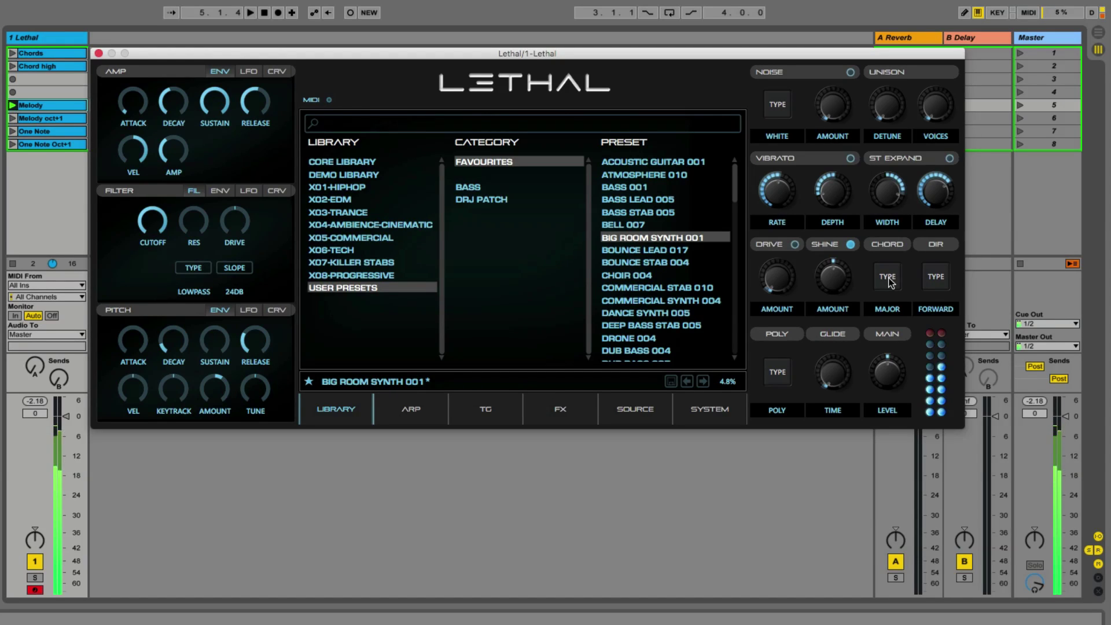
{"action": "left_click", "coordinate": [888, 277]}
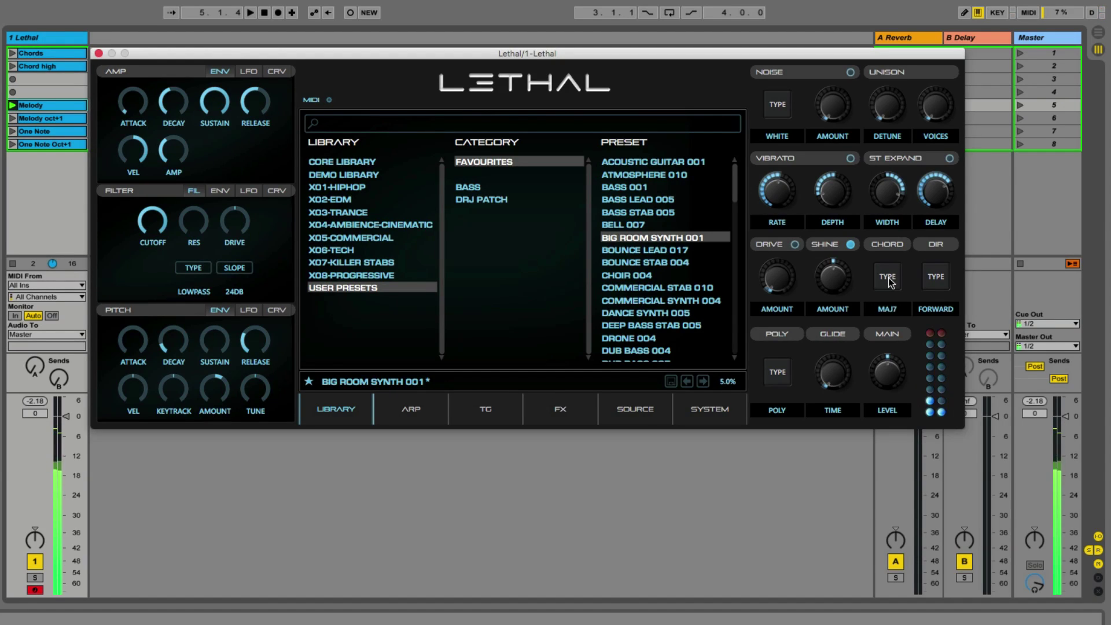
{"action": "left_click", "coordinate": [887, 278]}
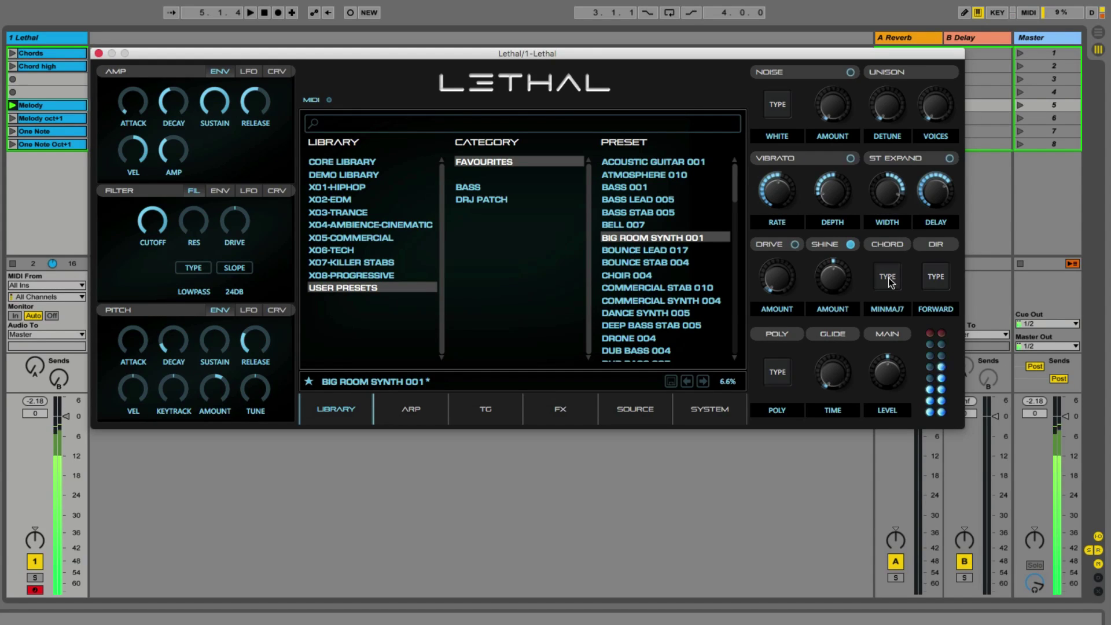
{"action": "left_click", "coordinate": [887, 277]}
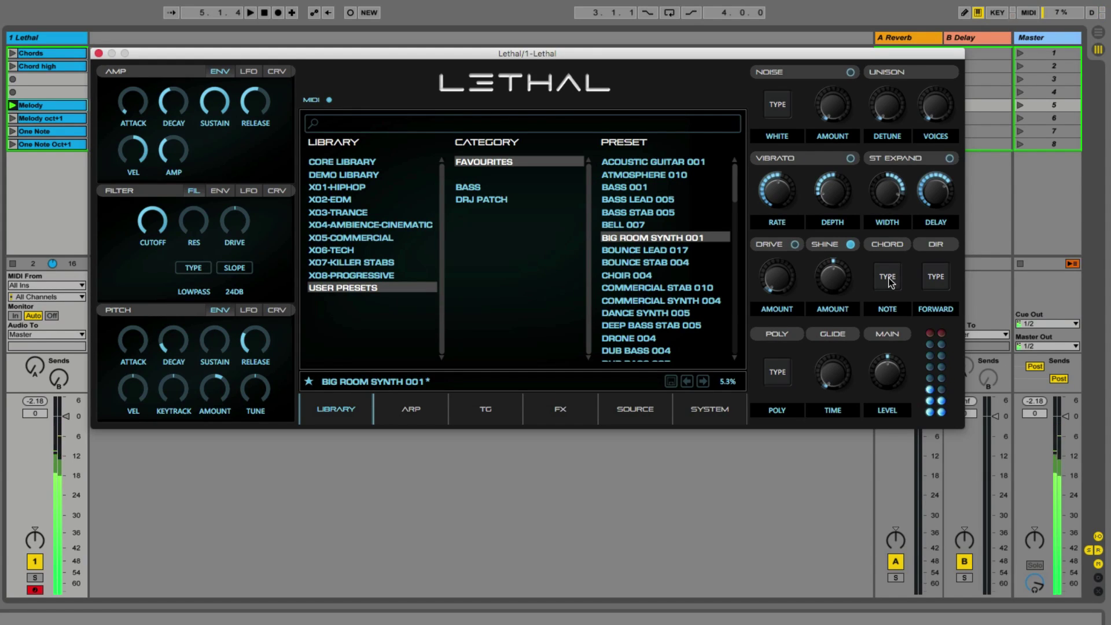
{"action": "left_click", "coordinate": [891, 314]}
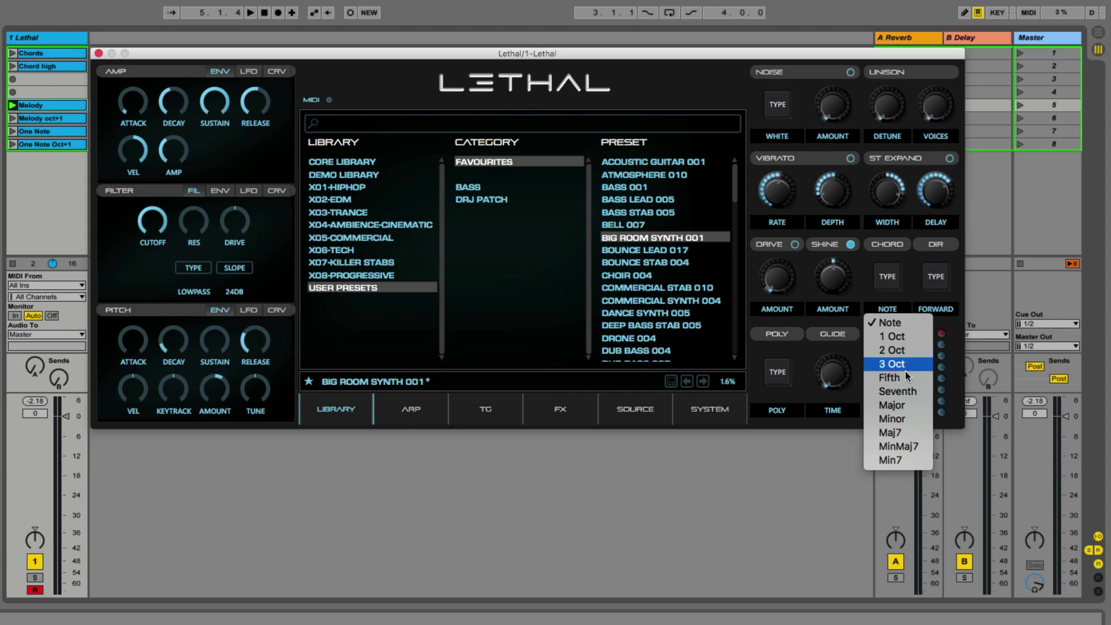
{"action": "left_click", "coordinate": [907, 296]}
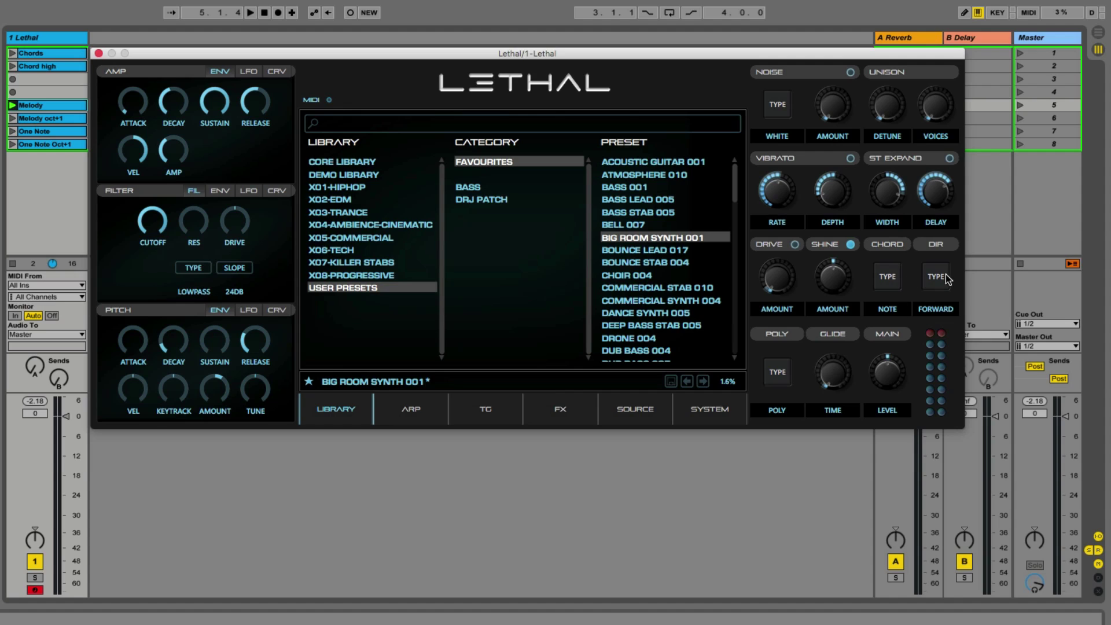
Load the HARP 001 preset, try the Backward playback direction, and set it to Forward
{"action": "left_click", "coordinate": [928, 310]}
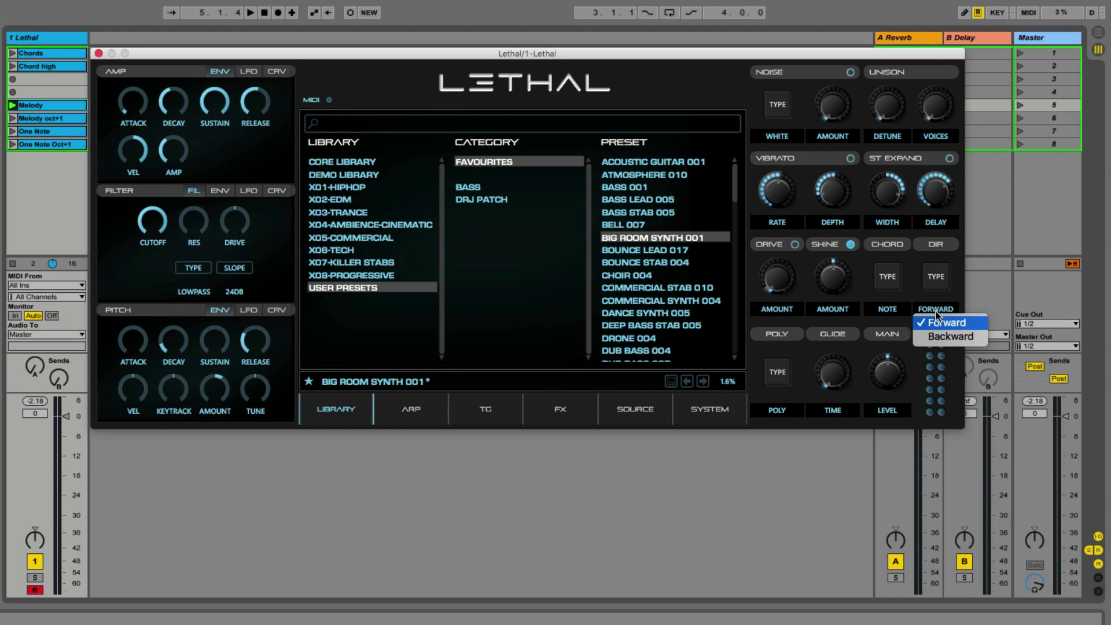
{"action": "left_click", "coordinate": [912, 302]}
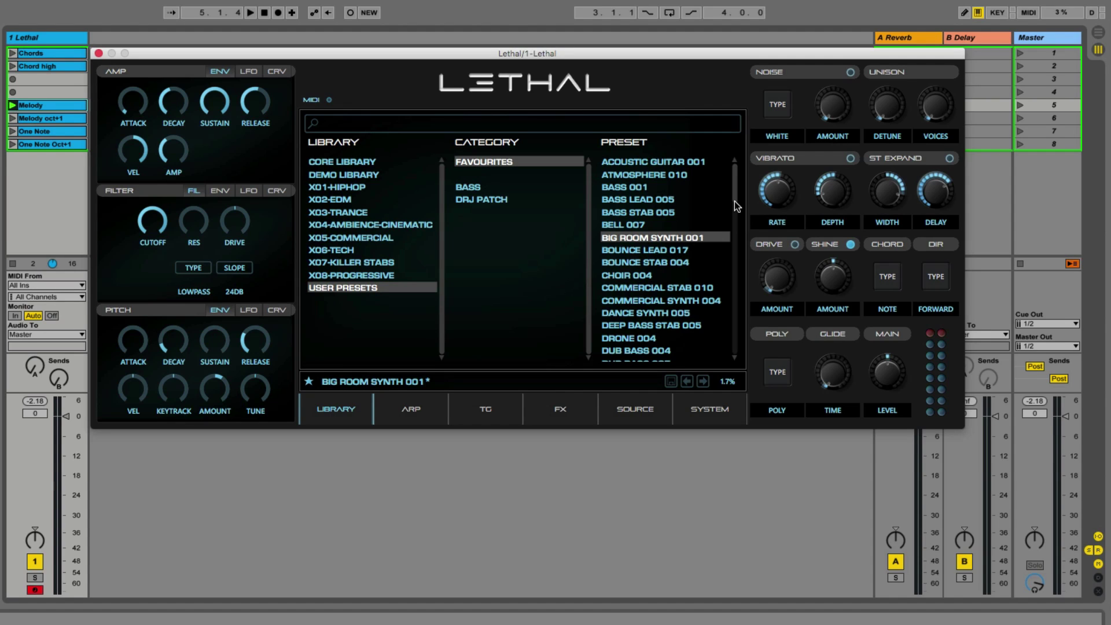
{"action": "left_click_drag", "start_coordinate": [736, 197], "coordinate": [702, 254]}
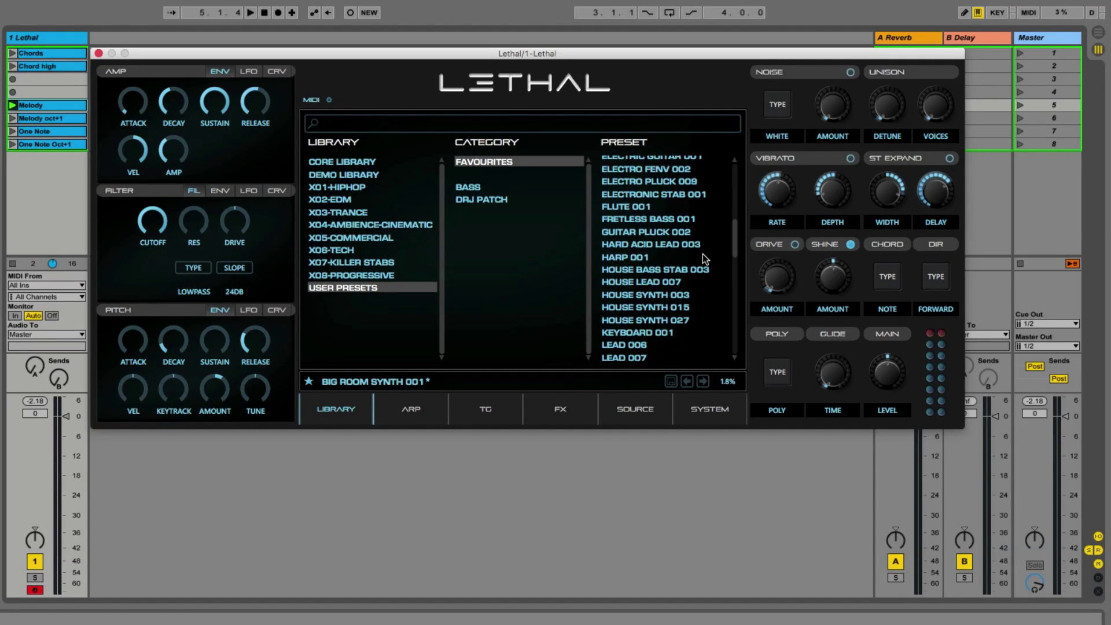
{"action": "left_click", "coordinate": [613, 258]}
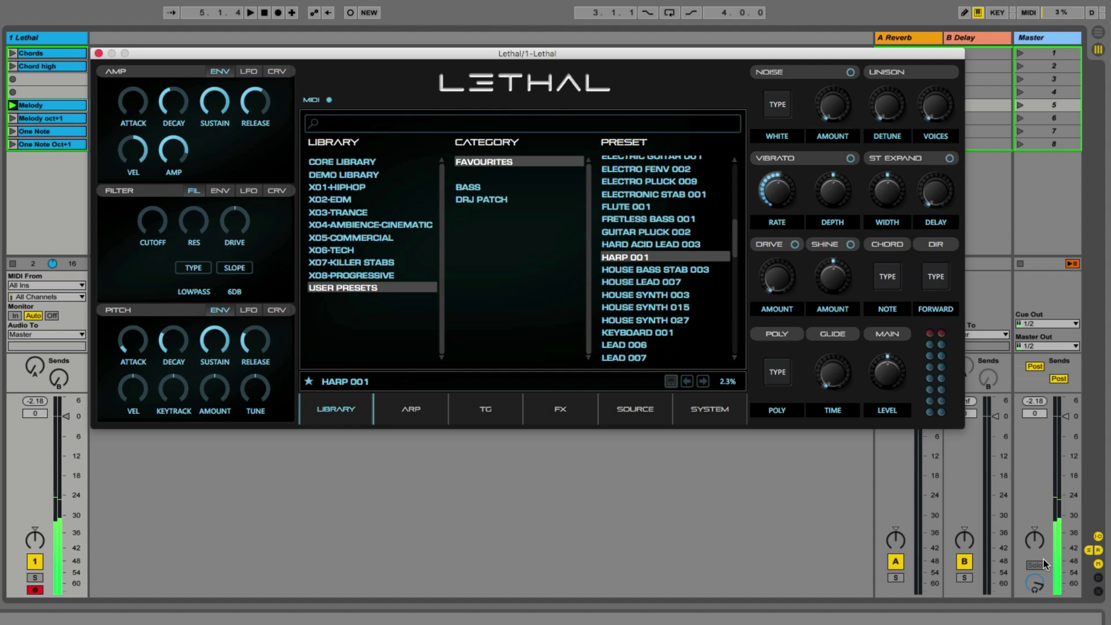
{"action": "left_click", "coordinate": [941, 279]}
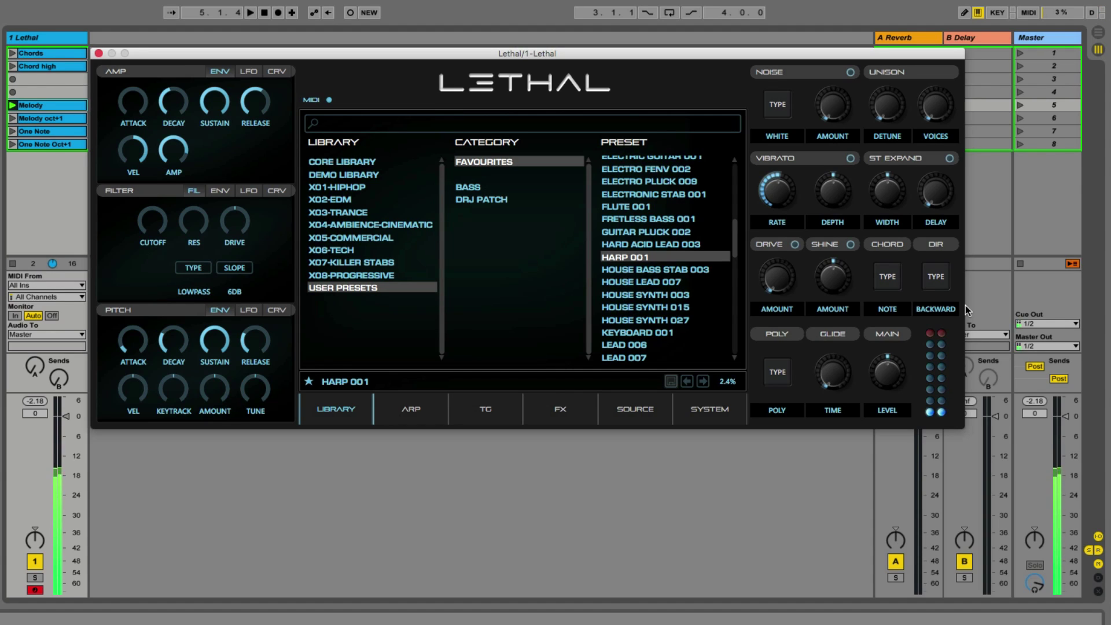
{"action": "left_click", "coordinate": [936, 284]}
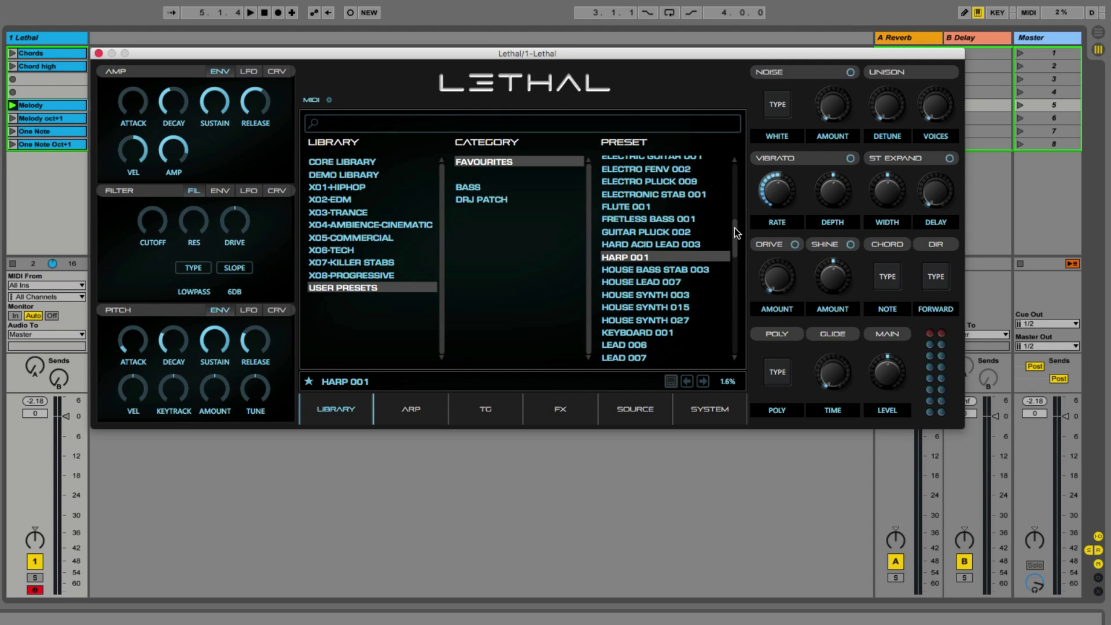
Reload the BIG ROOM SYNTH 001 preset from the favourites
{"action": "left_click_drag", "start_coordinate": [736, 230], "coordinate": [738, 171]}
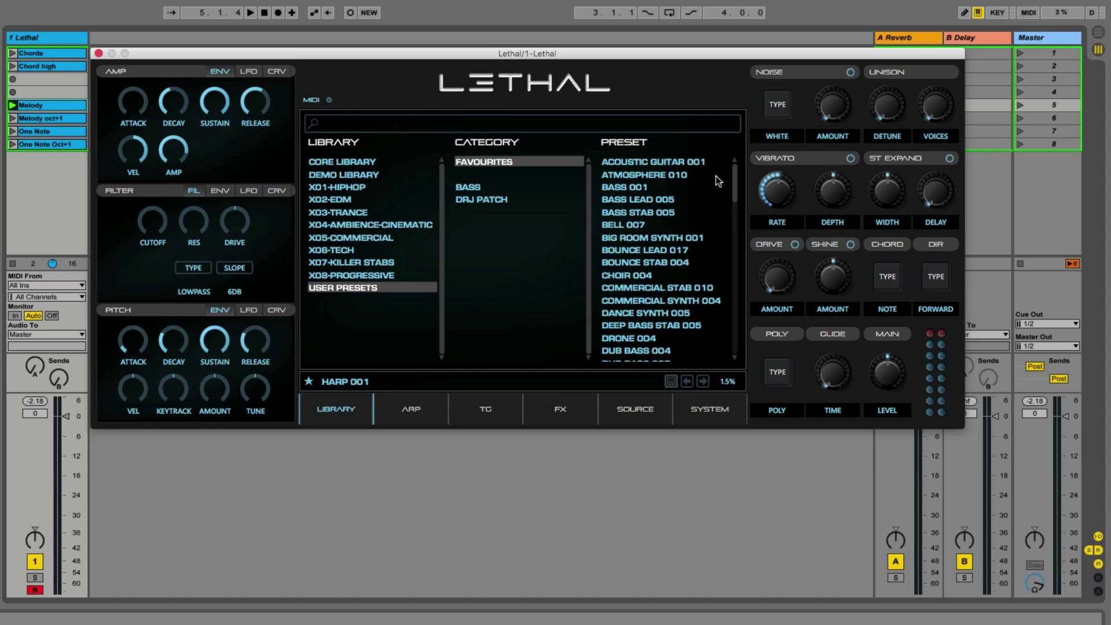
{"action": "left_click", "coordinate": [625, 234]}
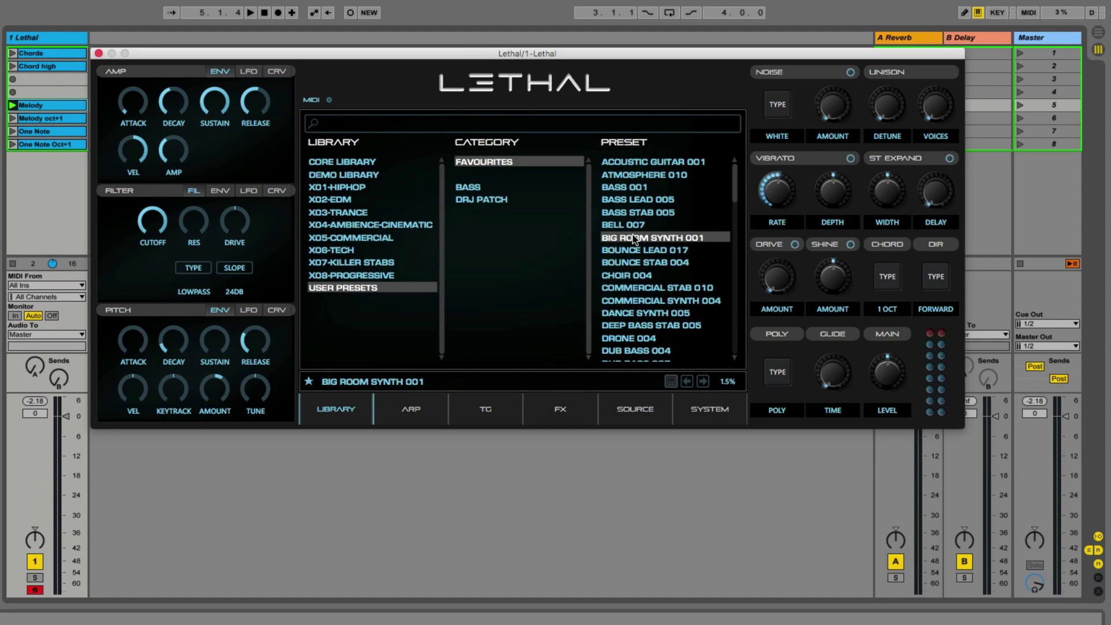
{"action": "key", "text": "a"}
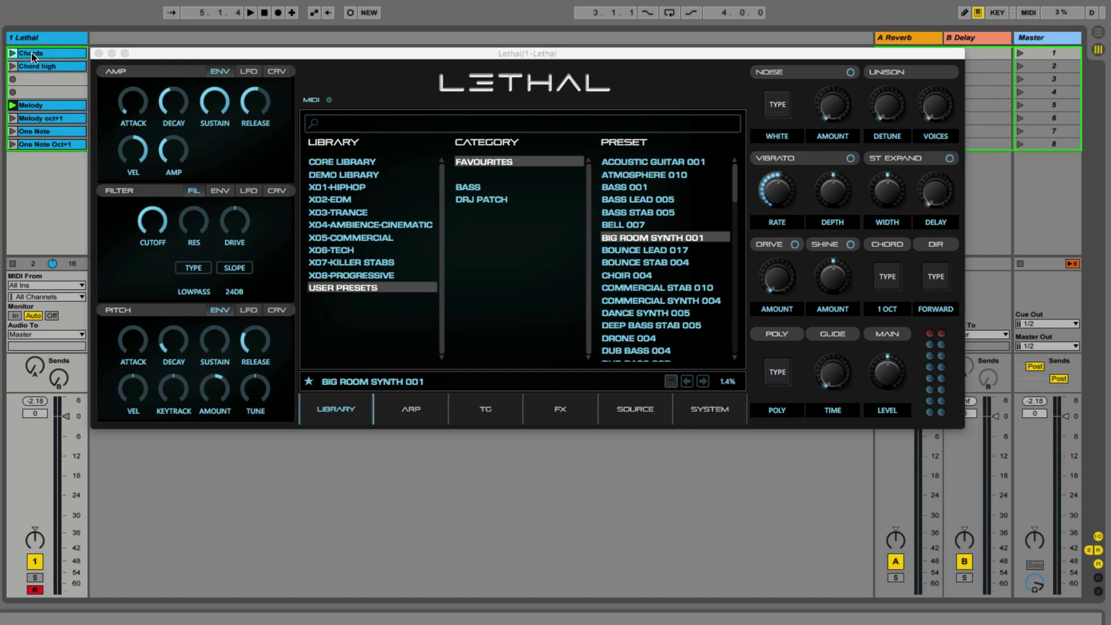
Open the arpeggiator page, browse its pattern presets, and load ARP 001 [CHORD]
{"action": "left_click", "coordinate": [414, 417]}
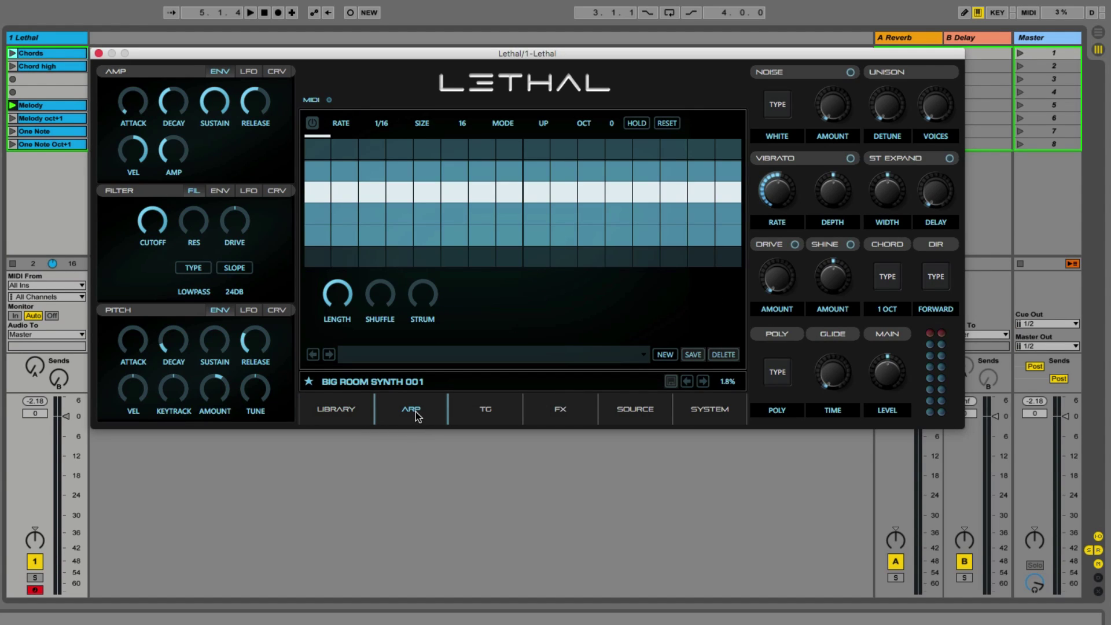
{"action": "left_click", "coordinate": [643, 355]}
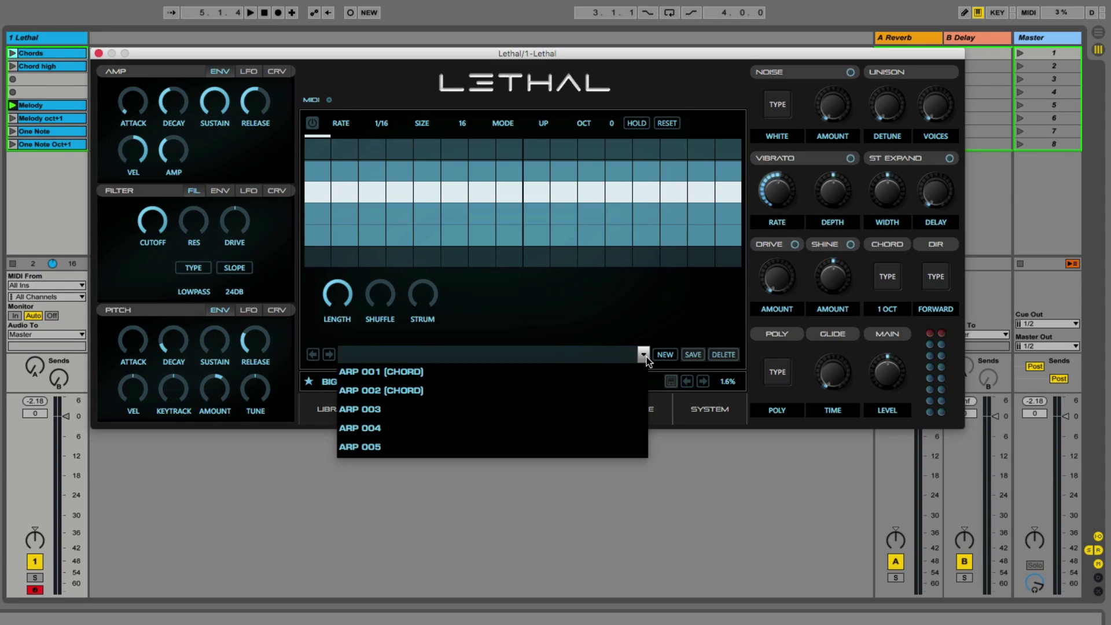
{"action": "scroll", "coordinate": [544, 393], "scroll_direction": "down", "scroll_amount": 5}
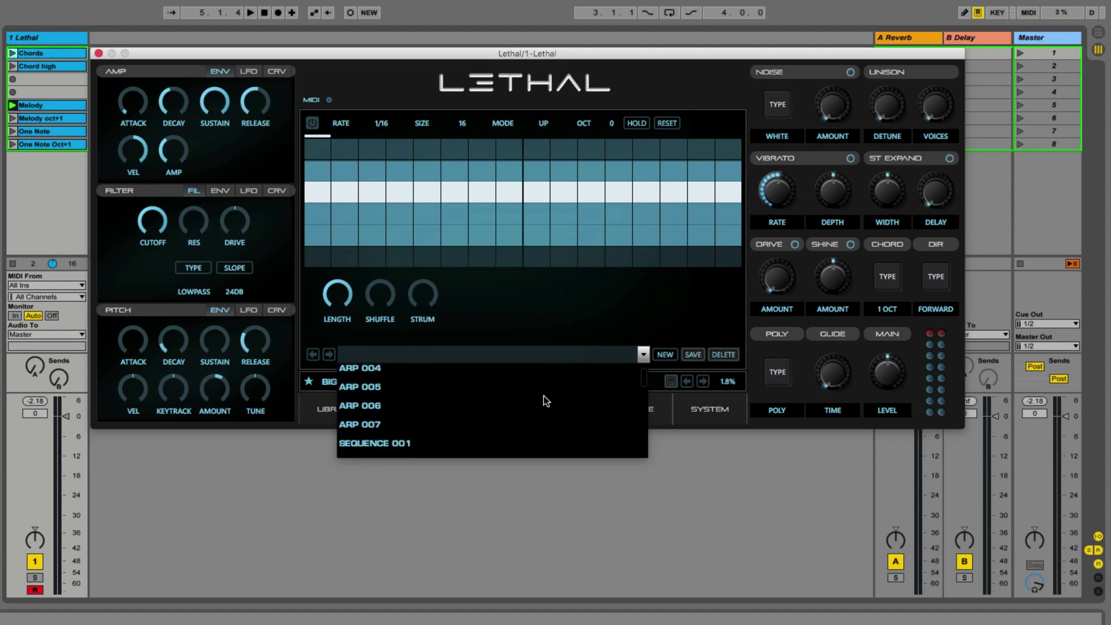
{"action": "scroll", "coordinate": [543, 395], "scroll_direction": "down", "scroll_amount": 6}
{"action": "scroll", "coordinate": [543, 395], "scroll_direction": "up", "scroll_amount": 10}
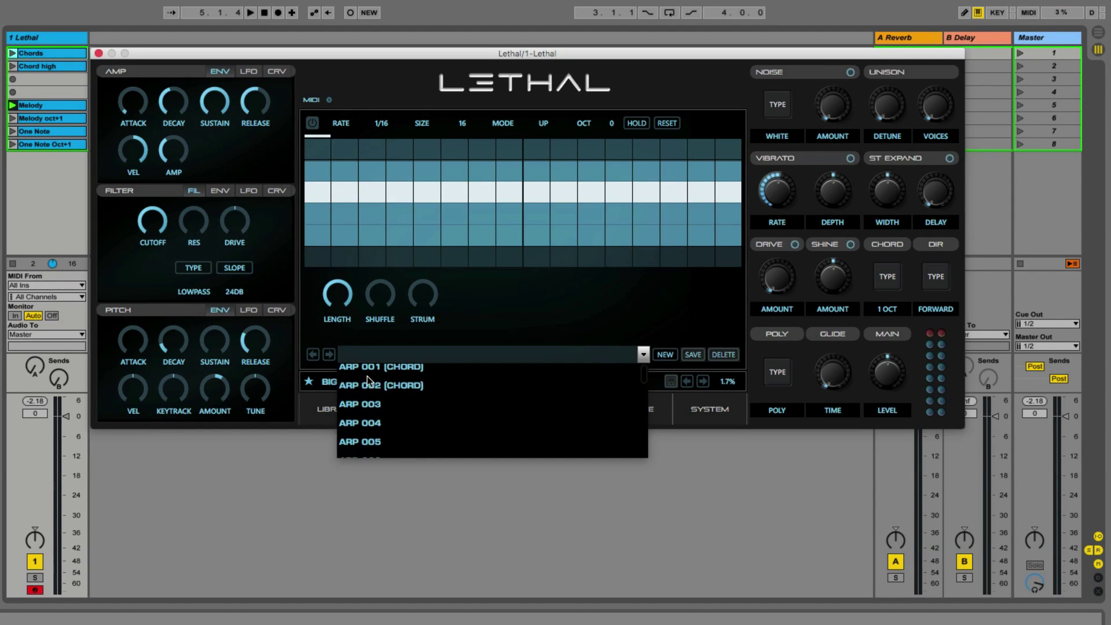
{"action": "left_click", "coordinate": [369, 370]}
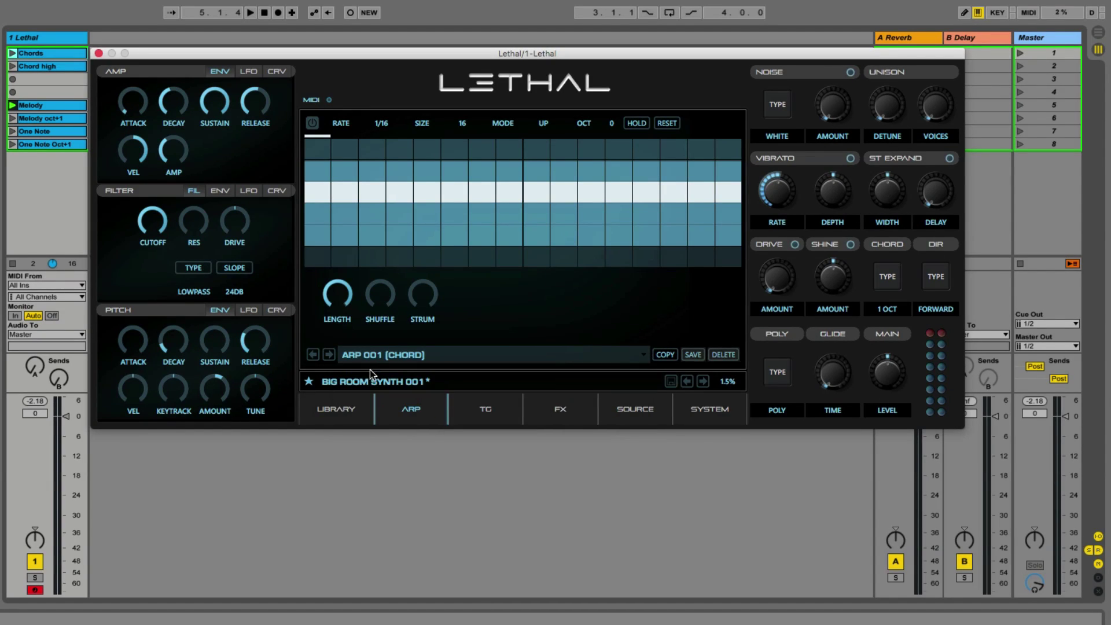
Turn on the arpeggiator, try sizes such as 32, 17 and 18, and restore size 16 by reloading ARP 001 [CHORD]
{"action": "left_click", "coordinate": [312, 124]}
{"action": "left_click", "coordinate": [383, 124]}
{"action": "scroll", "coordinate": [463, 127], "scroll_direction": "up", "scroll_amount": 5}
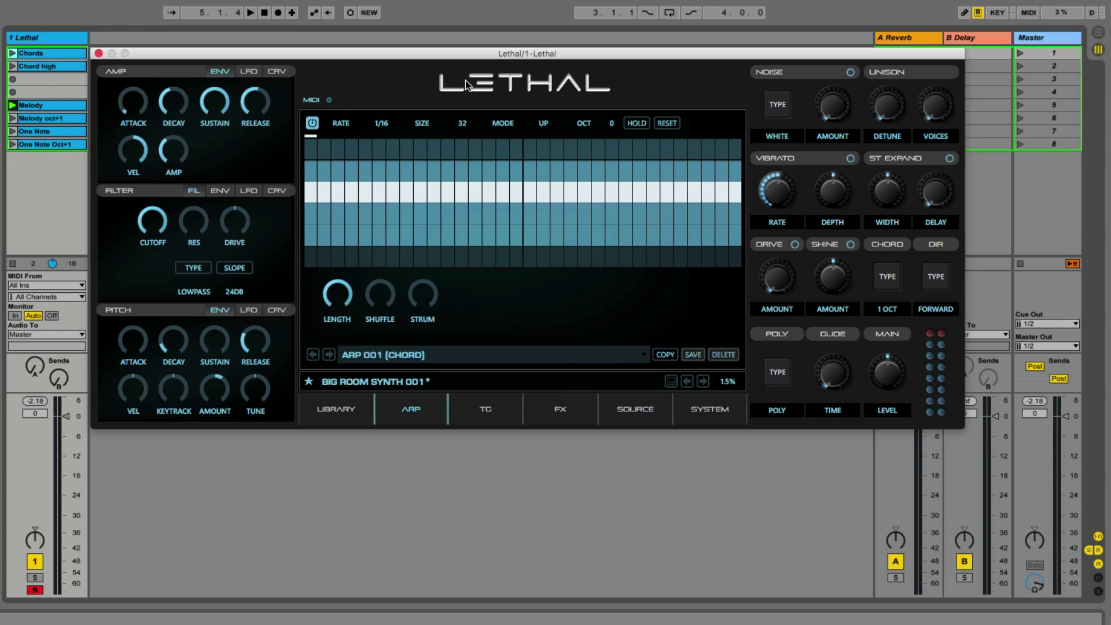
{"action": "scroll", "coordinate": [466, 125], "scroll_direction": "down", "scroll_amount": 2}
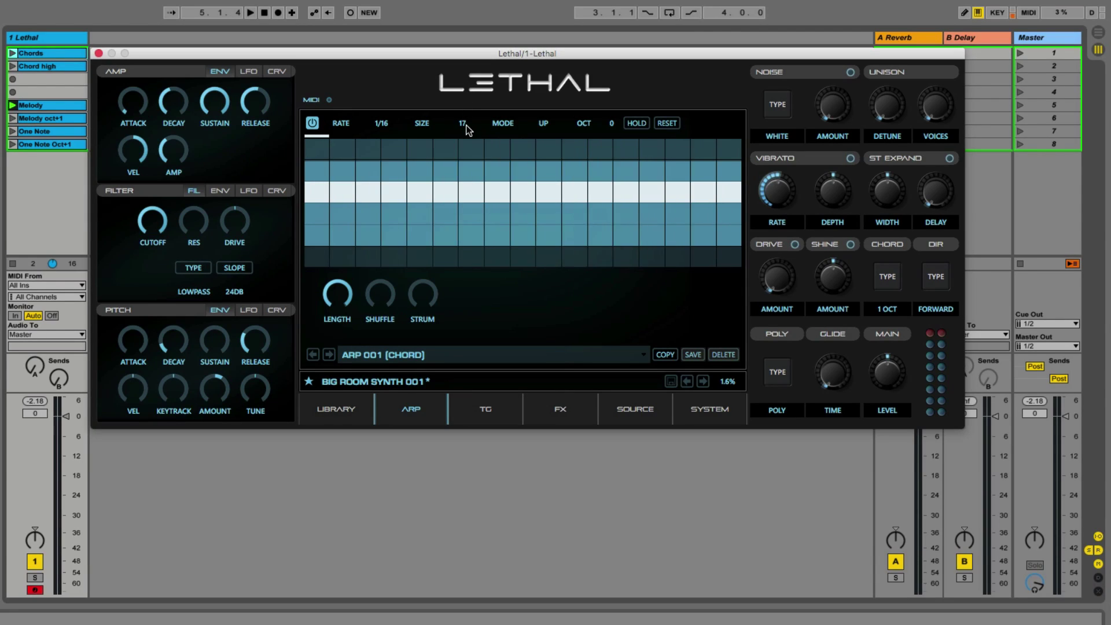
{"action": "scroll", "coordinate": [466, 126], "scroll_direction": "down", "scroll_amount": 1}
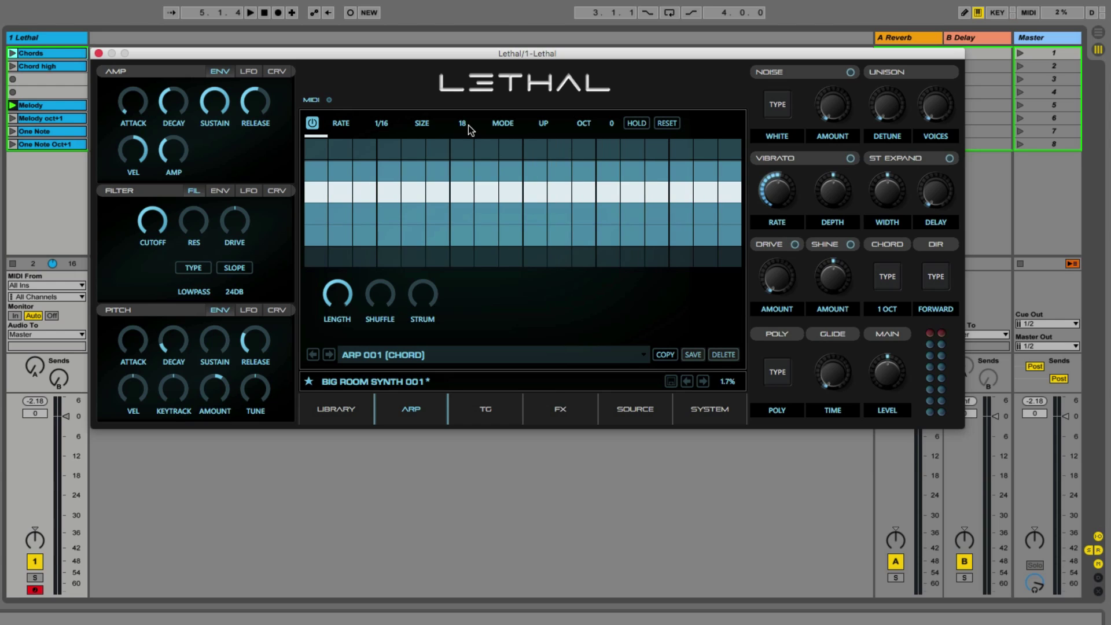
{"action": "left_click", "coordinate": [328, 355]}
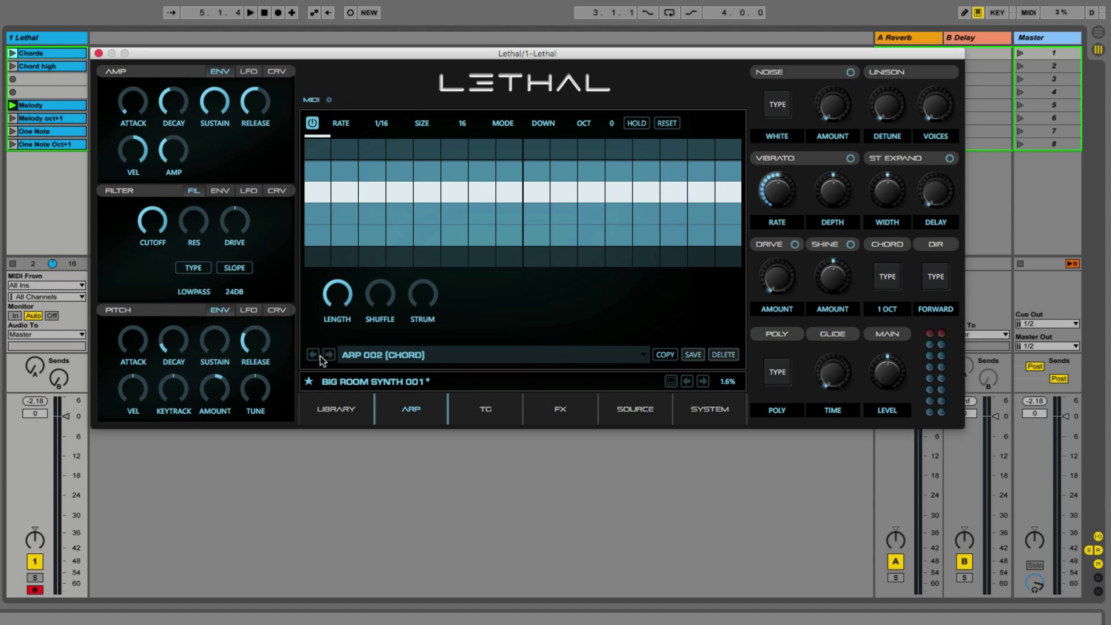
{"action": "left_click", "coordinate": [313, 355]}
Review the arpeggiator's mode options and audition the Chords clip through ARP 001 [CHORD]
{"action": "left_click", "coordinate": [546, 124]}
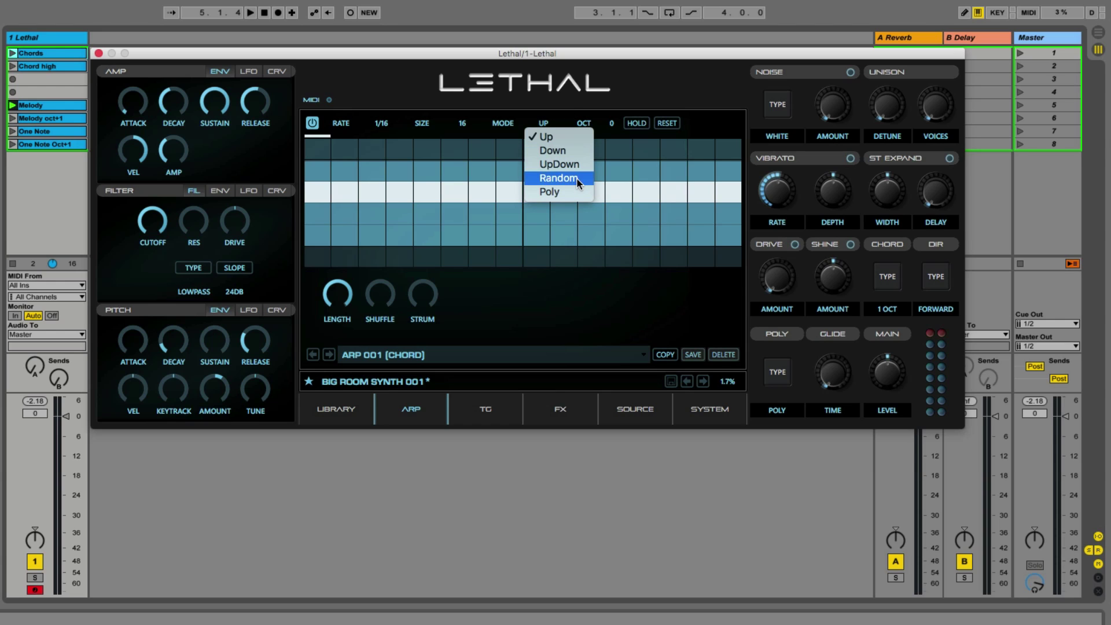
{"action": "left_click", "coordinate": [570, 107]}
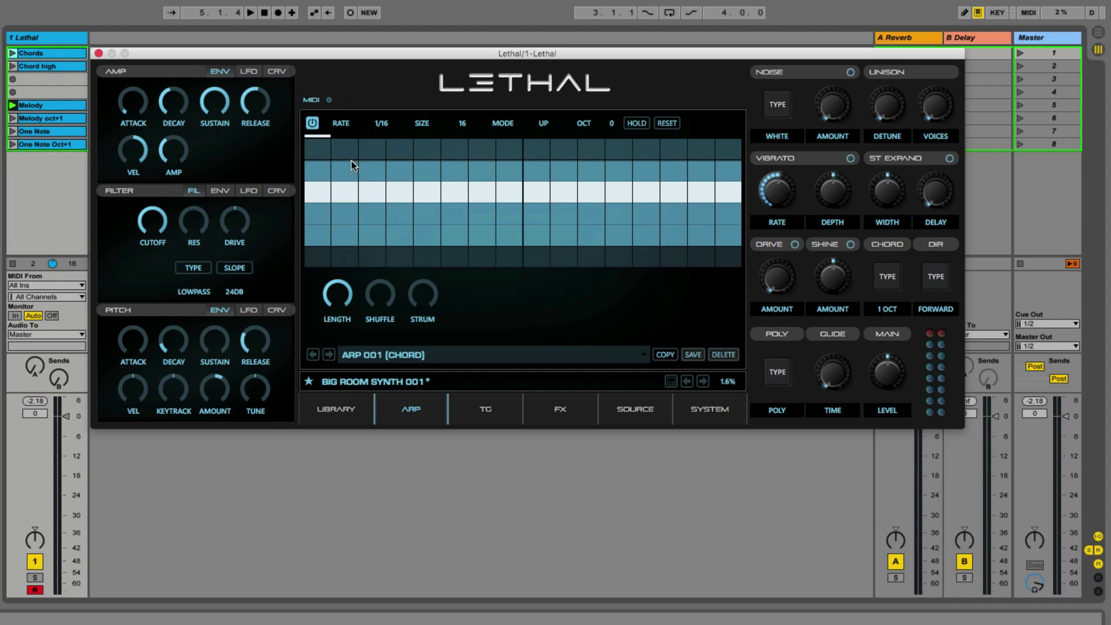
{"action": "left_click", "coordinate": [11, 53]}
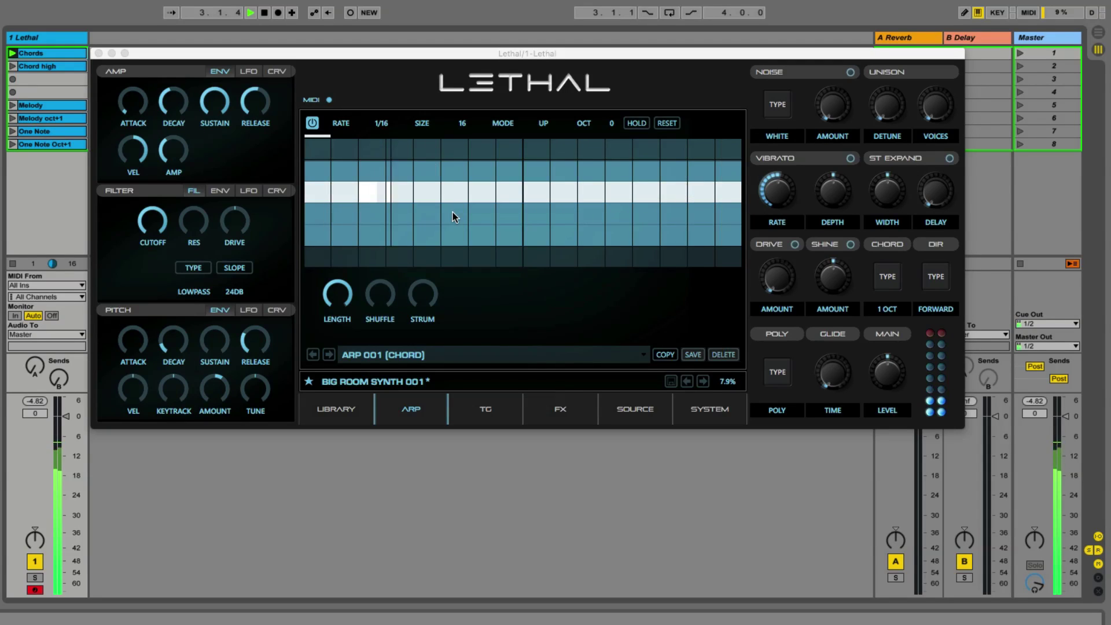
{"action": "key", "text": "space"}
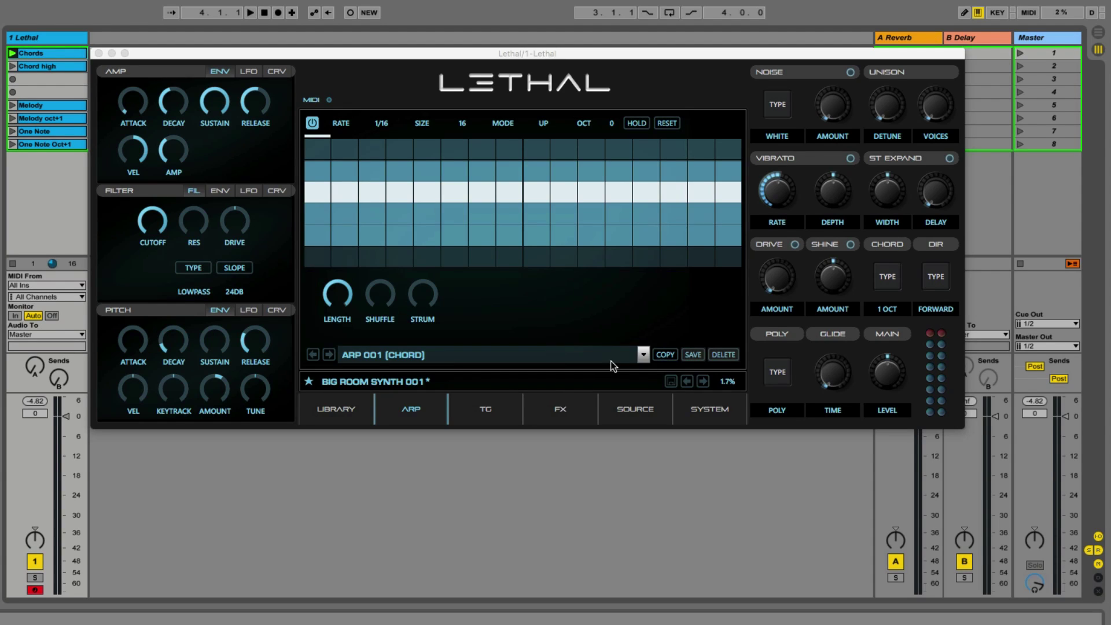
{"action": "left_click", "coordinate": [641, 355]}
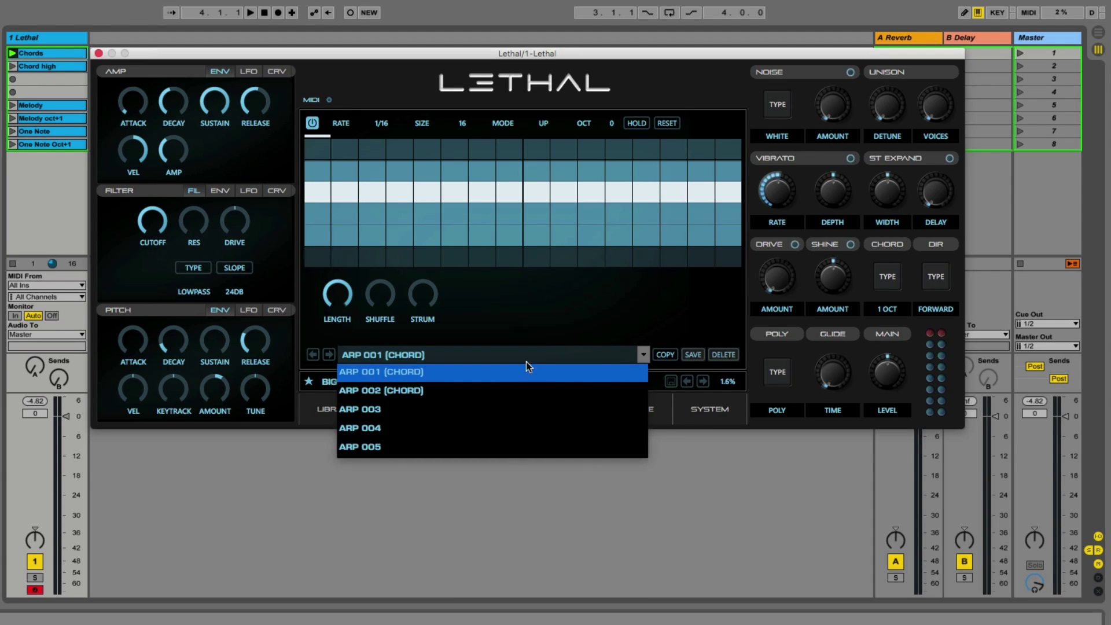
{"action": "left_click", "coordinate": [527, 327]}
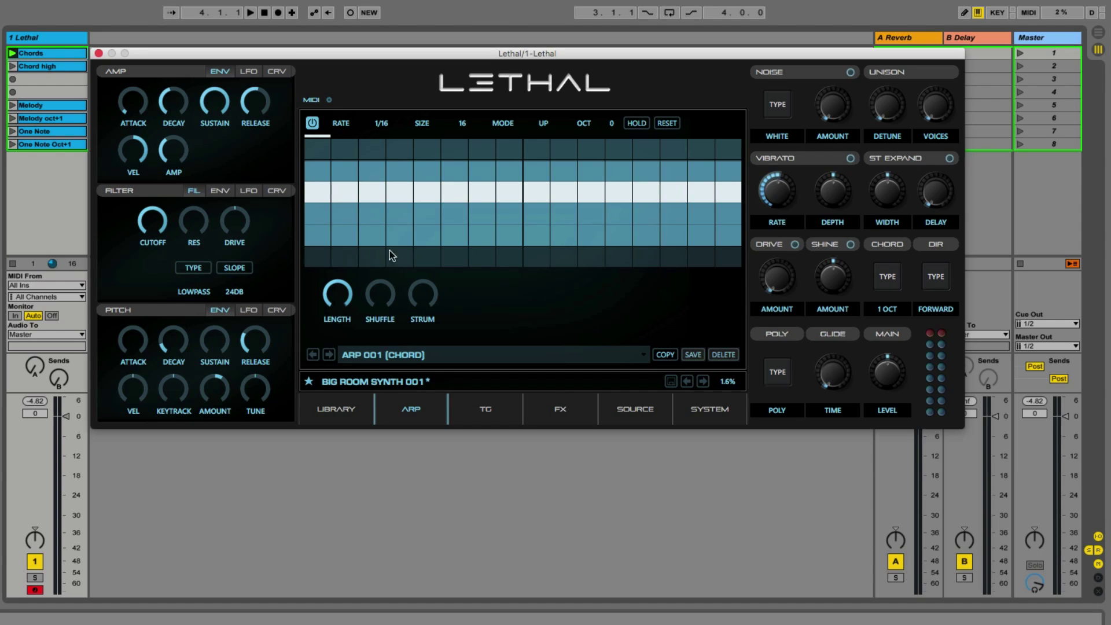
Restart playback of the Chords clip and toggle the arpeggiator's Hold repeatedly, leaving it off
{"action": "key", "text": "space"}
{"action": "left_click", "coordinate": [638, 124]}
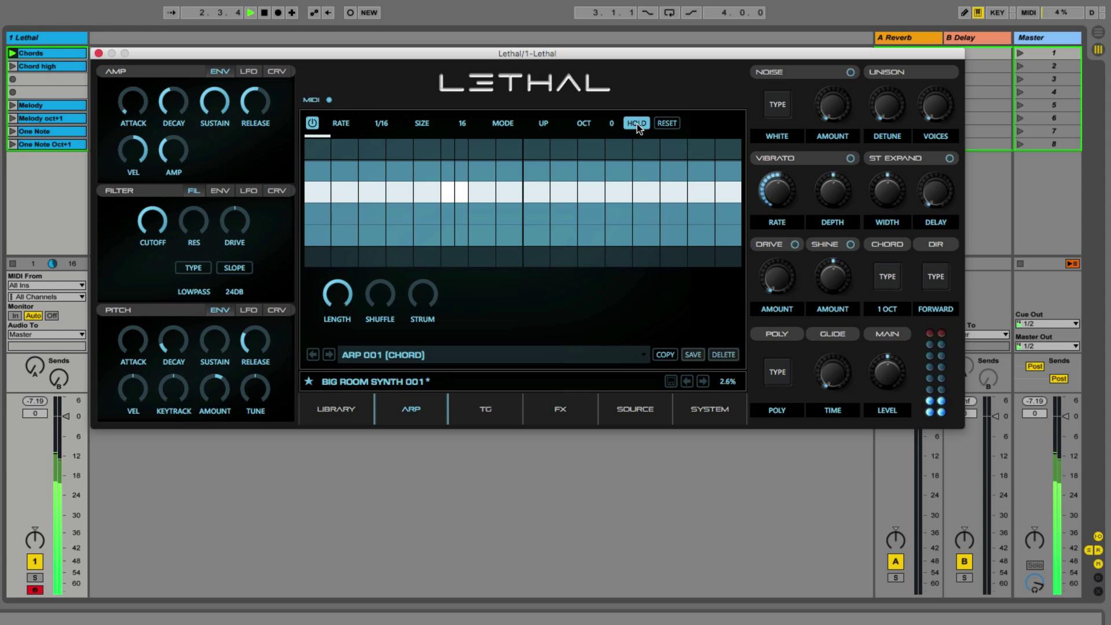
{"action": "left_click", "coordinate": [637, 123]}
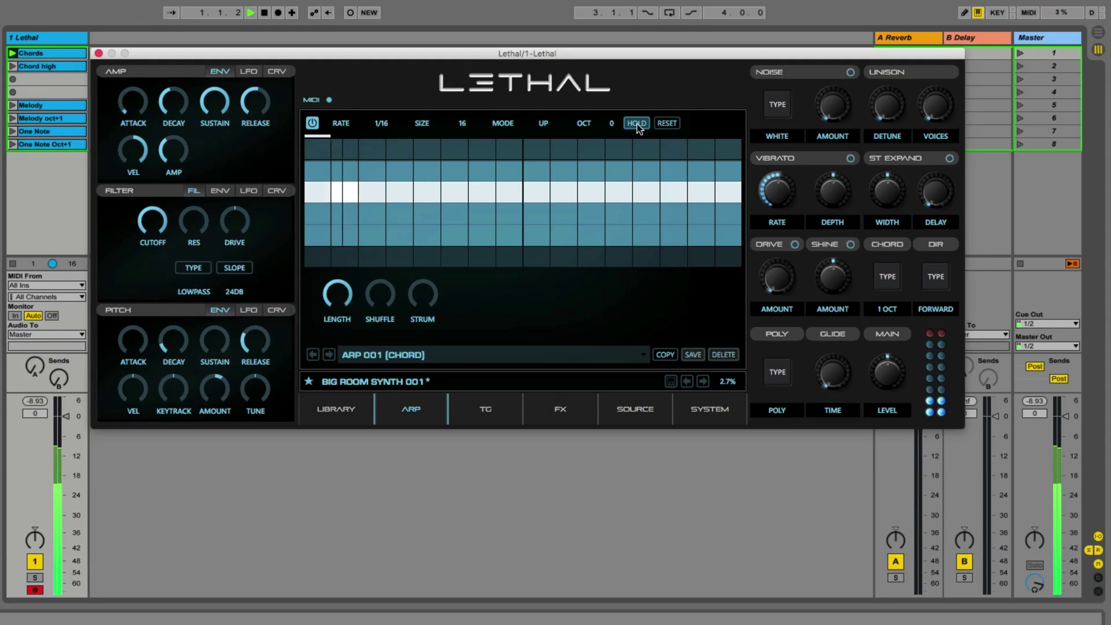
{"action": "left_click", "coordinate": [637, 124]}
{"action": "left_click", "coordinate": [637, 124]}
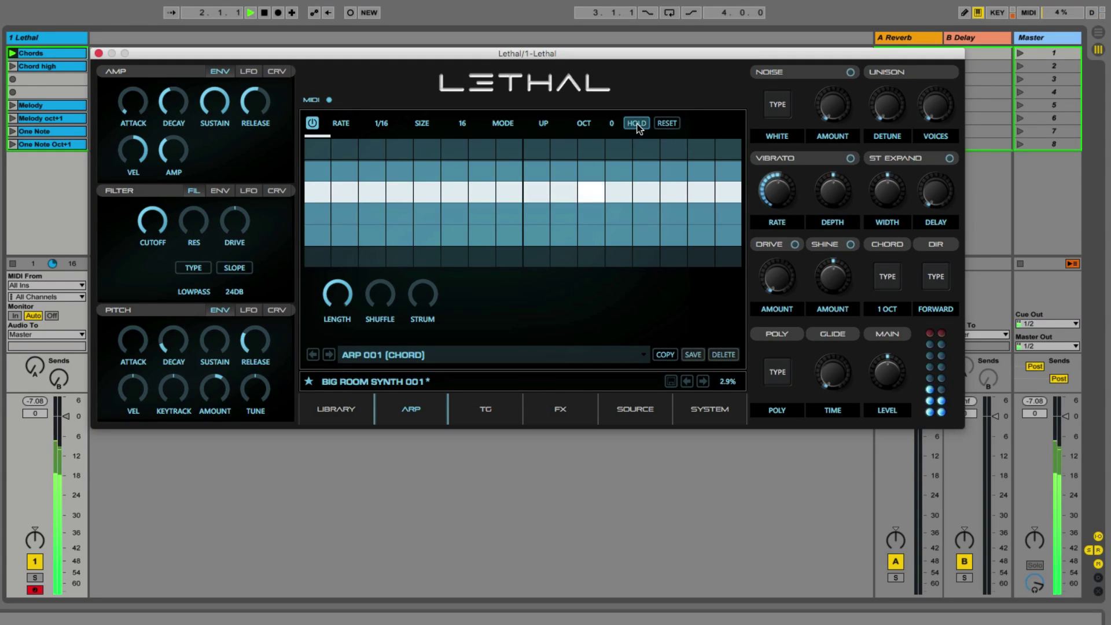
{"action": "left_click", "coordinate": [637, 124]}
{"action": "left_click", "coordinate": [638, 123]}
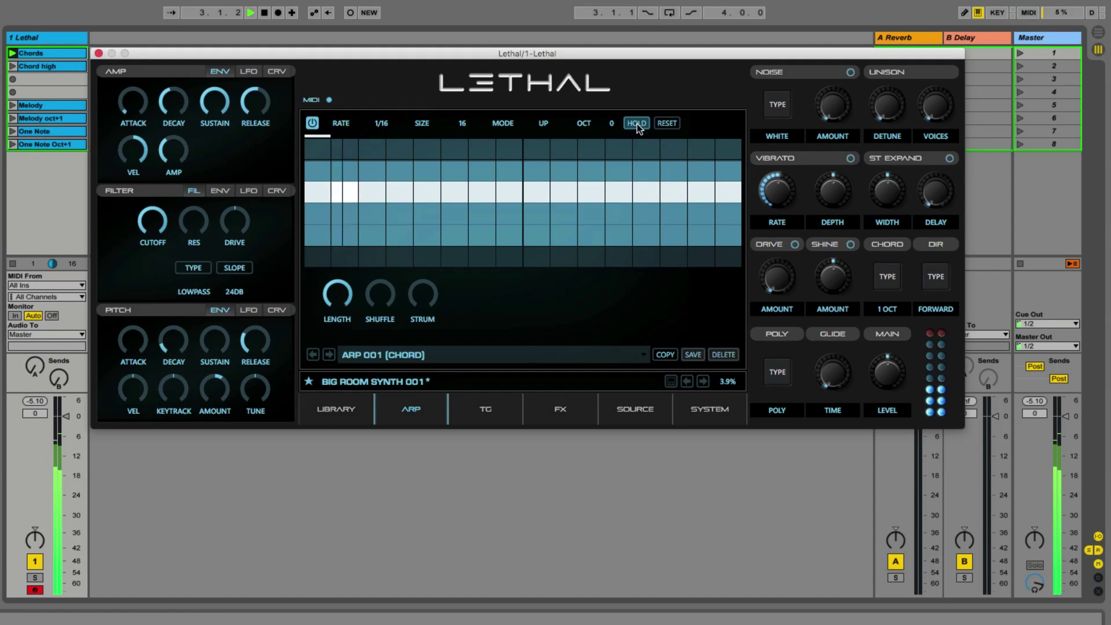
Audition the arpeggiator's Hold on and off against the running Chords clip, leave it off, and stop playback
{"action": "left_click", "coordinate": [637, 123]}
{"action": "left_click", "coordinate": [637, 124]}
{"action": "left_click", "coordinate": [637, 124]}
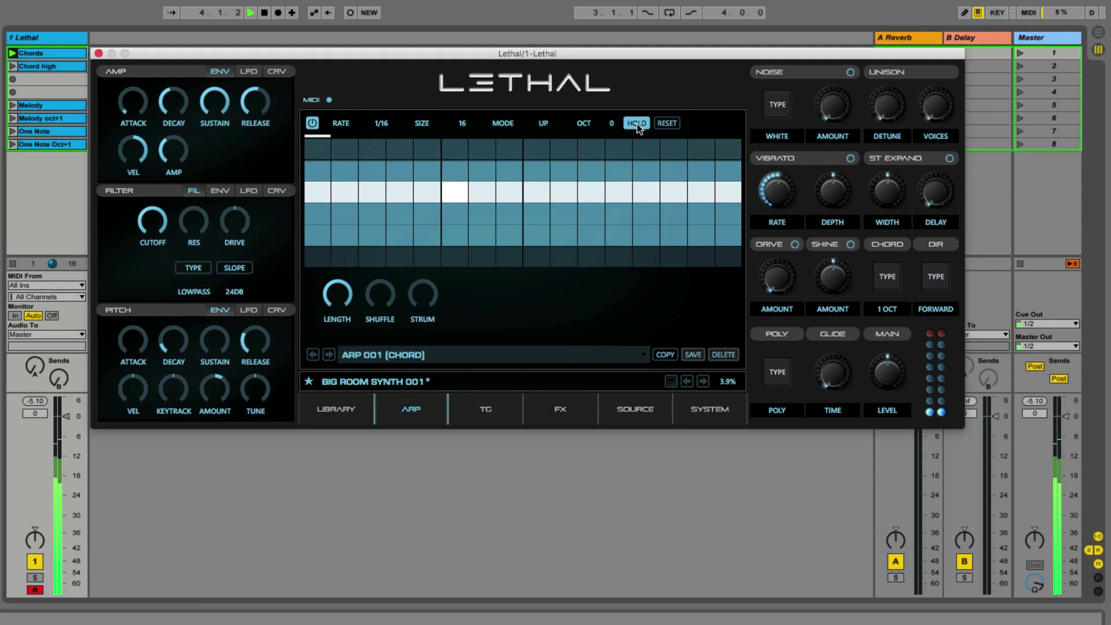
{"action": "left_click", "coordinate": [637, 124]}
{"action": "key", "text": "space"}
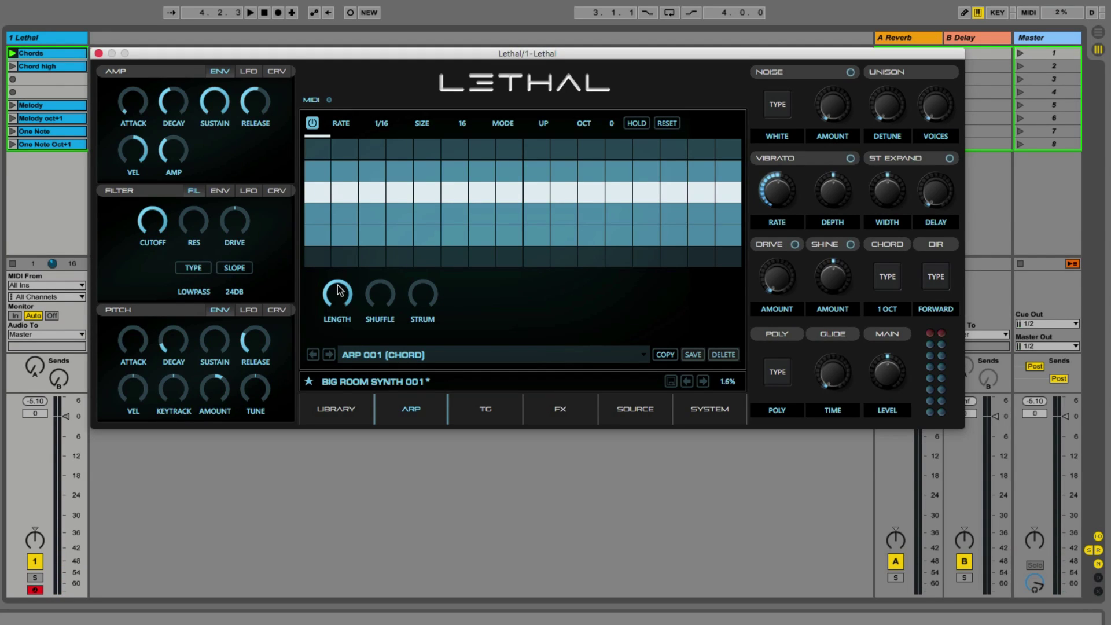
Lower the arpeggiator's Length, audition the Chords clip, and restore Length to full
{"action": "left_click_drag", "start_coordinate": [341, 281], "coordinate": [343, 336]}
{"action": "key", "text": "space"}
{"action": "left_click_drag", "start_coordinate": [372, 394], "coordinate": [352, 307]}
Audition the Chords clip with the arpeggiator's Shuffle raised to 0.59
{"action": "key", "text": "space"}
{"action": "left_click_drag", "start_coordinate": [376, 285], "coordinate": [397, 222]}
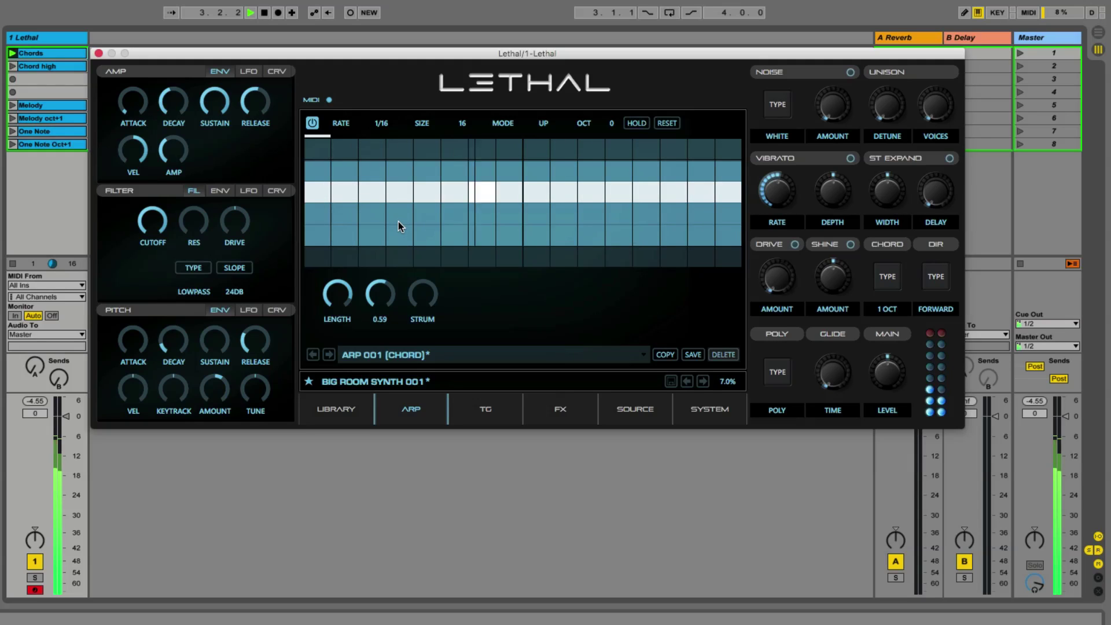
{"action": "key", "text": "space"}
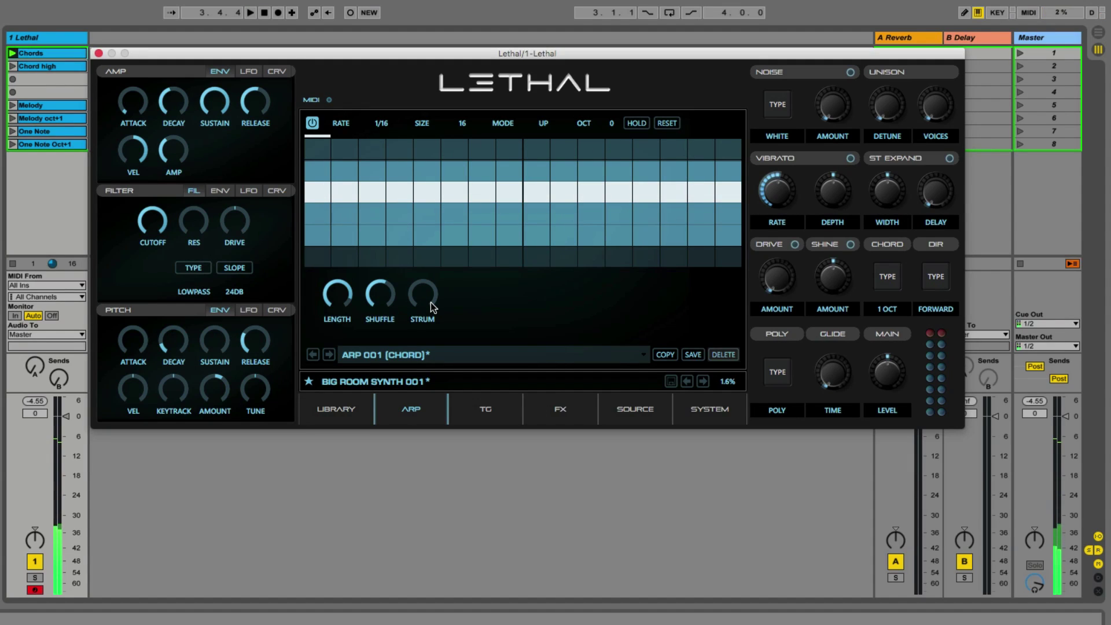
Raise the arpeggiator's Strum and audition the Chords clip with Shuffle back at zero
{"action": "left_click_drag", "start_coordinate": [429, 300], "coordinate": [415, 241]}
{"action": "key", "text": "space"}
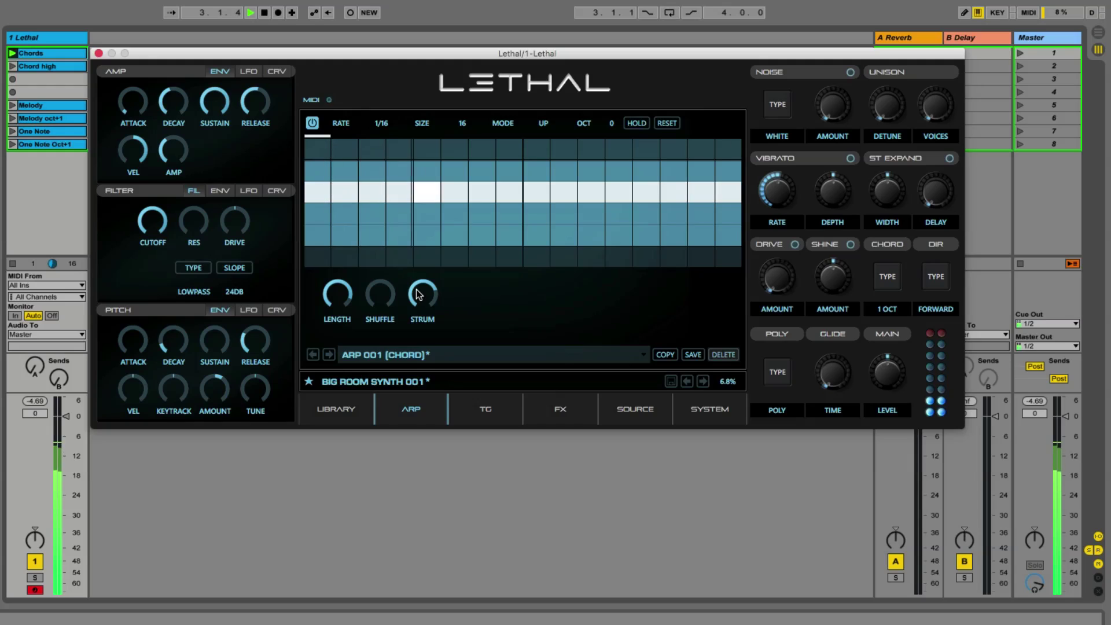
{"action": "key", "text": "space"}
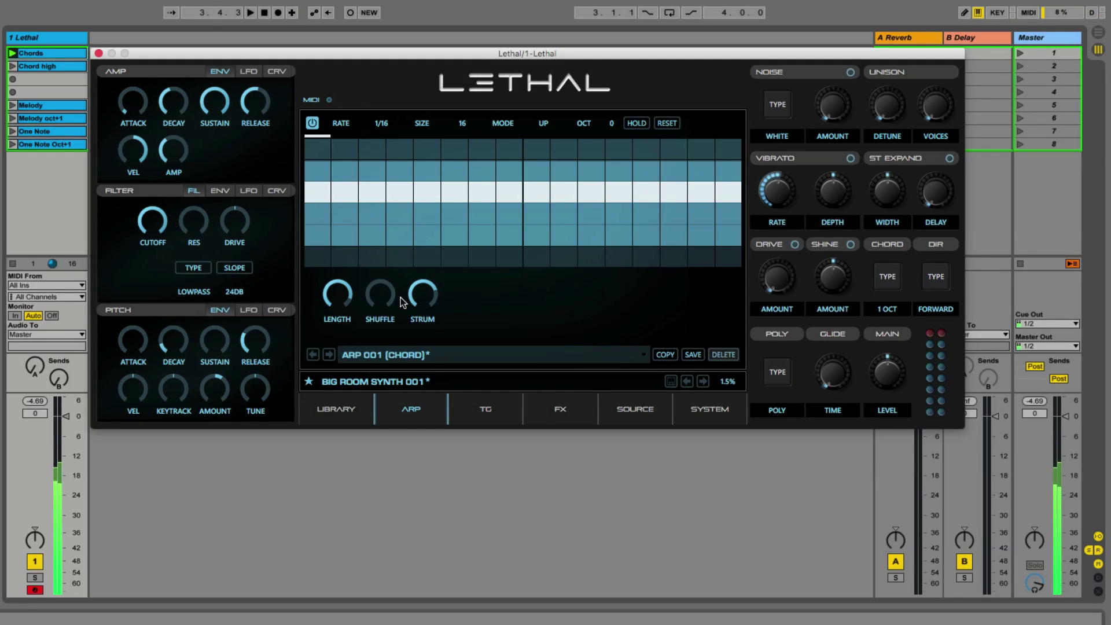
Edit the arpeggiator pattern: raise steps 2 and 4, lower step 6, and mute steps 11 and 15
{"action": "left_click", "coordinate": [349, 172]}
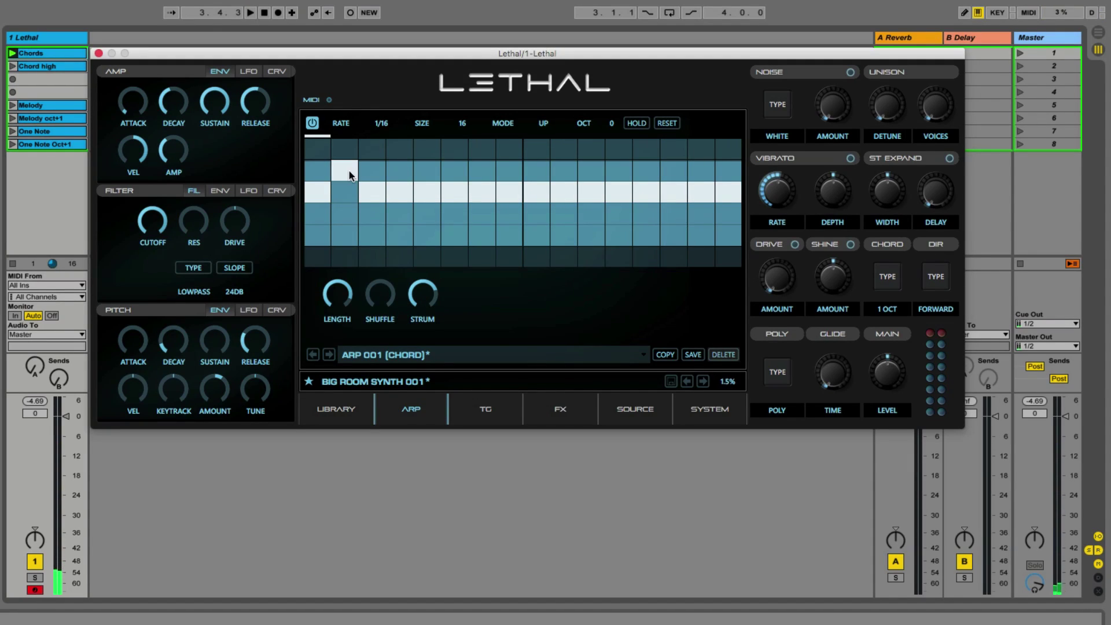
{"action": "left_click", "coordinate": [395, 149]}
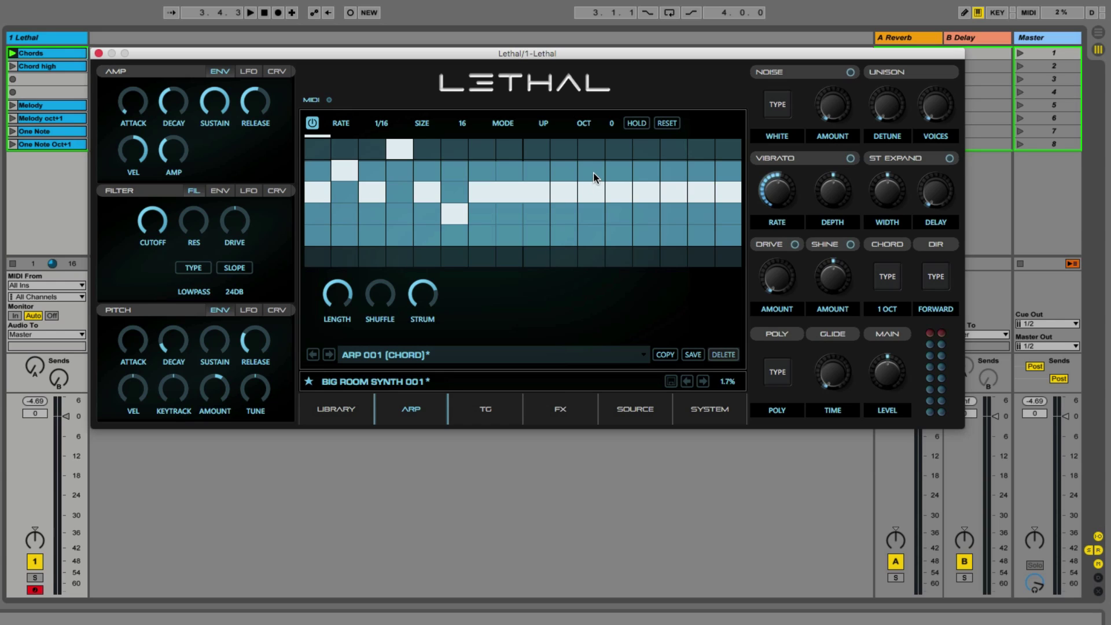
{"action": "left_click", "coordinate": [591, 200]}
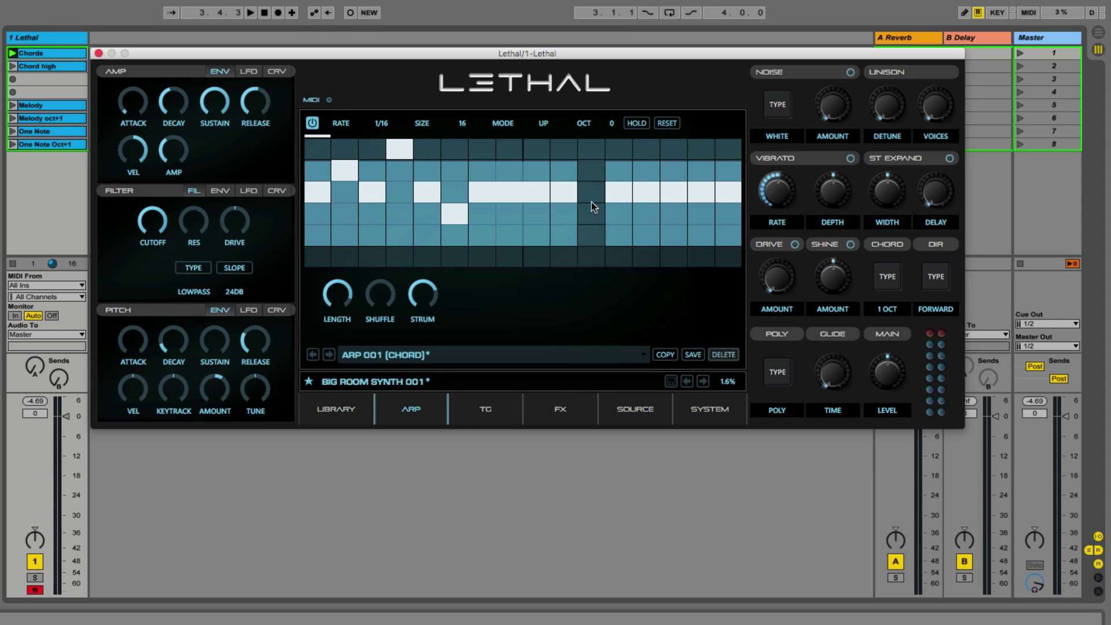
{"action": "left_click", "coordinate": [651, 180]}
{"action": "left_click", "coordinate": [652, 174]}
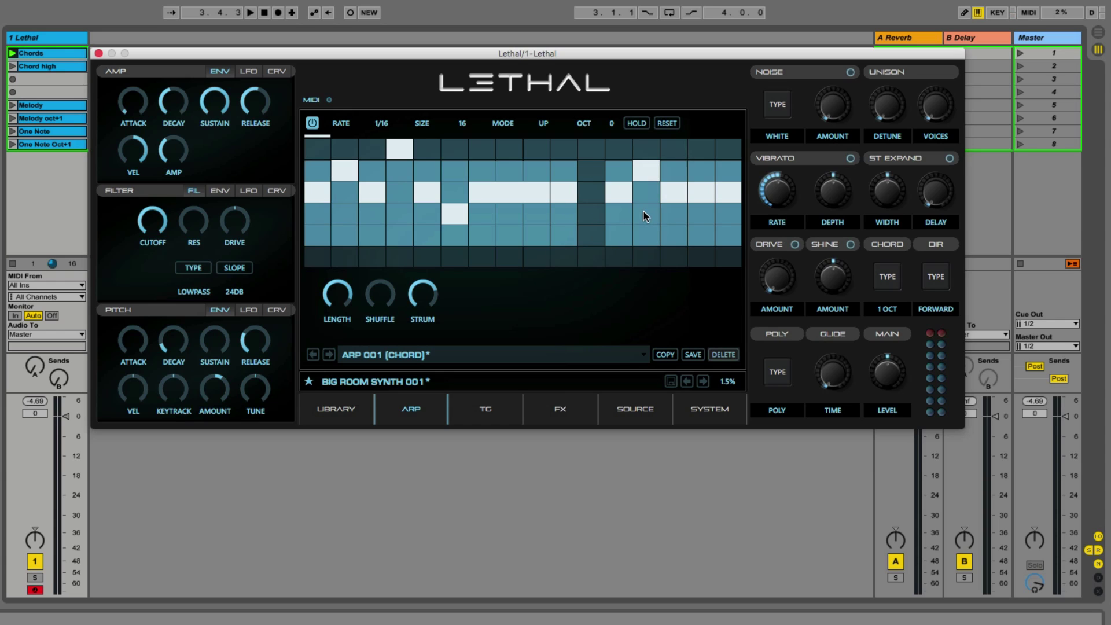
{"action": "left_click", "coordinate": [644, 186]}
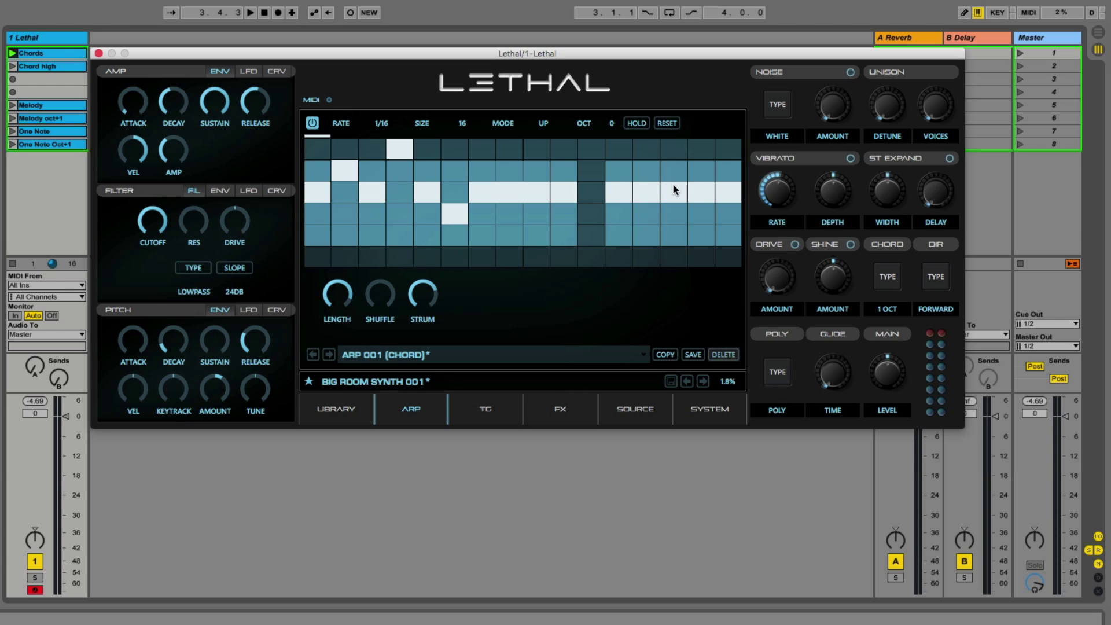
{"action": "left_click", "coordinate": [696, 177]}
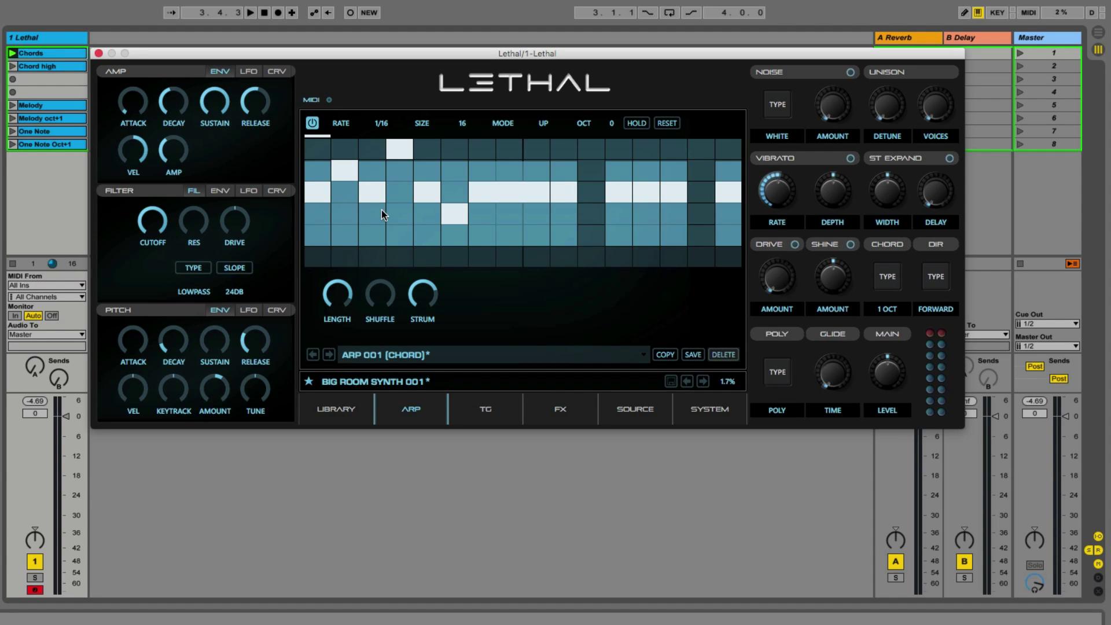
During playback, tie arpeggiator steps 10 to 12, mute steps 7 and 13, and lower steps 14 and 16
{"action": "key", "text": "space"}
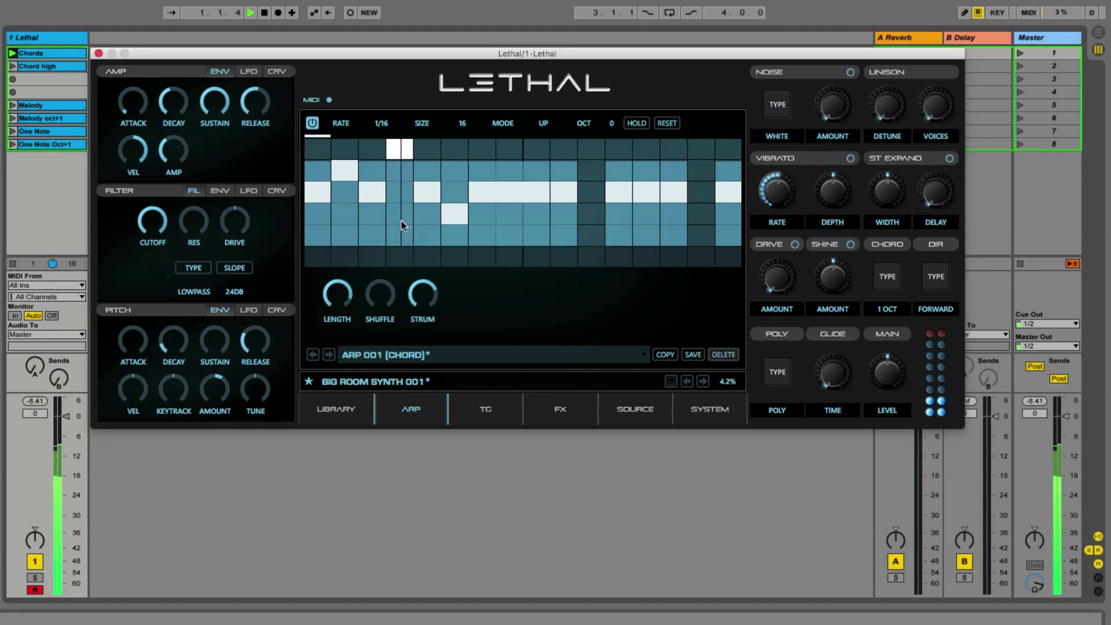
{"action": "left_click", "coordinate": [576, 192]}
{"action": "left_click", "coordinate": [643, 192]}
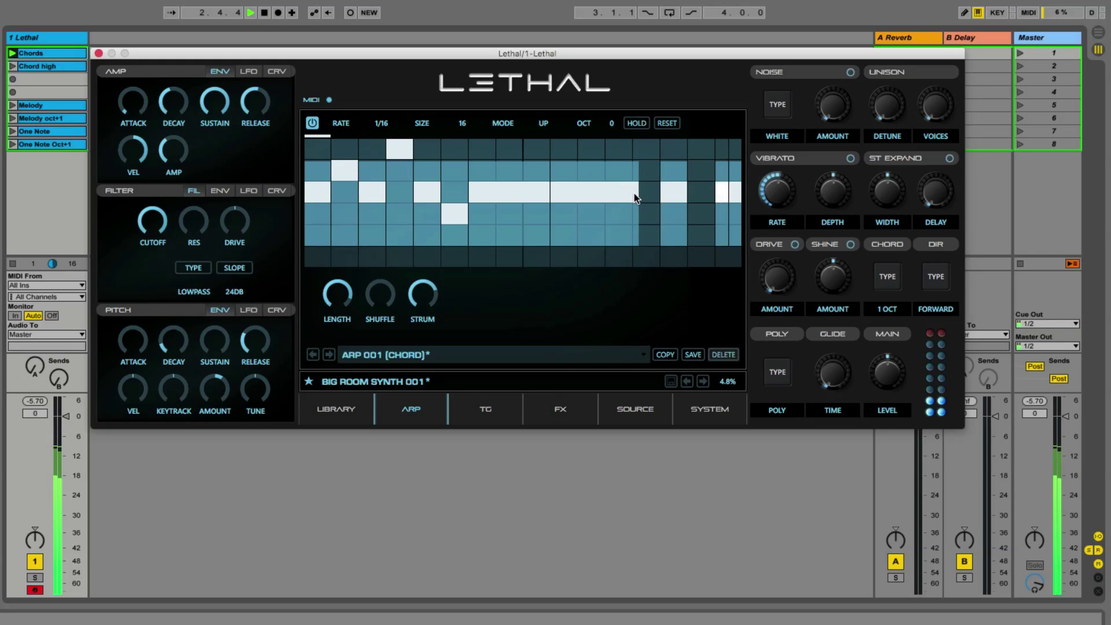
{"action": "left_click", "coordinate": [673, 214]}
{"action": "left_click", "coordinate": [723, 235]}
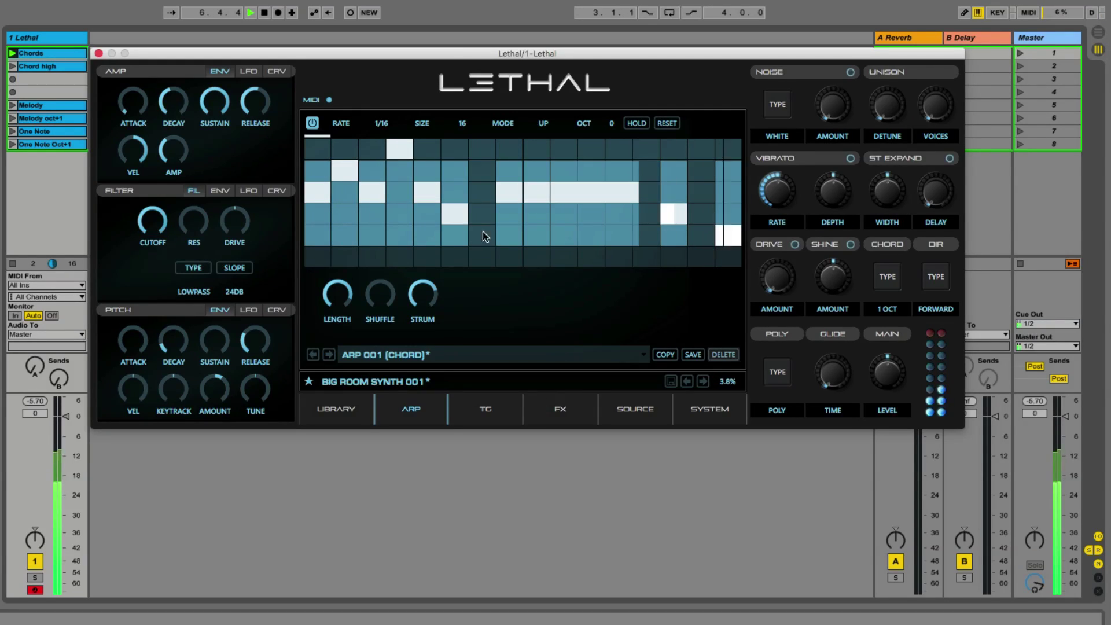
{"action": "key", "text": "space"}
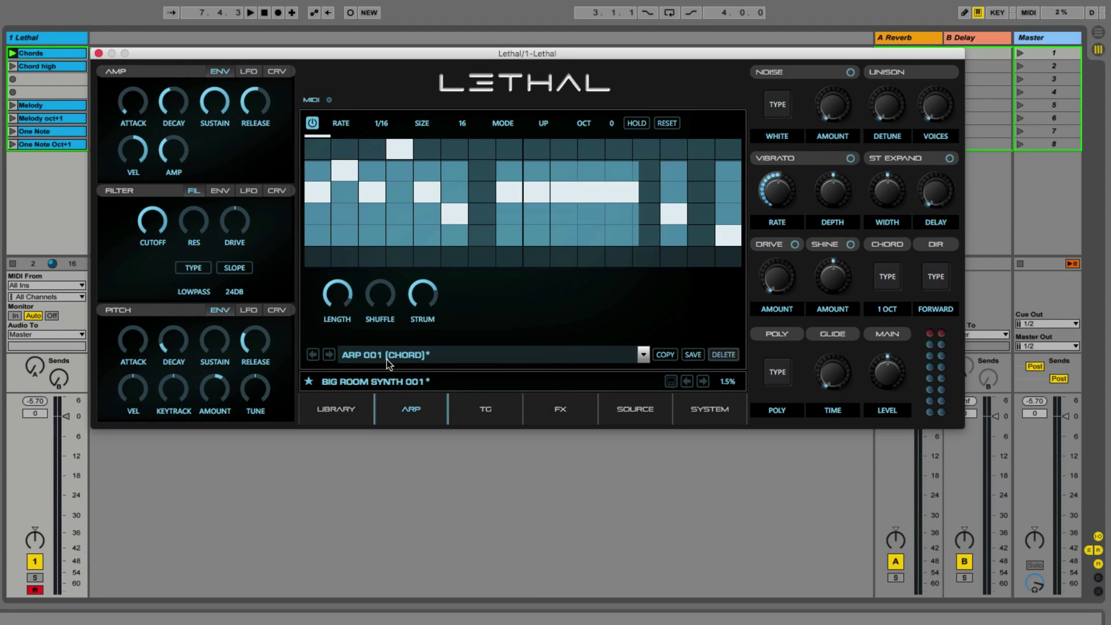
Copy the edited arpeggiator pattern, enter DRJ PATTERN as the copy's name, and save it
{"action": "left_click", "coordinate": [661, 356]}
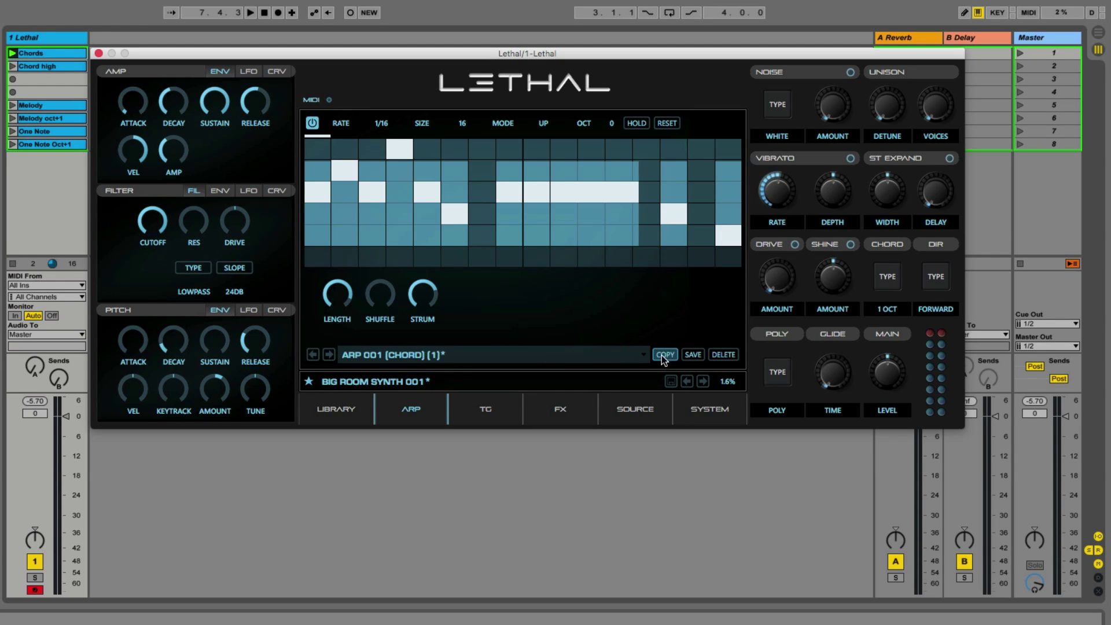
{"action": "double_click", "coordinate": [451, 354]}
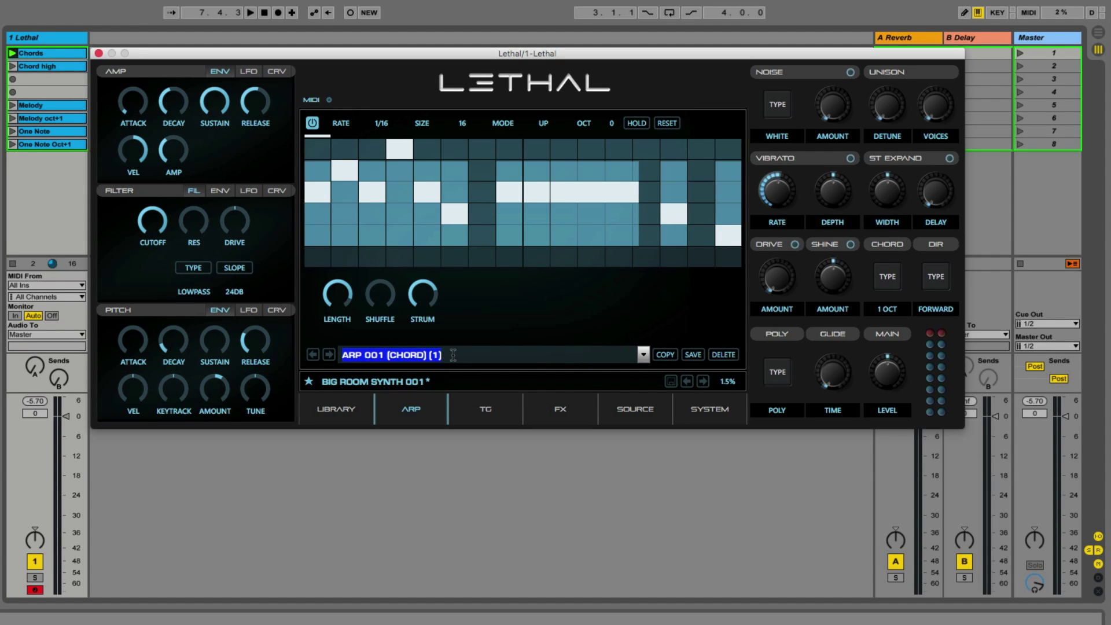
{"action": "type", "text": "DRJ"}
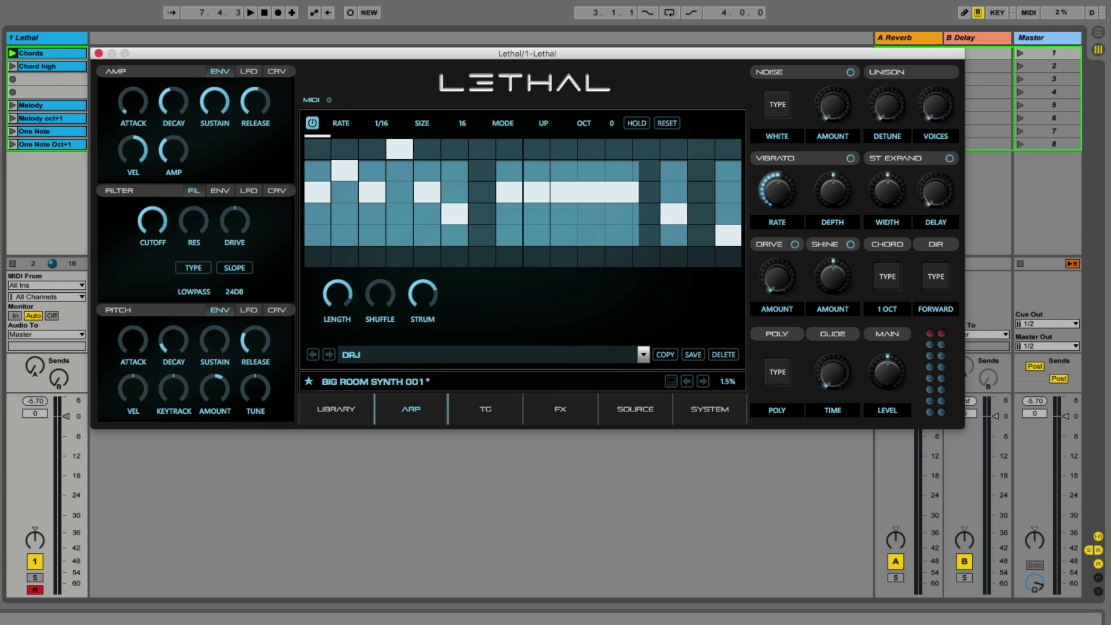
{"action": "type", "text": " PATTERN"}
{"action": "left_click", "coordinate": [691, 354]}
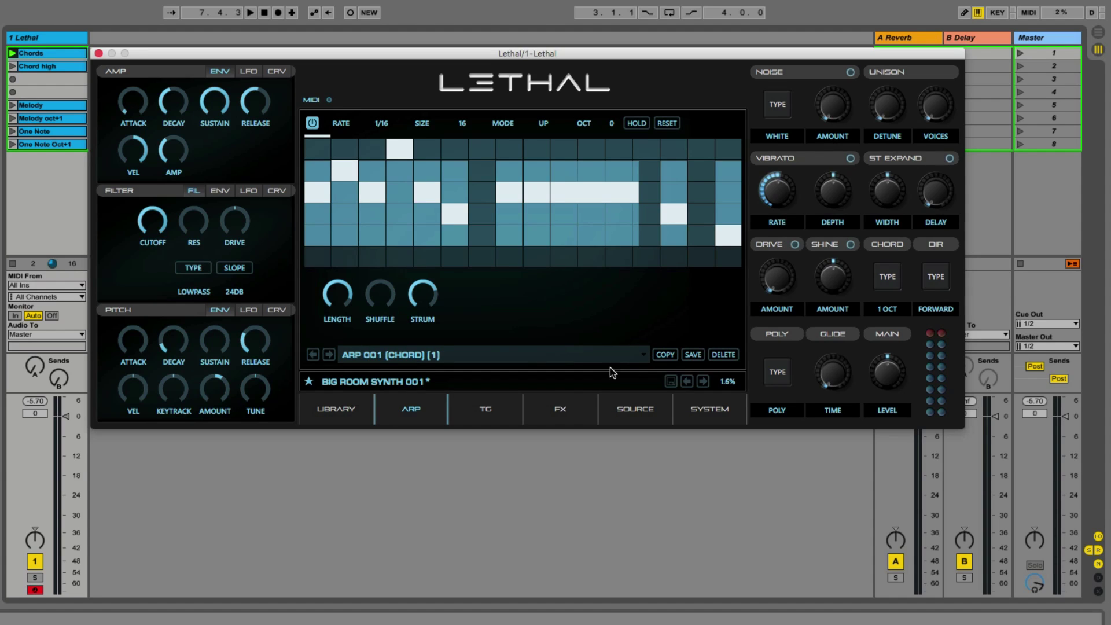
Reset the arpeggiator and reload BIG ROOM SYNTH 001 from the favourite user presets
{"action": "left_click", "coordinate": [669, 124]}
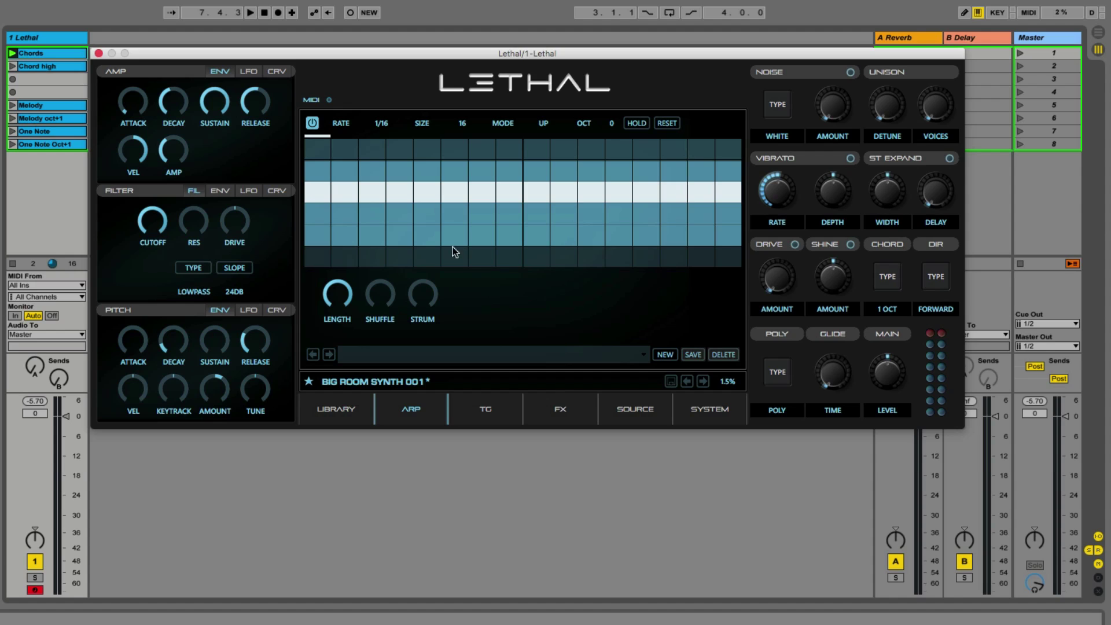
{"action": "left_click", "coordinate": [485, 411]}
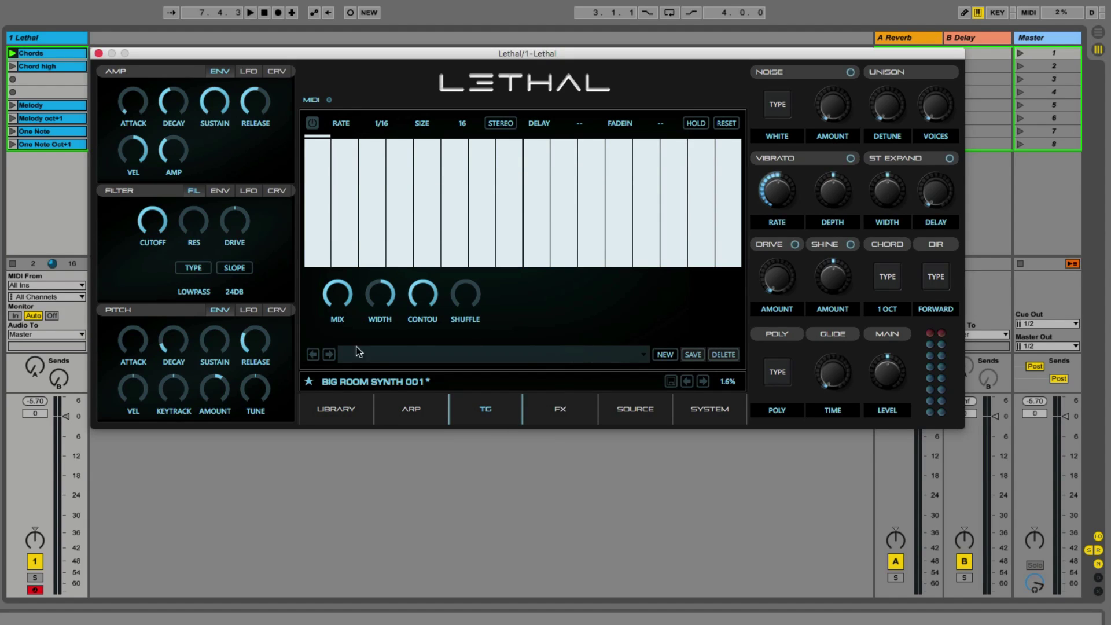
{"action": "left_click", "coordinate": [343, 401]}
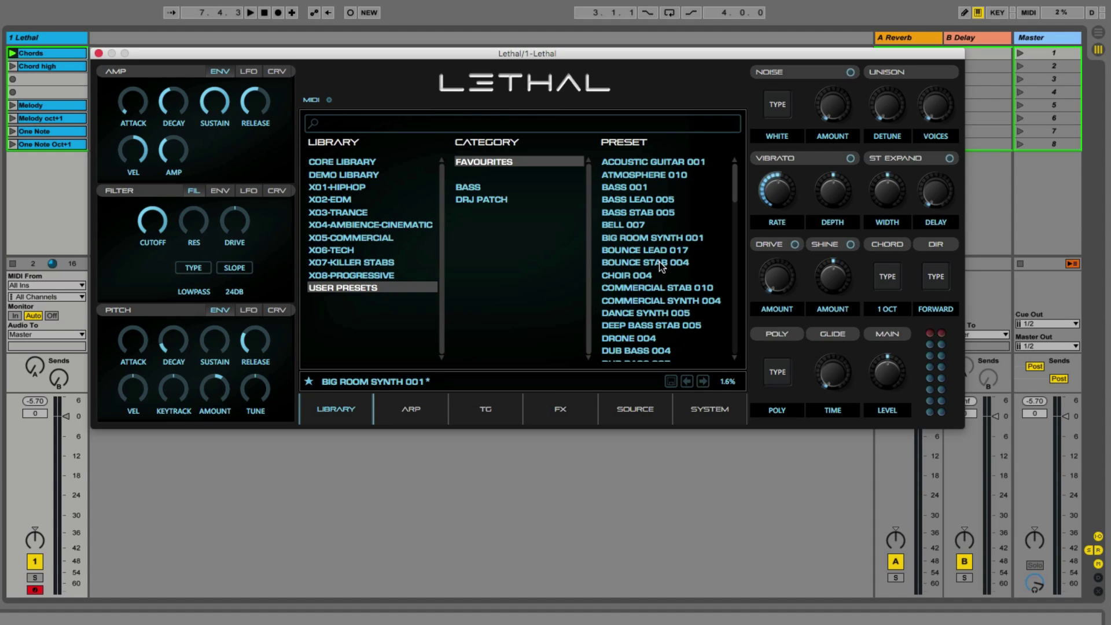
{"action": "left_click", "coordinate": [641, 238]}
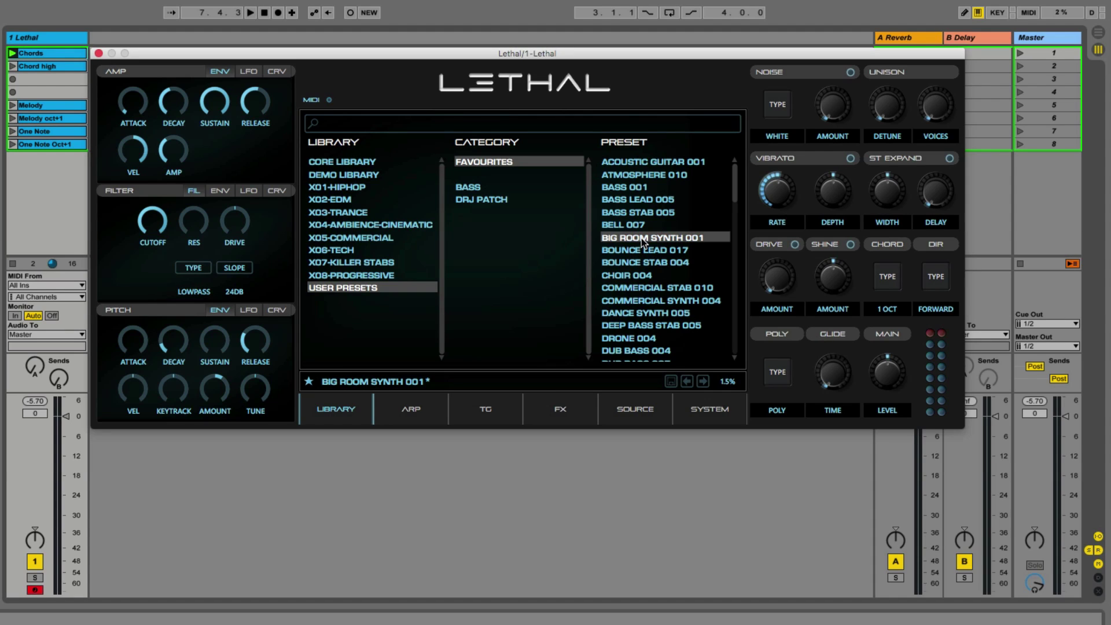
Open the trance gate and load its TG 001 pattern
{"action": "left_click", "coordinate": [489, 415]}
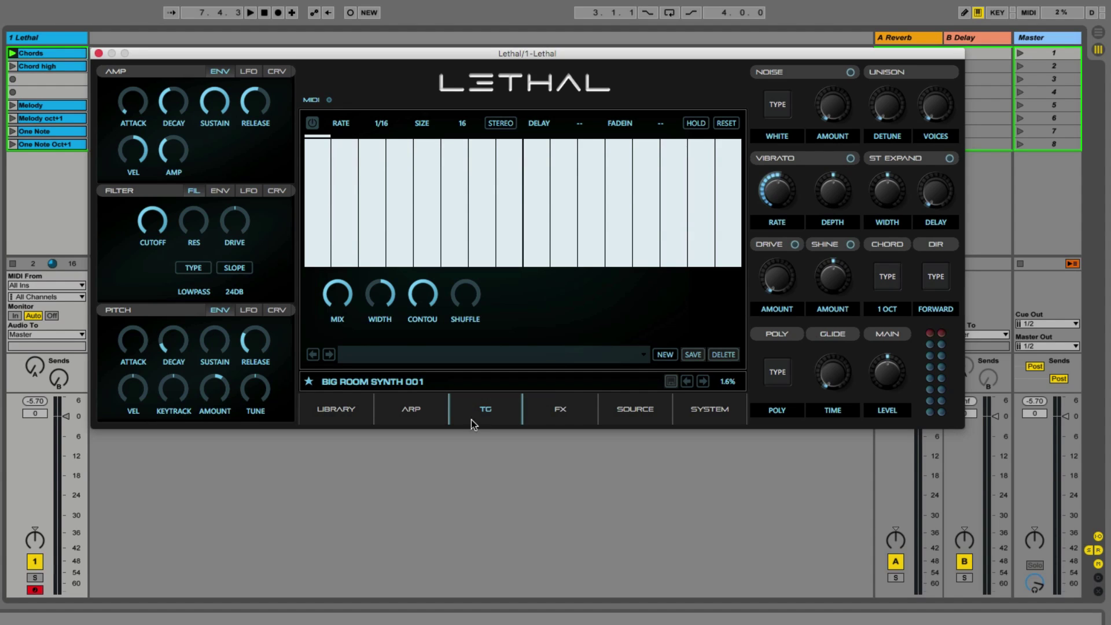
{"action": "left_click", "coordinate": [643, 355]}
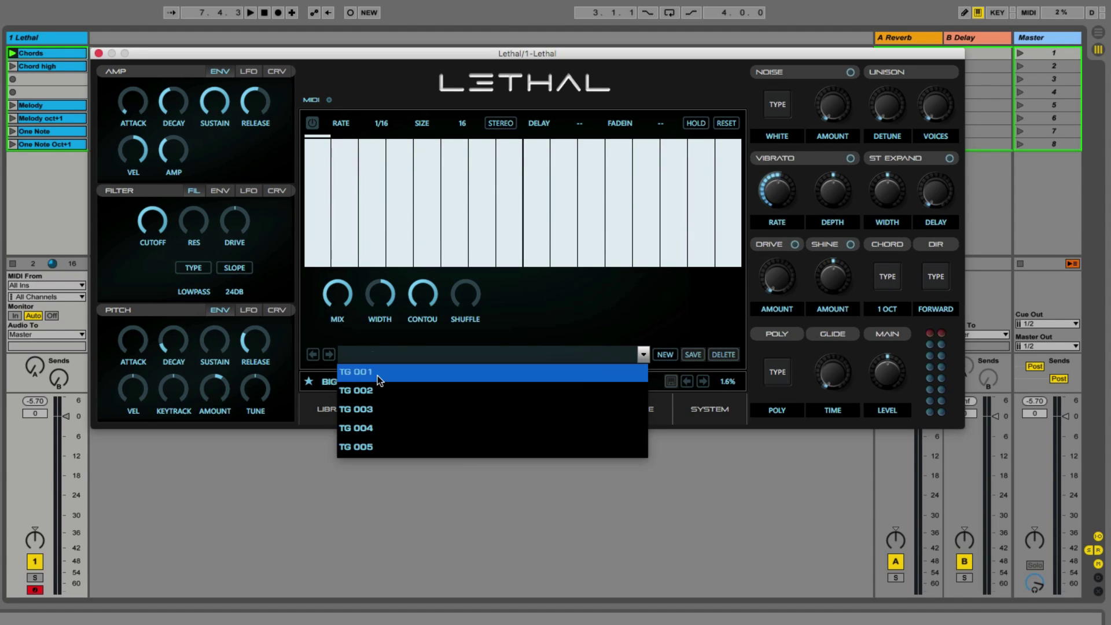
{"action": "left_click", "coordinate": [376, 372]}
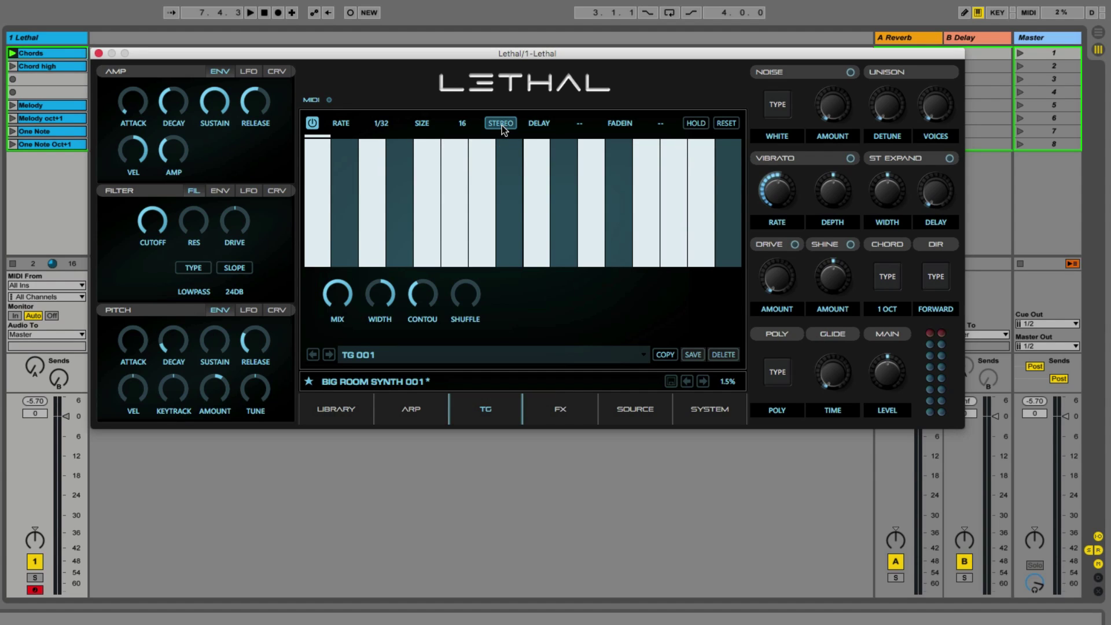
Review the trance gate's Delay and Fadein options, leaving both unset
{"action": "left_click", "coordinate": [579, 123]}
{"action": "left_click", "coordinate": [623, 111]}
{"action": "left_click", "coordinate": [661, 123]}
{"action": "left_click", "coordinate": [670, 102]}
Play the Chords clip through the trance gate, mute gate step 14, and try Hold on and off
{"action": "key", "text": "space"}
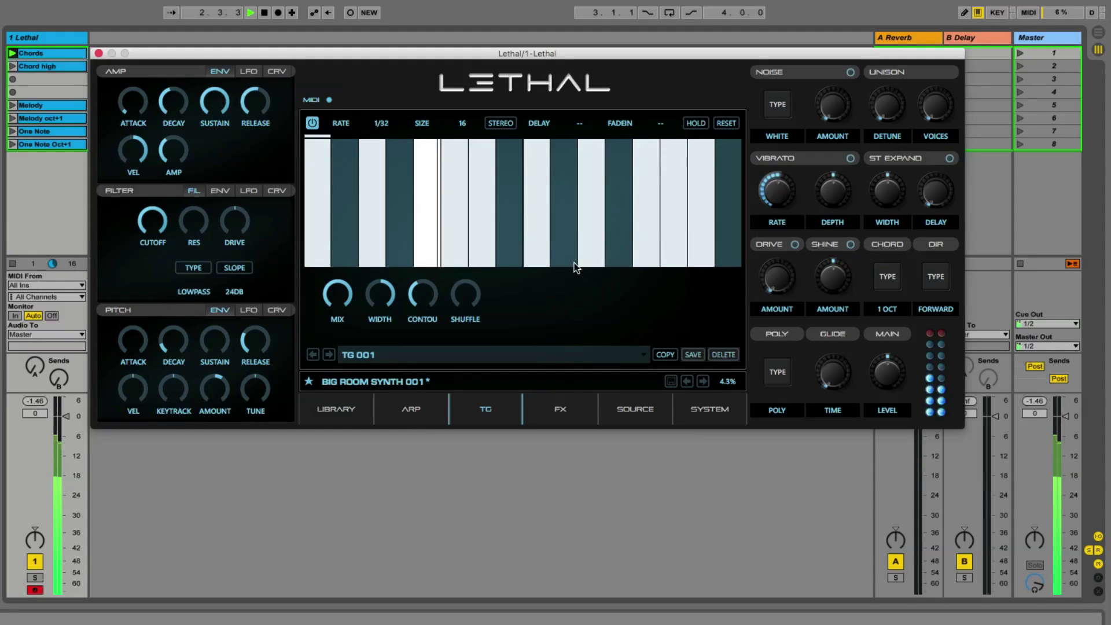
{"action": "left_click", "coordinate": [672, 205]}
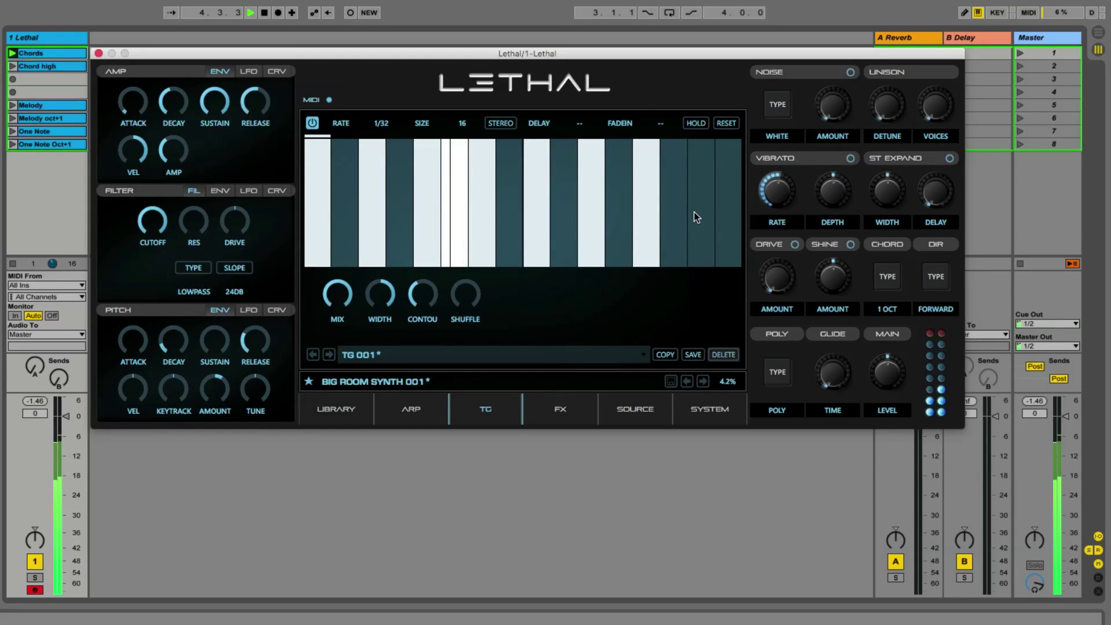
{"action": "left_click", "coordinate": [717, 210]}
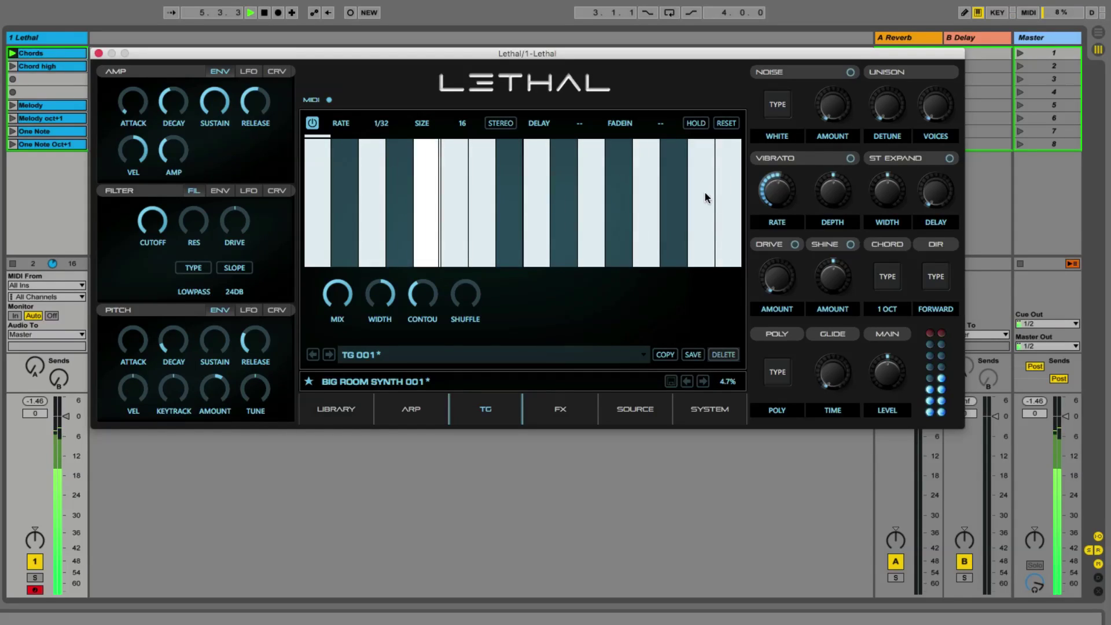
{"action": "left_click", "coordinate": [697, 124]}
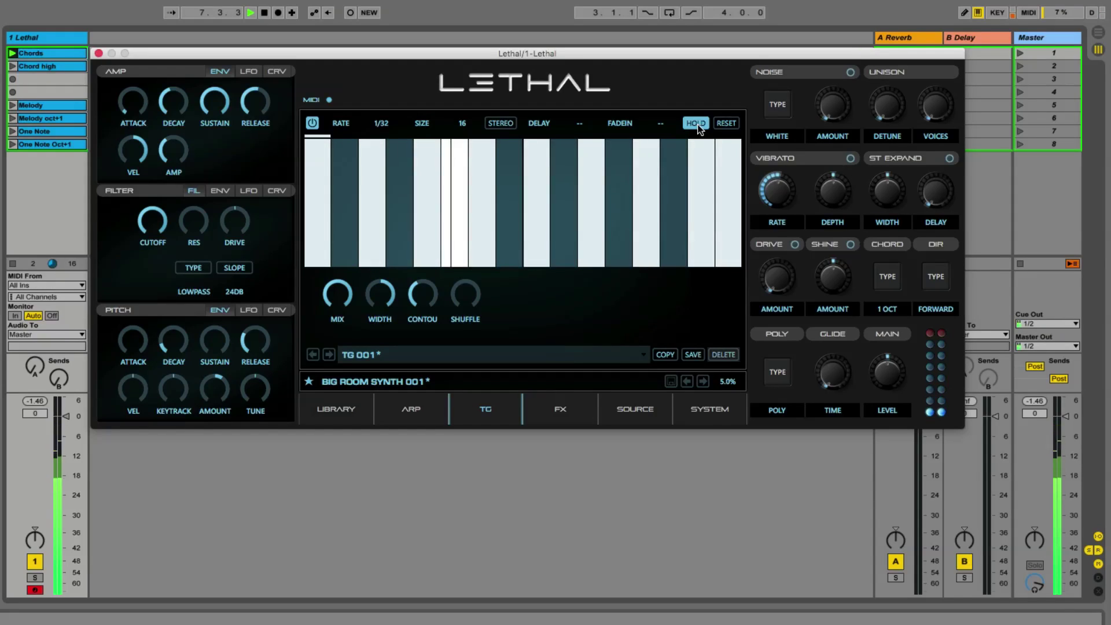
{"action": "left_click", "coordinate": [697, 124]}
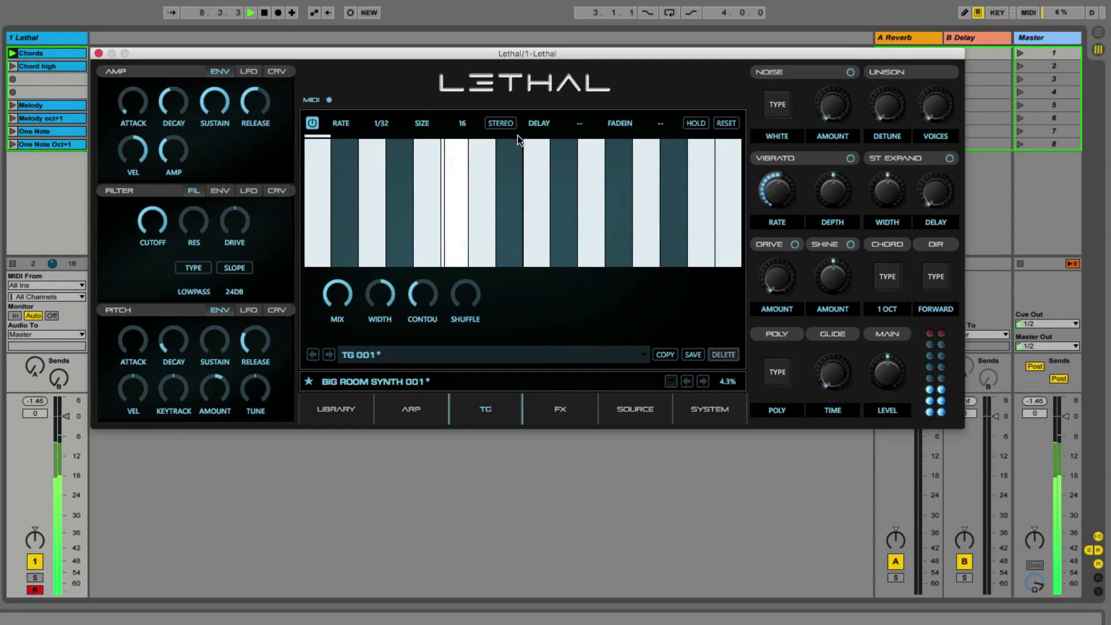
Enable the trance gate's Stereo mode and mute the odd steps from 3 to 15 in the lower lane
{"action": "left_click", "coordinate": [501, 125]}
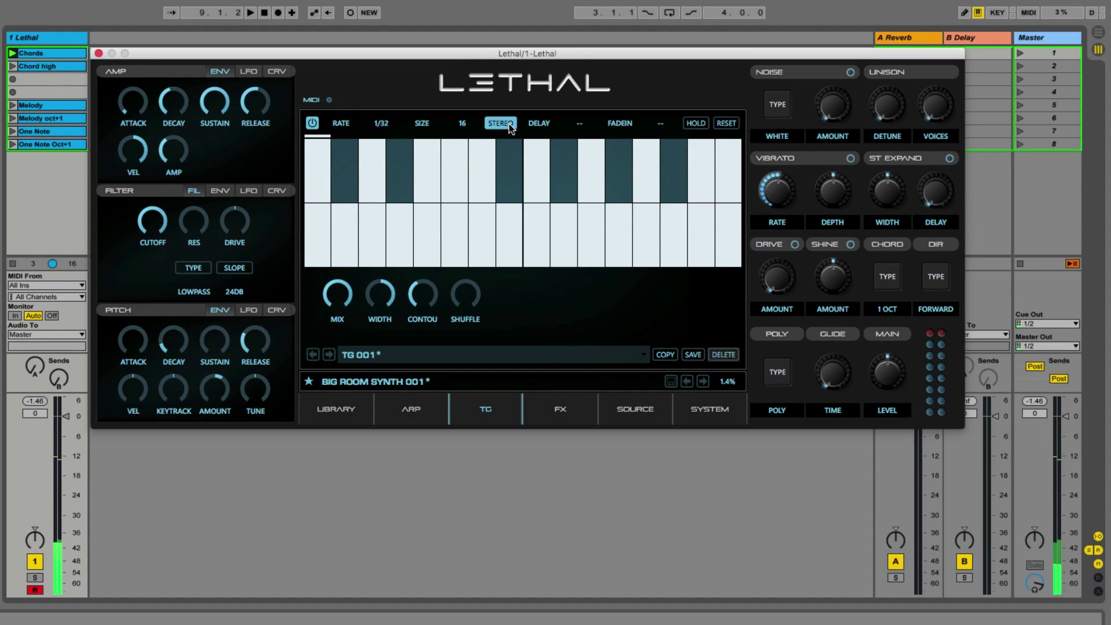
{"action": "left_click", "coordinate": [370, 234]}
{"action": "left_click", "coordinate": [427, 230]}
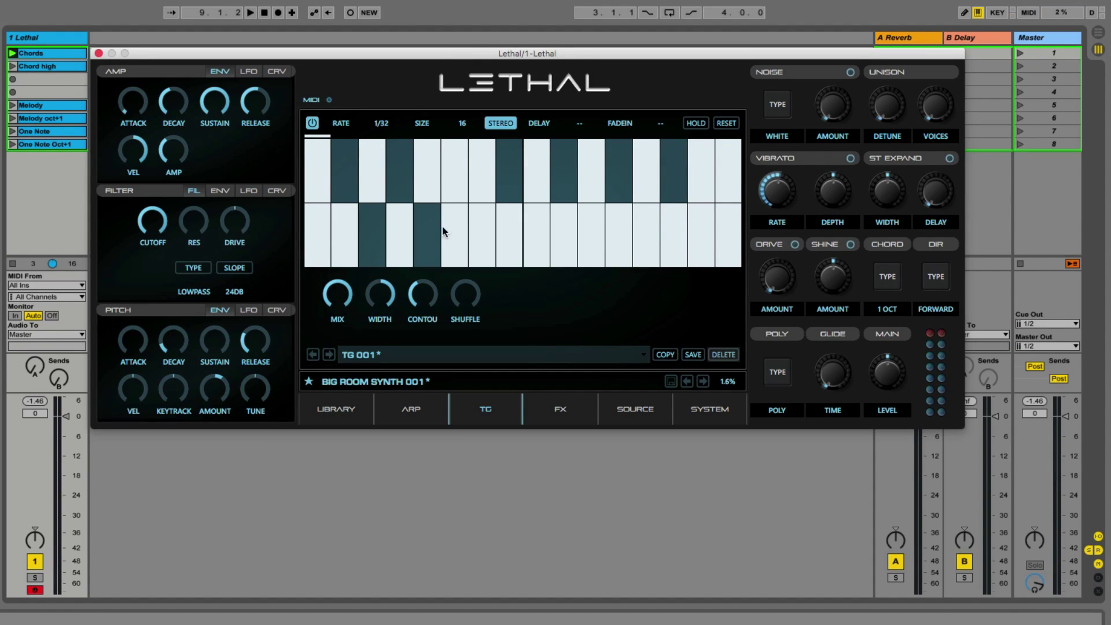
{"action": "left_click", "coordinate": [481, 231]}
{"action": "left_click", "coordinate": [533, 233]}
{"action": "left_click", "coordinate": [589, 231]}
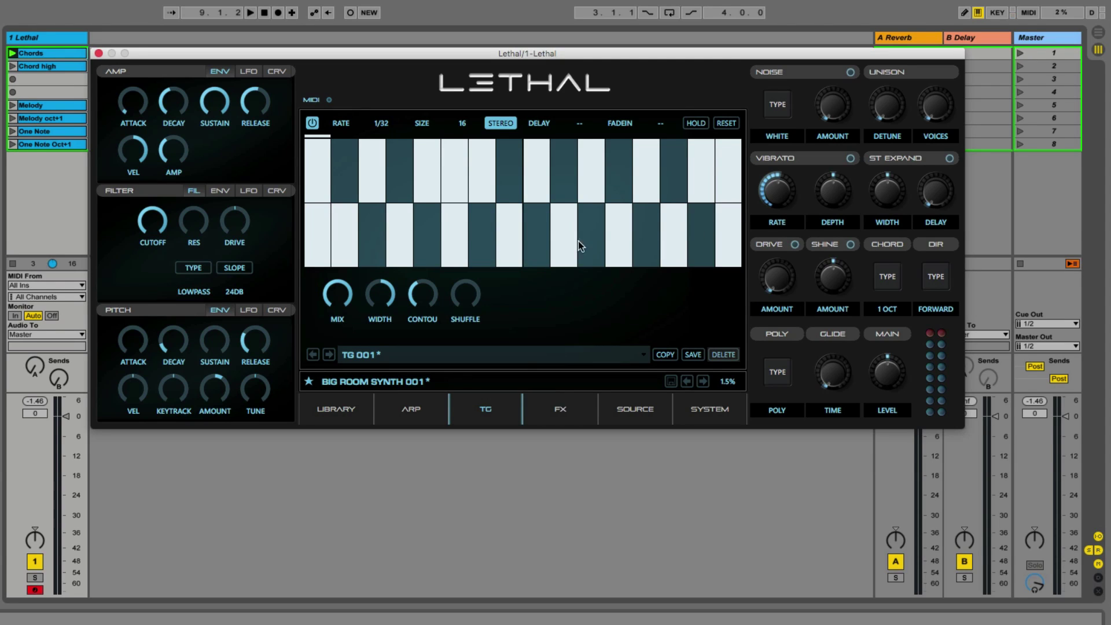
Play the clip while muting lower-lane step 1, then unmute lower-lane steps 1, 3, 7, 11 and 15
{"action": "left_click", "coordinate": [325, 233]}
{"action": "key", "text": "space"}
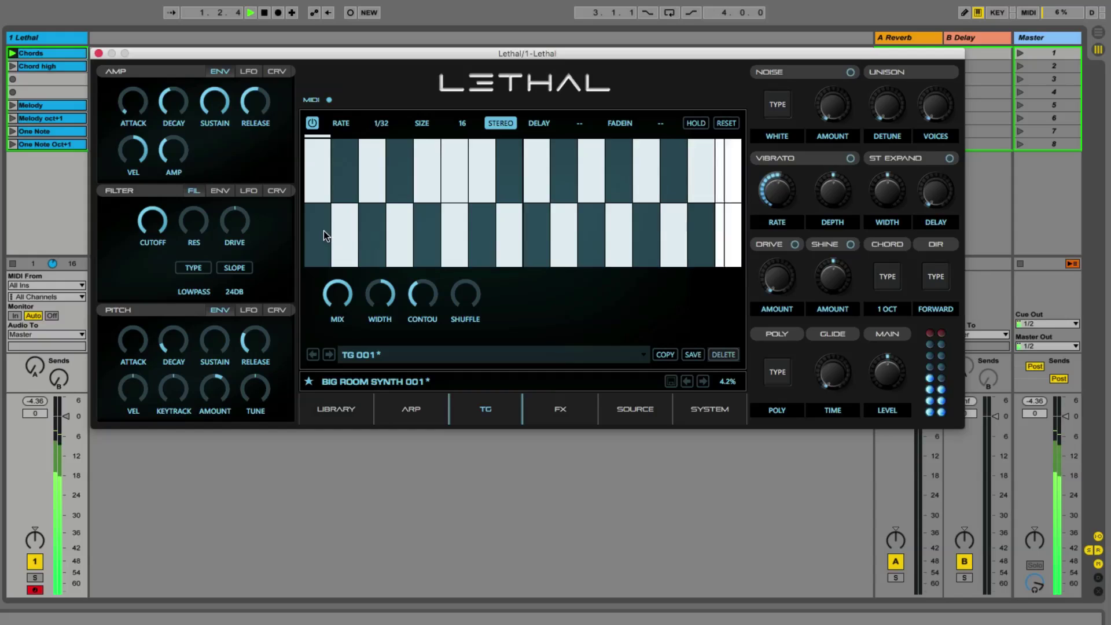
{"action": "left_click", "coordinate": [370, 239]}
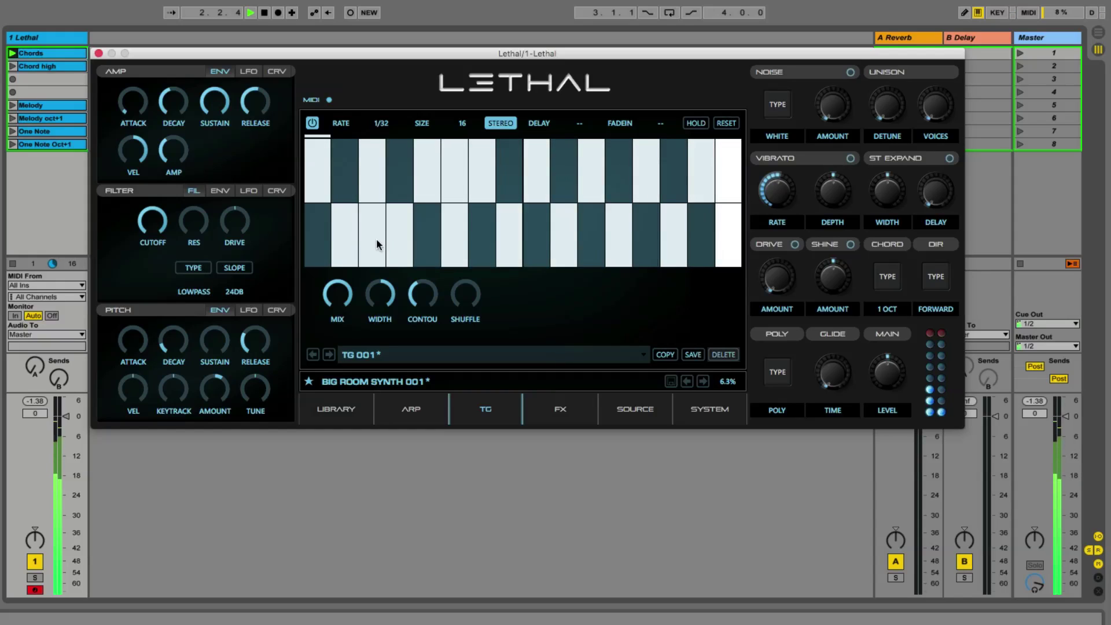
{"action": "left_click", "coordinate": [321, 244]}
{"action": "left_click", "coordinate": [476, 244]}
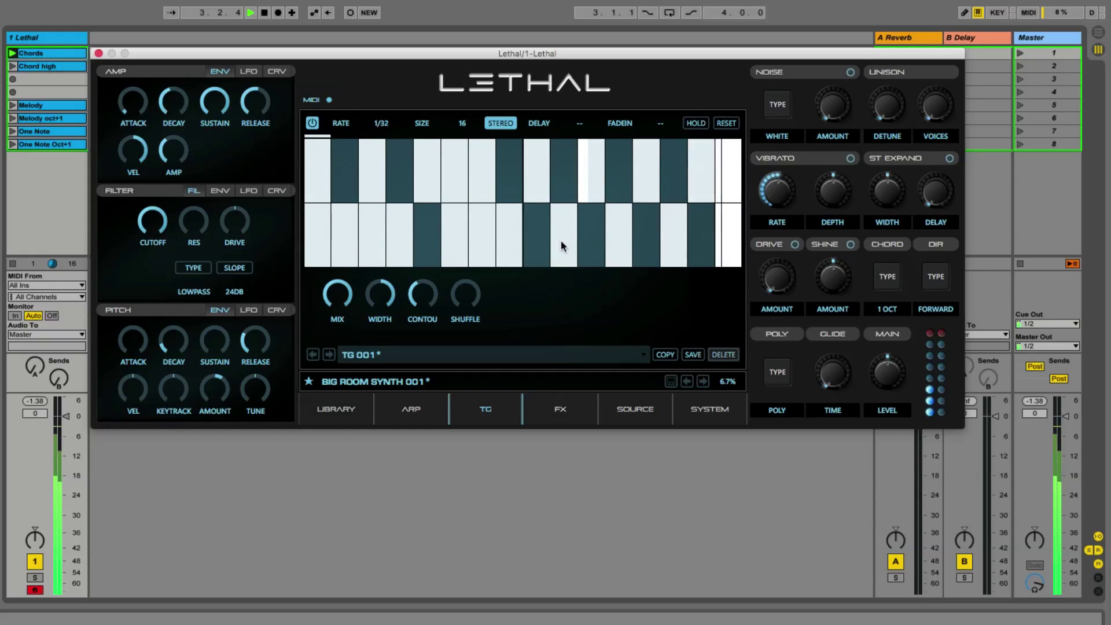
{"action": "left_click", "coordinate": [591, 241]}
{"action": "left_click", "coordinate": [701, 242]}
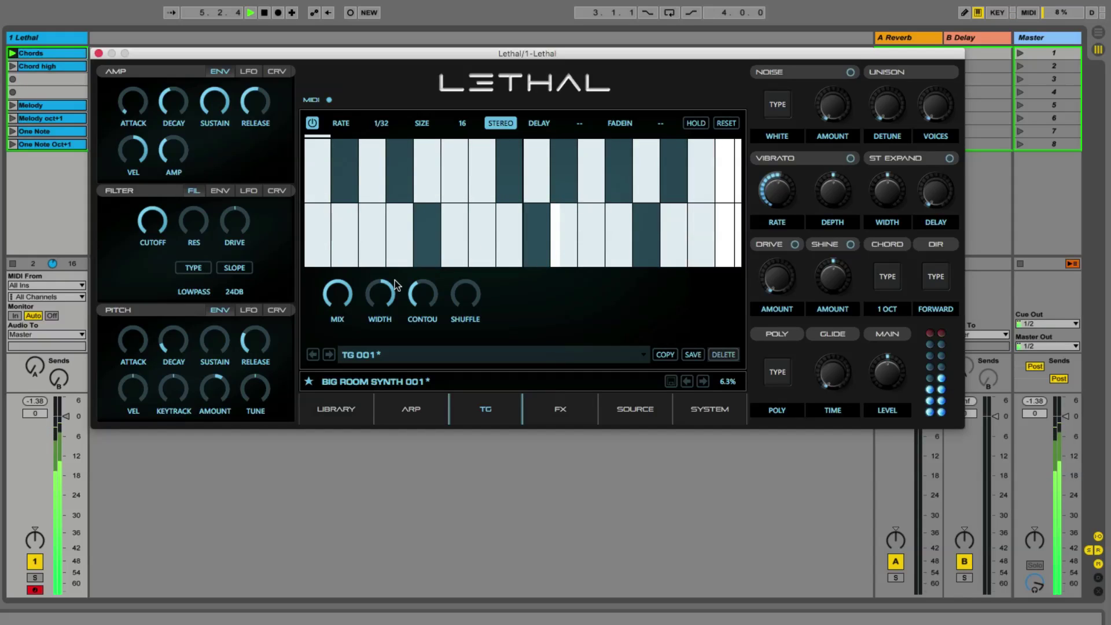
{"action": "key", "text": "space"}
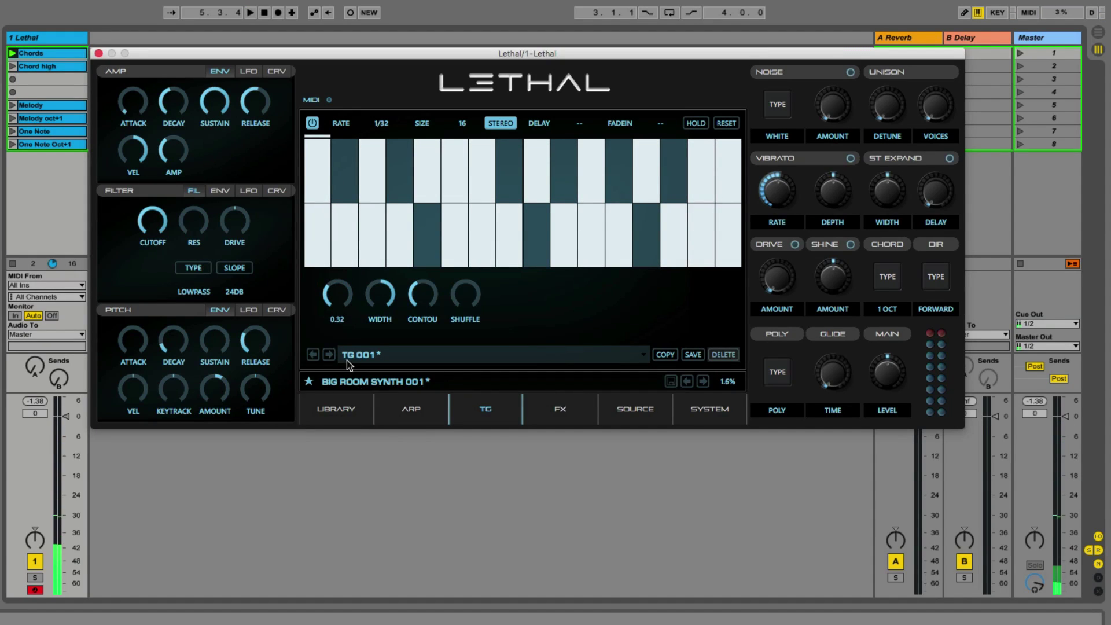
Reduce the trance gate's Mix and toggle steps 2 and 4 of the upper lane during playback
{"action": "left_click_drag", "start_coordinate": [330, 291], "coordinate": [349, 259]}
{"action": "mouse_move", "coordinate": [343, 310]}
{"action": "left_mouse_down"}
{"action": "mouse_move", "coordinate": [337, 341]}
{"action": "mouse_move", "coordinate": [347, 289]}
{"action": "left_mouse_up"}
{"action": "key", "text": "space"}
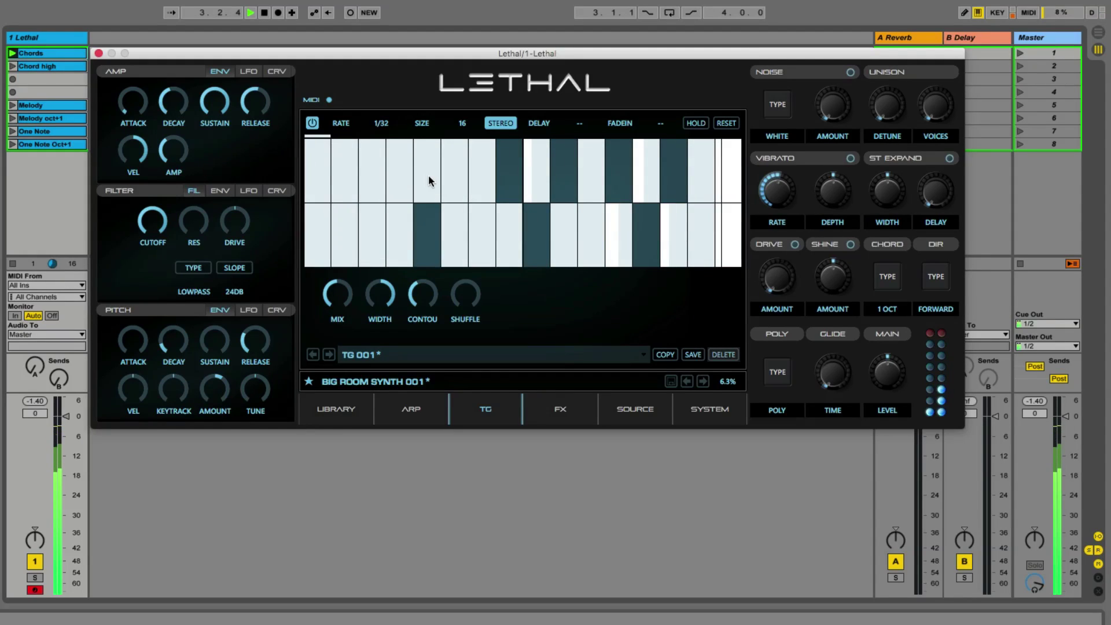
{"action": "left_click", "coordinate": [347, 177]}
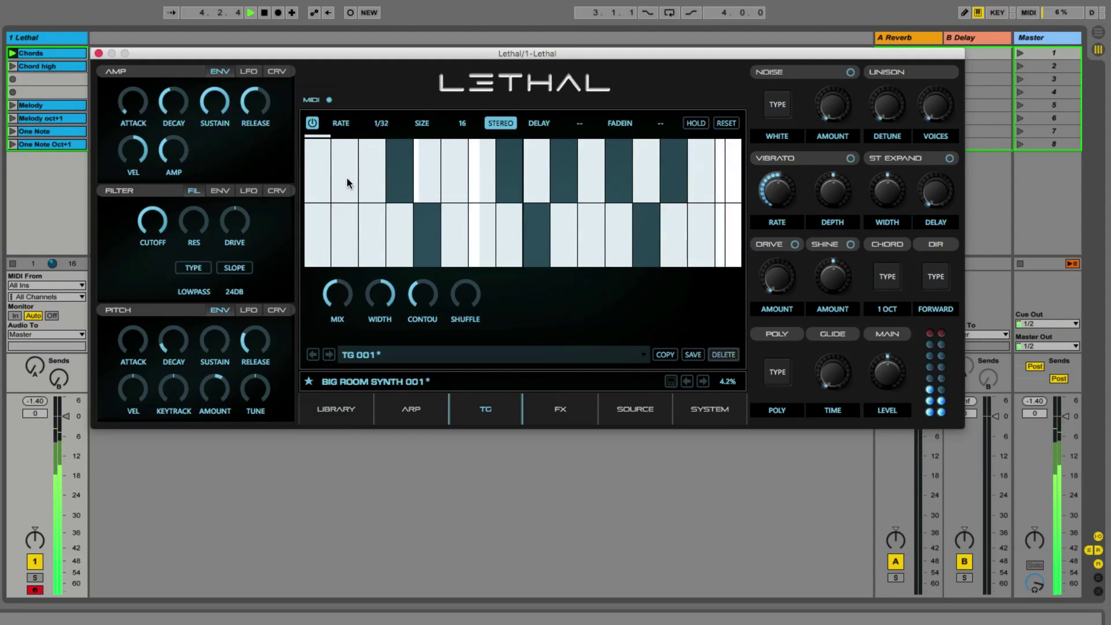
Center the trance gate's Width, raise its Contour and Shuffle, and play the result
{"action": "left_click_drag", "start_coordinate": [391, 287], "coordinate": [434, 255]}
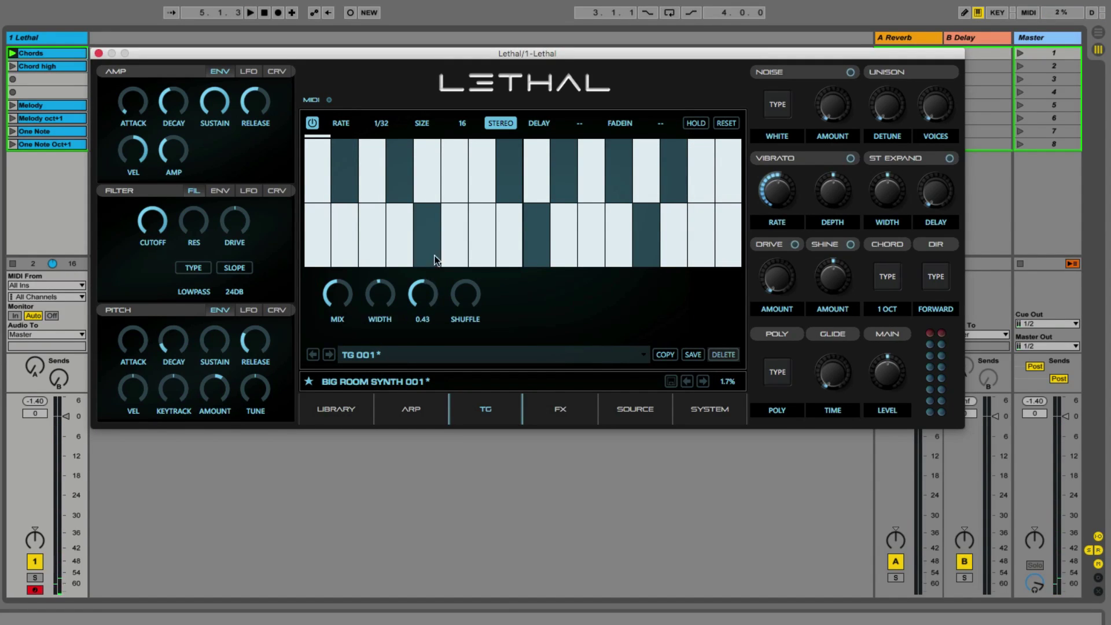
{"action": "left_click_drag", "start_coordinate": [459, 299], "coordinate": [453, 236]}
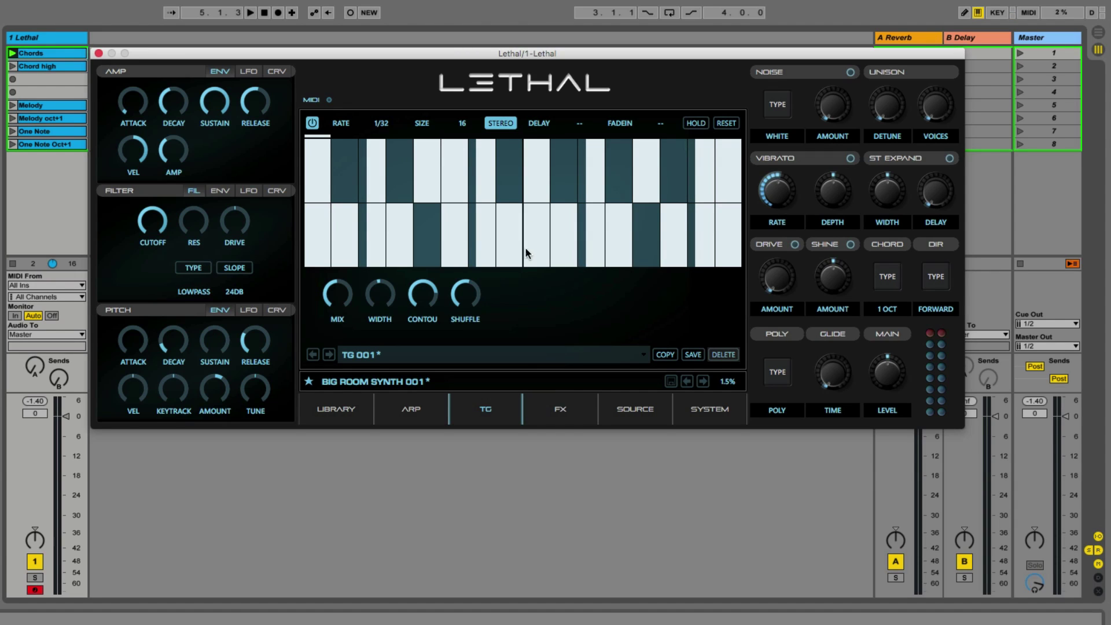
{"action": "key", "text": "space"}
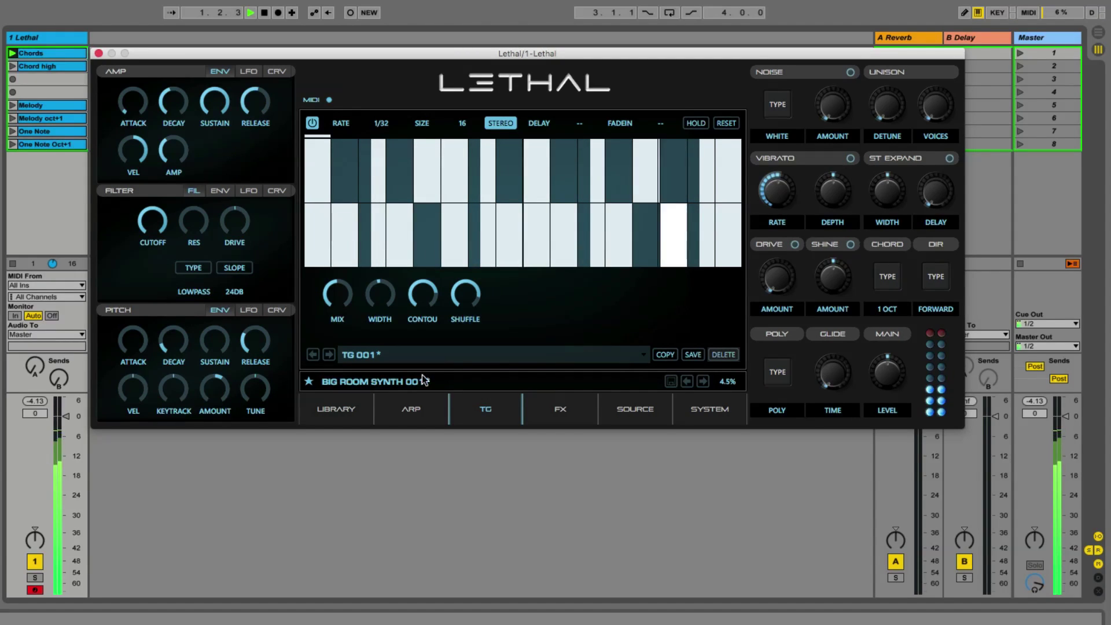
Audition the trance gate presets from TG 002 onward and load TG 005
{"action": "left_click", "coordinate": [330, 355]}
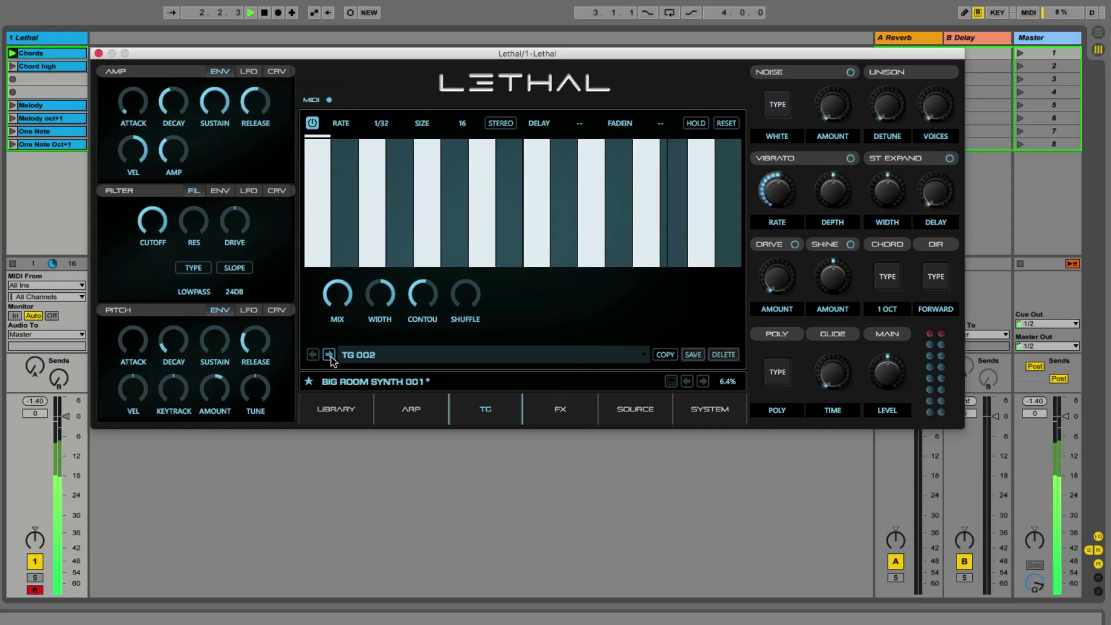
{"action": "left_click", "coordinate": [329, 355]}
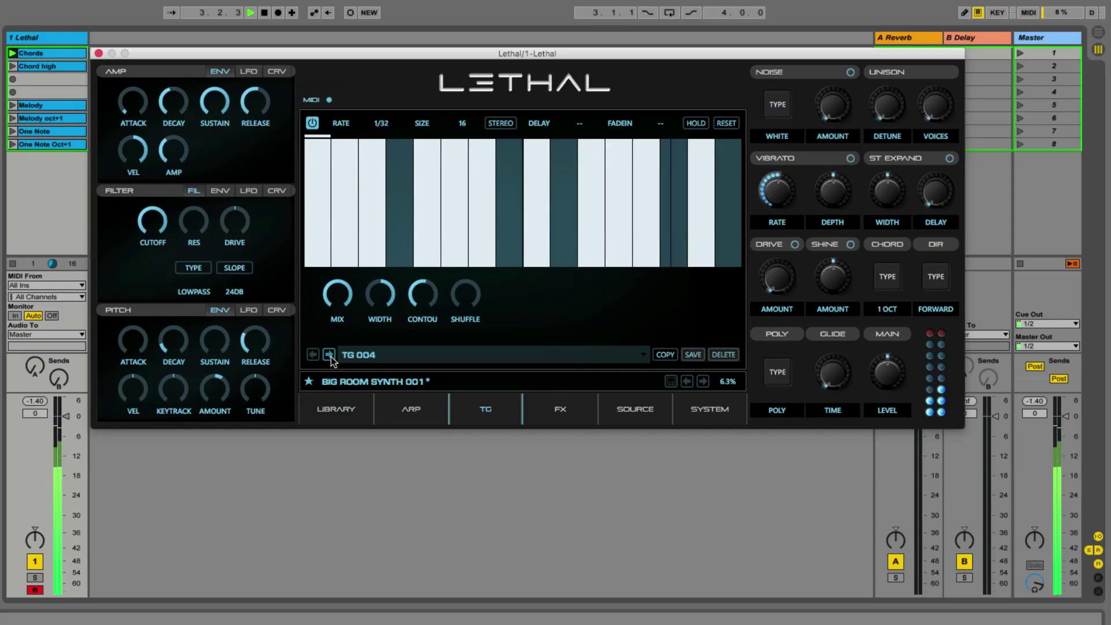
{"action": "left_click", "coordinate": [330, 355]}
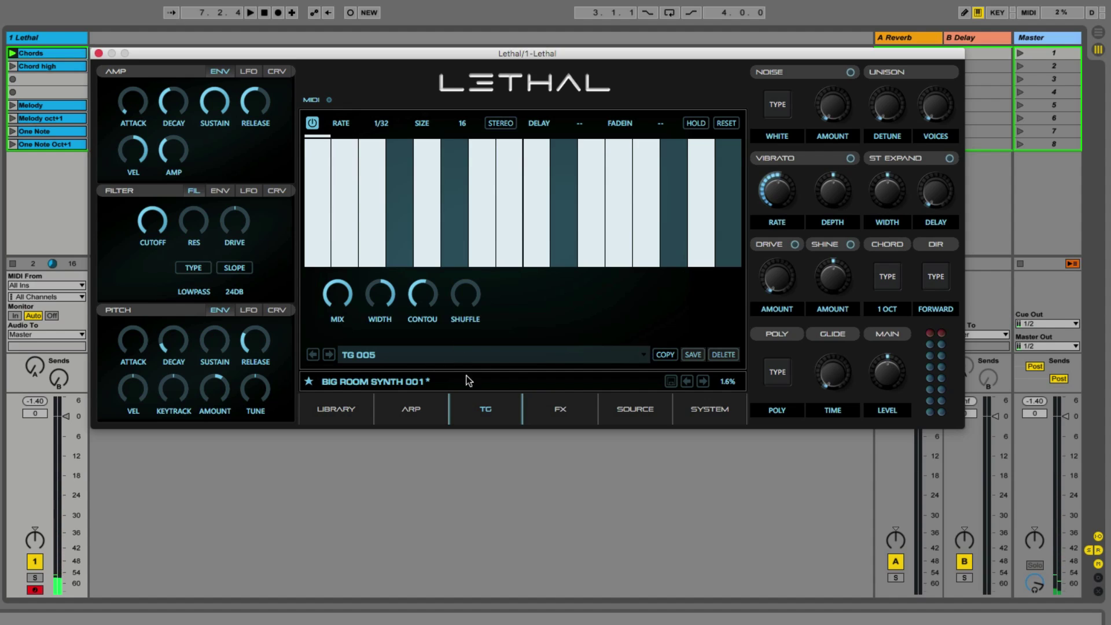
Open the effects rack and display the settings of the Reverb in the first slot
{"action": "left_click", "coordinate": [559, 410]}
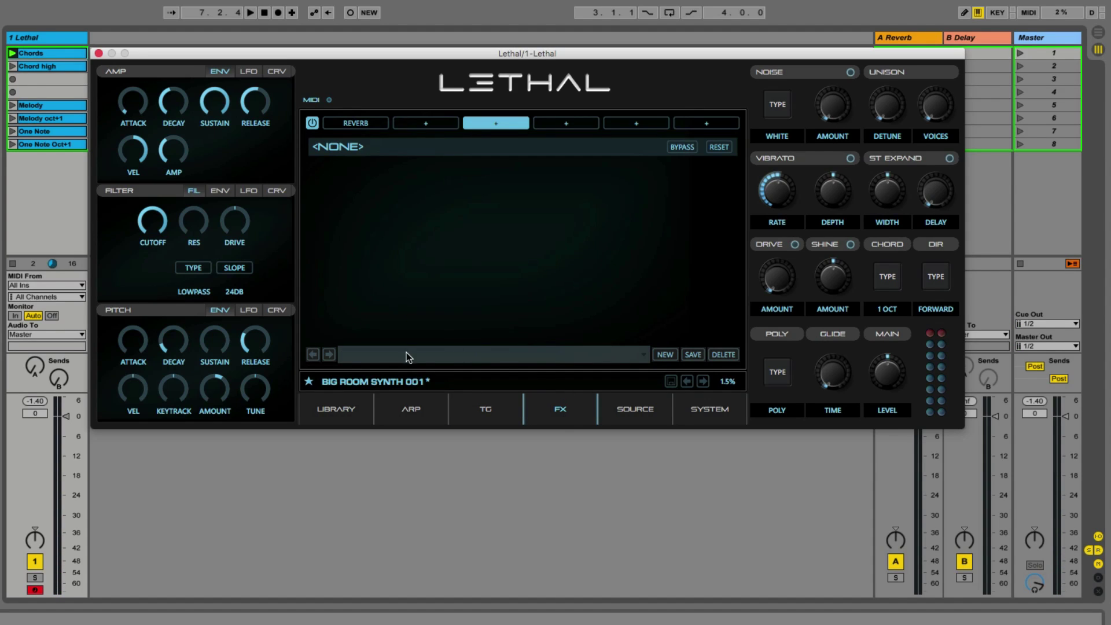
{"action": "left_click", "coordinate": [497, 419]}
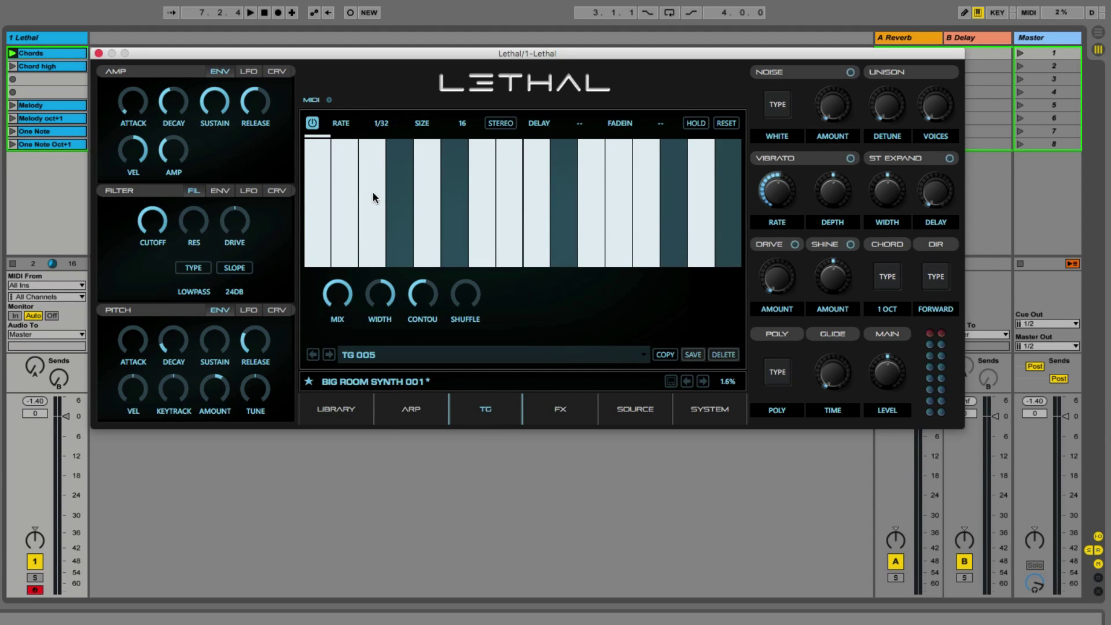
{"action": "left_click", "coordinate": [561, 411]}
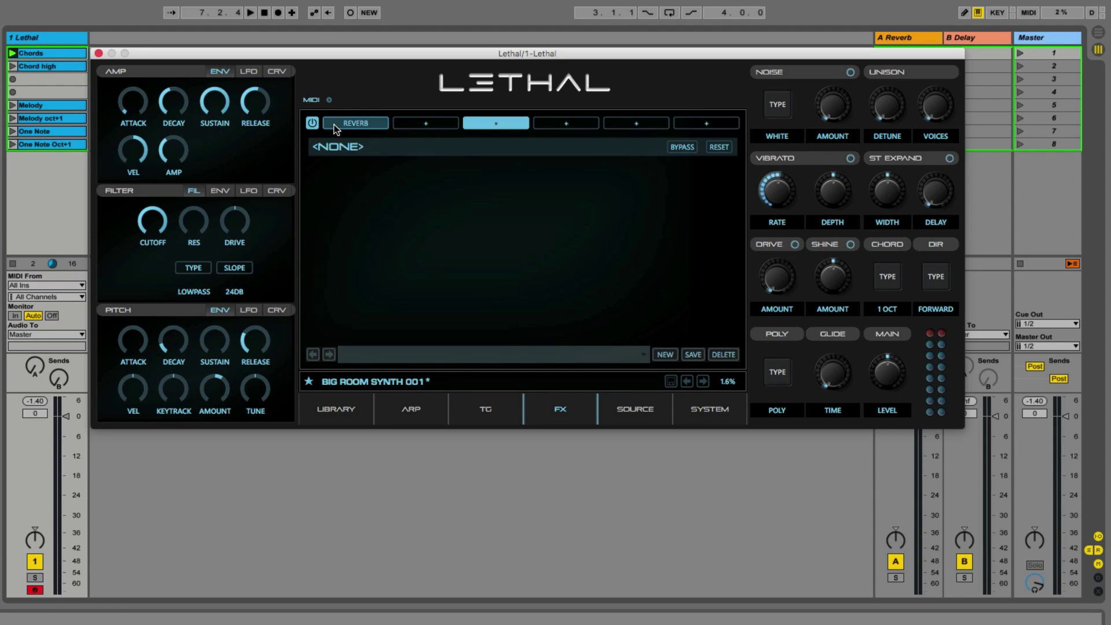
{"action": "left_click", "coordinate": [311, 127]}
{"action": "left_click", "coordinate": [371, 125]}
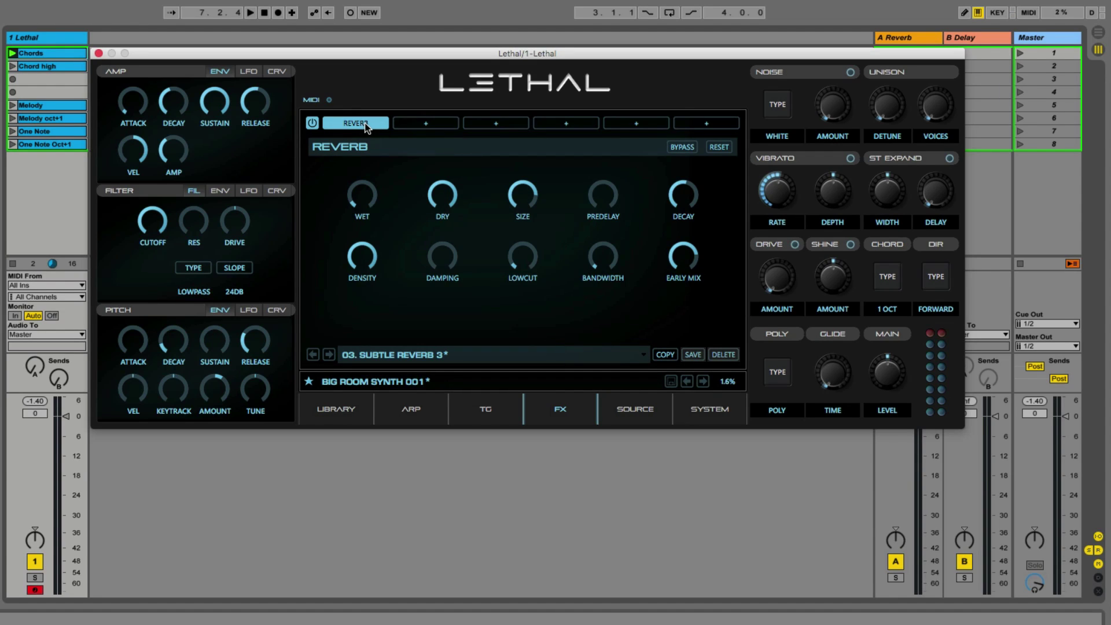
Try the Reverb's bypass on and off, leaving the effect bypassed
{"action": "left_click", "coordinate": [684, 149]}
{"action": "left_click", "coordinate": [685, 148]}
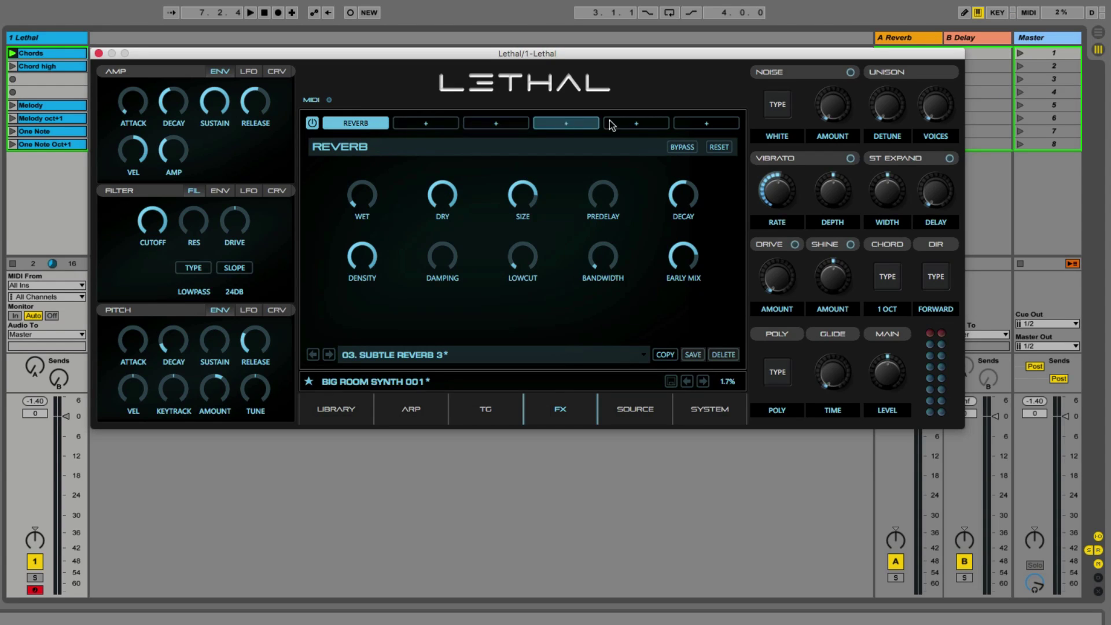
{"action": "left_click", "coordinate": [686, 148]}
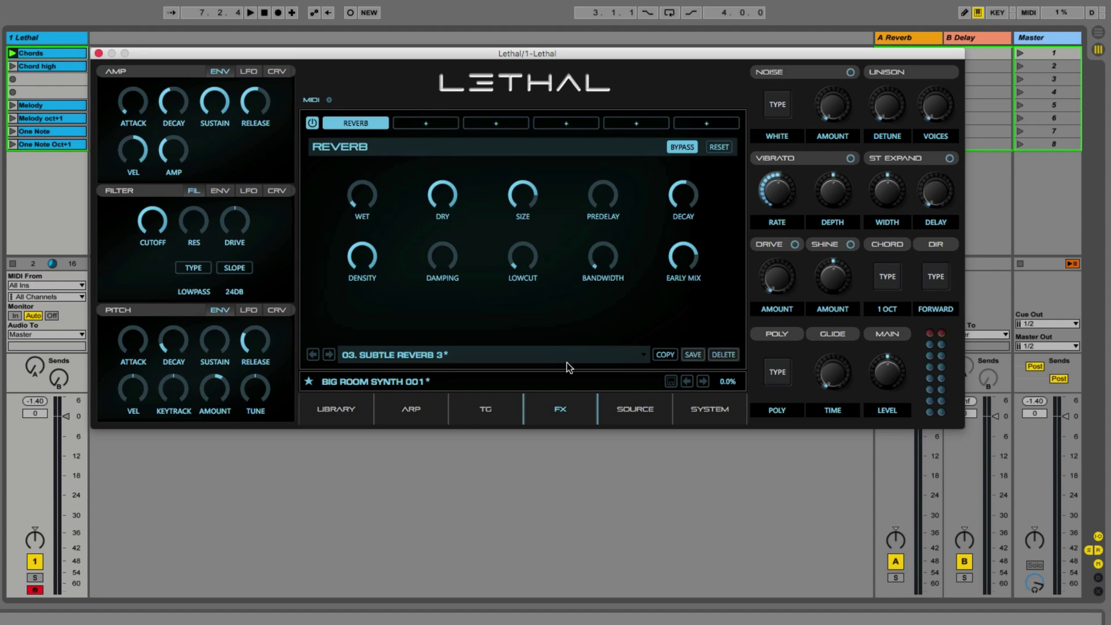
Review the list of Reverb presets and close it without choosing one
{"action": "left_click", "coordinate": [644, 356]}
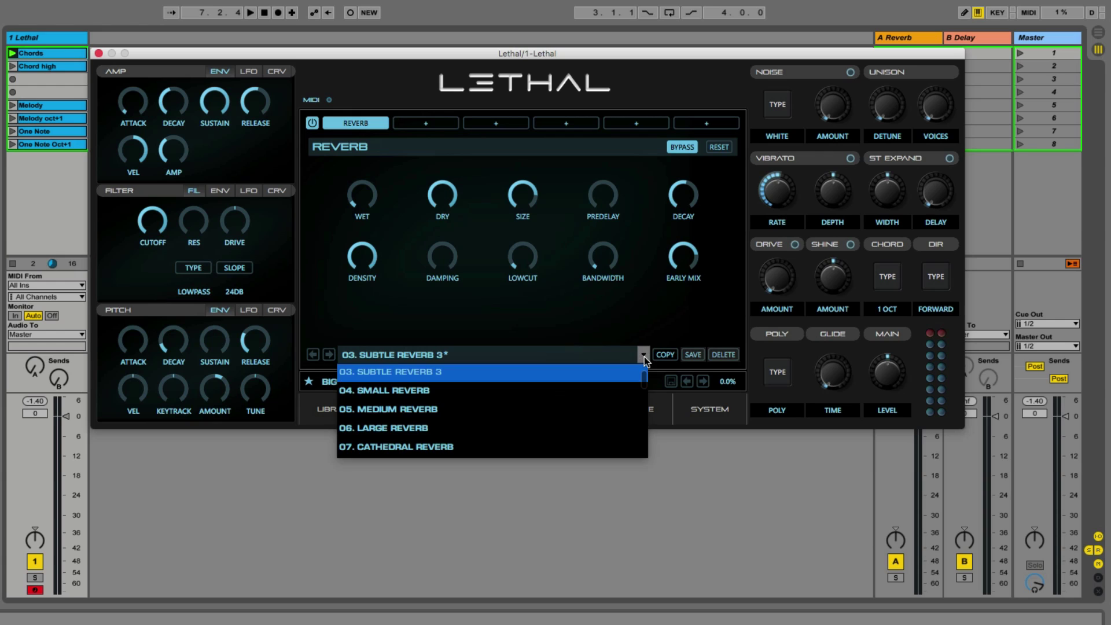
{"action": "scroll", "coordinate": [517, 411], "scroll_direction": "down", "scroll_amount": 3}
{"action": "scroll", "coordinate": [521, 410], "scroll_direction": "down", "scroll_amount": 10}
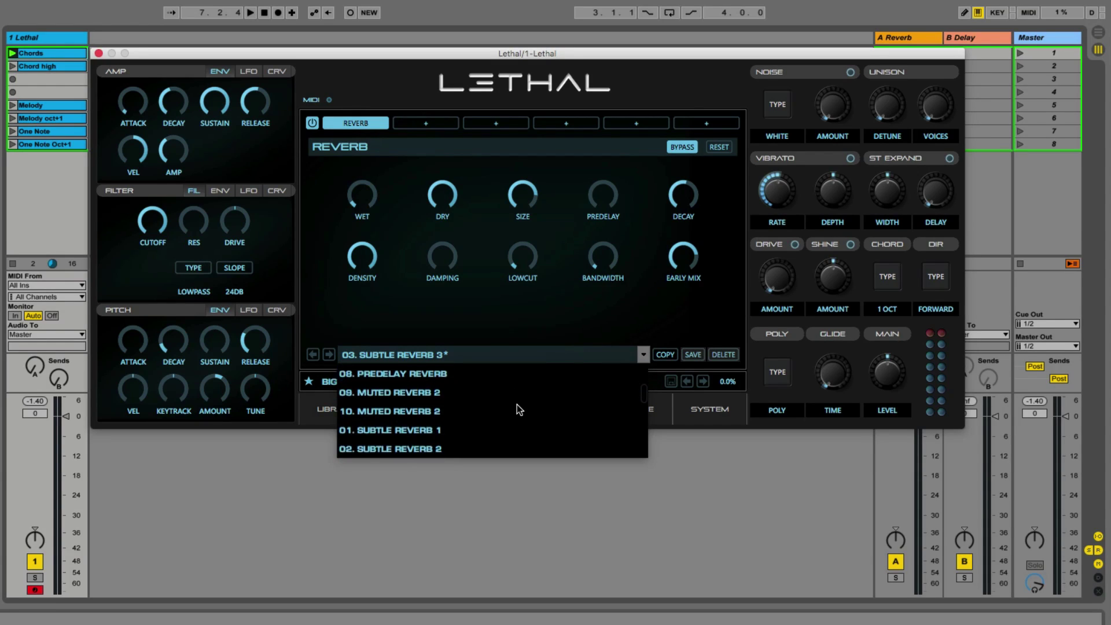
{"action": "scroll", "coordinate": [523, 411], "scroll_direction": "down", "scroll_amount": 1}
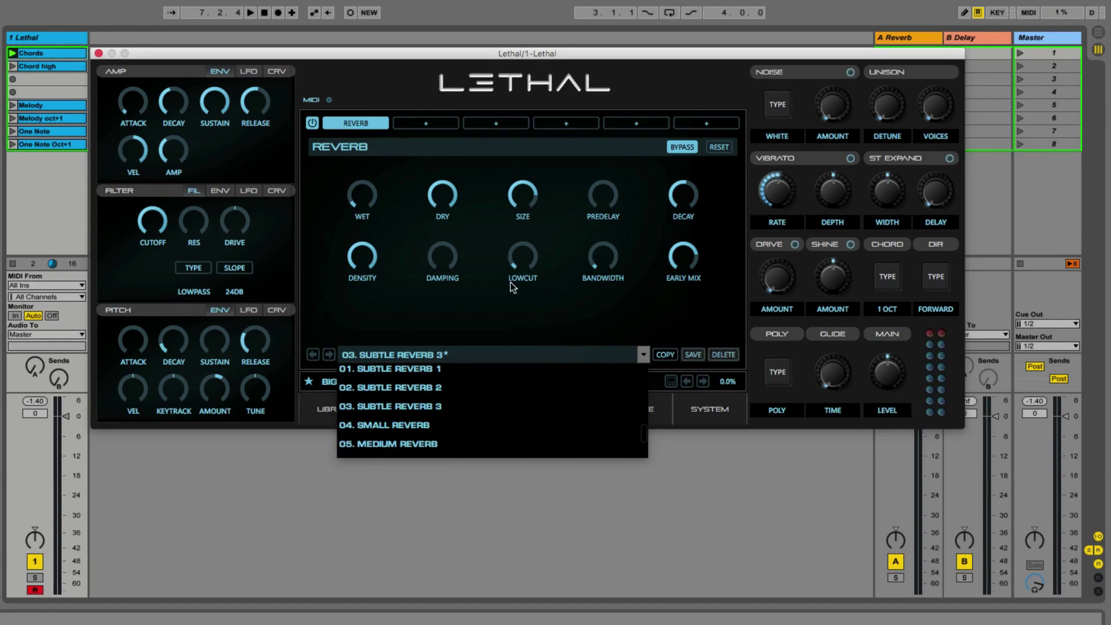
{"action": "left_click", "coordinate": [503, 295]}
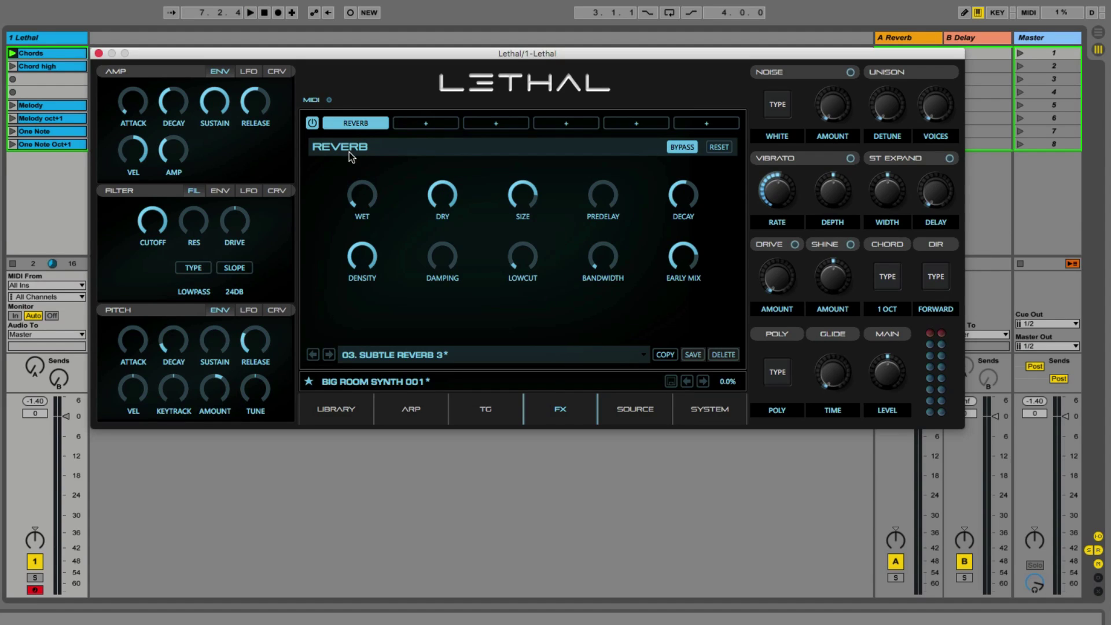
Play the Chords clip and set the first effect slot to Off to remove the Reverb
{"action": "key", "text": "space"}
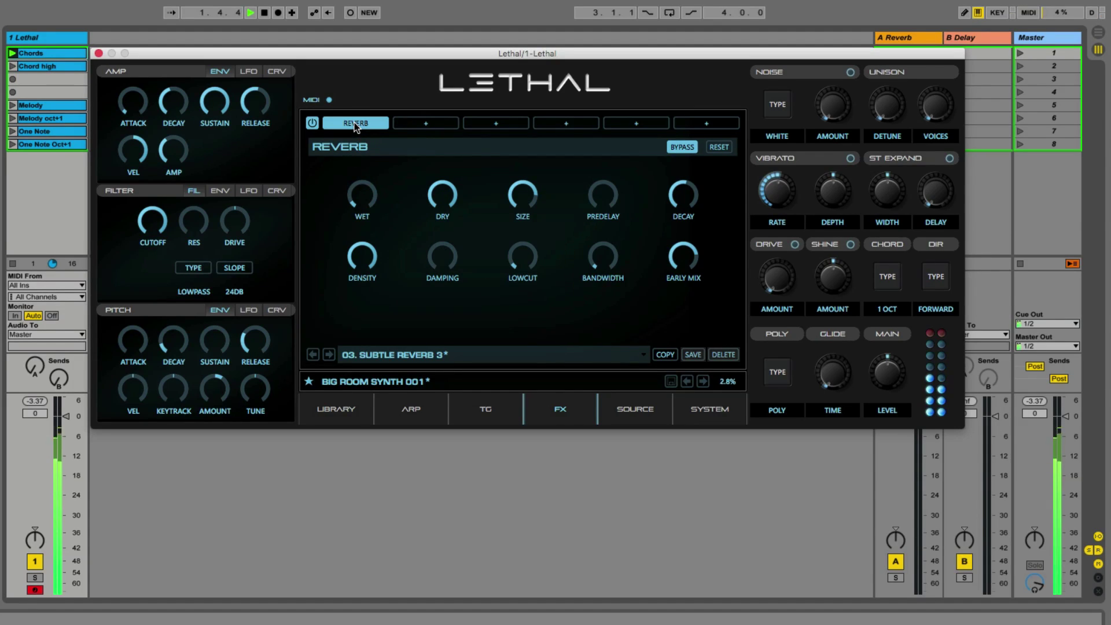
{"action": "left_click", "coordinate": [354, 122]}
{"action": "left_click", "coordinate": [369, 131]}
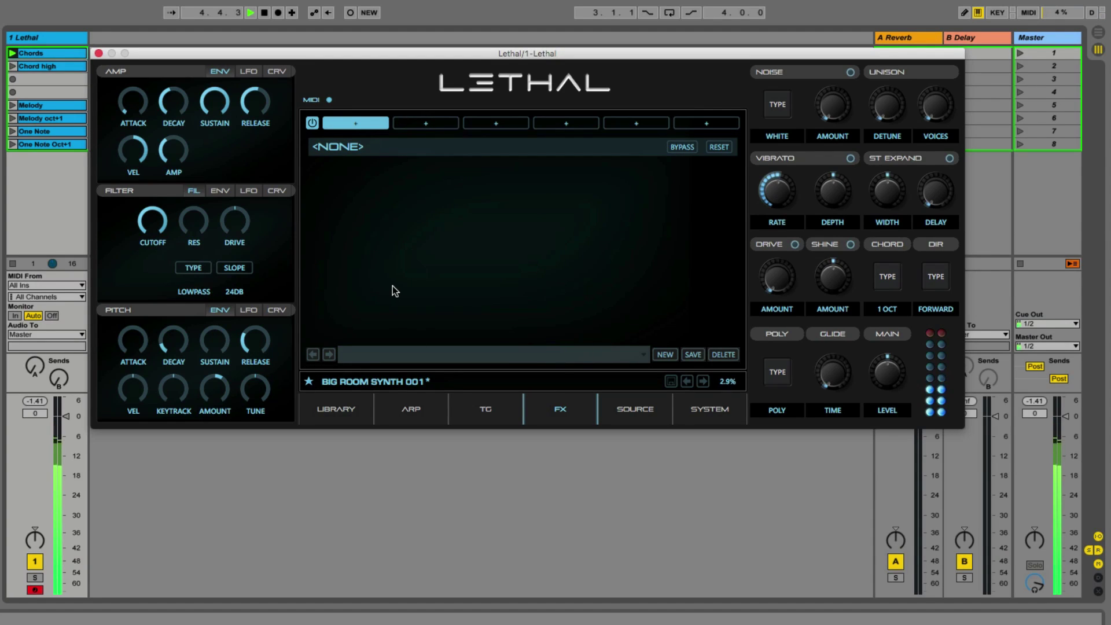
{"action": "key", "text": "space"}
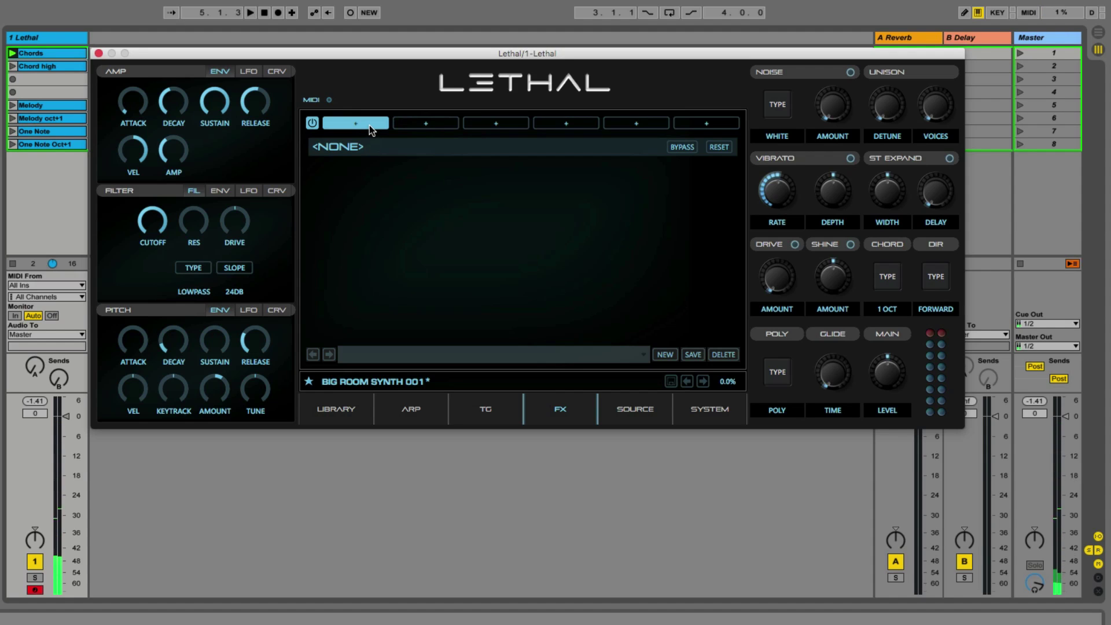
Assign Reverb to the first effect slot and Delay to the second
{"action": "left_click", "coordinate": [450, 125]}
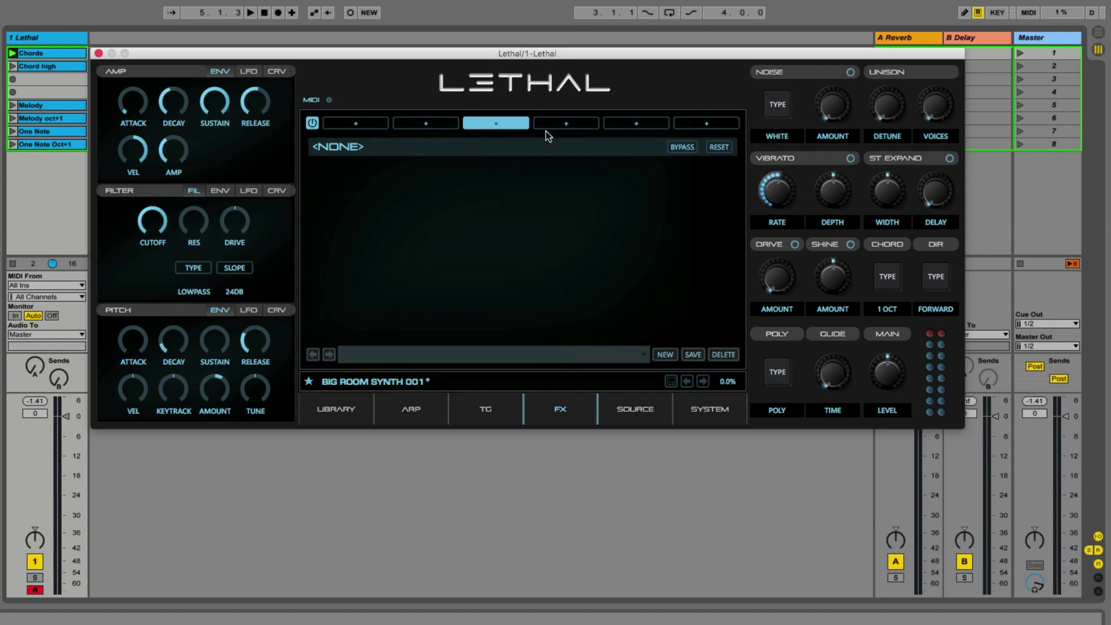
{"action": "left_click", "coordinate": [360, 127]}
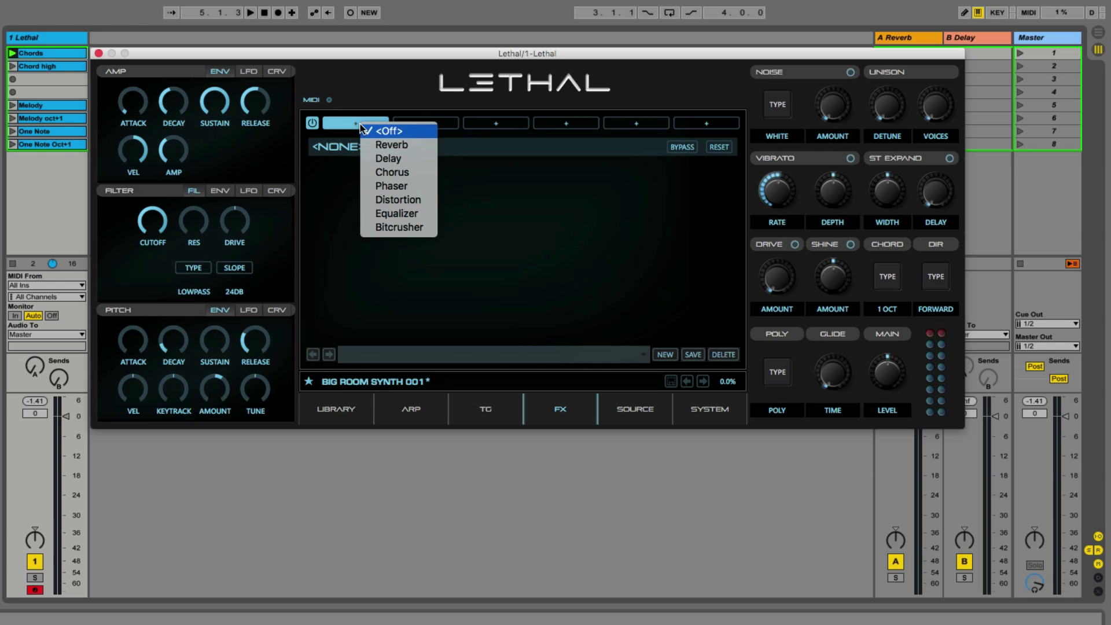
{"action": "left_click", "coordinate": [397, 149]}
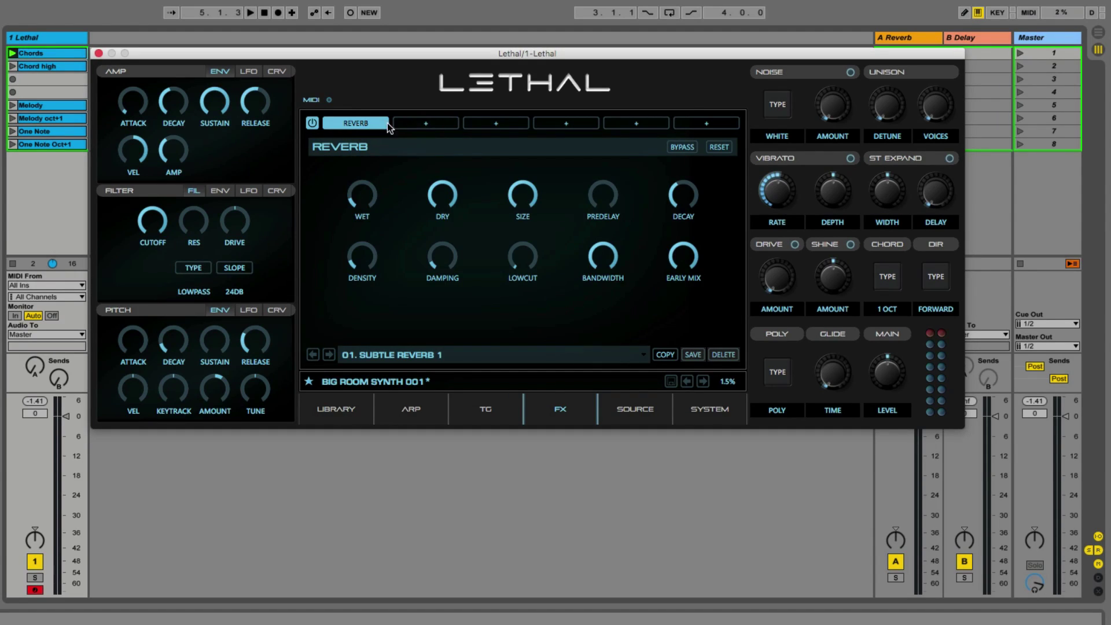
{"action": "left_click", "coordinate": [429, 123]}
{"action": "left_click", "coordinate": [424, 156]}
Launch the Melody clip and bypass the Reverb to hear the Delay alone
{"action": "left_click", "coordinate": [12, 104]}
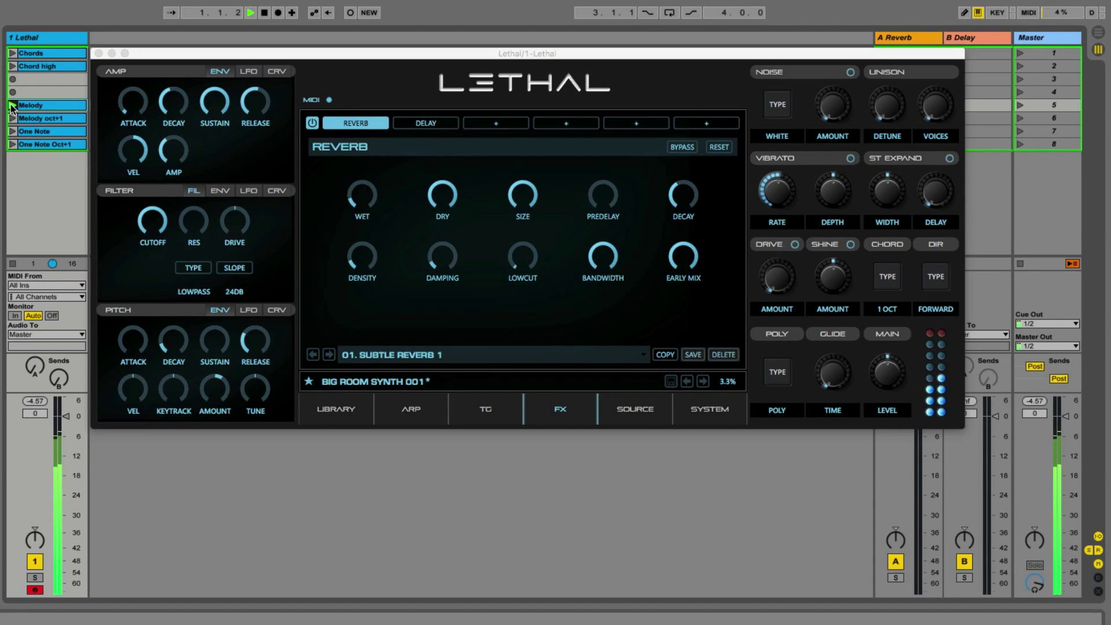
{"action": "left_click", "coordinate": [428, 123]}
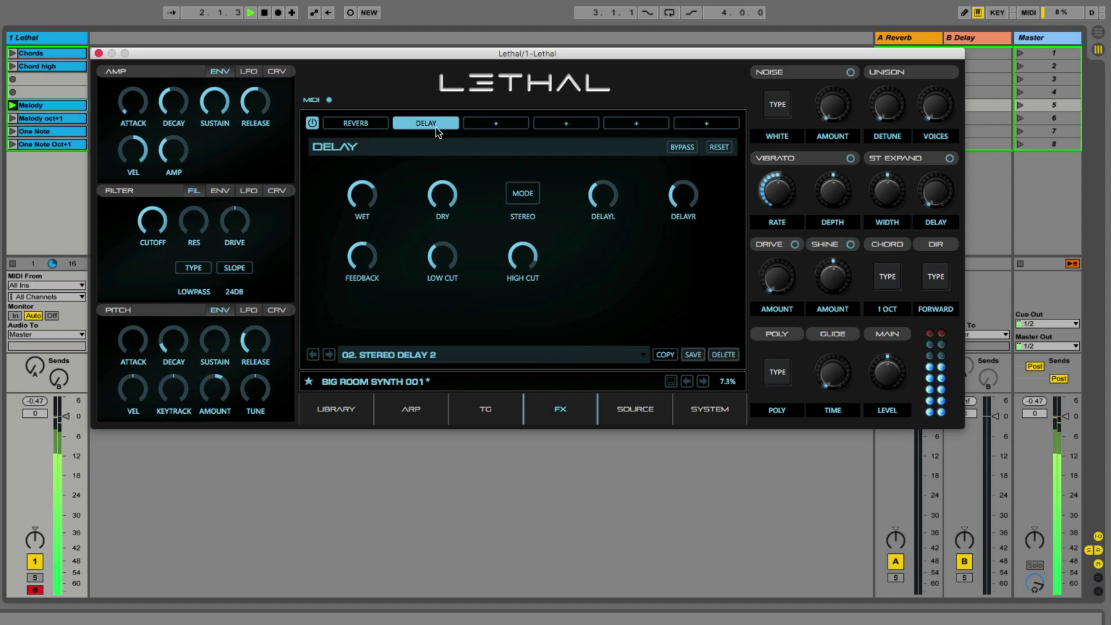
{"action": "left_click", "coordinate": [363, 124]}
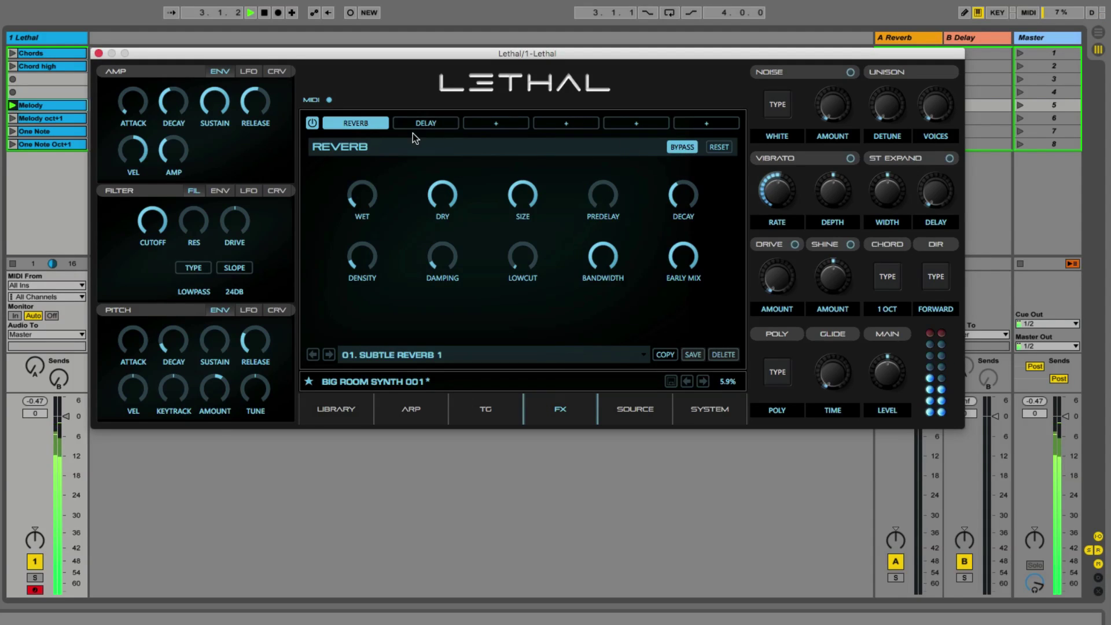
{"action": "left_click", "coordinate": [427, 123]}
Lower the Delay's Wet level, stop playback, raise Wet again and set Dry to 95%
{"action": "left_click_drag", "start_coordinate": [367, 192], "coordinate": [389, 252]}
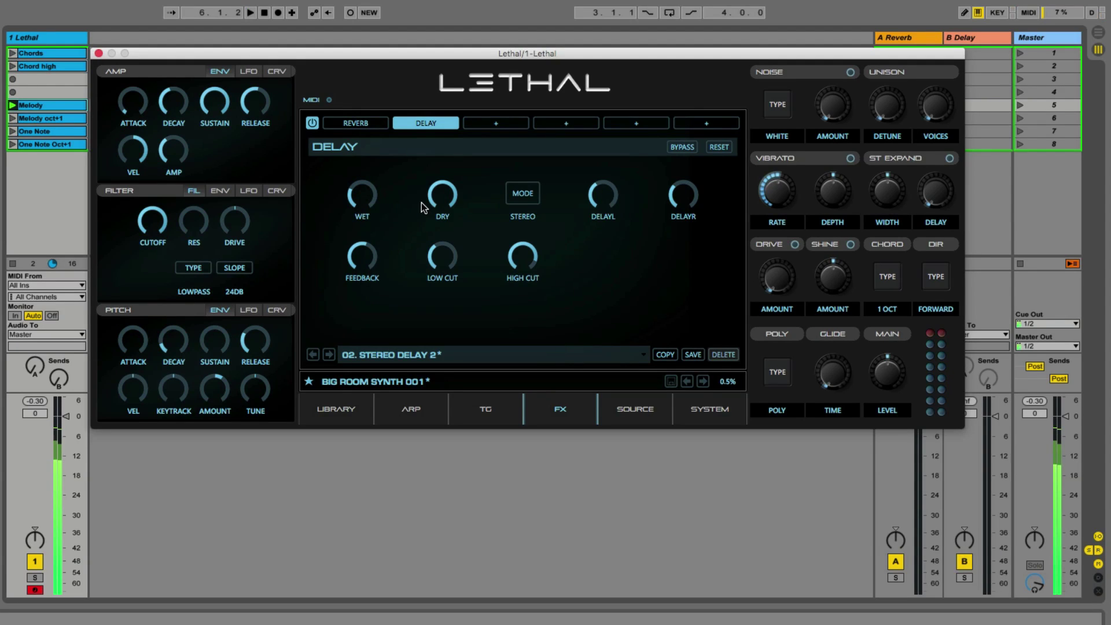
{"action": "key", "text": "space"}
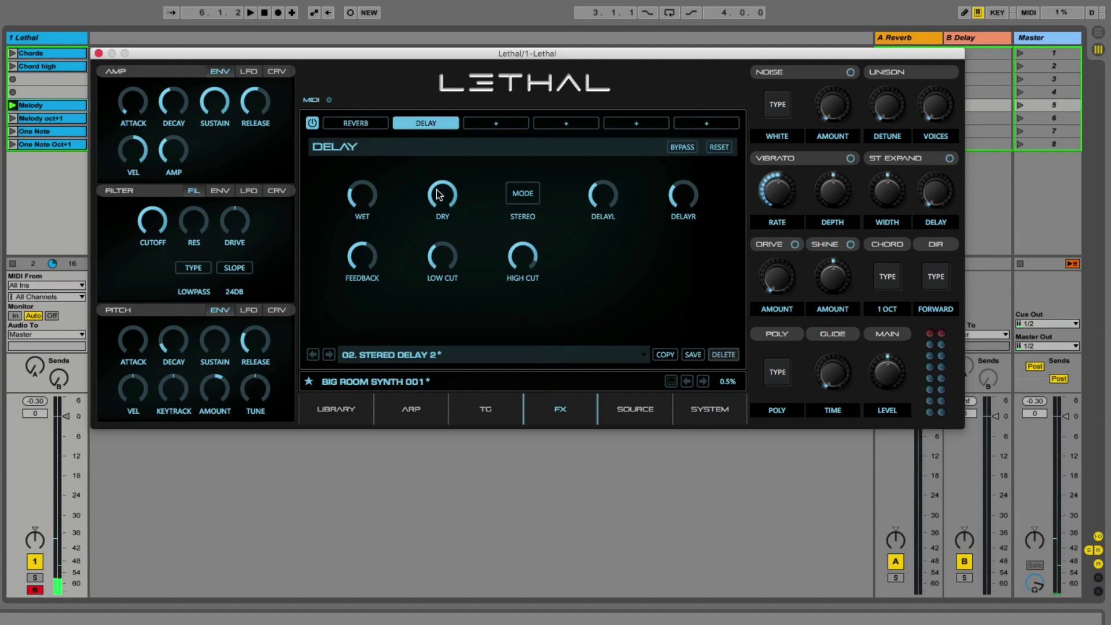
{"action": "left_click_drag", "start_coordinate": [354, 201], "coordinate": [381, 144]}
{"action": "left_click_drag", "start_coordinate": [372, 183], "coordinate": [455, 200]}
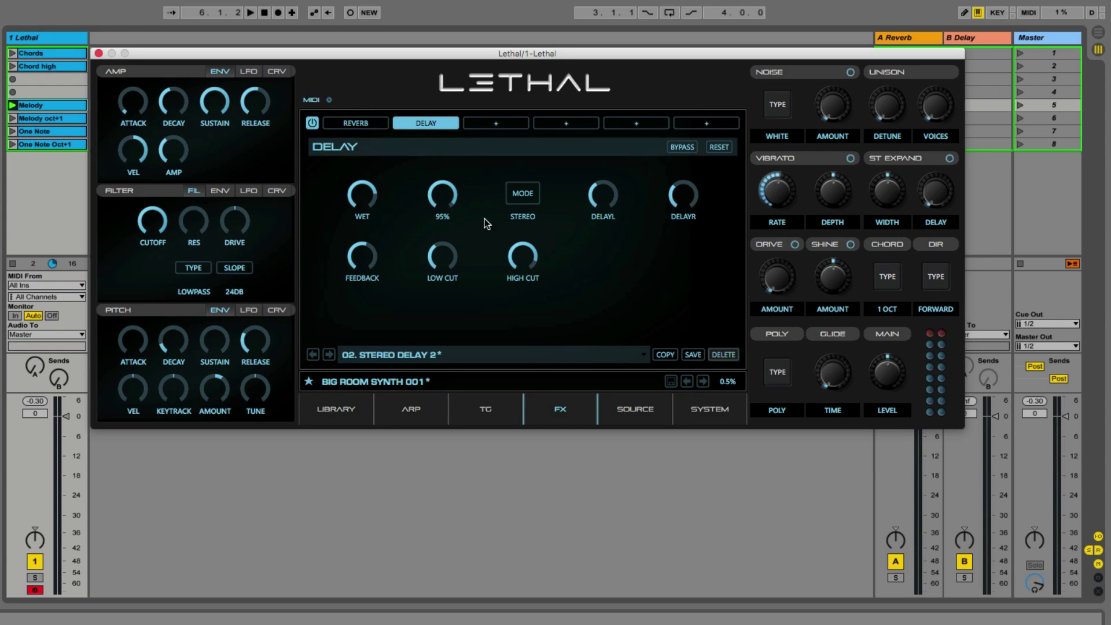
Replace the Delay with a Chorus, stop playback, adjust the Chorus Wet level and set Dry to 38%
{"action": "left_click", "coordinate": [433, 125]}
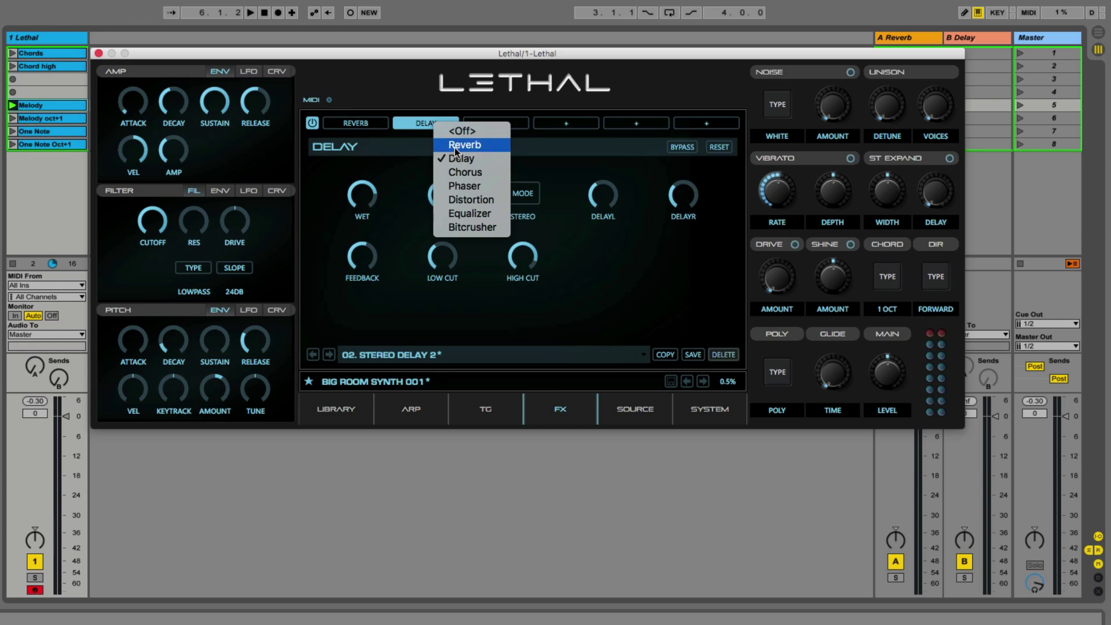
{"action": "left_click", "coordinate": [462, 169]}
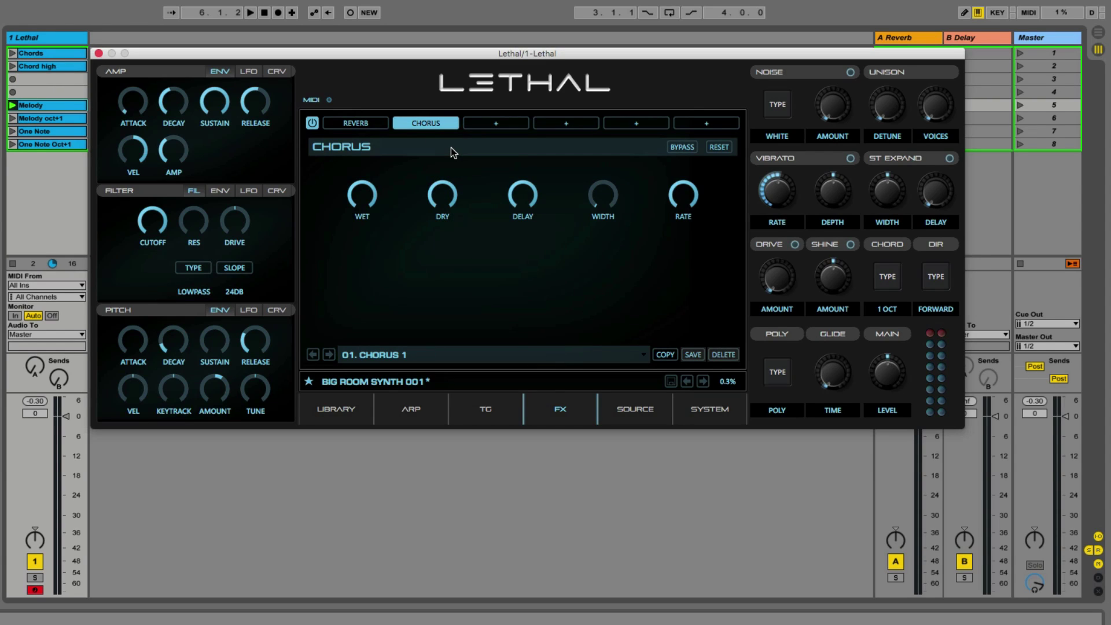
{"action": "key", "text": "space"}
{"action": "left_click_drag", "start_coordinate": [361, 197], "coordinate": [375, 145]}
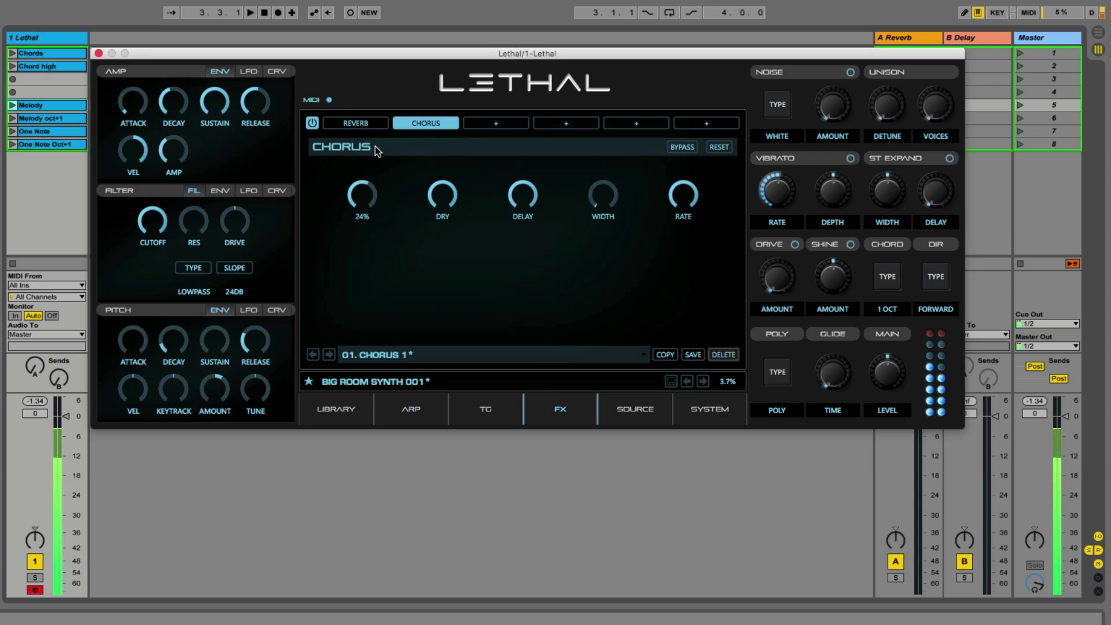
{"action": "left_click_drag", "start_coordinate": [441, 189], "coordinate": [440, 286]}
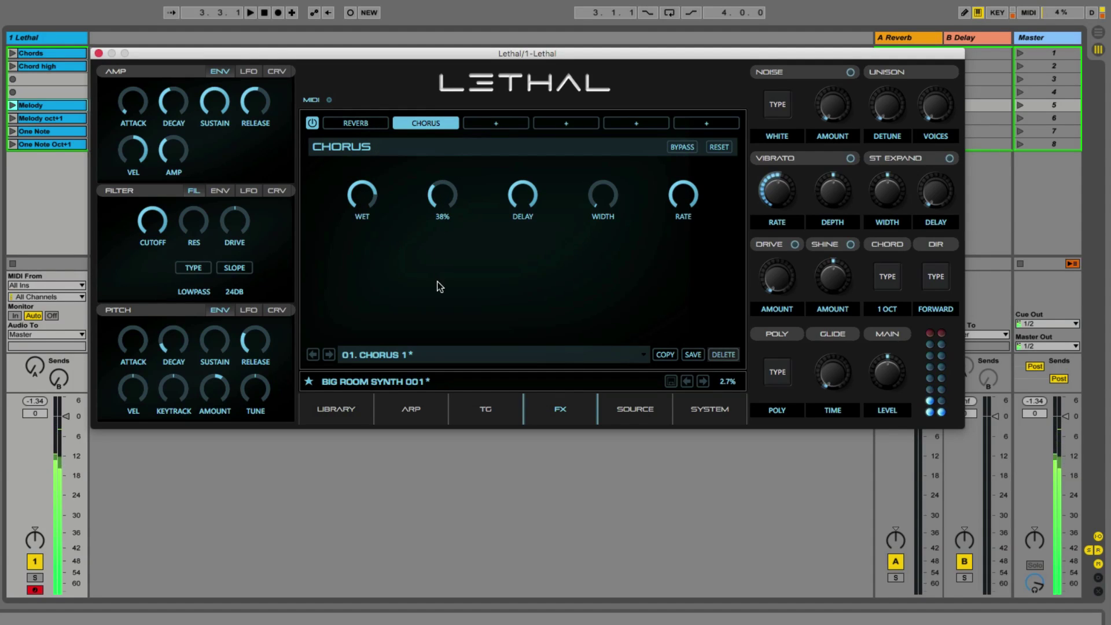
Swap the Chorus in the second effect slot for a Phaser with Wet at 62% and Dry at 69%
{"action": "left_click", "coordinate": [440, 123]}
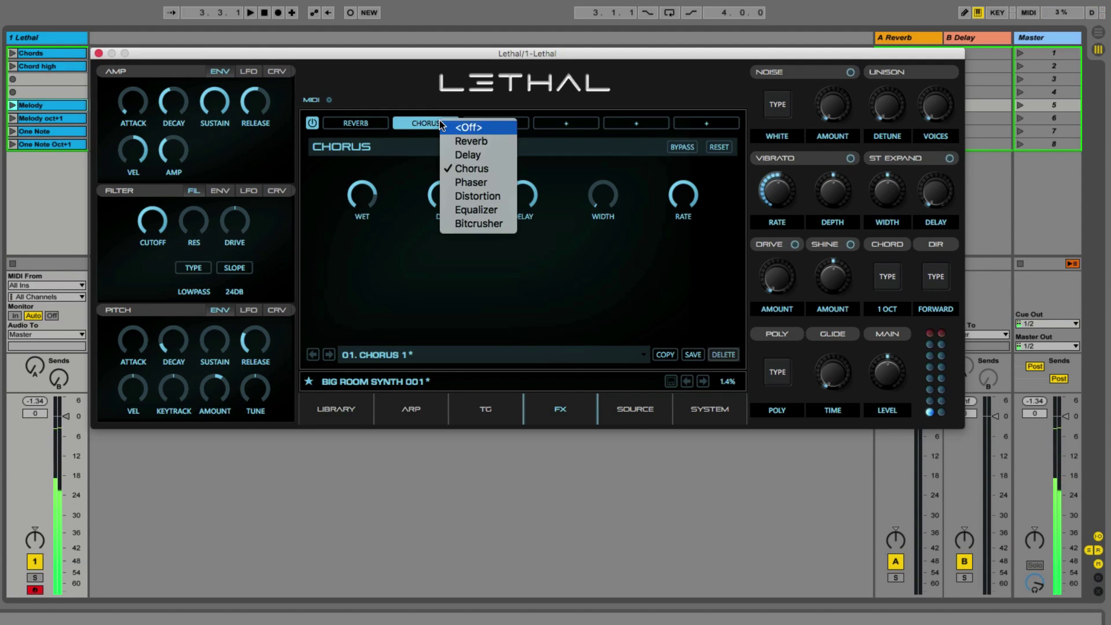
{"action": "left_click", "coordinate": [471, 183]}
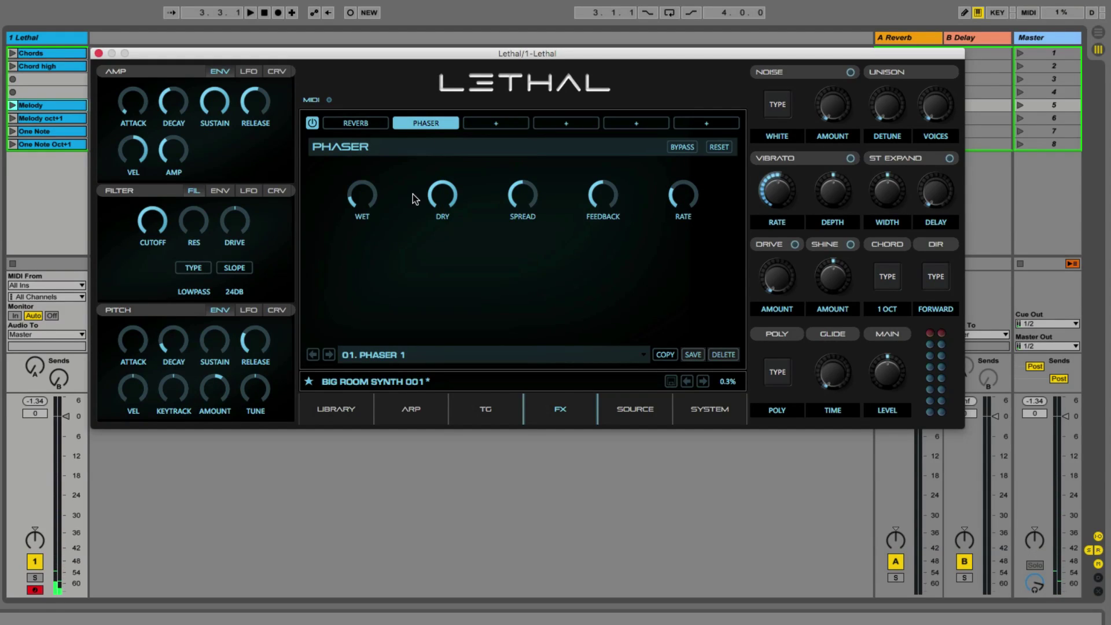
{"action": "left_click_drag", "start_coordinate": [365, 198], "coordinate": [371, 149]}
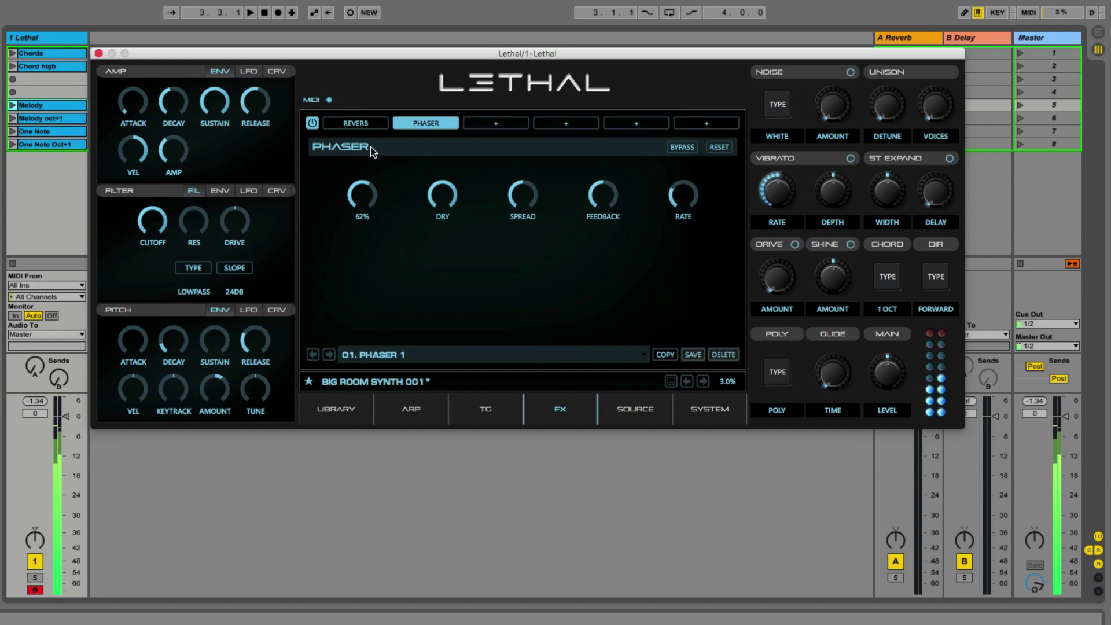
{"action": "mouse_move", "coordinate": [445, 198]}
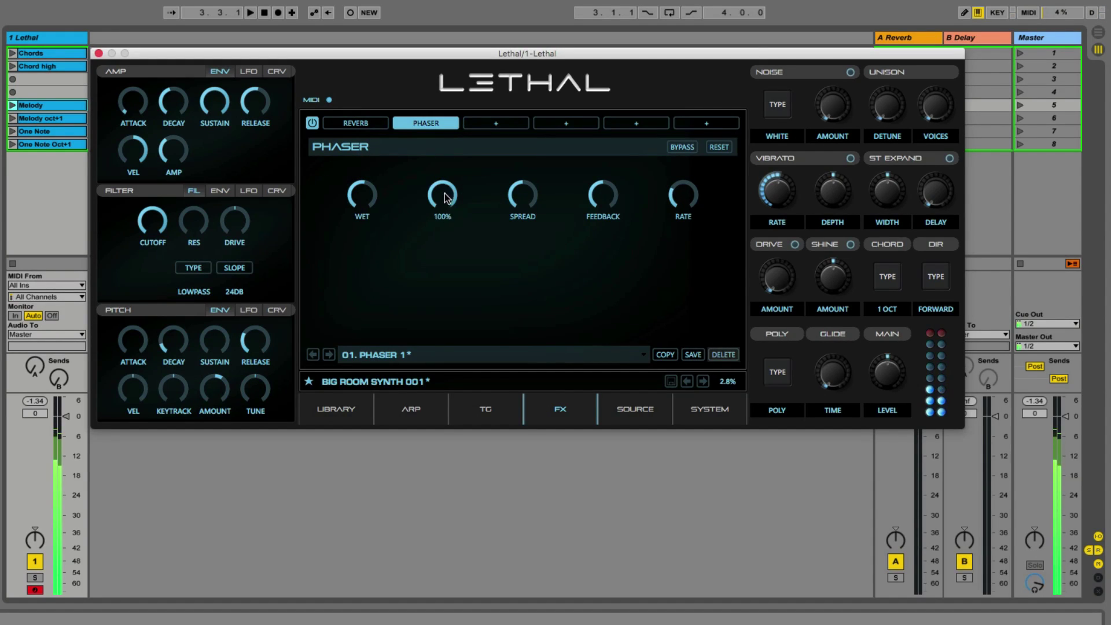
{"action": "left_click_drag", "start_coordinate": [446, 197], "coordinate": [448, 228]}
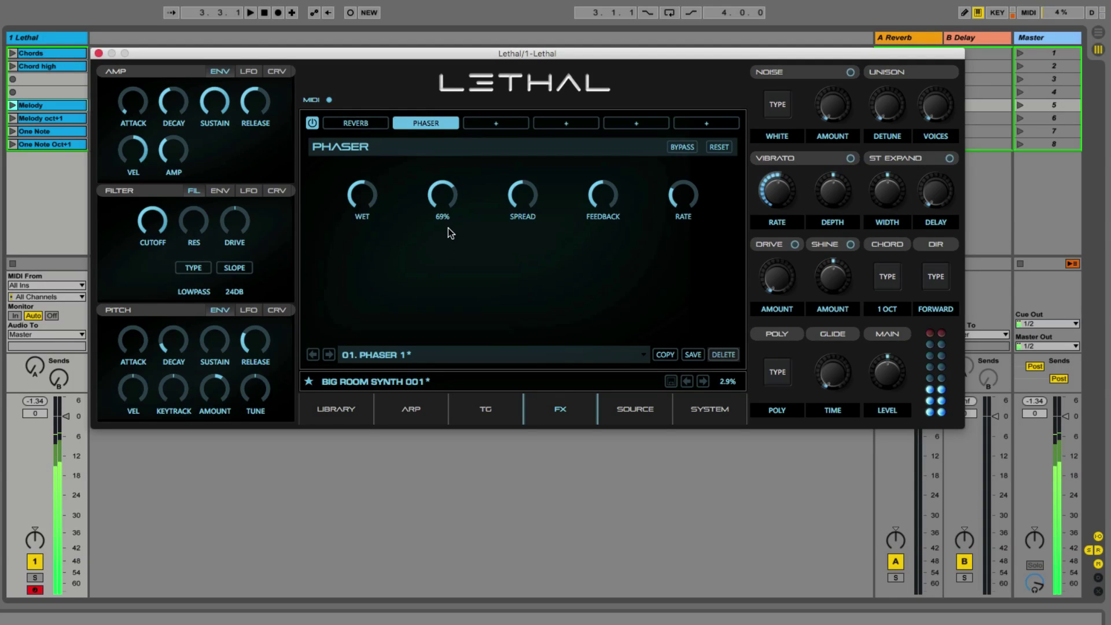
Try Distortion in the second effect slot, adjusting Wet, Dry and Threshold and setting Feedback to 0.33
{"action": "left_click", "coordinate": [432, 123]}
{"action": "left_click", "coordinate": [471, 200]}
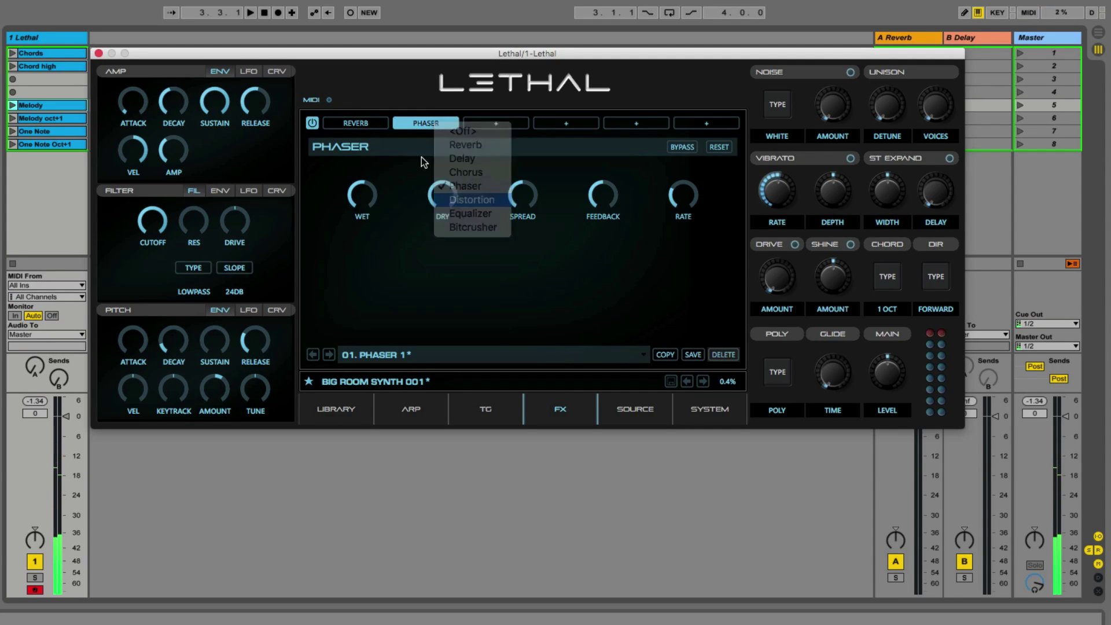
{"action": "left_click_drag", "start_coordinate": [372, 197], "coordinate": [405, 266]}
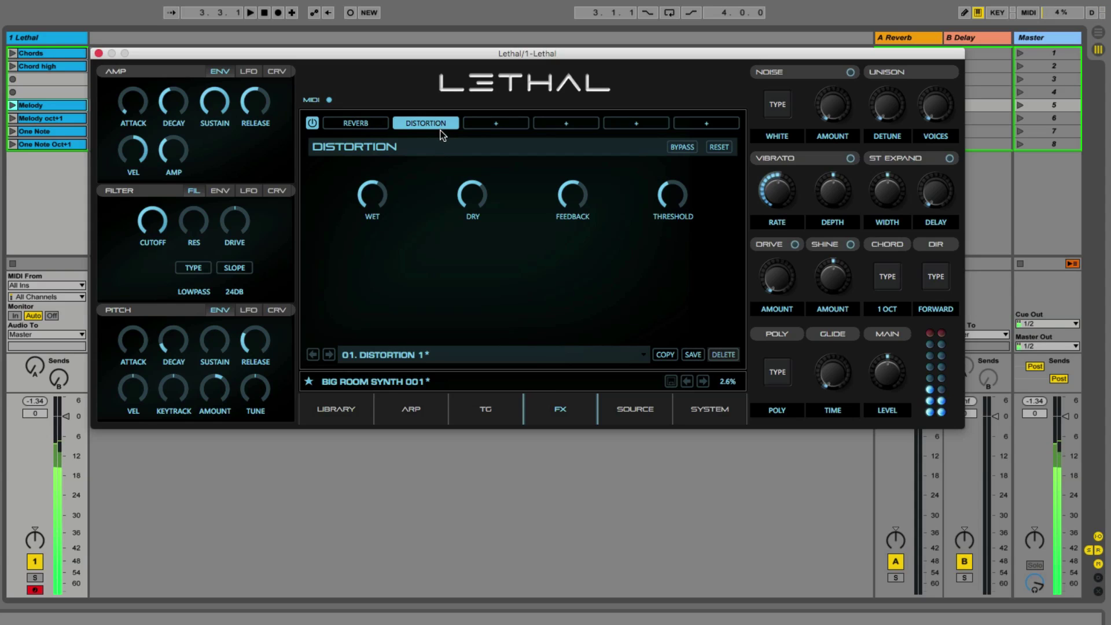
{"action": "left_click_drag", "start_coordinate": [472, 197], "coordinate": [467, 232]}
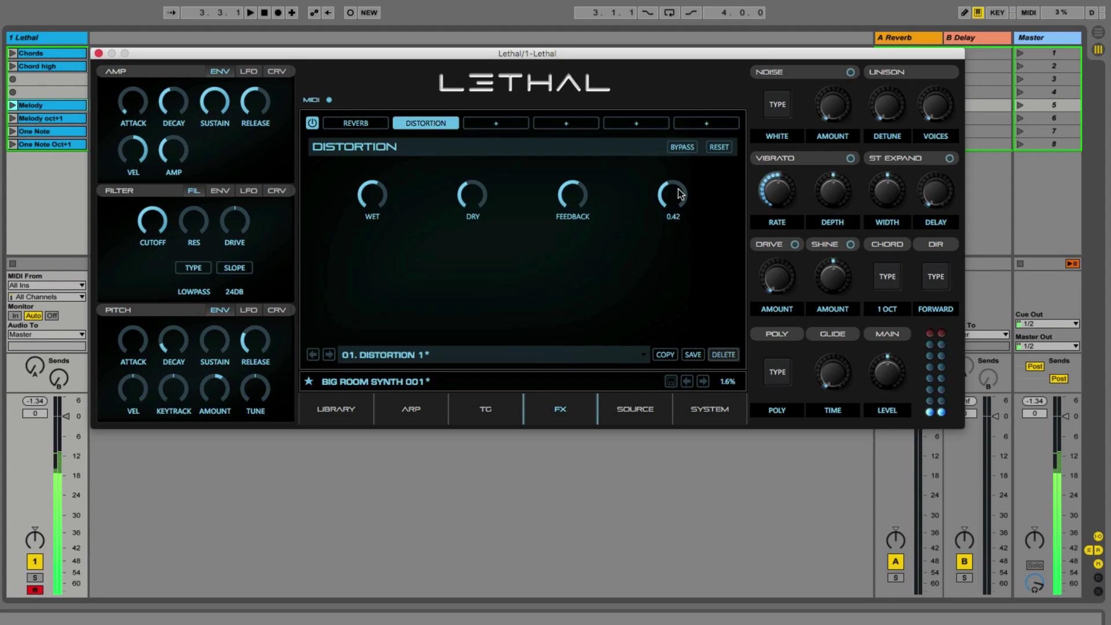
{"action": "left_click_drag", "start_coordinate": [567, 179], "coordinate": [557, 219]}
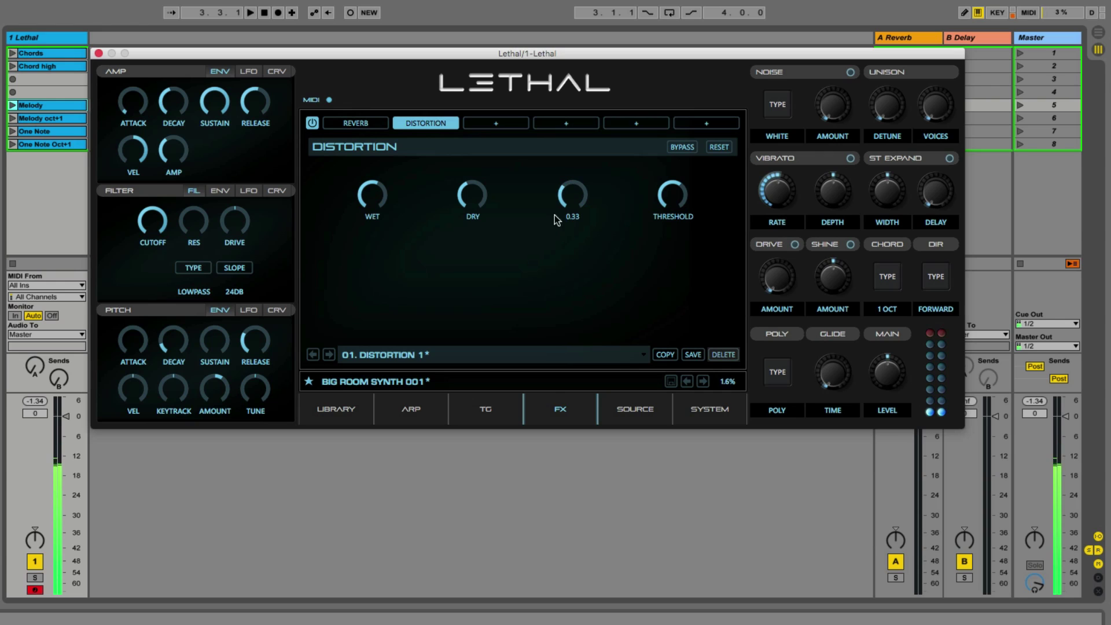
Replace the Distortion with an Equalizer, raise High Cut, Mid Gain and Low Cut, and set Low Gain to 4.1 dB
{"action": "left_click", "coordinate": [432, 123]}
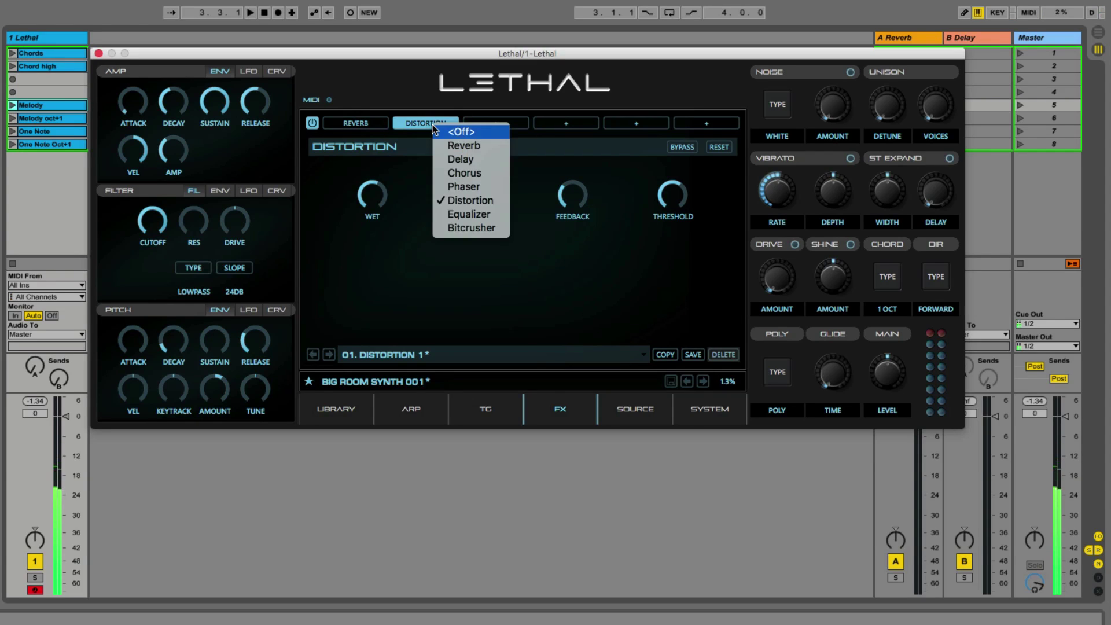
{"action": "left_click", "coordinate": [470, 215]}
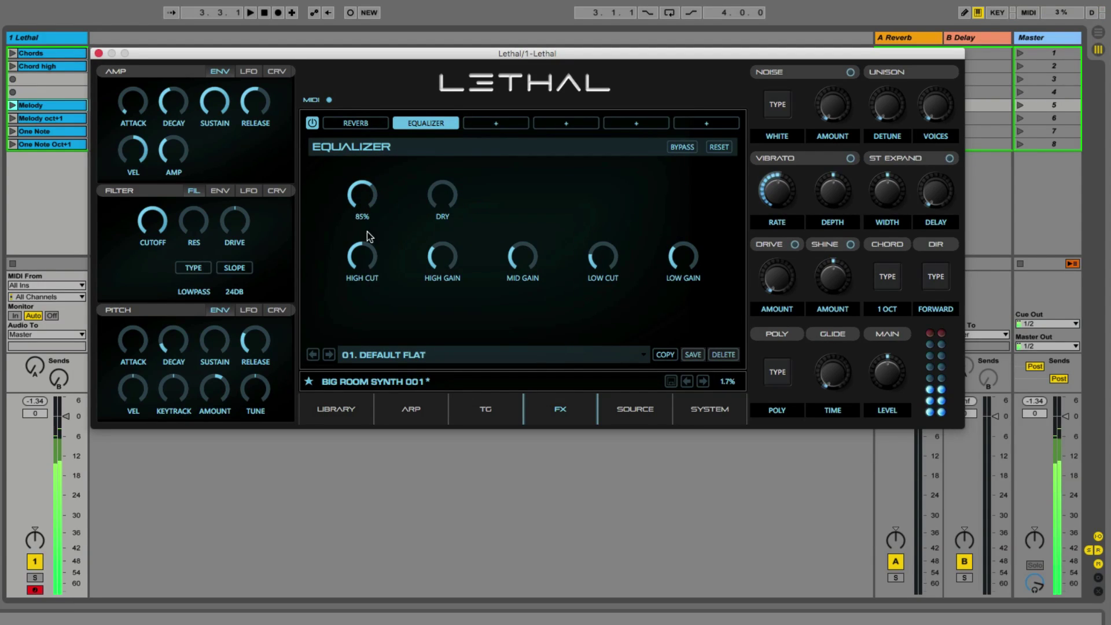
{"action": "left_click_drag", "start_coordinate": [372, 265], "coordinate": [365, 237]}
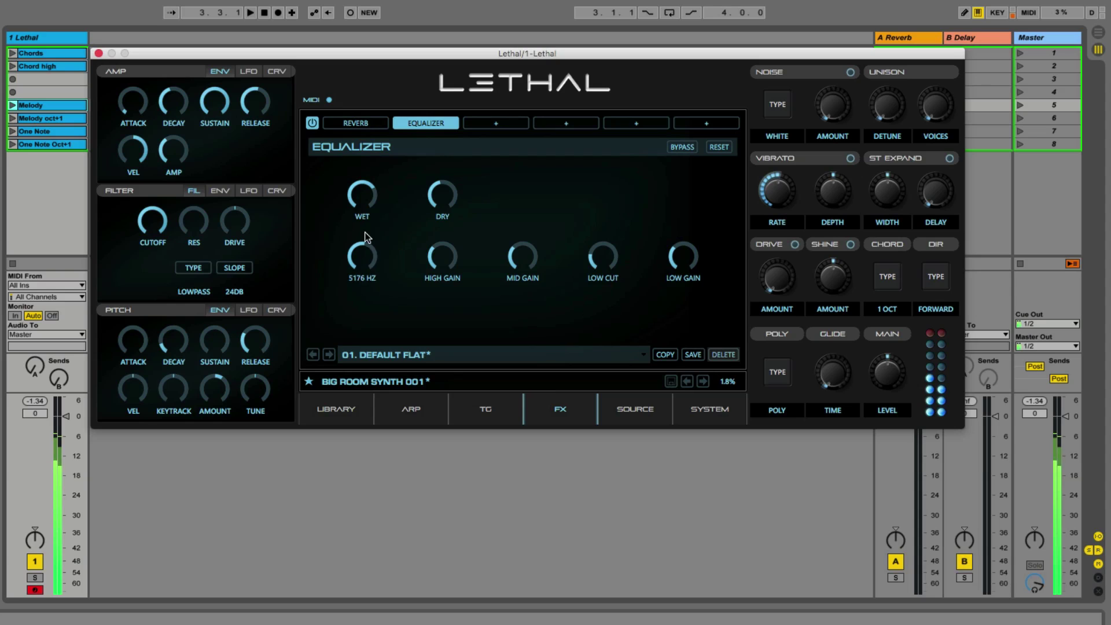
{"action": "left_click_drag", "start_coordinate": [522, 247], "coordinate": [583, 245]}
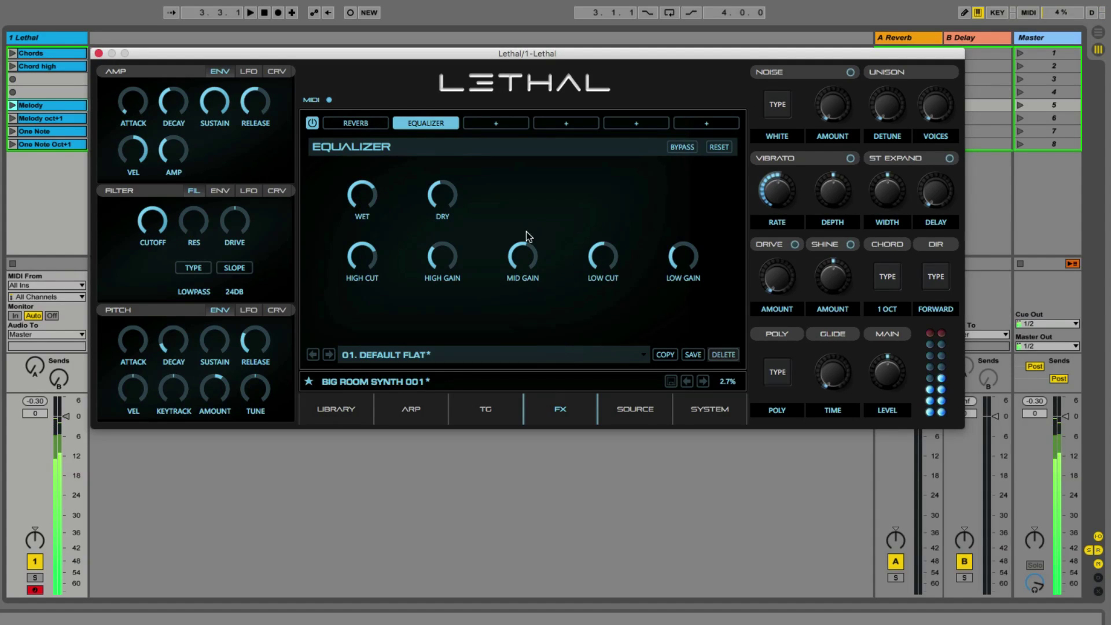
{"action": "left_click_drag", "start_coordinate": [683, 255], "coordinate": [683, 225]}
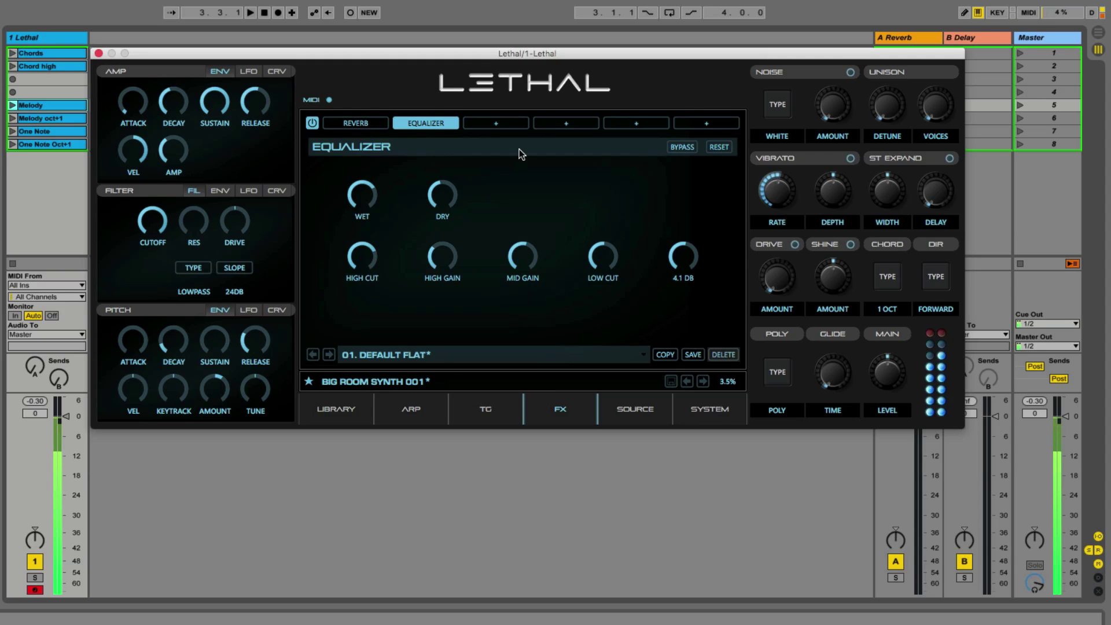
Add a Bitcrusher in the third effect slot, set Bits to 6, and lower its Rate and Wet levels
{"action": "left_click", "coordinate": [496, 123]}
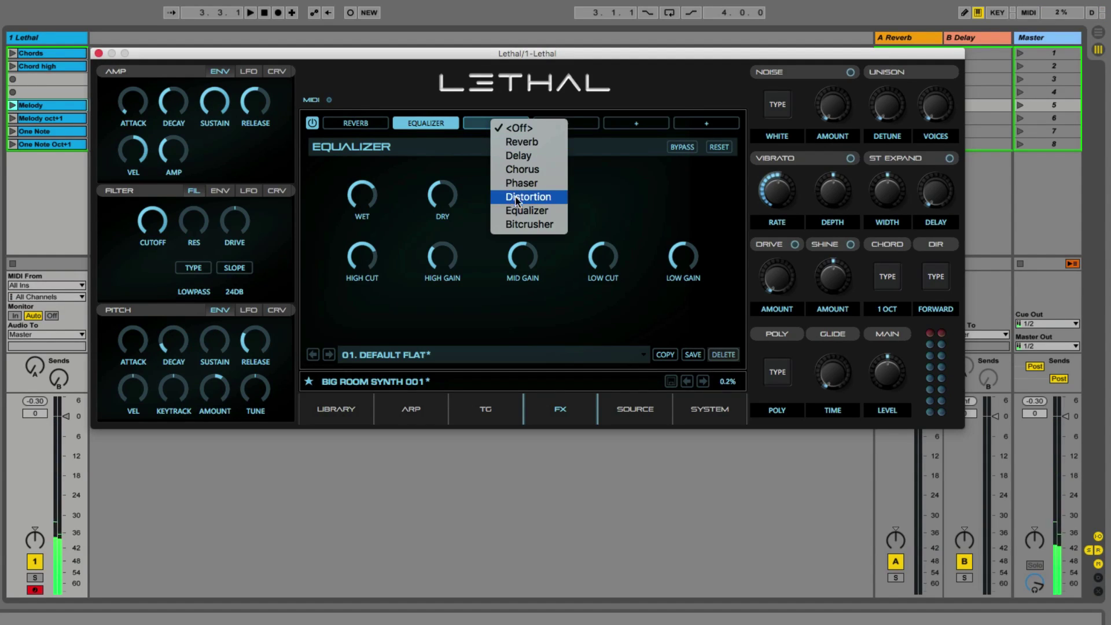
{"action": "left_click", "coordinate": [522, 225]}
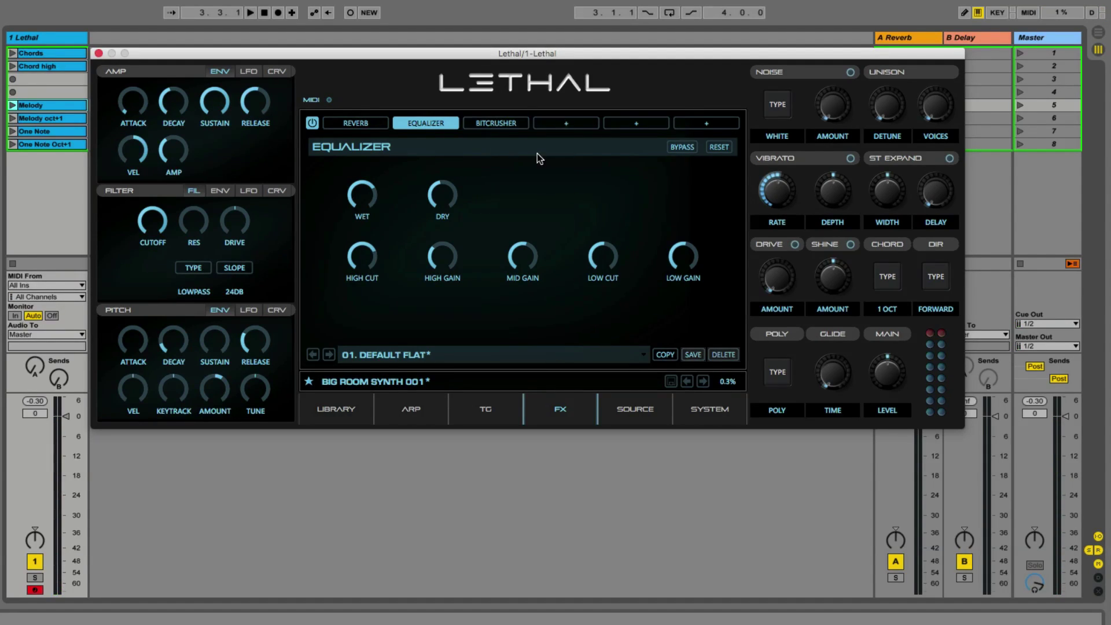
{"action": "left_click", "coordinate": [497, 125]}
{"action": "left_click", "coordinate": [441, 124]}
{"action": "left_click", "coordinate": [497, 123]}
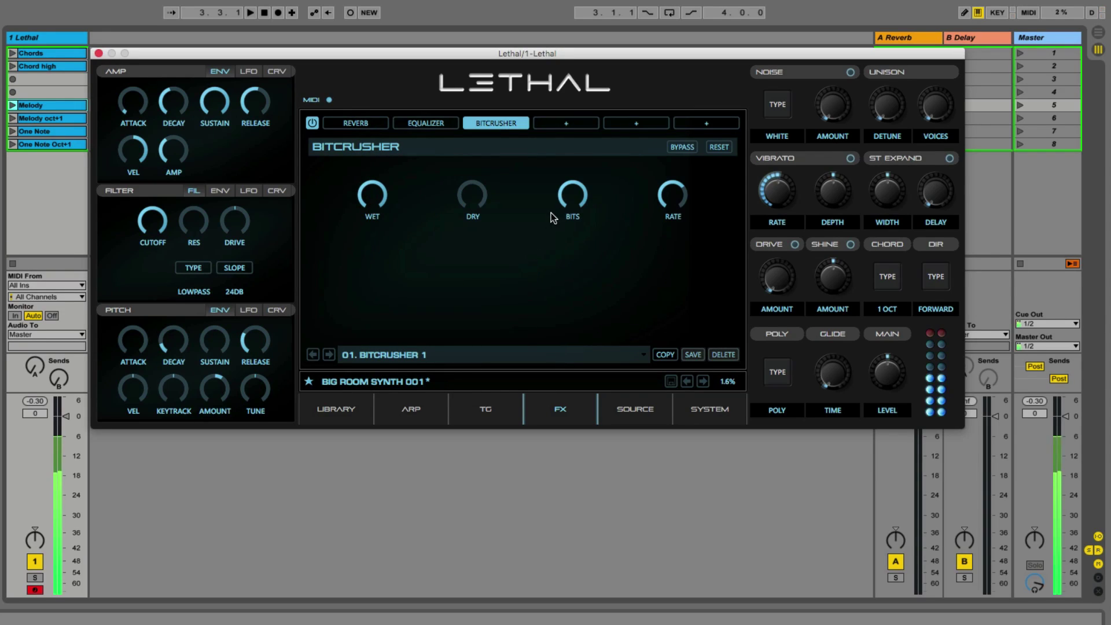
{"action": "left_click_drag", "start_coordinate": [578, 190], "coordinate": [577, 306]}
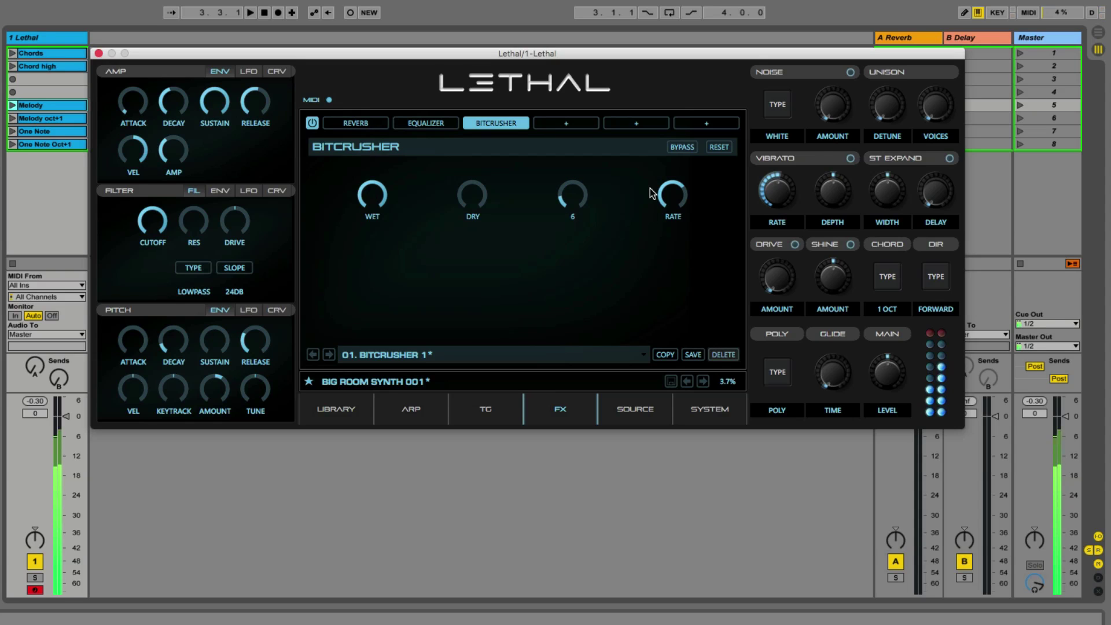
{"action": "left_click_drag", "start_coordinate": [660, 220], "coordinate": [665, 292]}
{"action": "left_click_drag", "start_coordinate": [378, 188], "coordinate": [405, 262]}
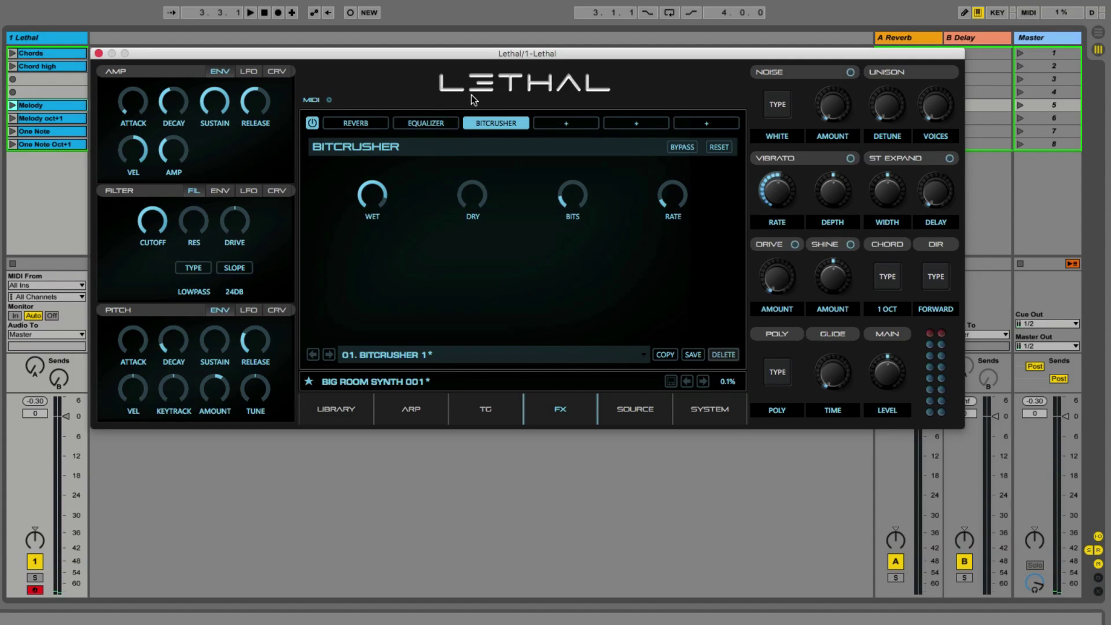
Rearrange the effect chain so its order is Reverb, Bitcrusher, Equalizer
{"action": "left_click_drag", "start_coordinate": [444, 127], "coordinate": [347, 124]}
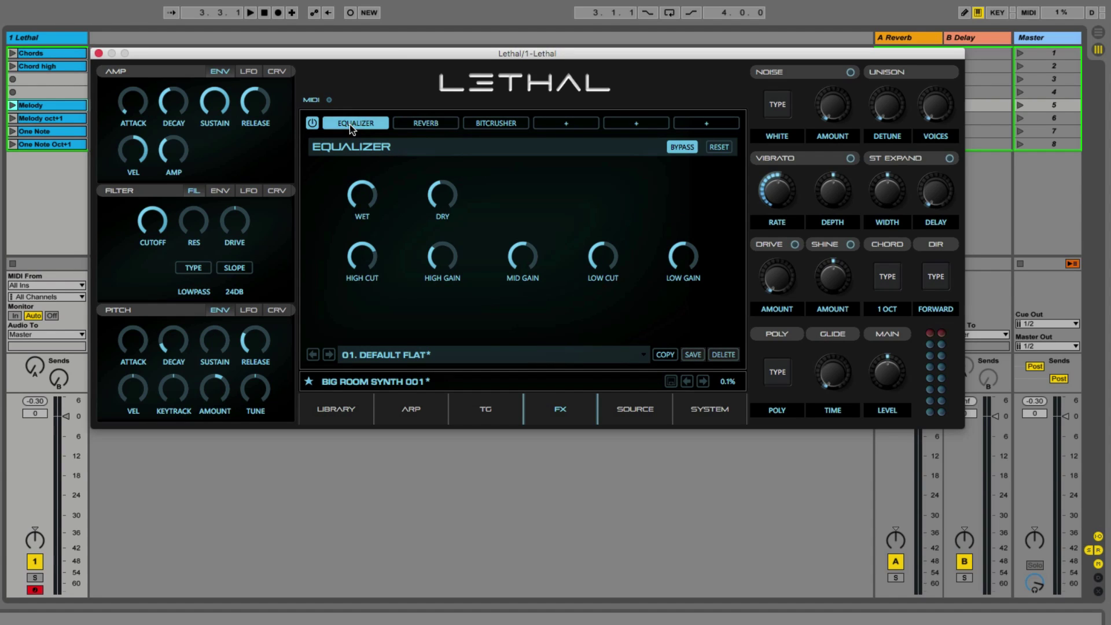
{"action": "left_click_drag", "start_coordinate": [415, 127], "coordinate": [494, 128]}
{"action": "left_click", "coordinate": [435, 124]}
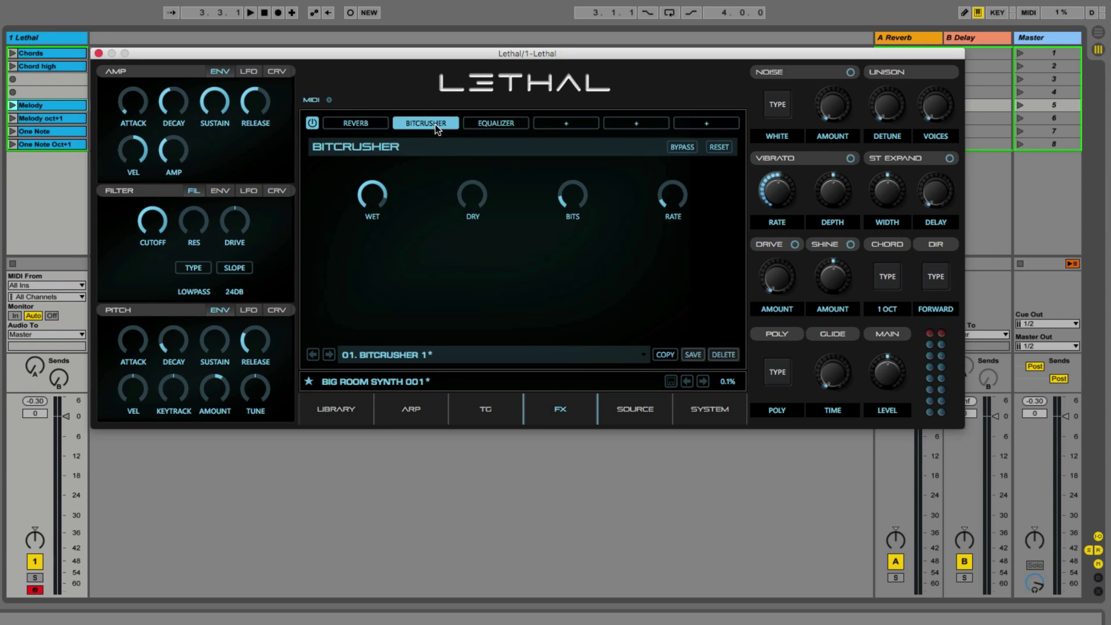
Turn off the Reverb's bypass and review the Bitcrusher and Equalizer settings in the chain
{"action": "left_click", "coordinate": [489, 123]}
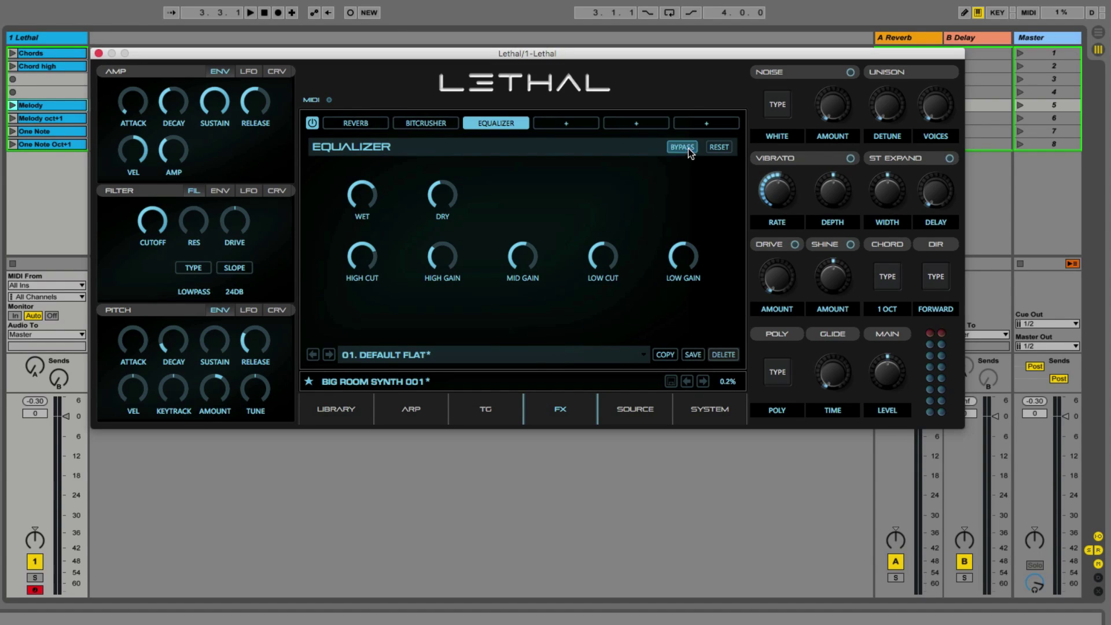
{"action": "left_click", "coordinate": [426, 124]}
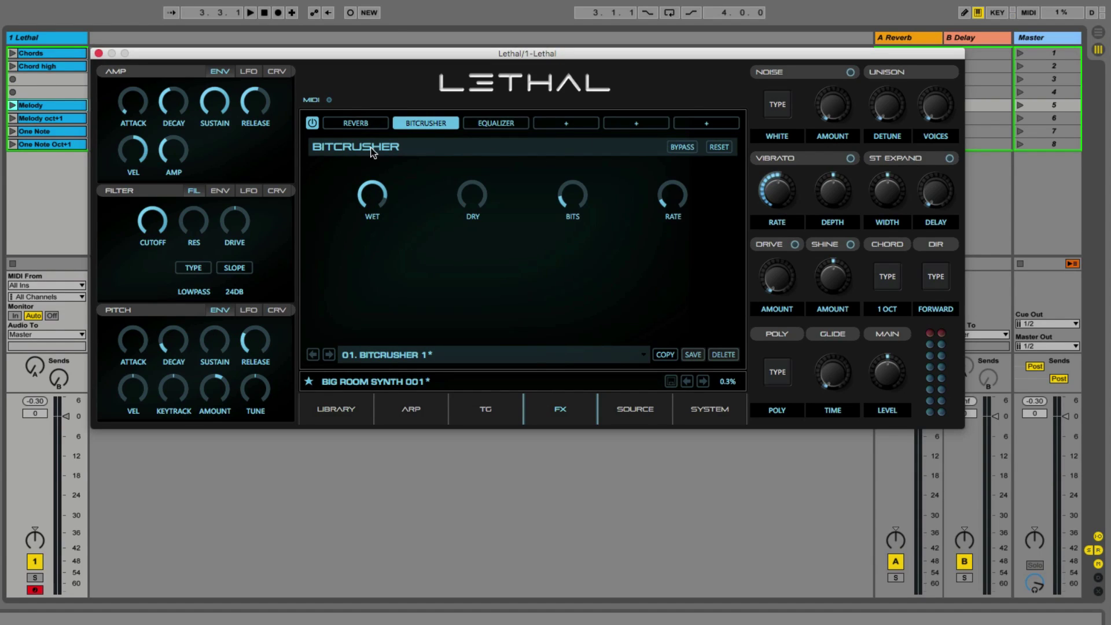
{"action": "left_click", "coordinate": [373, 123]}
{"action": "left_click", "coordinate": [682, 147]}
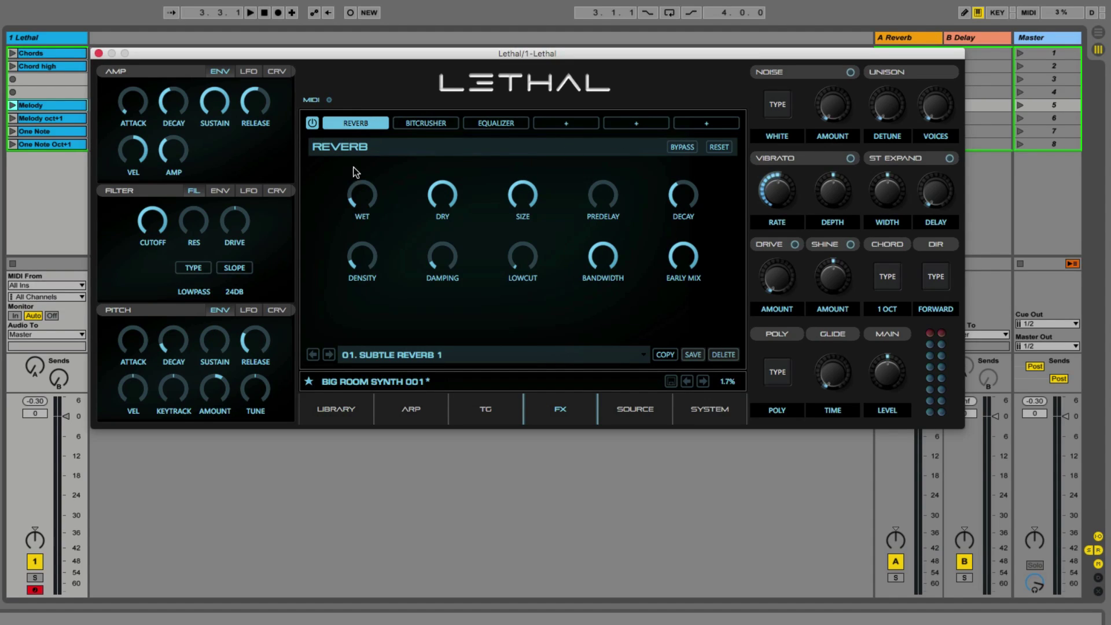
{"action": "key", "text": "a"}
{"action": "left_click", "coordinate": [426, 123]}
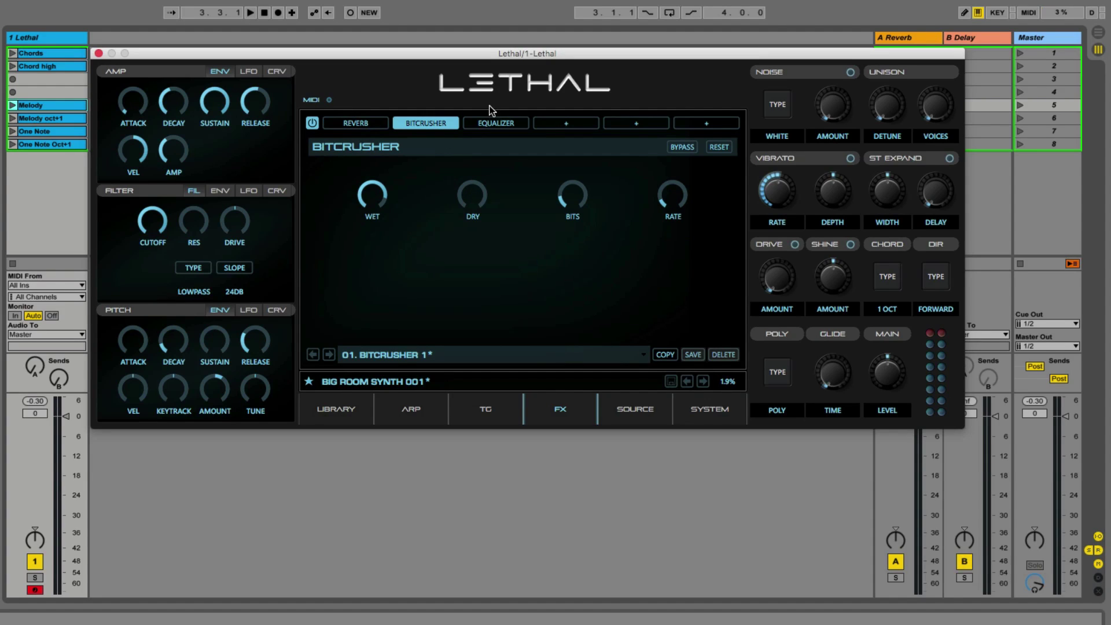
{"action": "left_click", "coordinate": [496, 123]}
{"action": "left_click", "coordinate": [366, 123]}
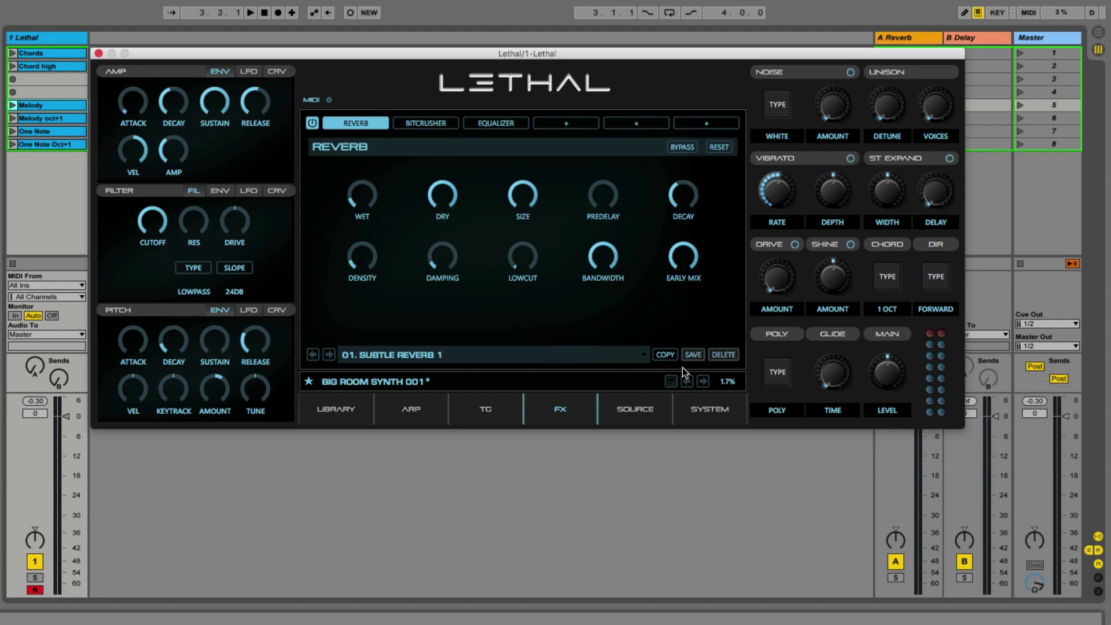
Open the Source settings, try a Shift of -41 and reset Shift to 0
{"action": "left_click", "coordinate": [636, 412]}
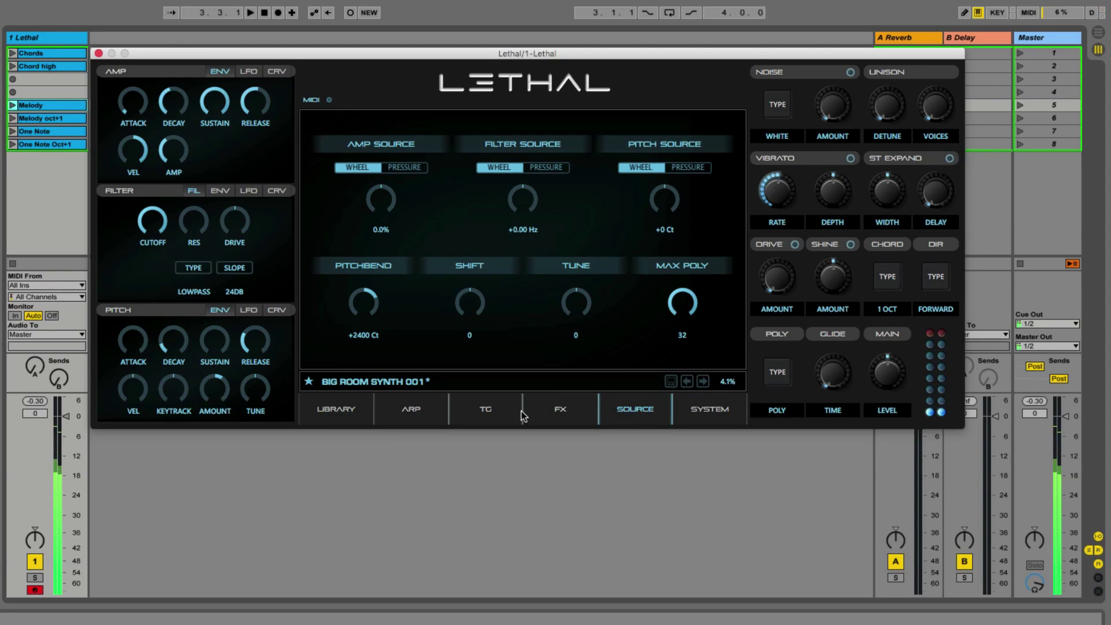
{"action": "left_click", "coordinate": [370, 414]}
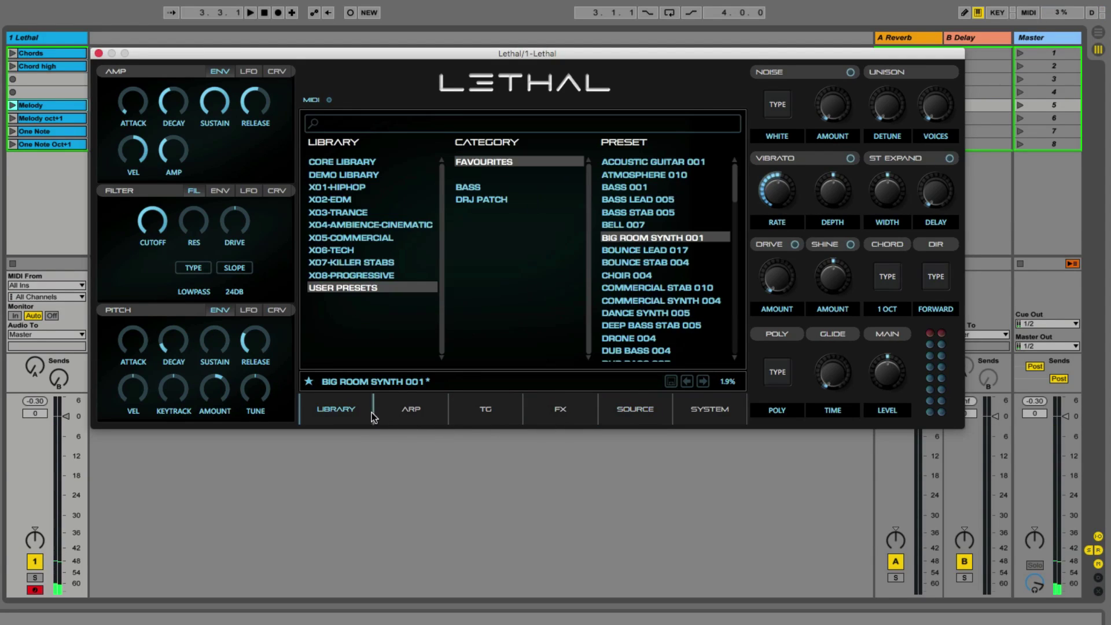
{"action": "left_click", "coordinate": [617, 414]}
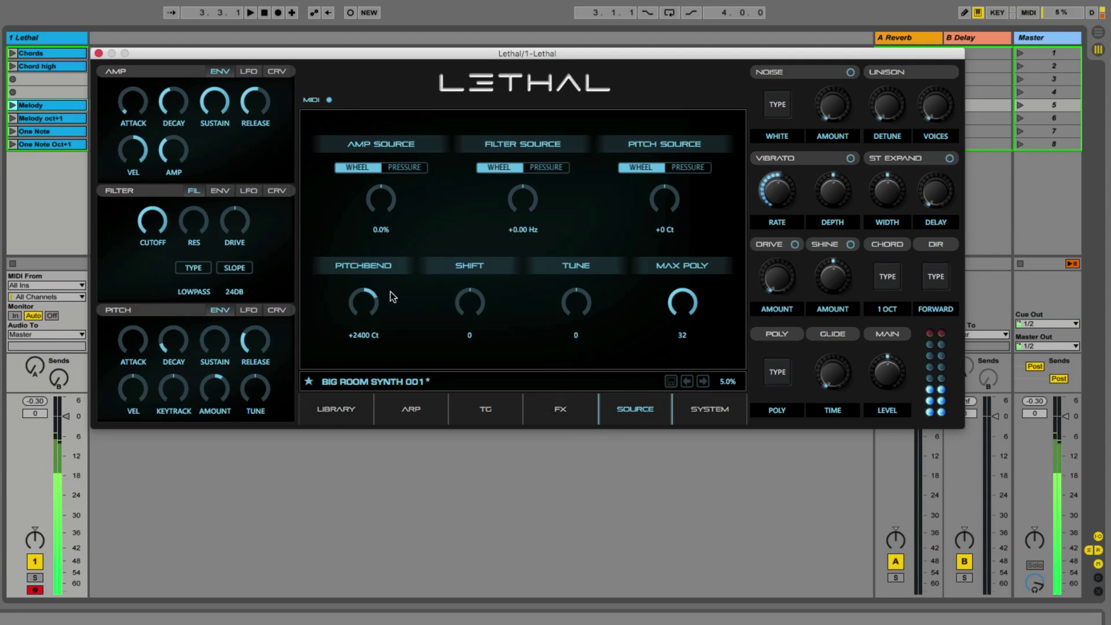
{"action": "mouse_move", "coordinate": [471, 291]}
{"action": "left_mouse_down"}
{"action": "mouse_move", "coordinate": [468, 335]}
{"action": "mouse_move", "coordinate": [477, 226]}
{"action": "mouse_move", "coordinate": [476, 319]}
{"action": "mouse_move", "coordinate": [467, 300]}
{"action": "left_mouse_up"}
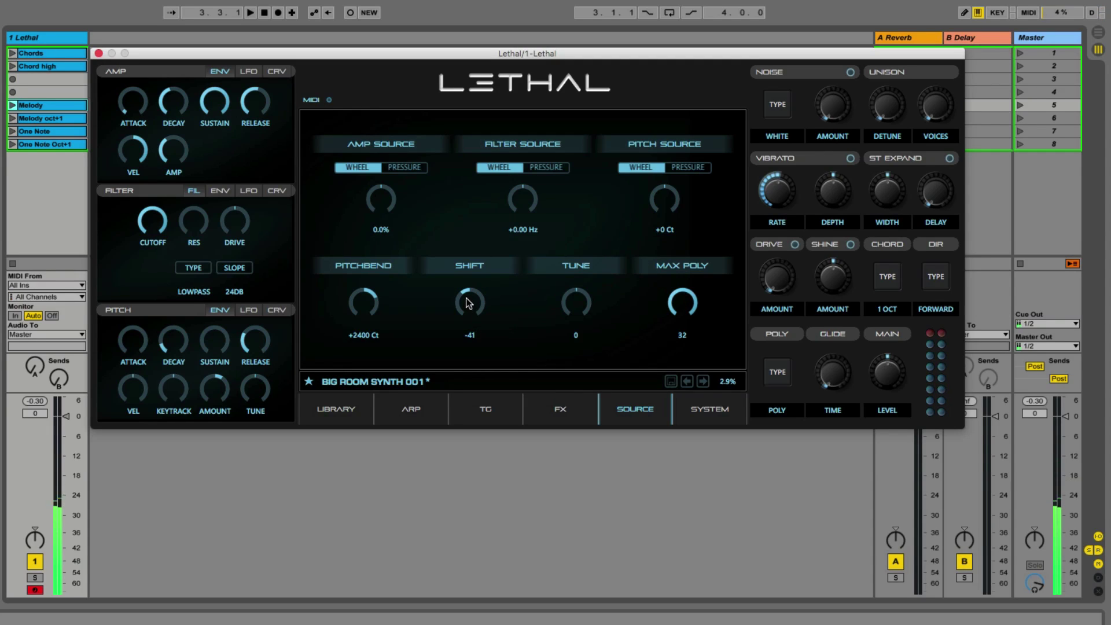
{"action": "double_click", "coordinate": [469, 296]}
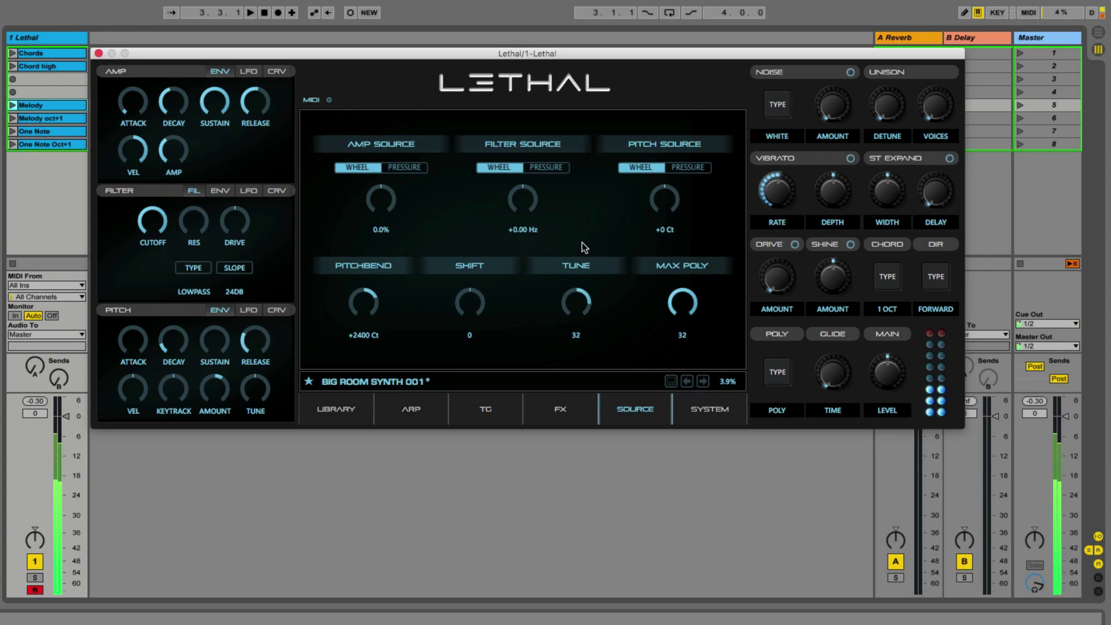
Try a Tune of -4, reset Tune to 0, and switch the Amp Source from Wheel to Pressure
{"action": "mouse_move", "coordinate": [582, 300]}
{"action": "left_mouse_down"}
{"action": "mouse_move", "coordinate": [584, 360]}
{"action": "mouse_move", "coordinate": [581, 315]}
{"action": "left_mouse_up"}
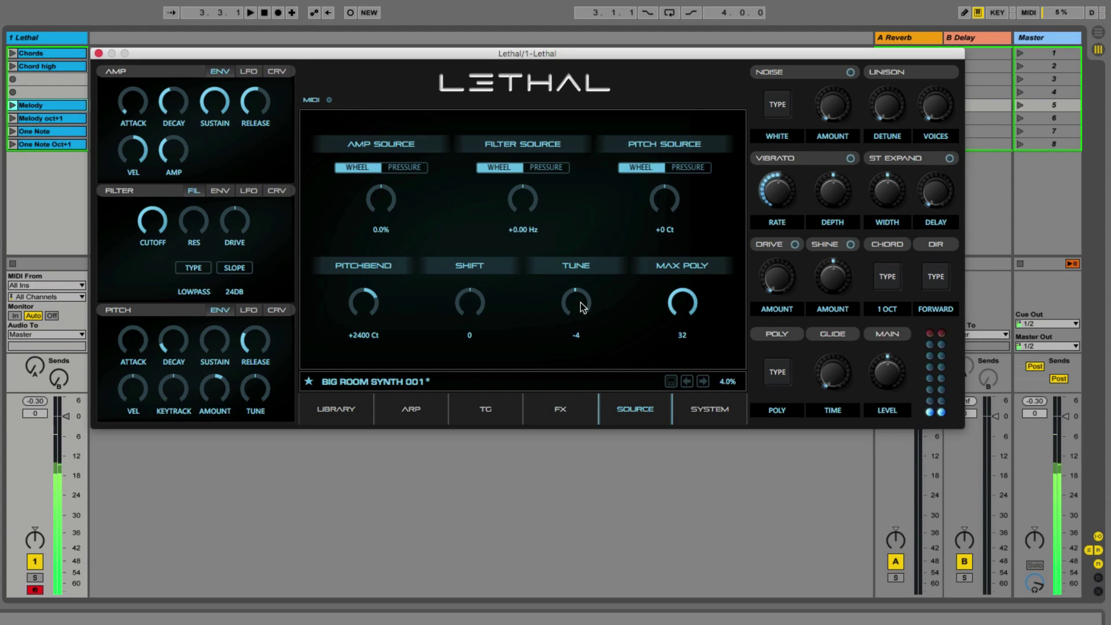
{"action": "double_click", "coordinate": [587, 300]}
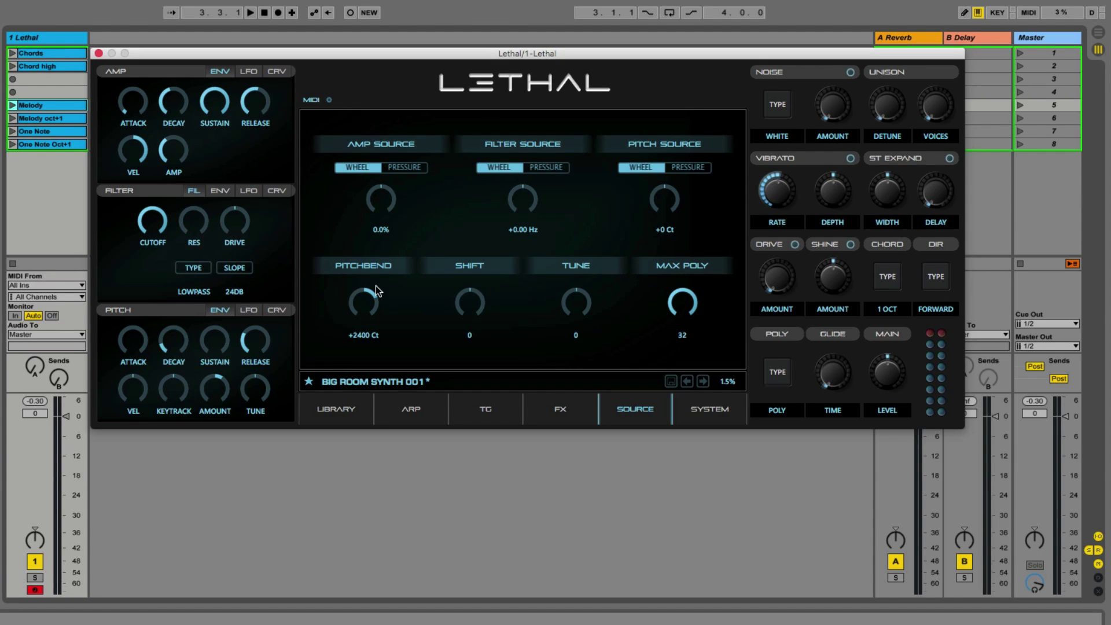
{"action": "left_click", "coordinate": [404, 167]}
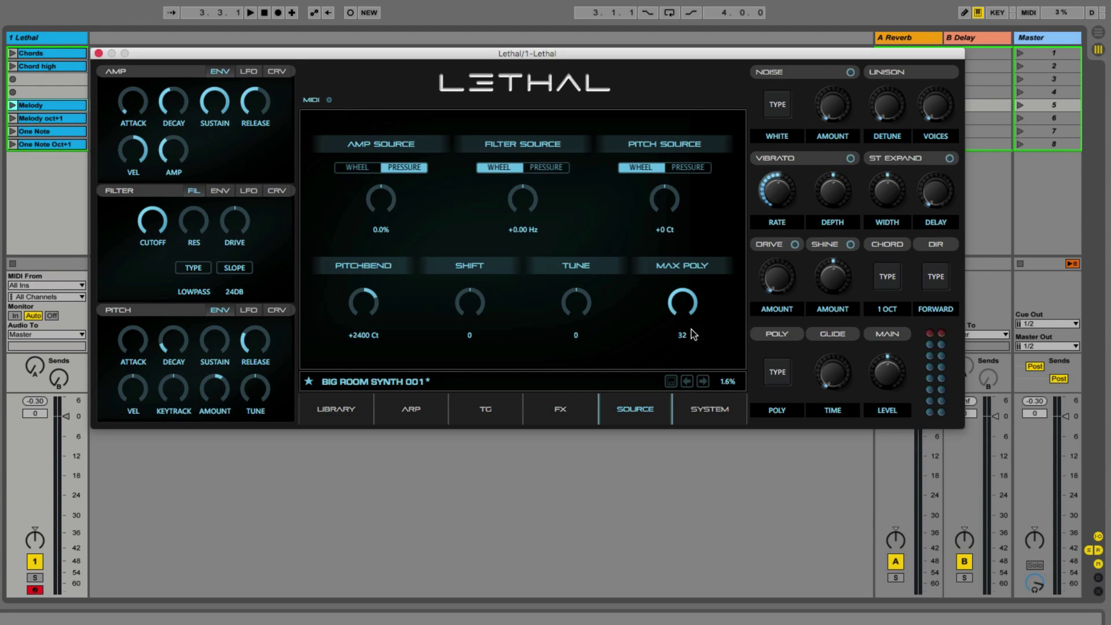
Open the System information and examine the installed sound libraries from Core Library through User Presets
{"action": "left_click", "coordinate": [705, 412]}
{"action": "scroll", "coordinate": [604, 275], "scroll_direction": "down", "scroll_amount": 5}
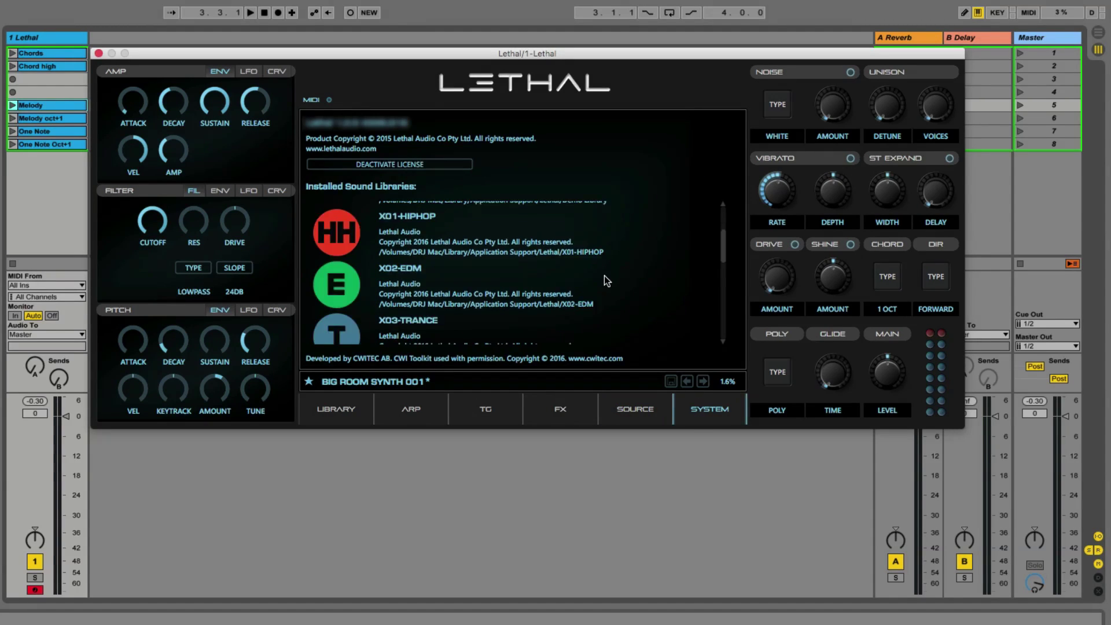
{"action": "scroll", "coordinate": [604, 276], "scroll_direction": "up", "scroll_amount": 5}
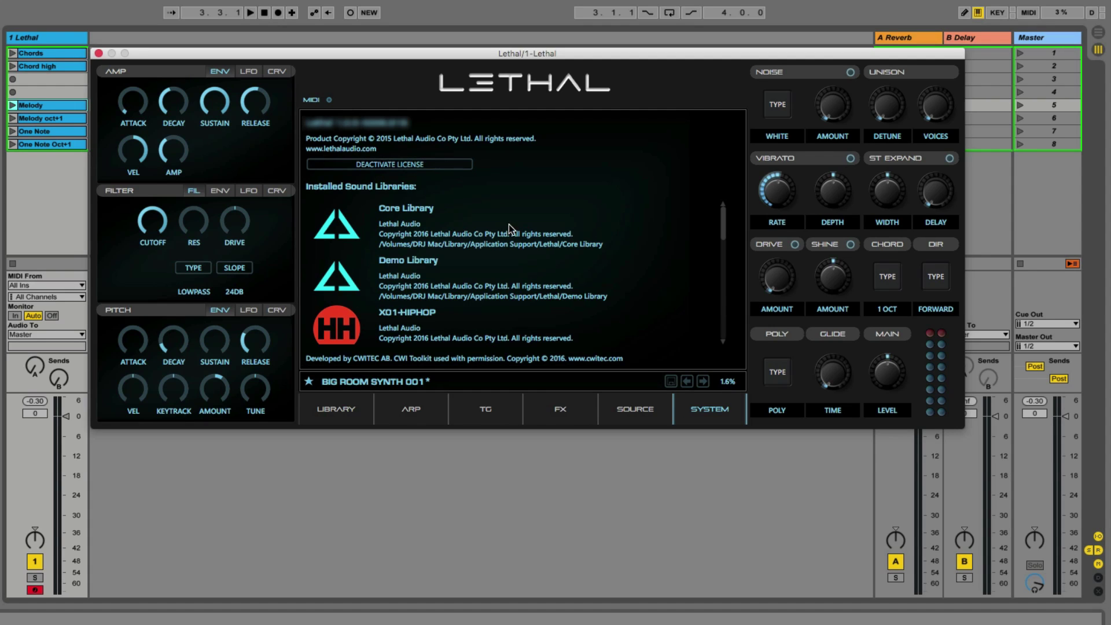
{"action": "scroll", "coordinate": [413, 240], "scroll_direction": "down", "scroll_amount": 5}
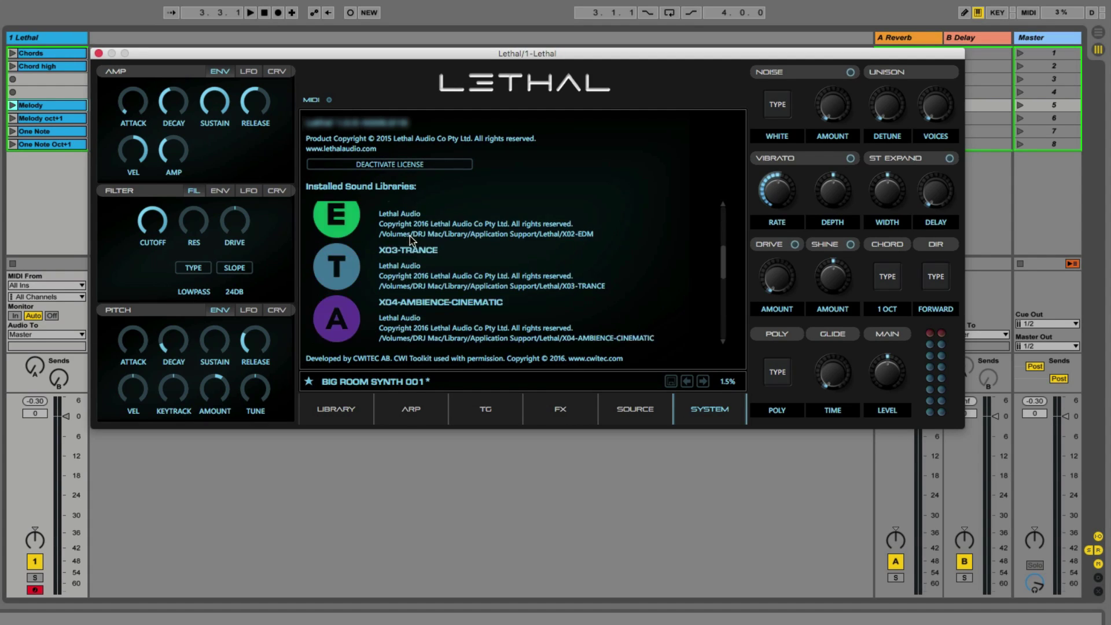
{"action": "scroll", "coordinate": [382, 267], "scroll_direction": "down", "scroll_amount": 4}
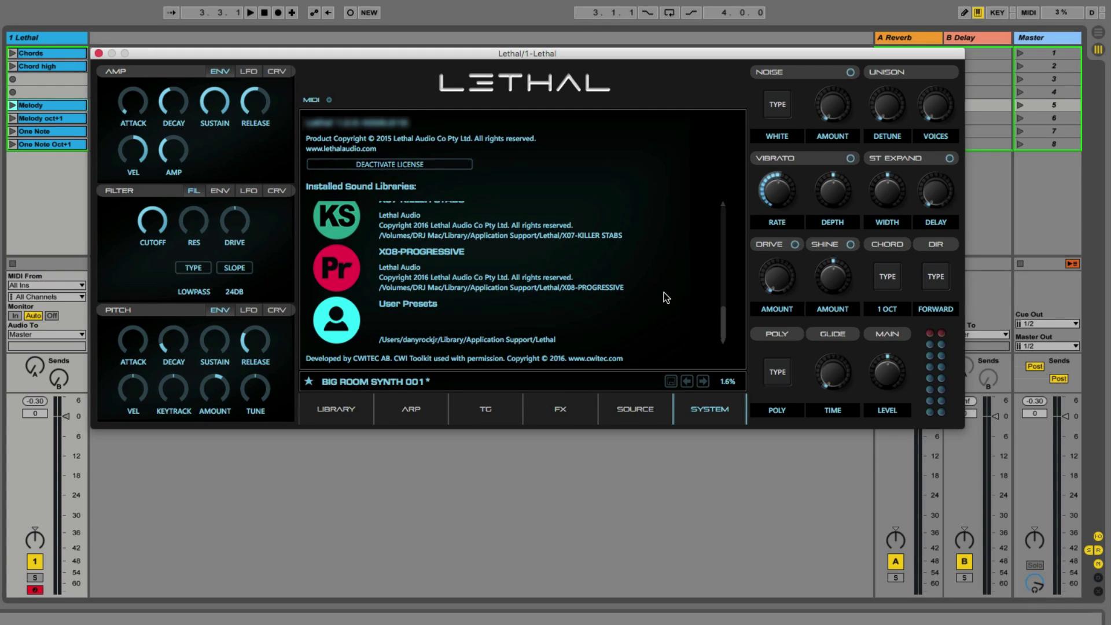
Return to the preset library and show the Filter section's envelope settings
{"action": "left_click", "coordinate": [335, 413]}
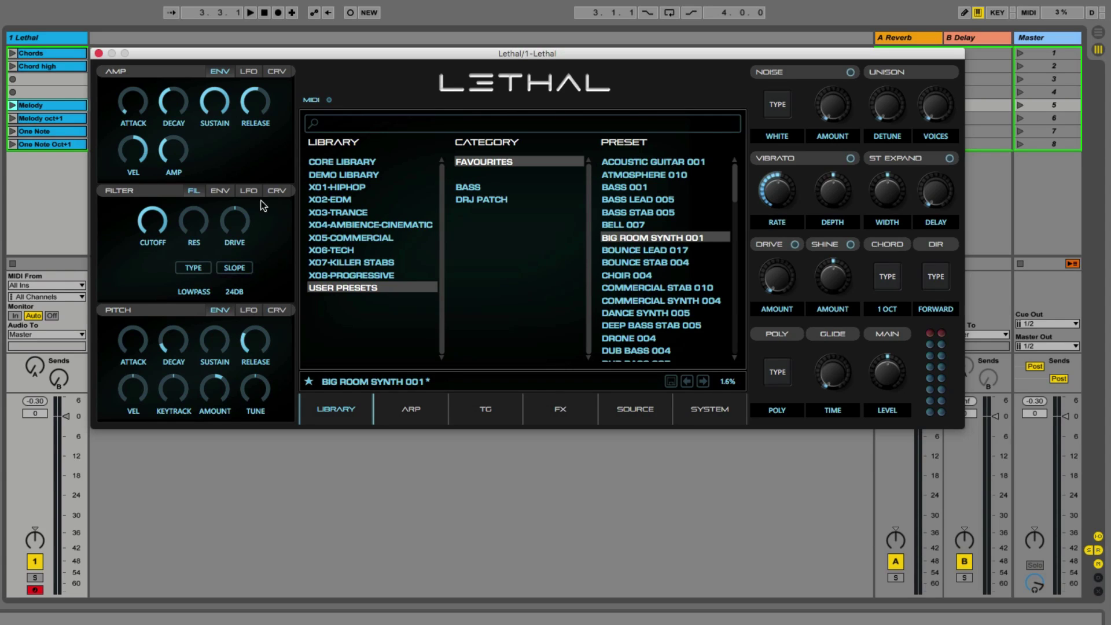
{"action": "left_click", "coordinate": [220, 191]}
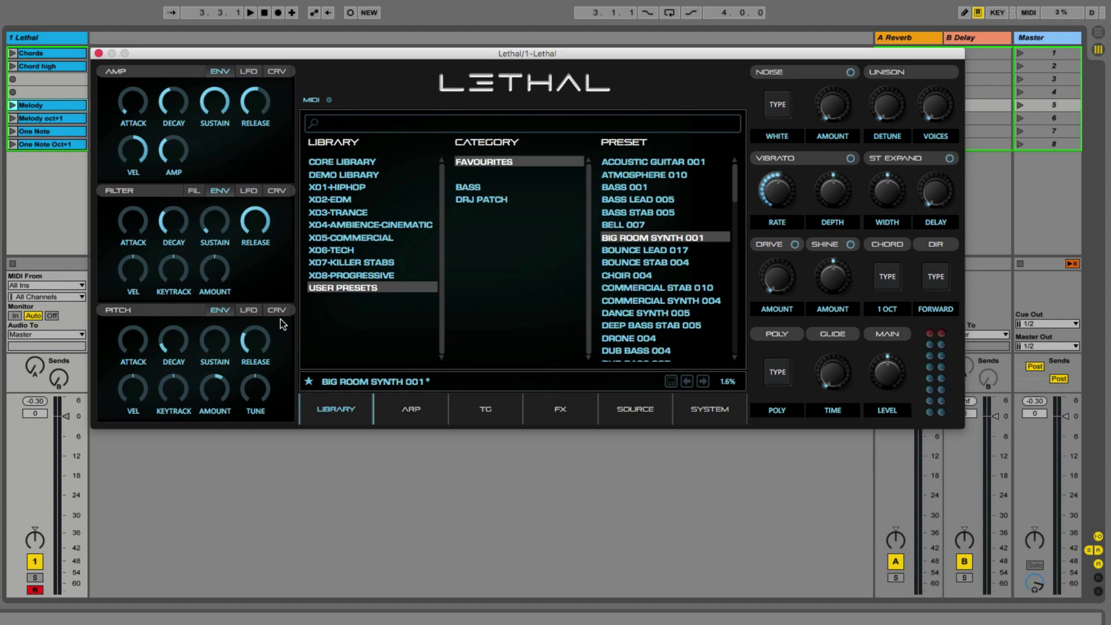